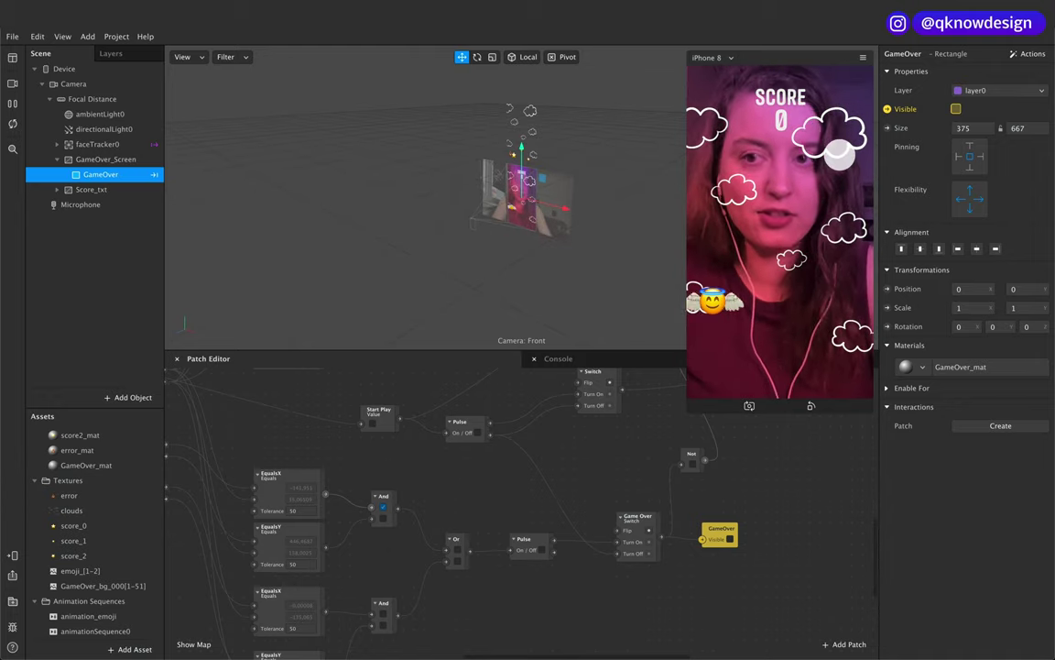
Step: Examine the finished game's collision Equals, And, Start Play and Game Over switch patches, and simulate a screen tap in the preview
scroll(617, 539, "up", 5)
scroll(617, 539, "left", 8)
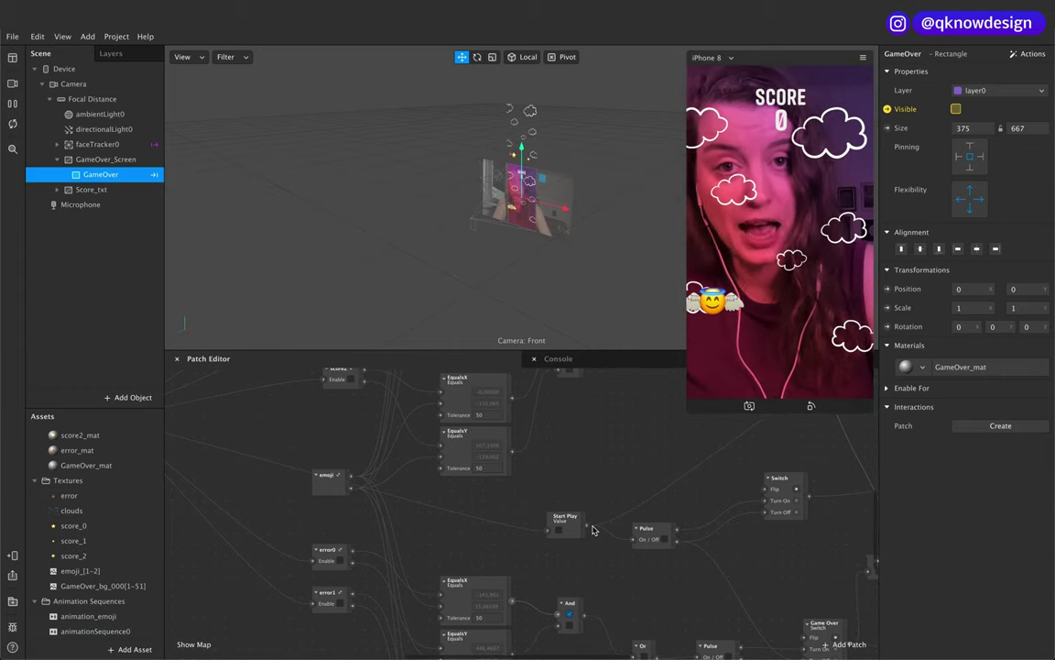
scroll(592, 529, "up", 5)
scroll(592, 529, "right", 3)
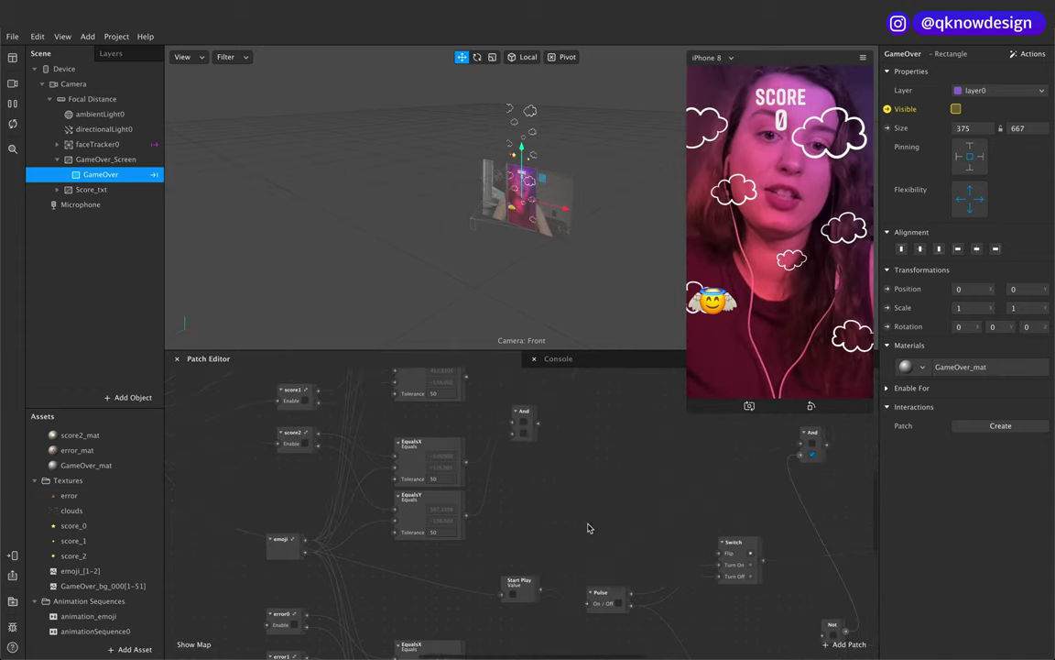
scroll(410, 408, "up", 3)
scroll(410, 407, "right", 3)
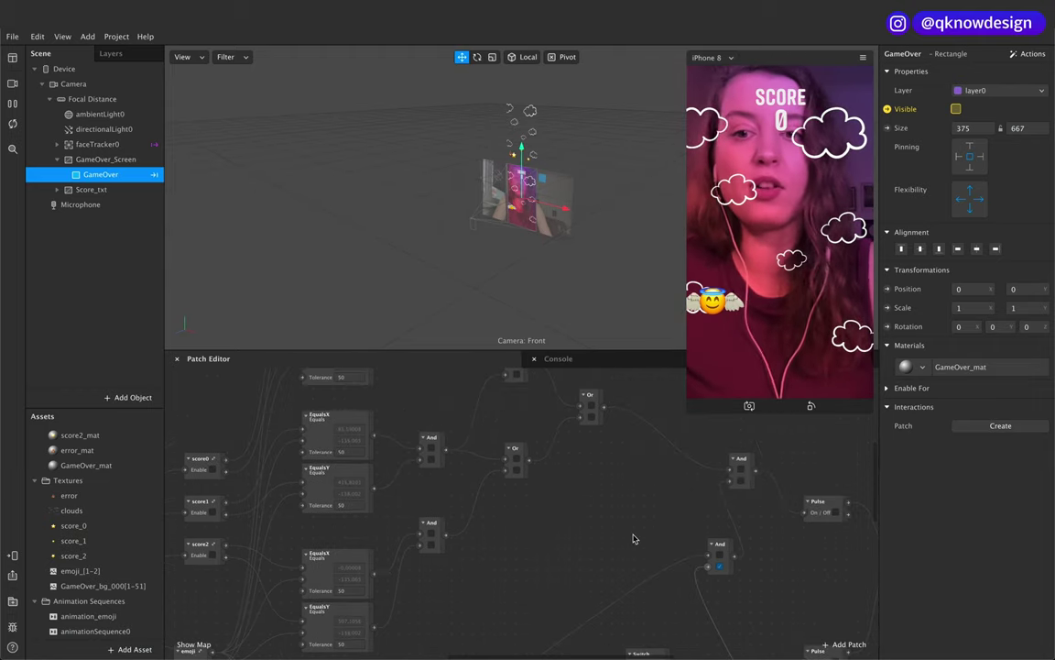
scroll(640, 518, "down", 4)
scroll(640, 518, "left", 2)
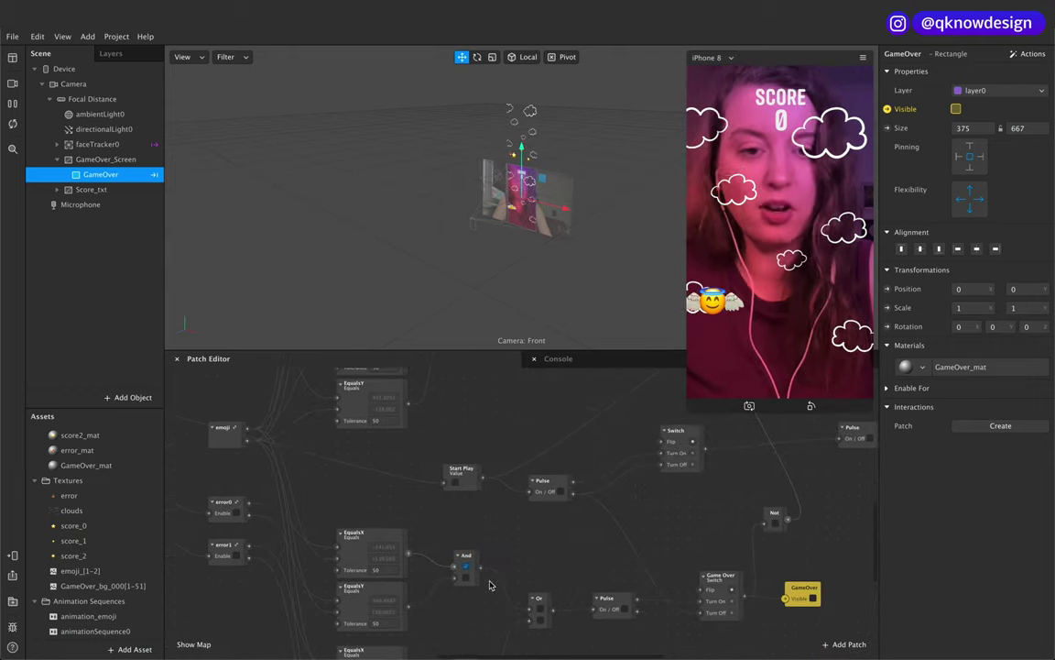
scroll(623, 564, "right", 3)
scroll(623, 564, "down", 1)
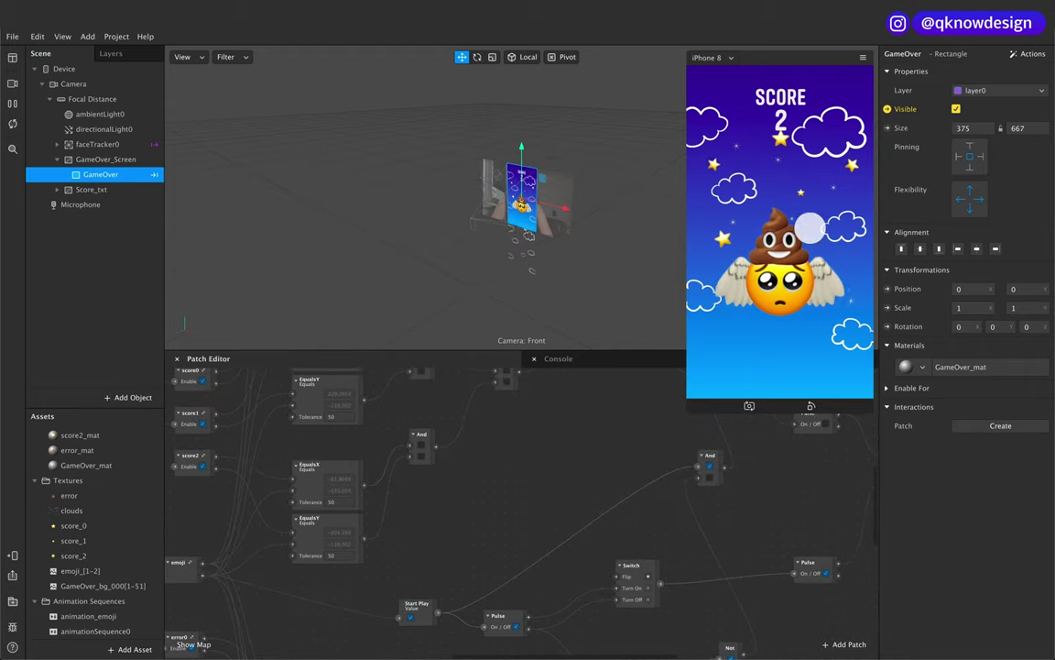
left_click(833, 238)
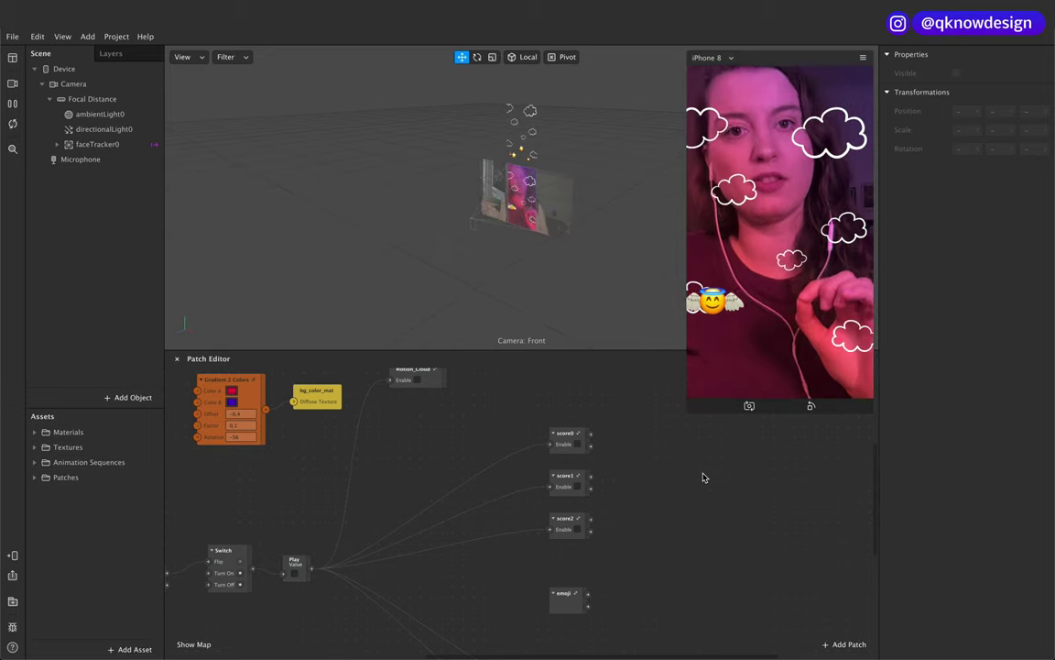
Step: Review the Motion_Cloud, score, emoji and error patch groups in the starting project's patch graph
scroll(718, 523, "down", 3)
scroll(718, 523, "right", 3)
left_click(692, 525)
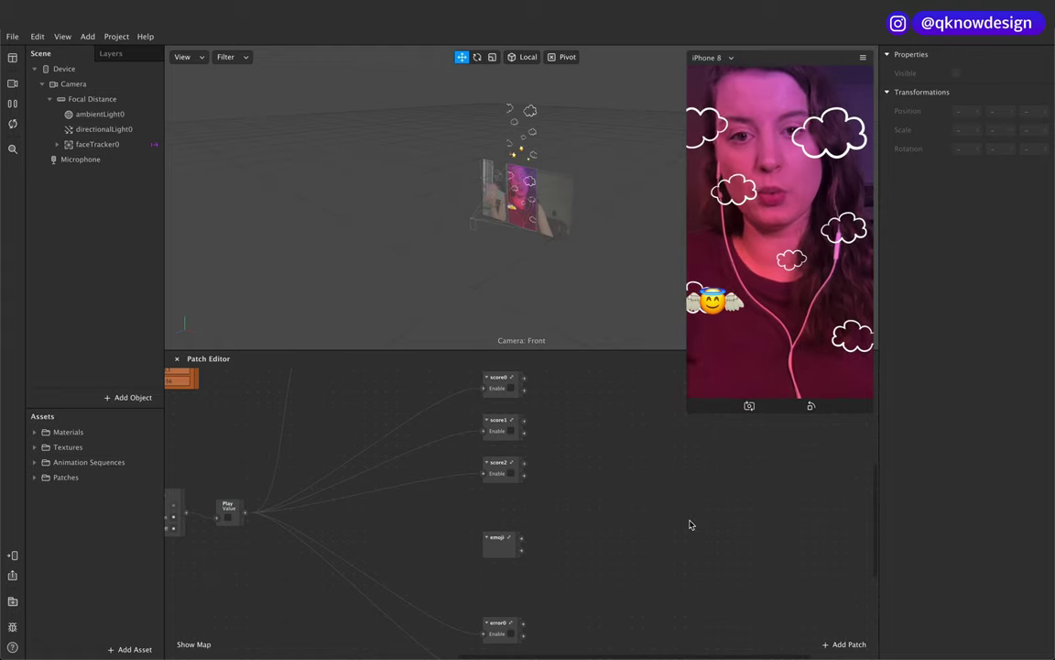
scroll(691, 525, "up", 3)
scroll(692, 525, "left", 5)
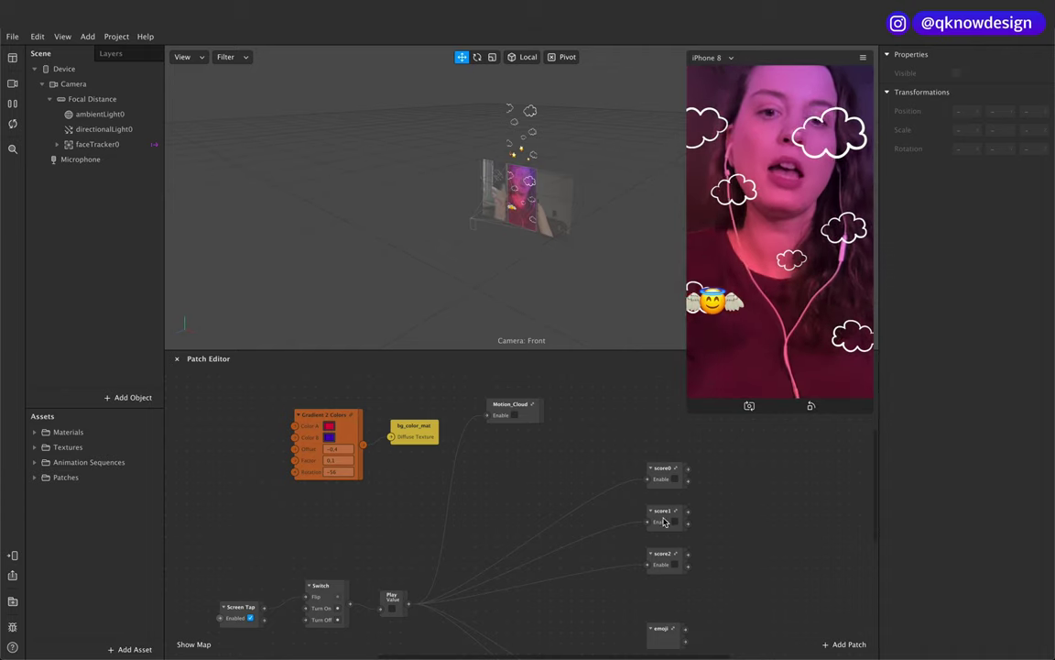
left_click(534, 419)
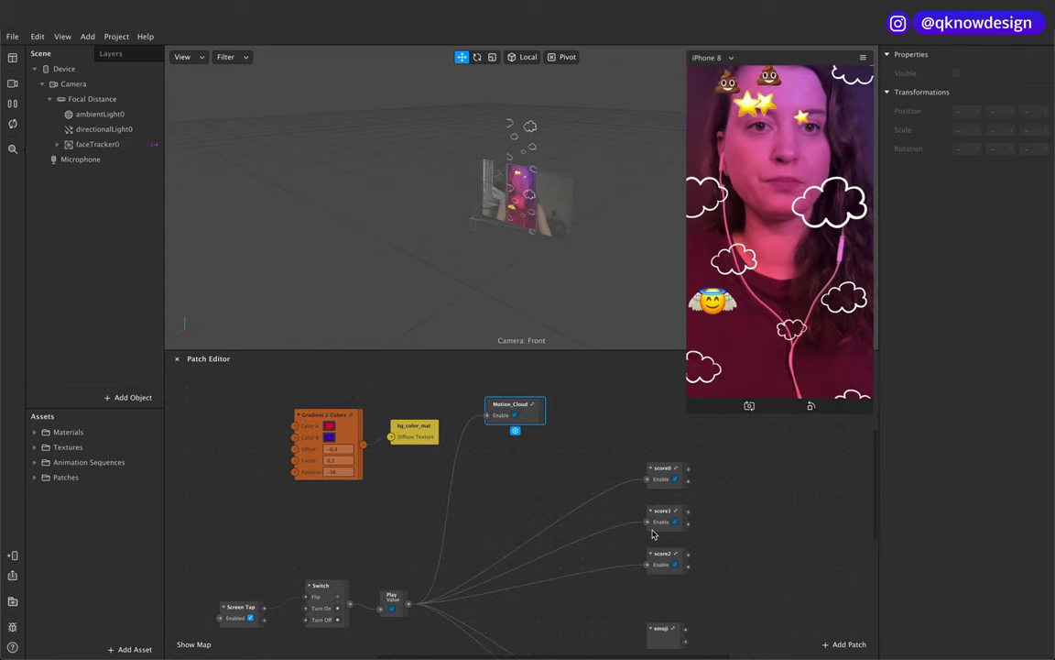
scroll(652, 532, "right", 5)
scroll(607, 513, "down", 6)
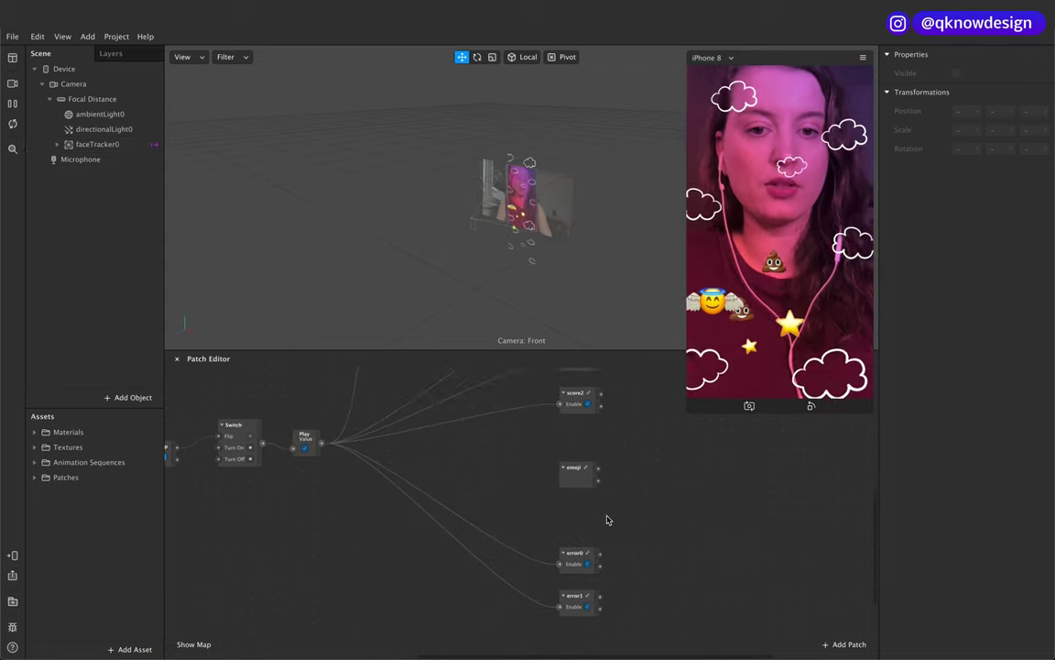
left_click(580, 448)
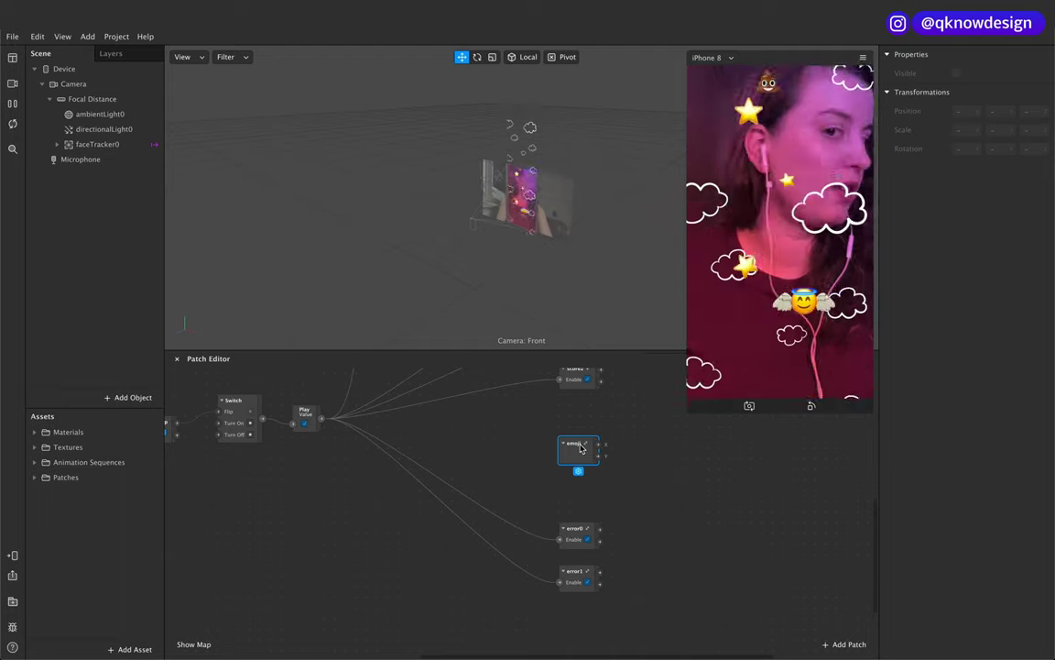
left_click(576, 534)
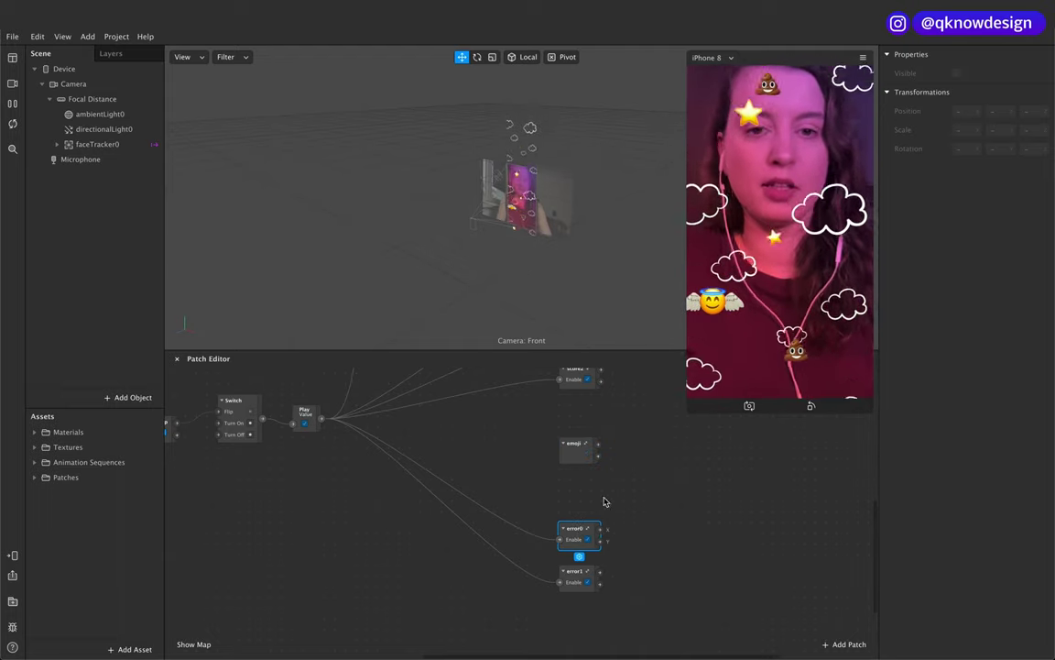
scroll(596, 531, "up", 3)
scroll(595, 531, "right", 3)
scroll(585, 554, "up", 5)
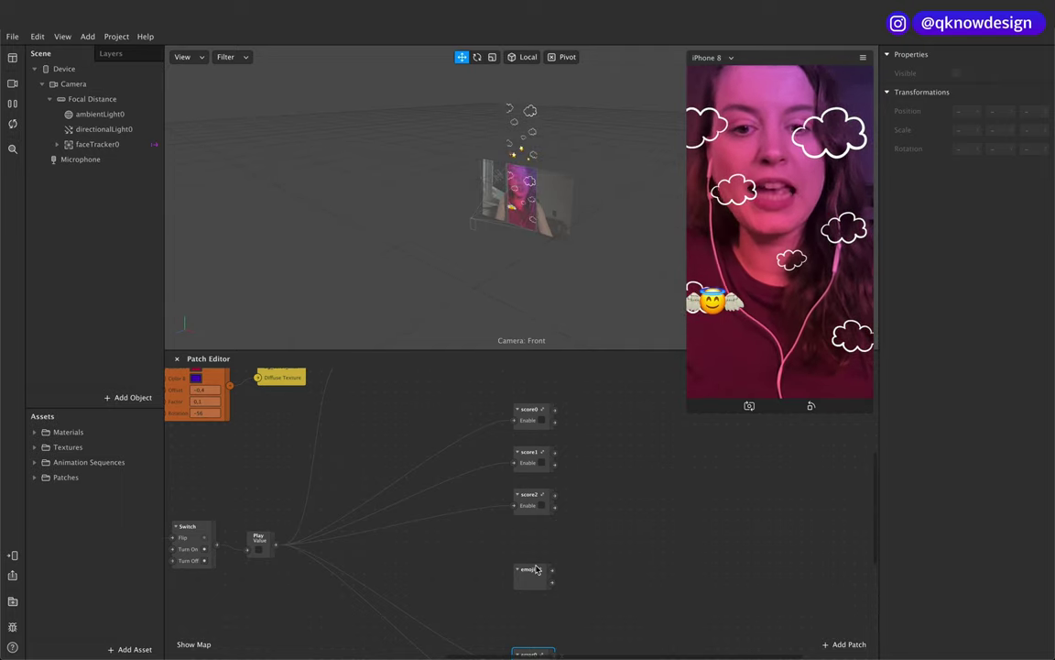
scroll(537, 569, "down", 3)
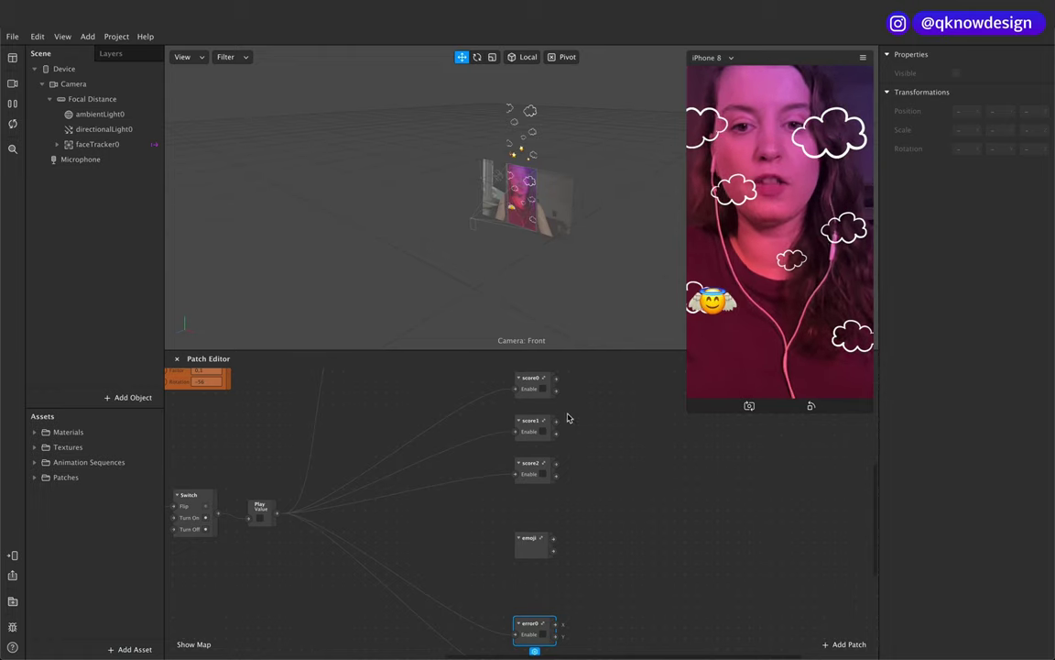
Step: Inspect the emoji group's Transition, 3D Position, Unpack and X and Y output patches, and return to the main graph
double_click(539, 546)
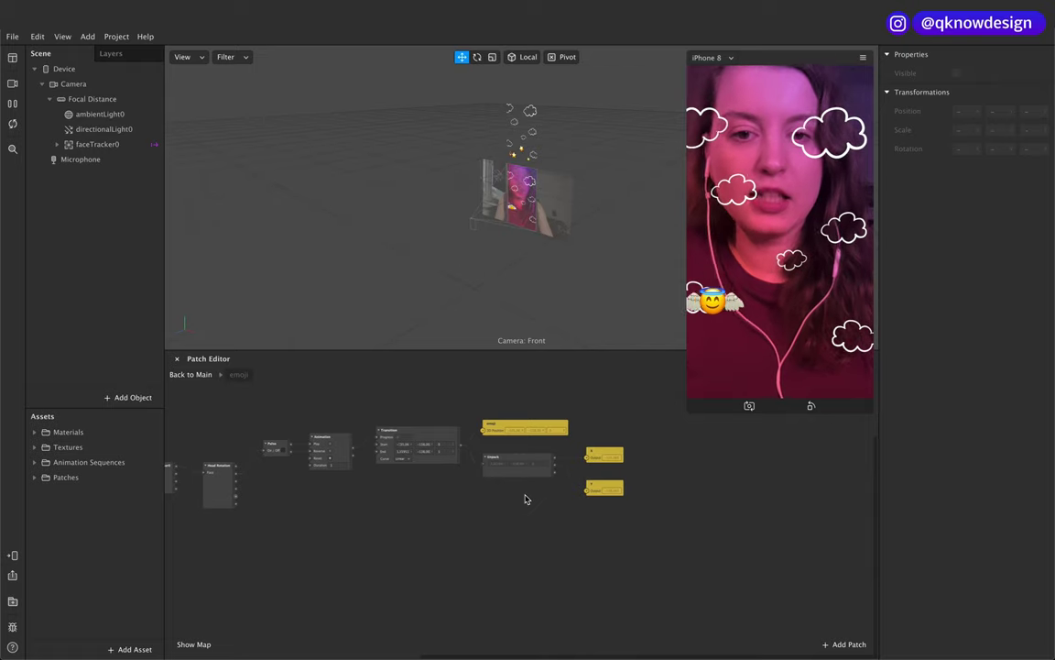
scroll(527, 500, "up", 2)
scroll(544, 510, "up", 6)
left_click(448, 430)
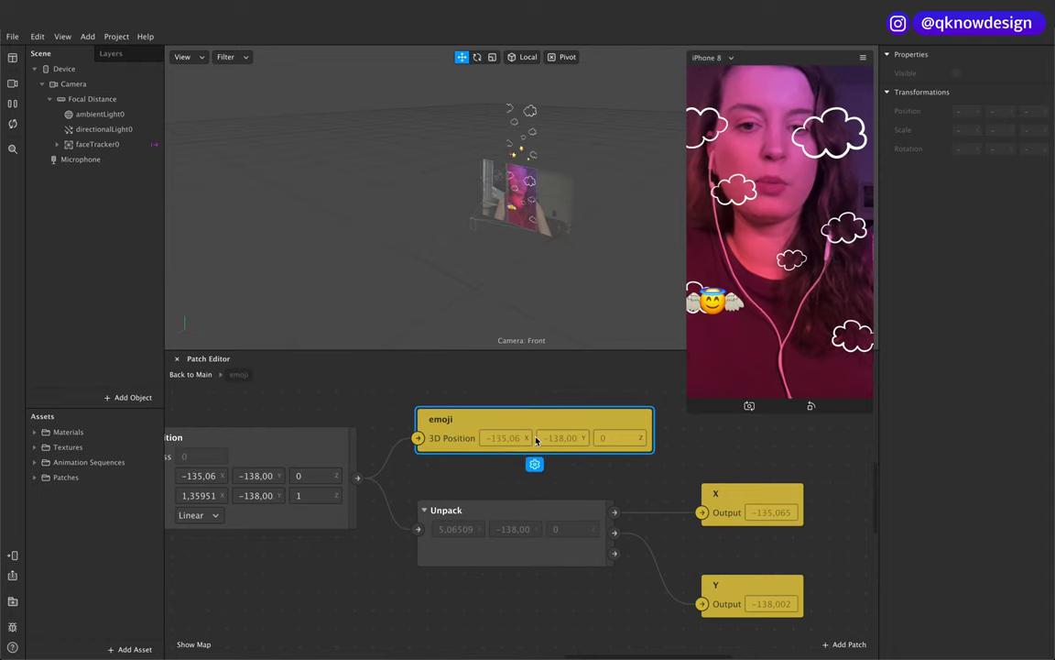
scroll(483, 543, "down", 2)
left_click(495, 522)
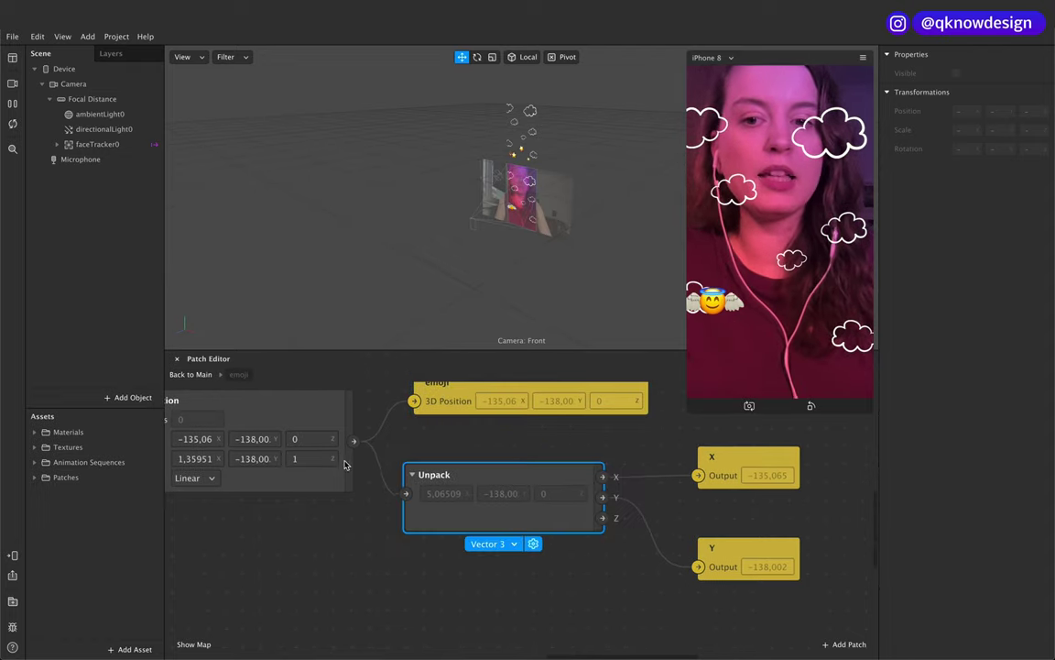
scroll(322, 439, "left", 3)
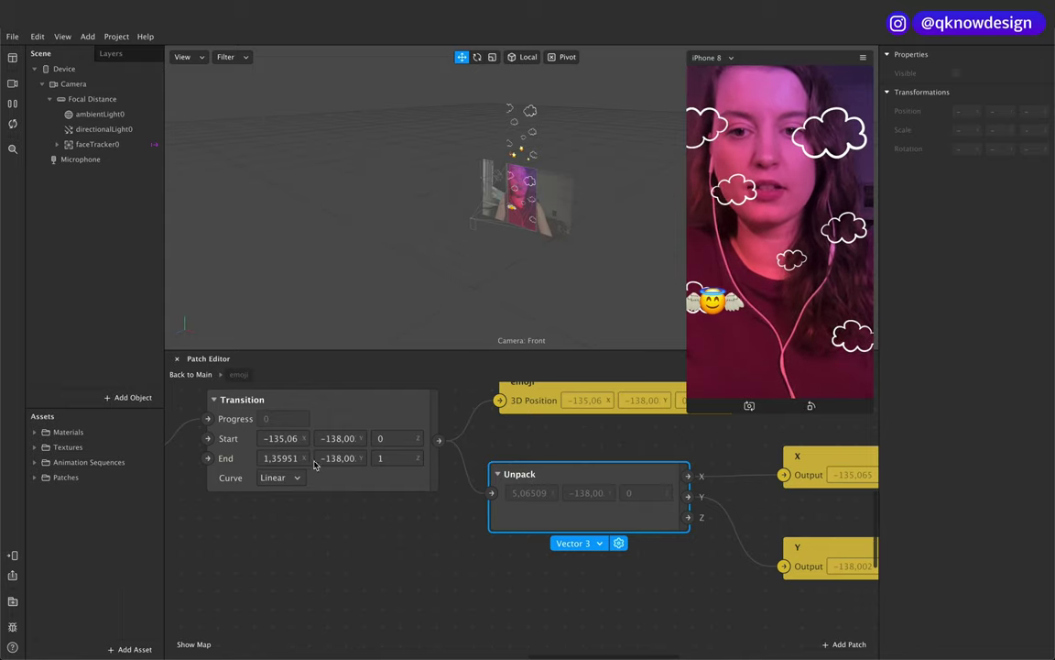
scroll(511, 531, "right", 4)
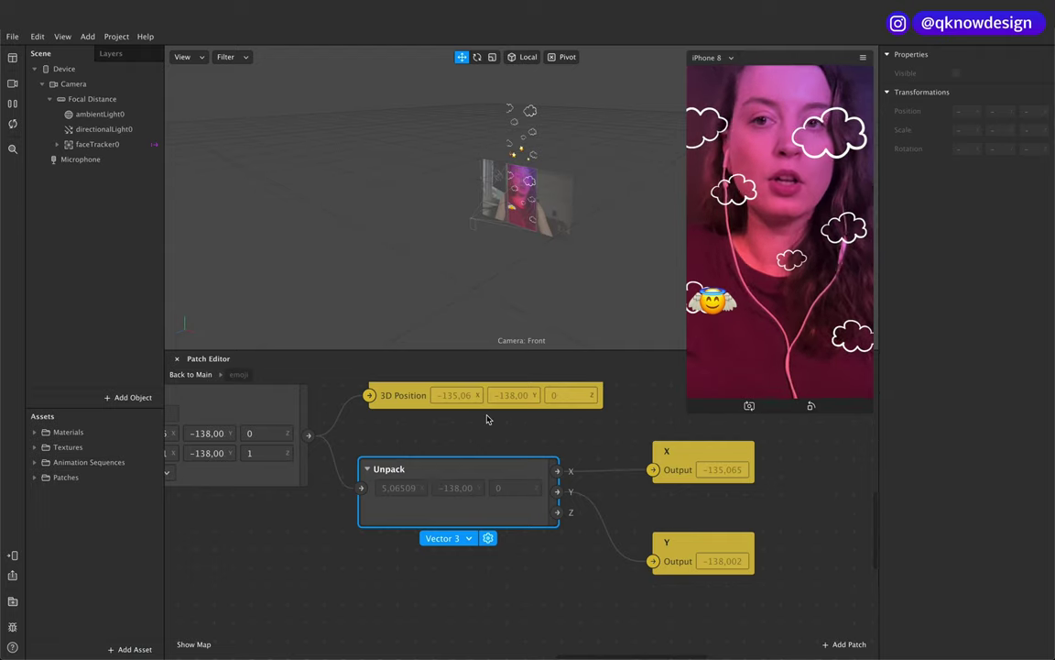
left_click(202, 376)
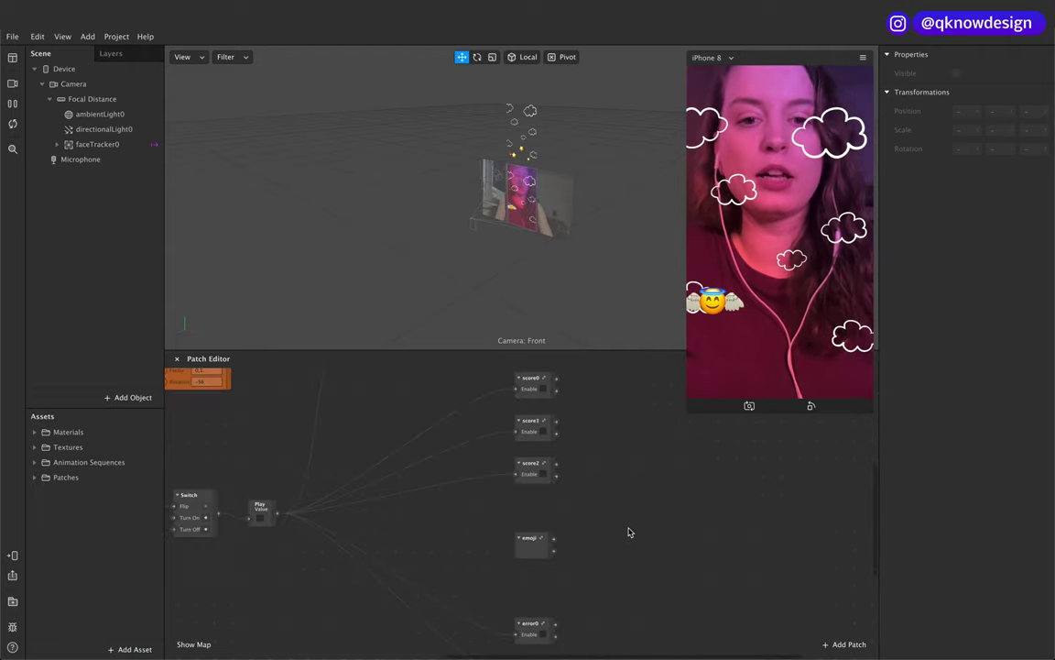
Step: Examine the X and Y outputs of the emoji and score patch groups in the main graph
scroll(624, 525, "up", 3)
scroll(625, 525, "down", 2)
scroll(624, 525, "down", 1)
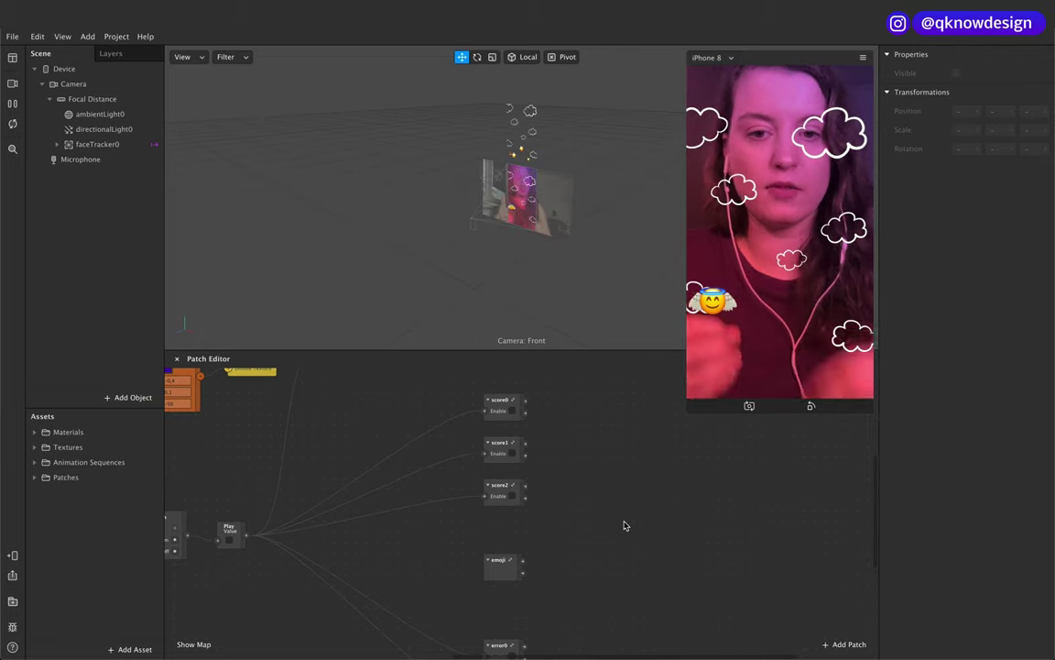
scroll(547, 553, "right", 3)
scroll(547, 553, "up", 1)
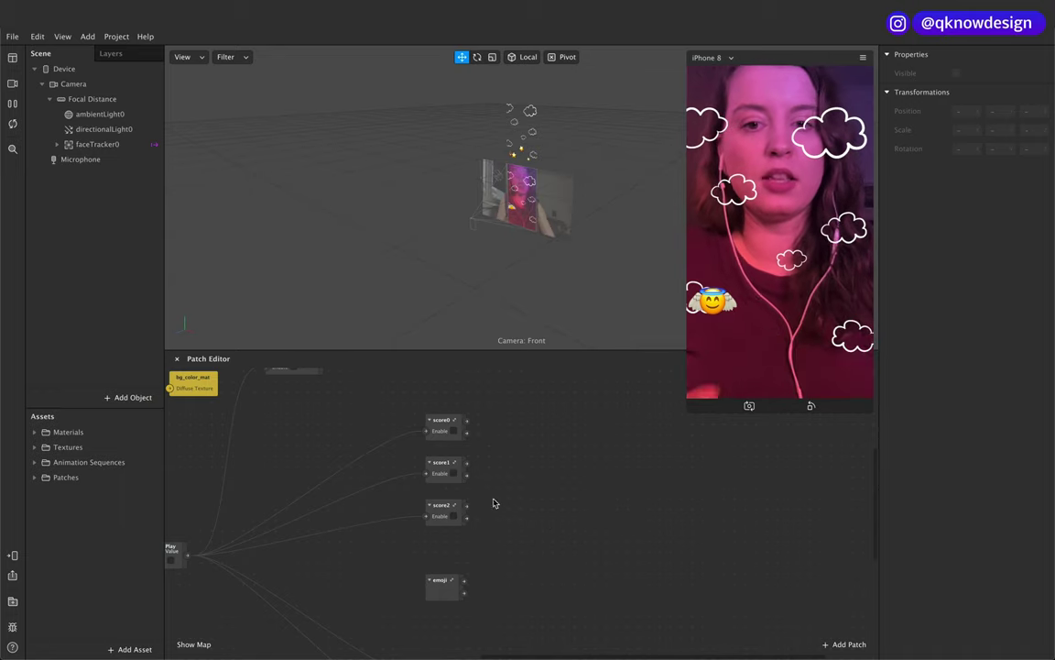
scroll(516, 491, "up", 1)
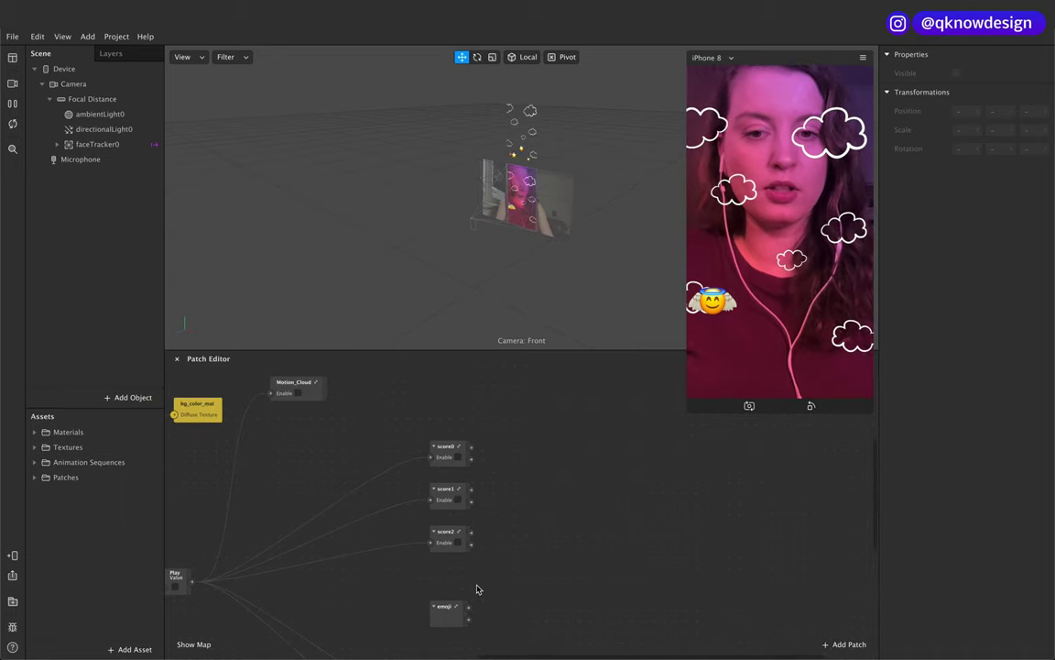
left_click(452, 622)
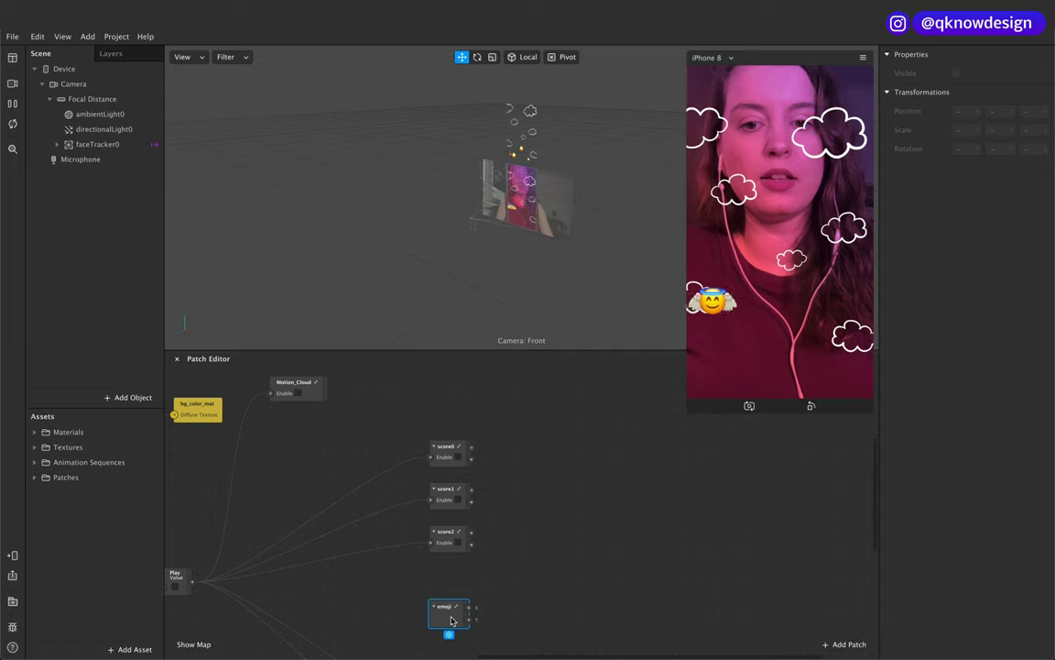
left_click(448, 548)
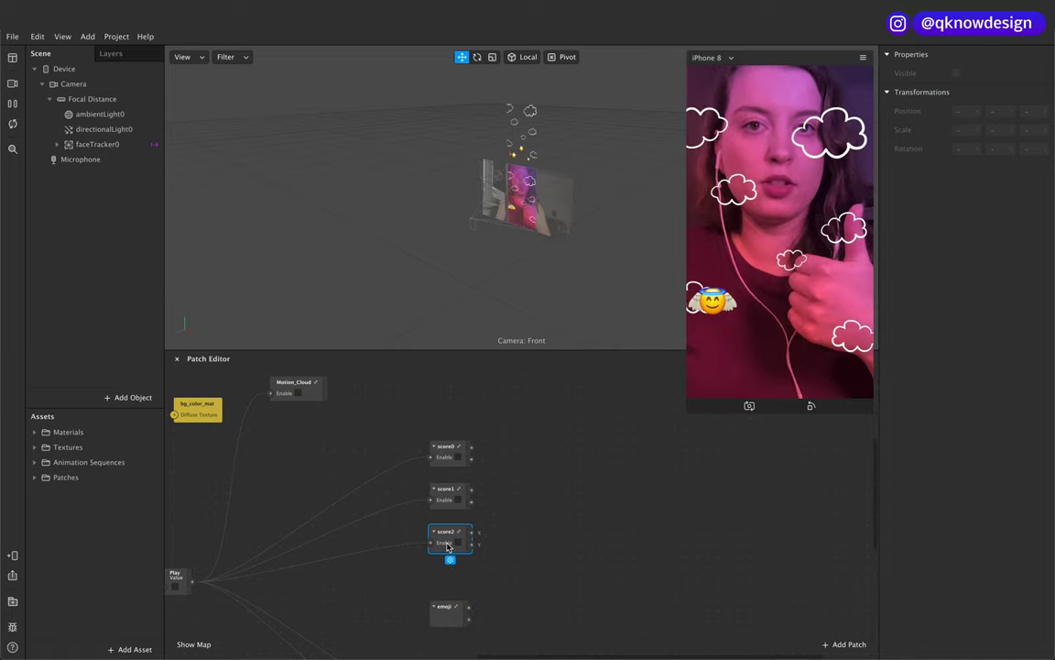
scroll(448, 547, "down", 5)
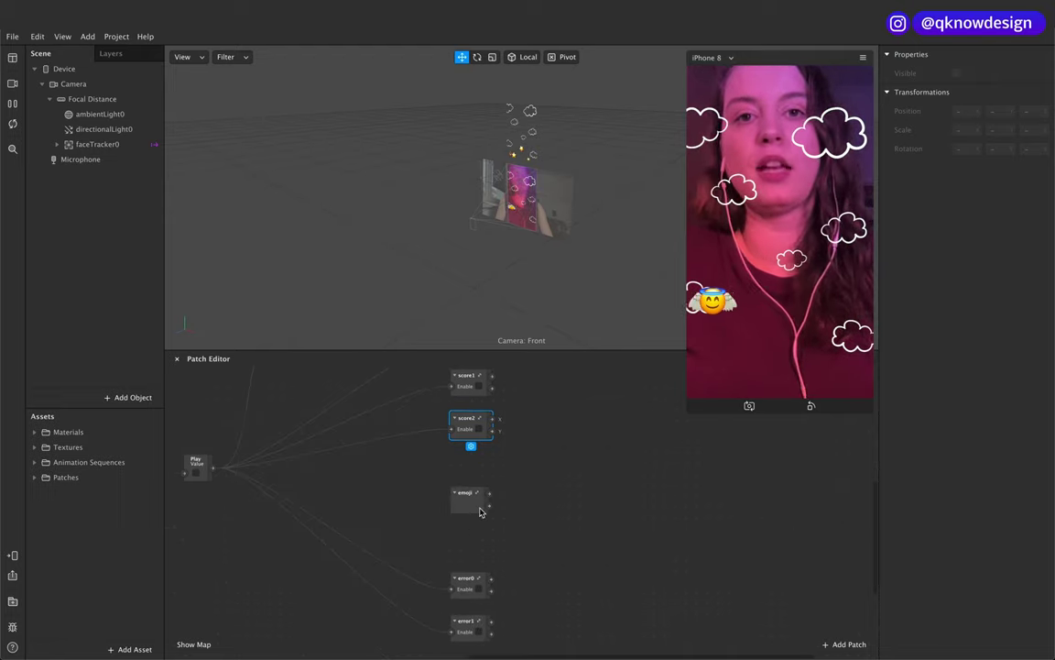
scroll(480, 512, "up", 2)
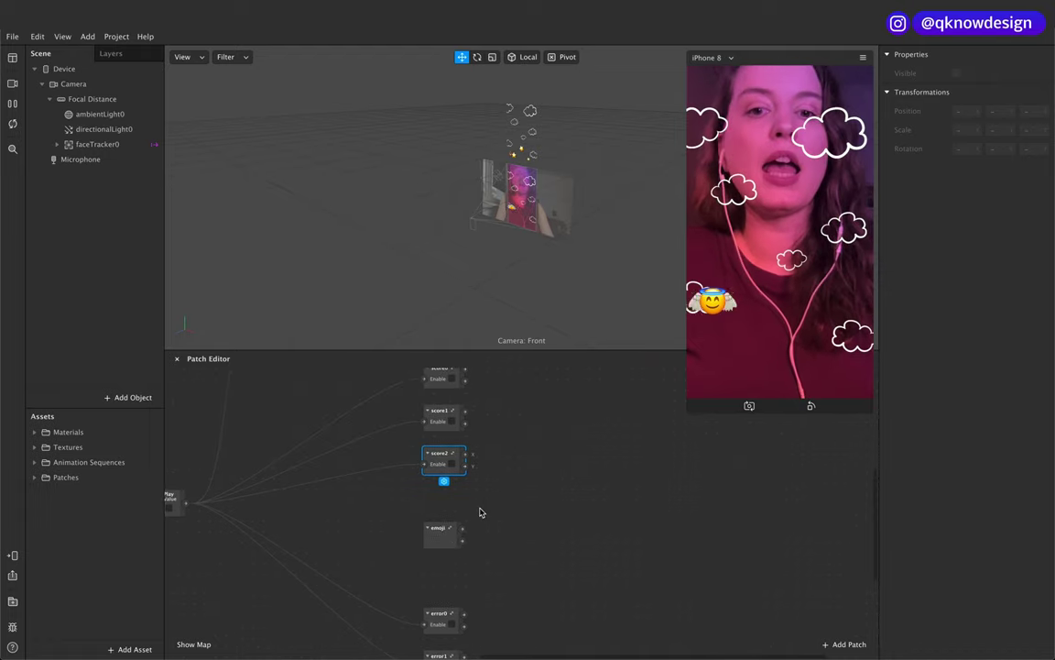
scroll(480, 512, "up", 3)
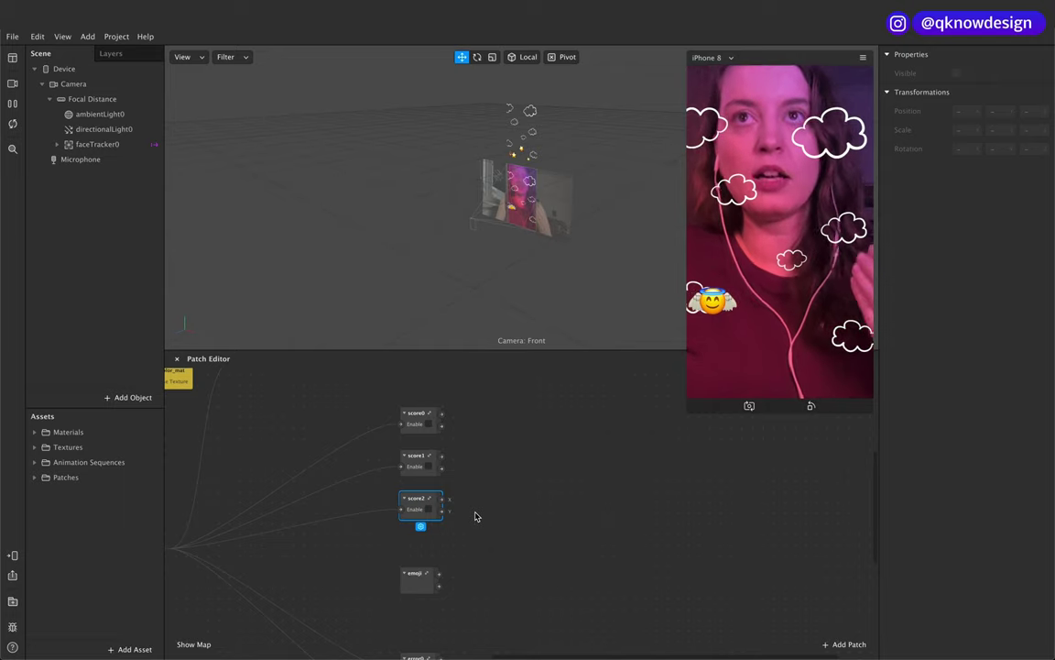
scroll(475, 512, "right", 2)
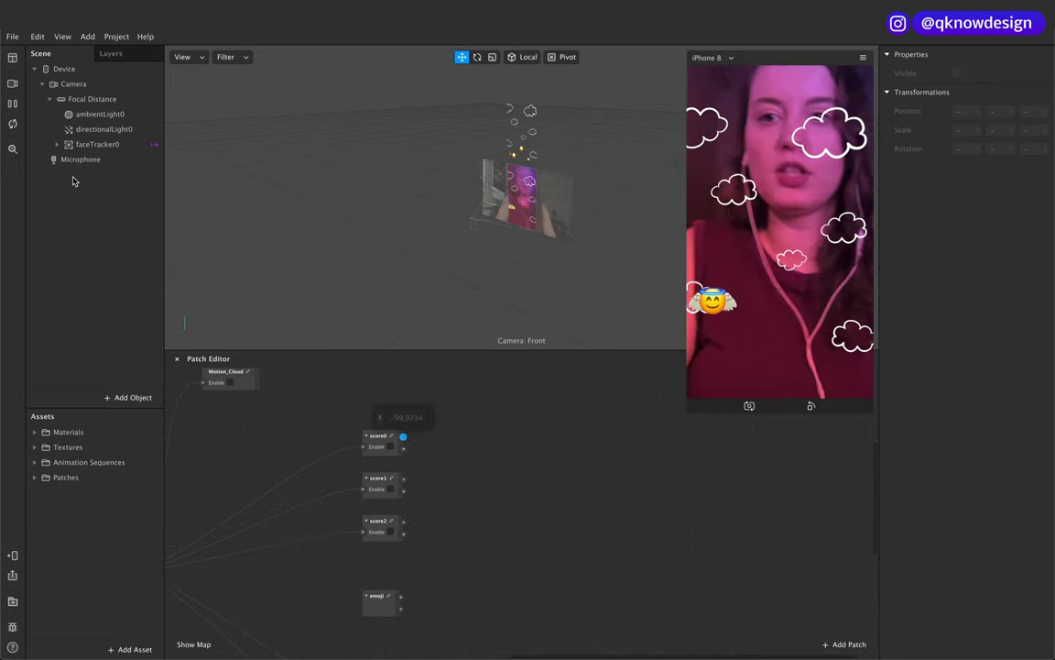
Step: Expand faceTracker0 and its game_elements group in the scene hierarchy
left_click(57, 144)
left_click(66, 175)
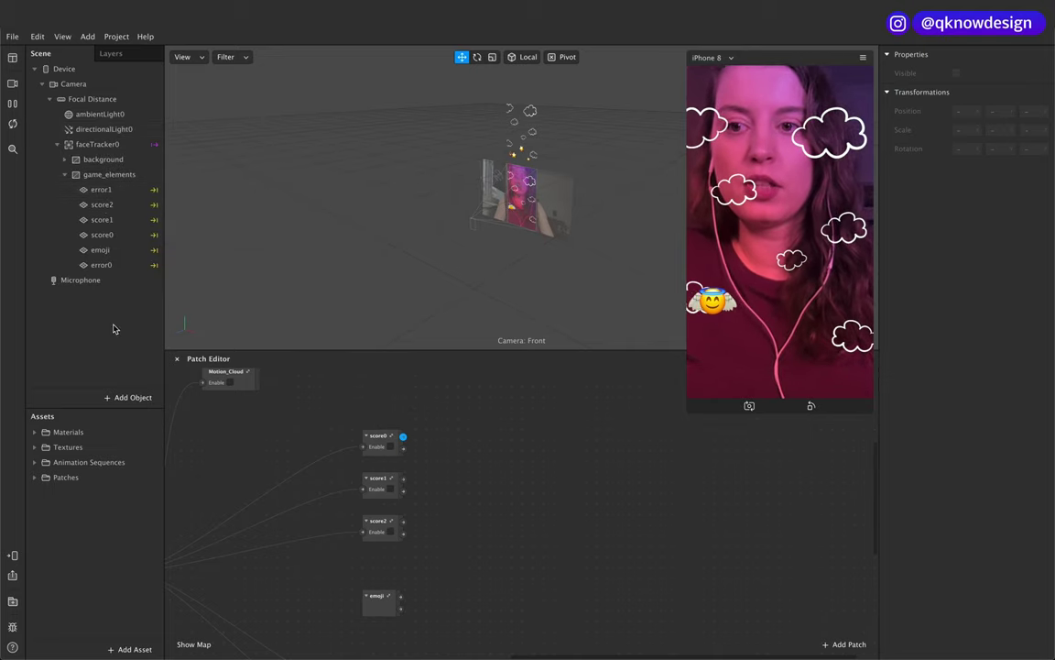
left_click(102, 220)
left_click(102, 204, "shift")
left_click(117, 190, "shift")
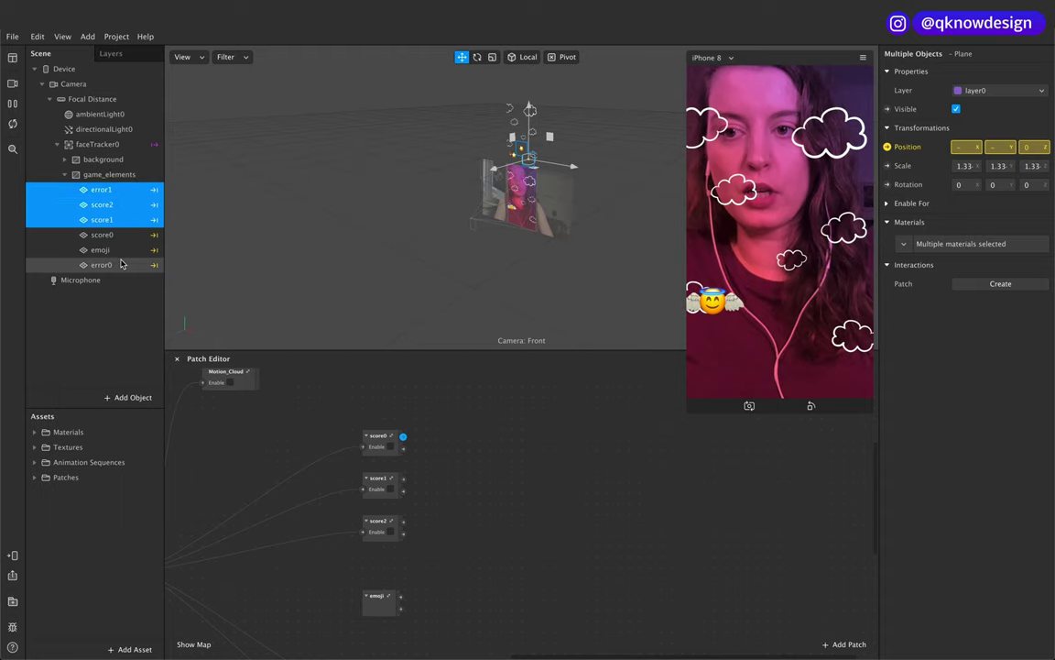
left_click(119, 265, "shift")
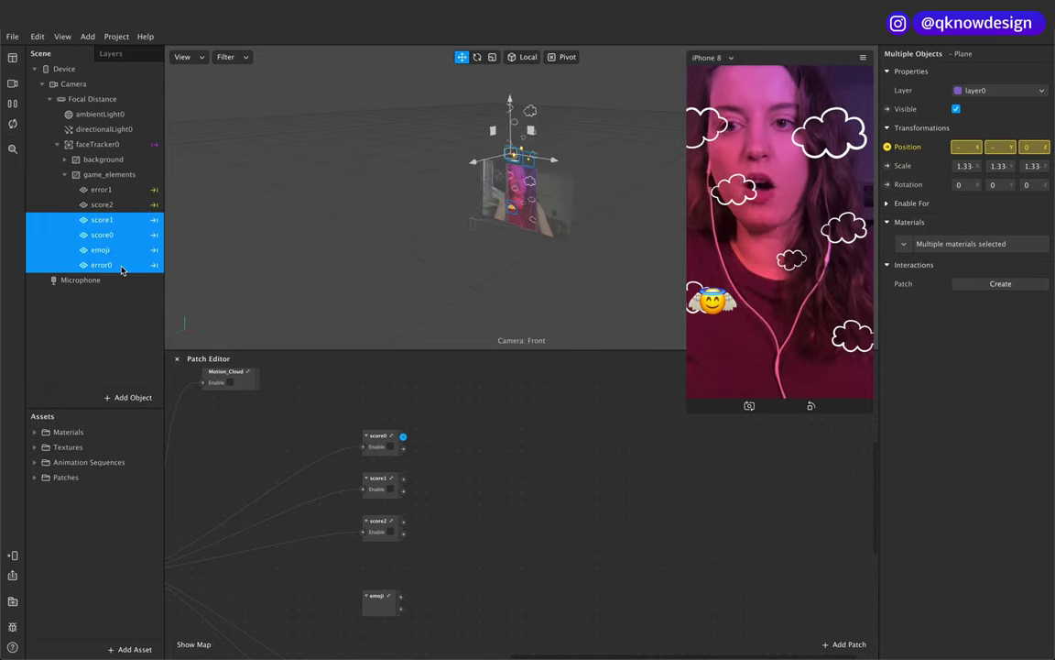
Step: Select the error1, score2, score1 and error0 planes together and hide them
left_click(119, 190)
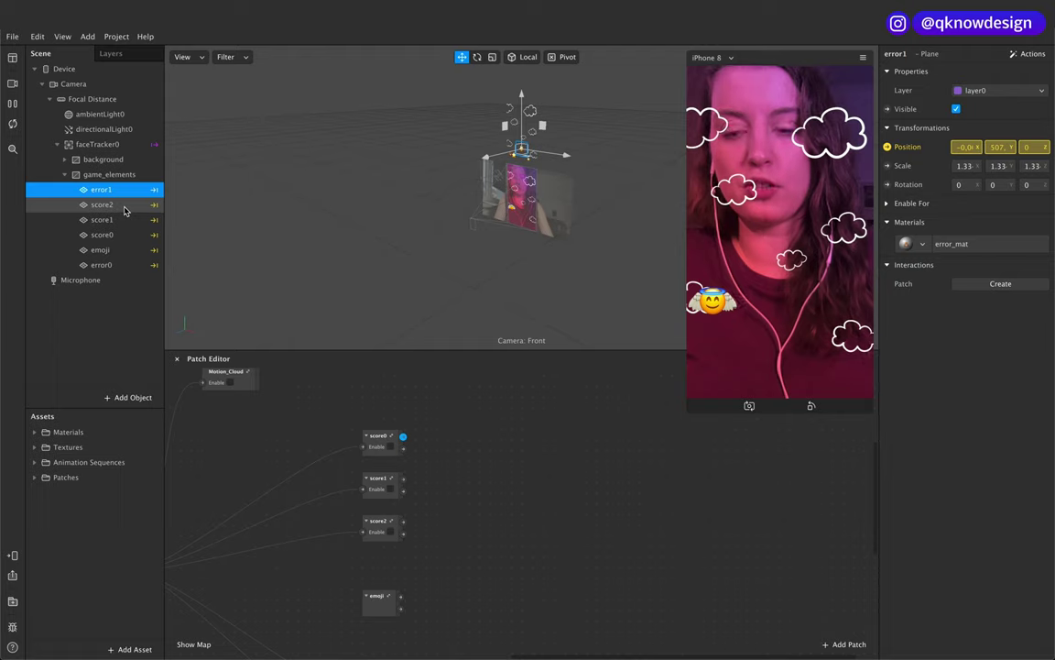
left_click(113, 204, "shift")
left_click(113, 220, "shift")
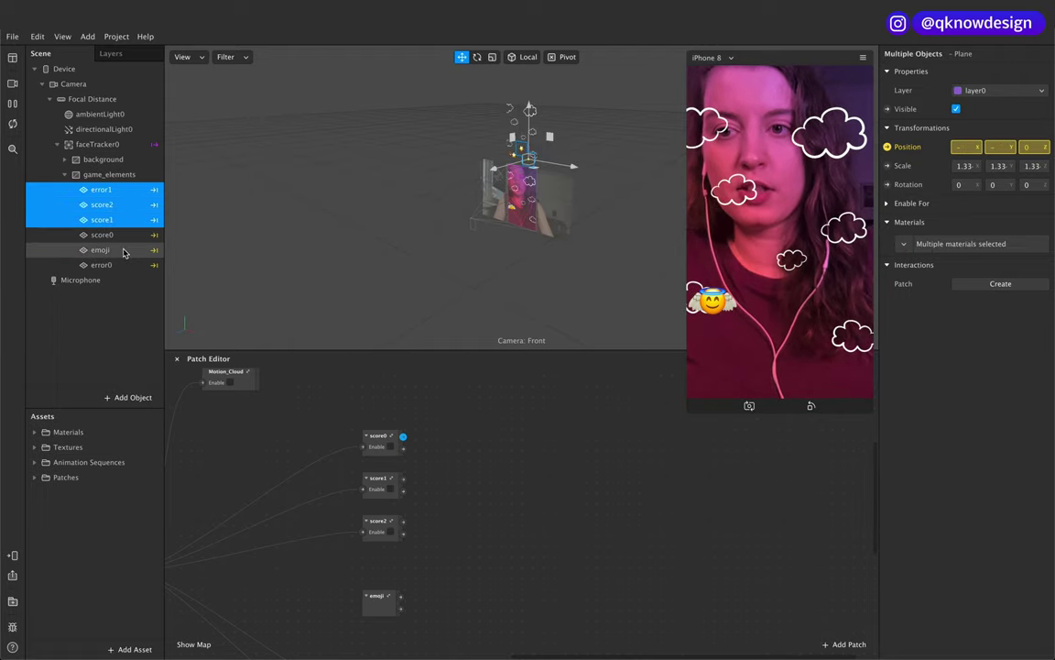
left_click(105, 265, "ctrl")
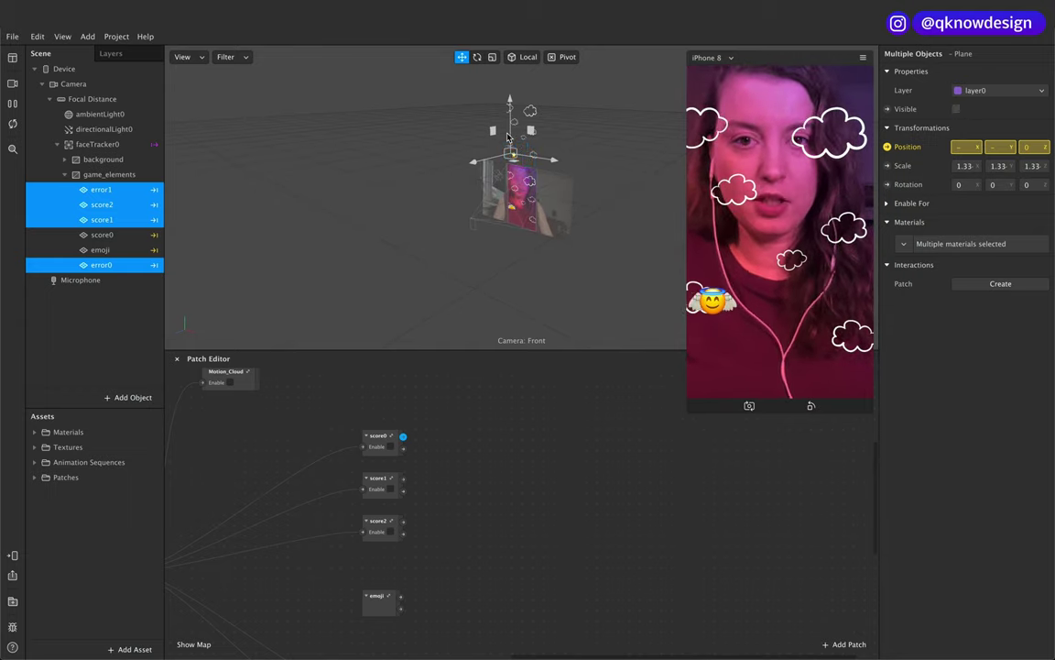
Step: Inspect the emoji and score0 planes and the contents of the score0 patch group, and return to the main graph
left_click(110, 249)
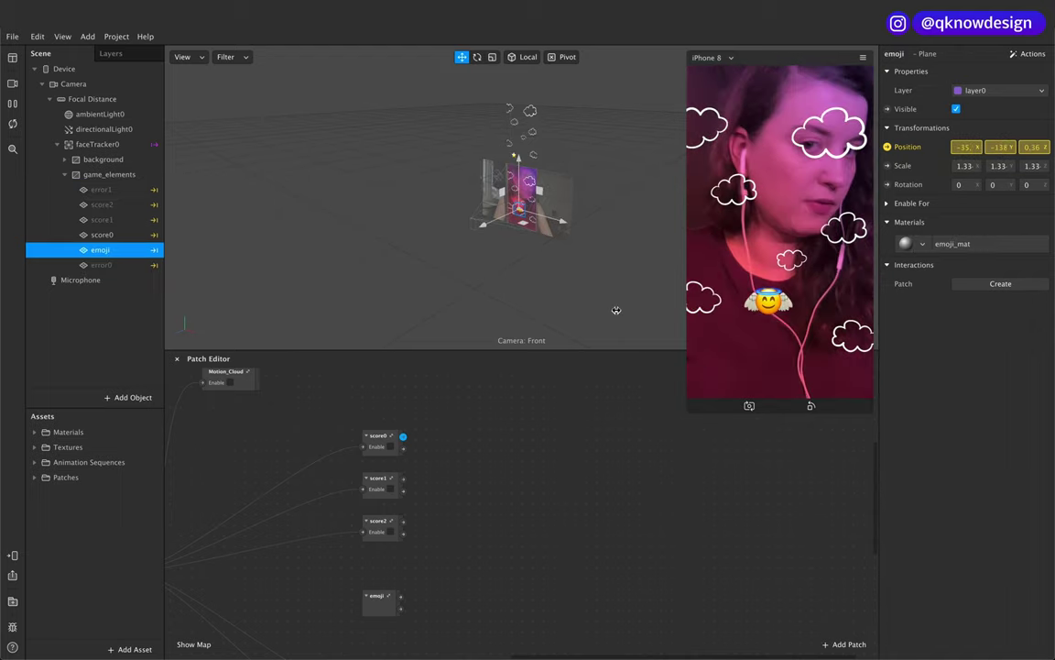
left_click(103, 235)
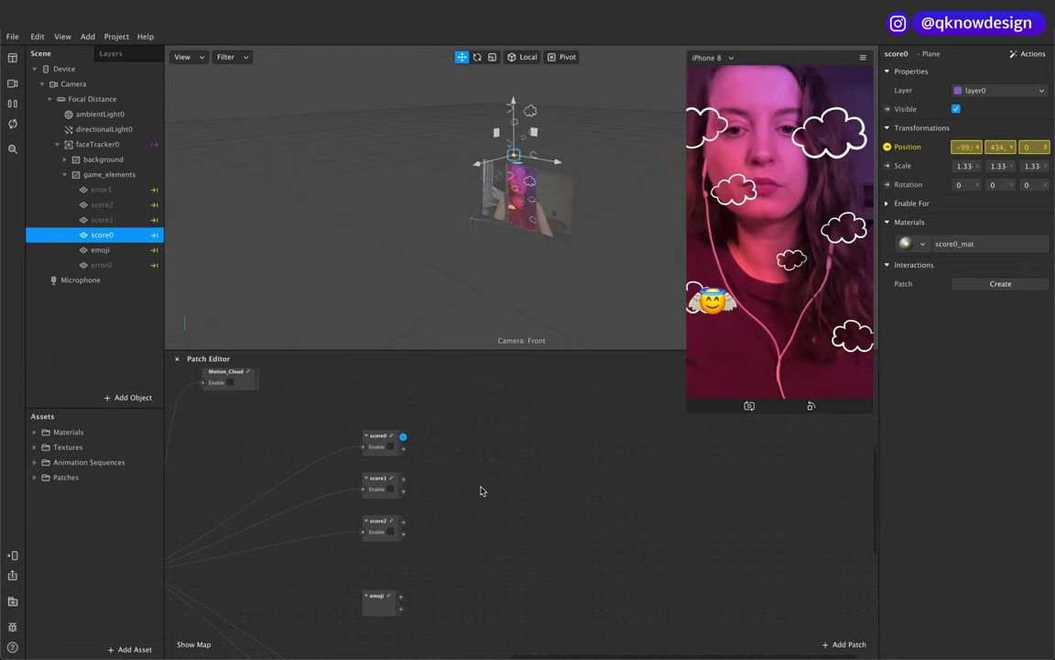
scroll(482, 490, "down", 3)
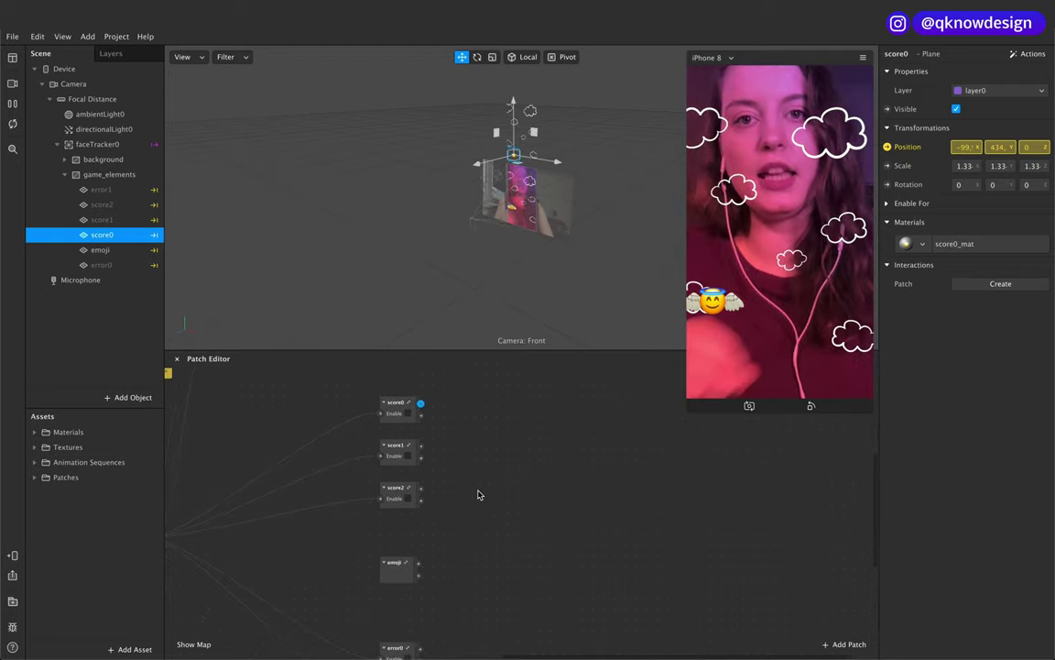
left_click(399, 566)
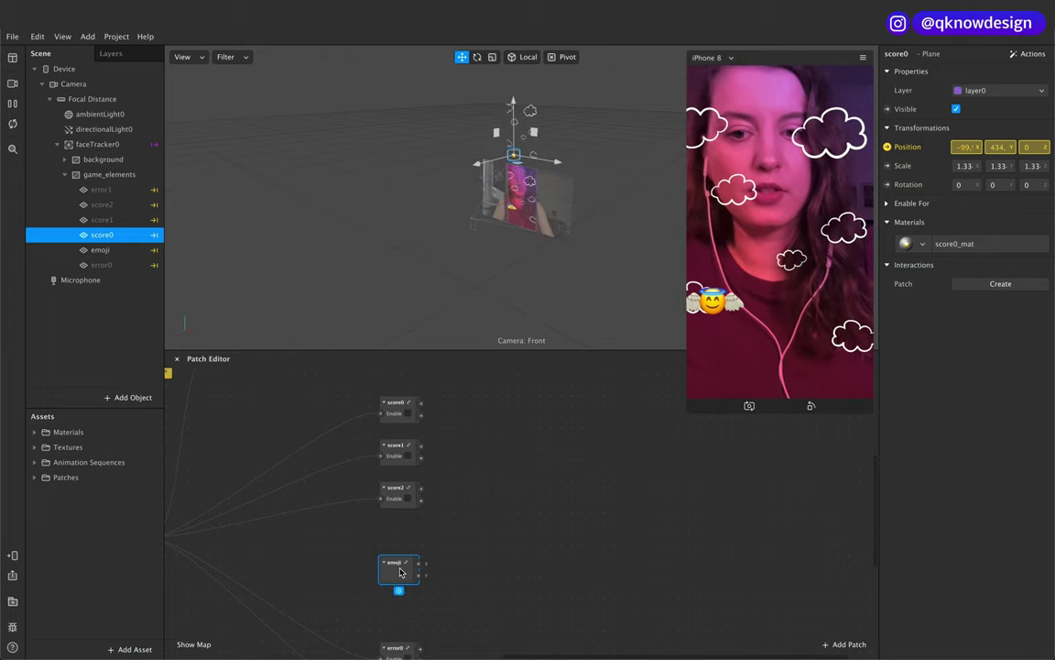
scroll(400, 573, "up", 2)
double_click(406, 421)
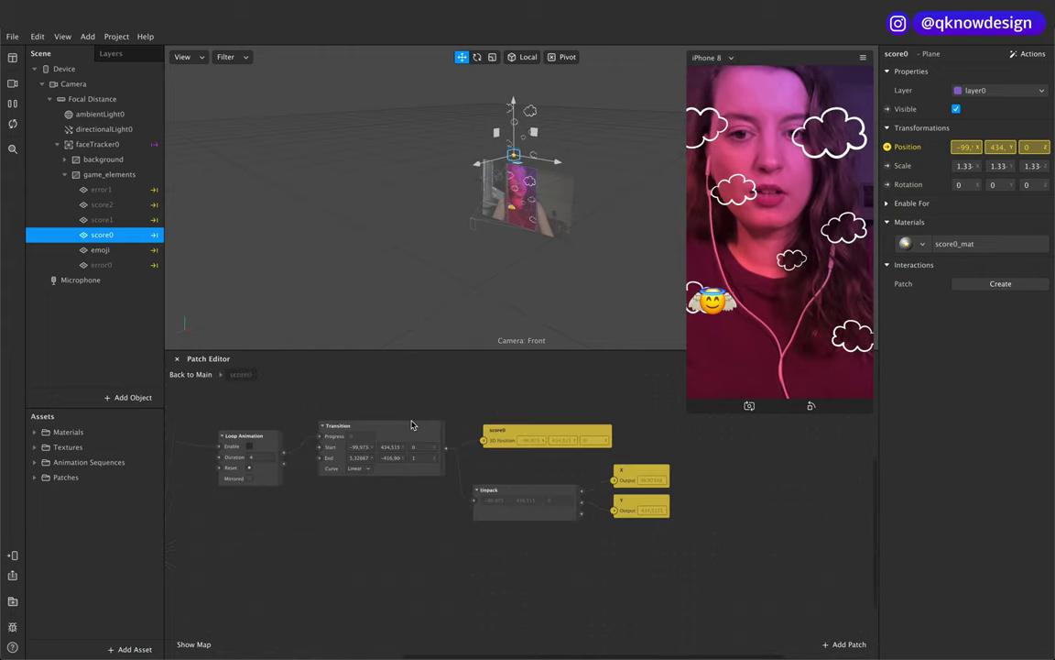
left_click(200, 373)
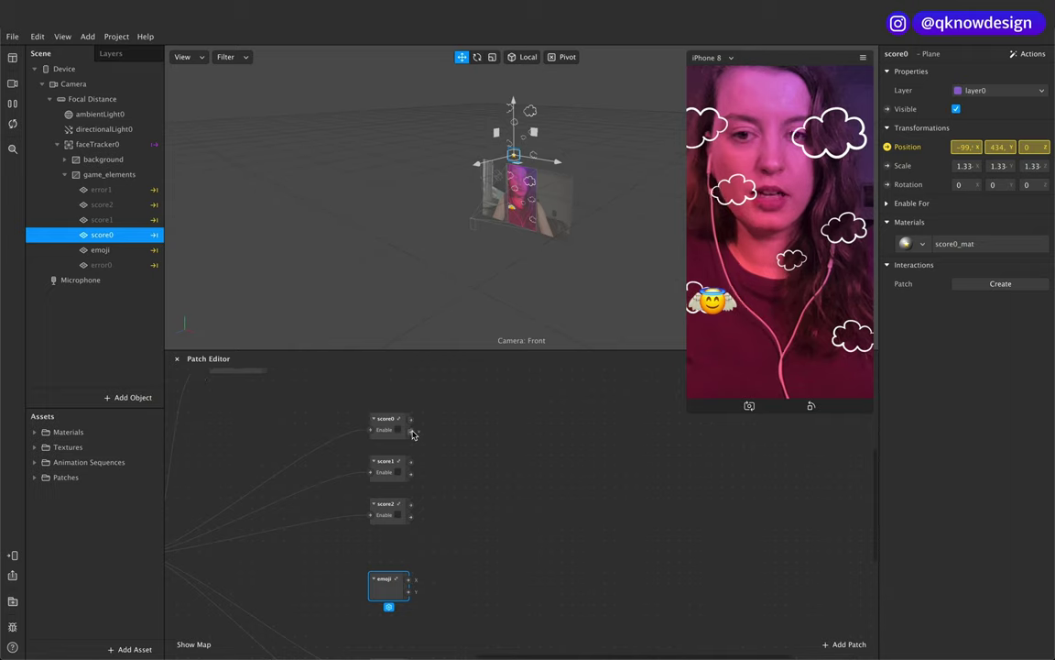
Step: Add an Equals patch that compares the X output of score0 with the X output of emoji
left_click_drag(486, 434, 486, 434)
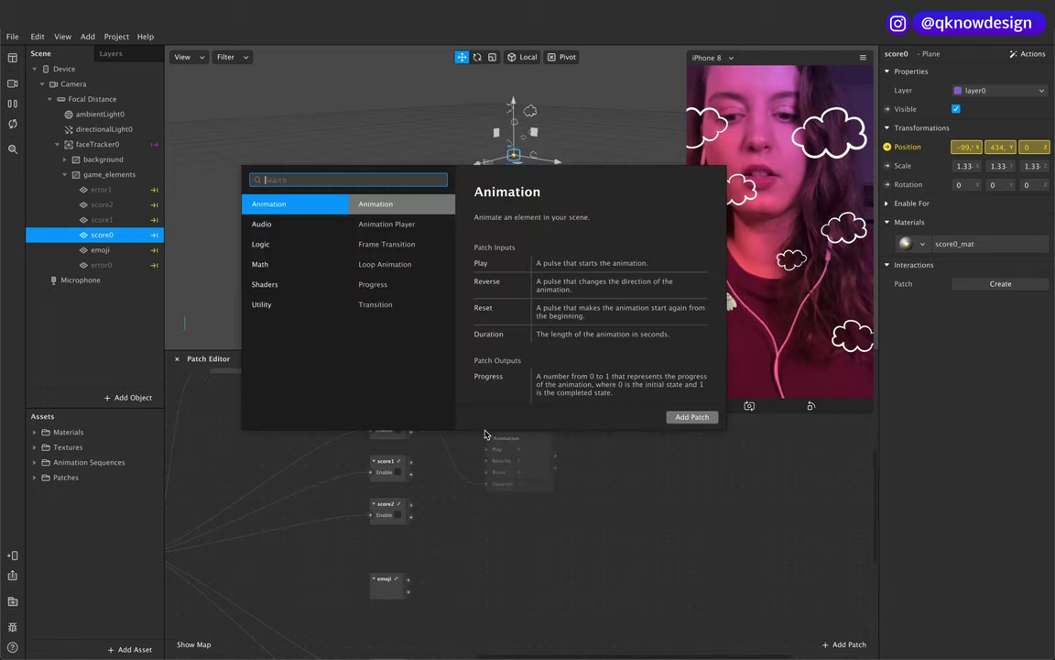
type("equ")
key("Return")
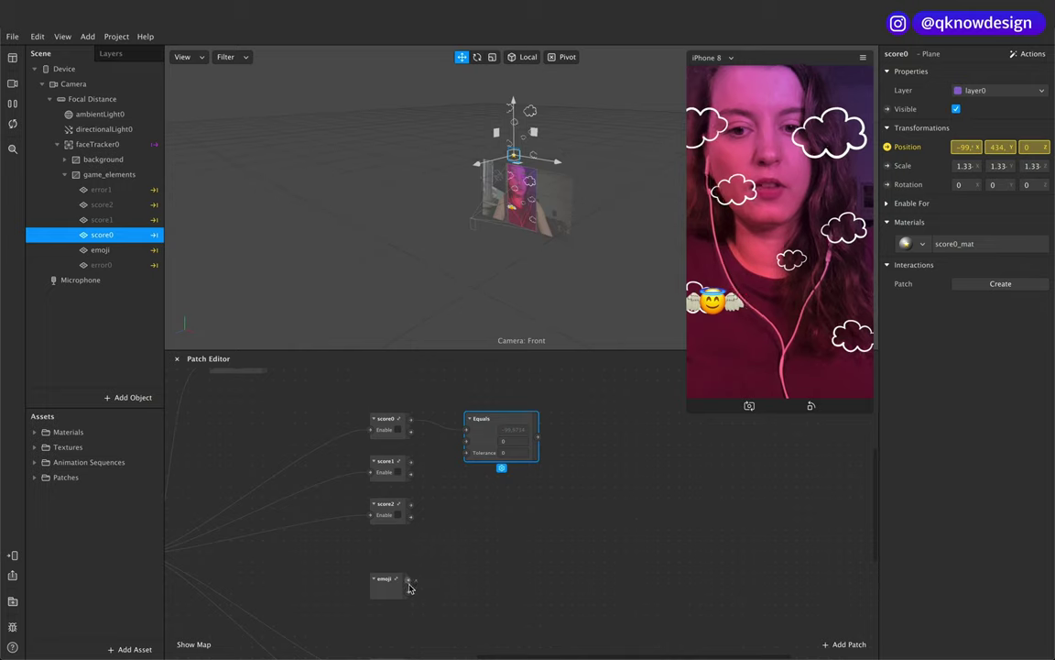
left_click_drag(409, 581, 547, 455)
Step: Add an And patch fed by the output of the Equals patch
scroll(465, 443, "up", 2)
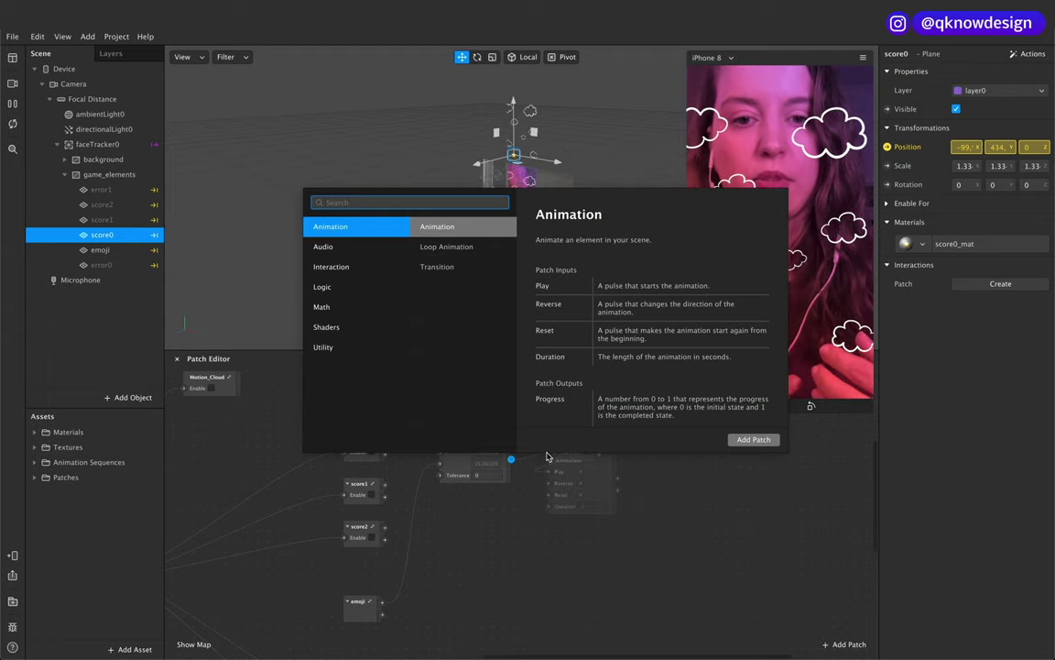
type("and")
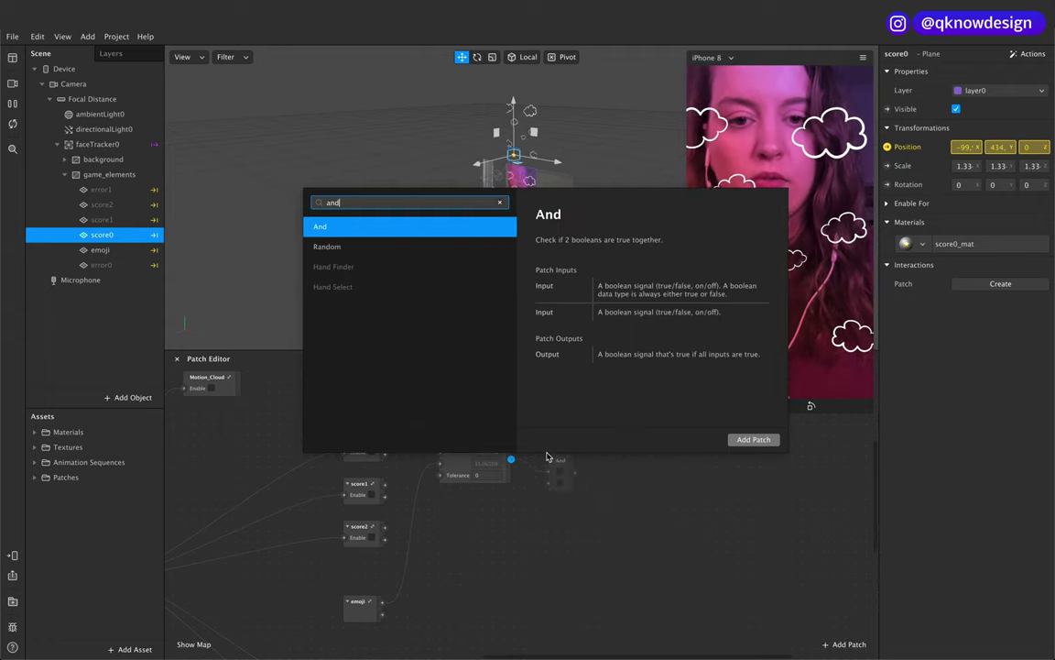
key("Return")
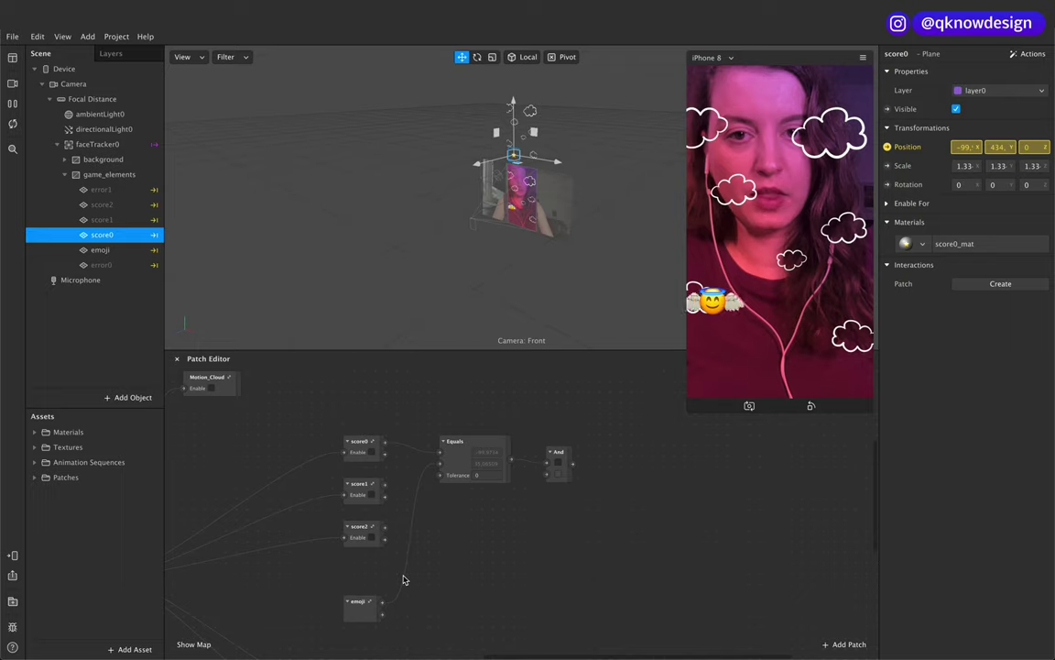
Step: Set the Equals patch's tolerance to 50
left_click(465, 453)
left_click(483, 475)
type("50")
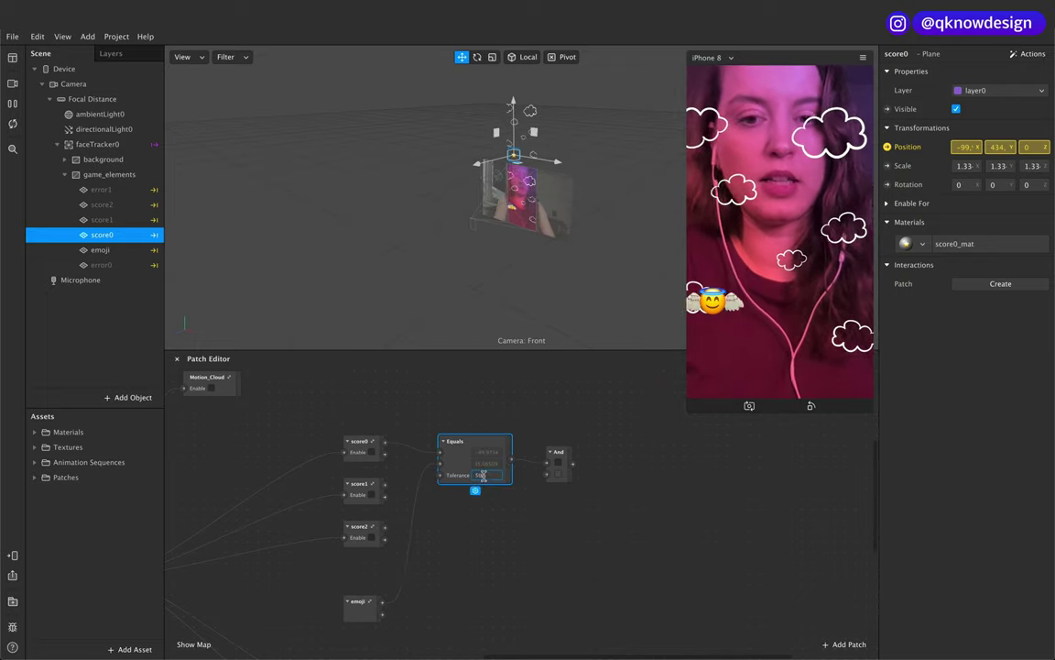
left_click(547, 537)
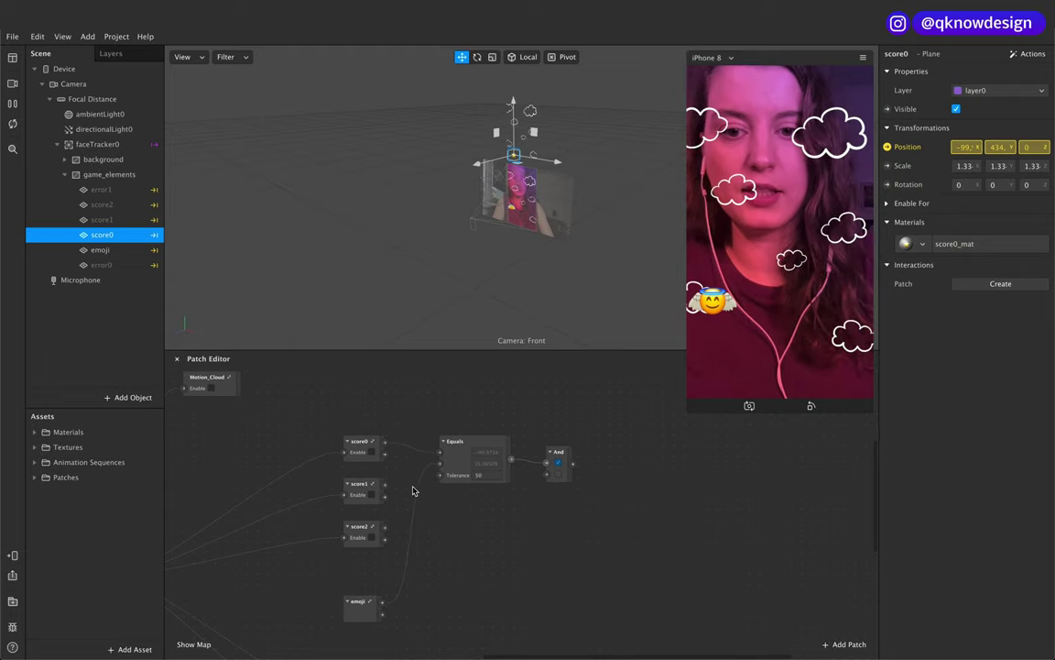
Step: Examine the Equals patch's tolerance and the X values reaching it from the score0 and emoji groups
left_click(464, 447)
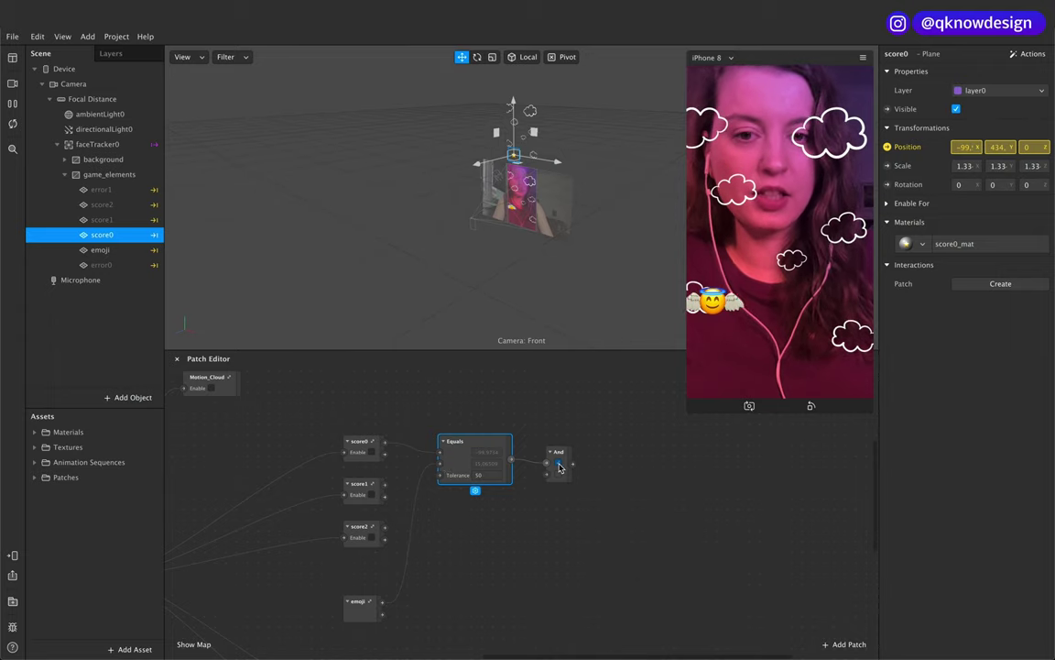
left_click(394, 448)
left_click(399, 592)
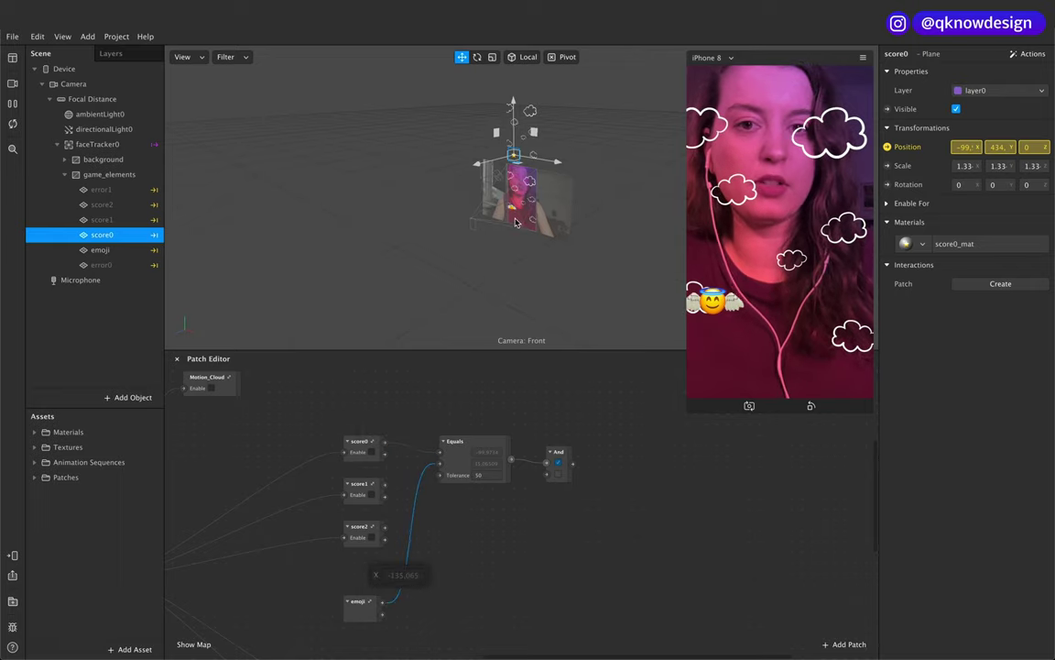
left_click(362, 602)
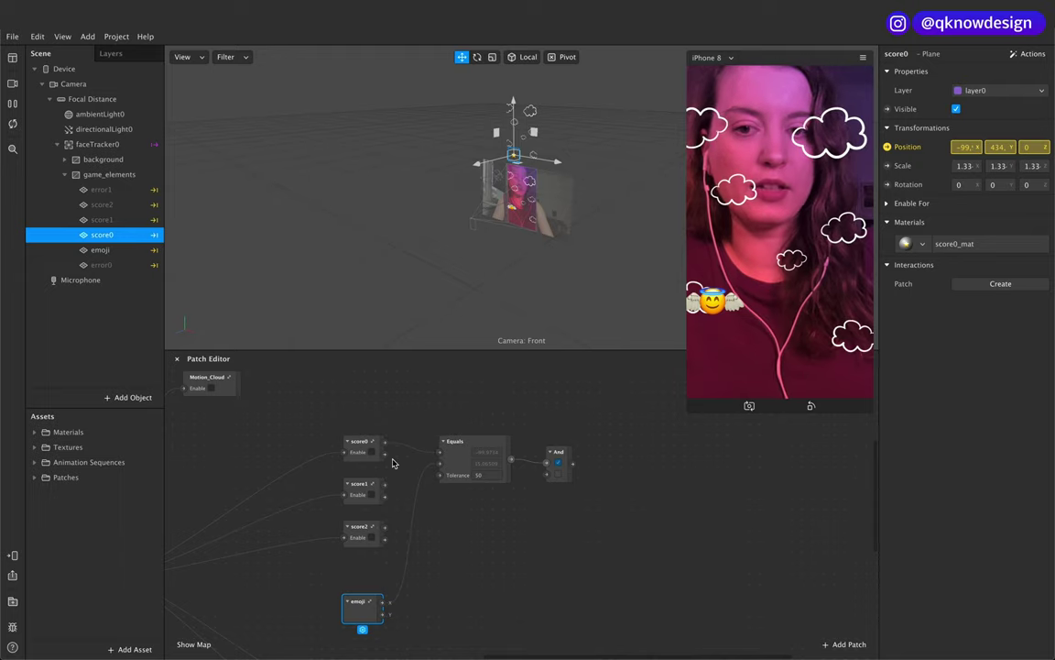
left_click(474, 476)
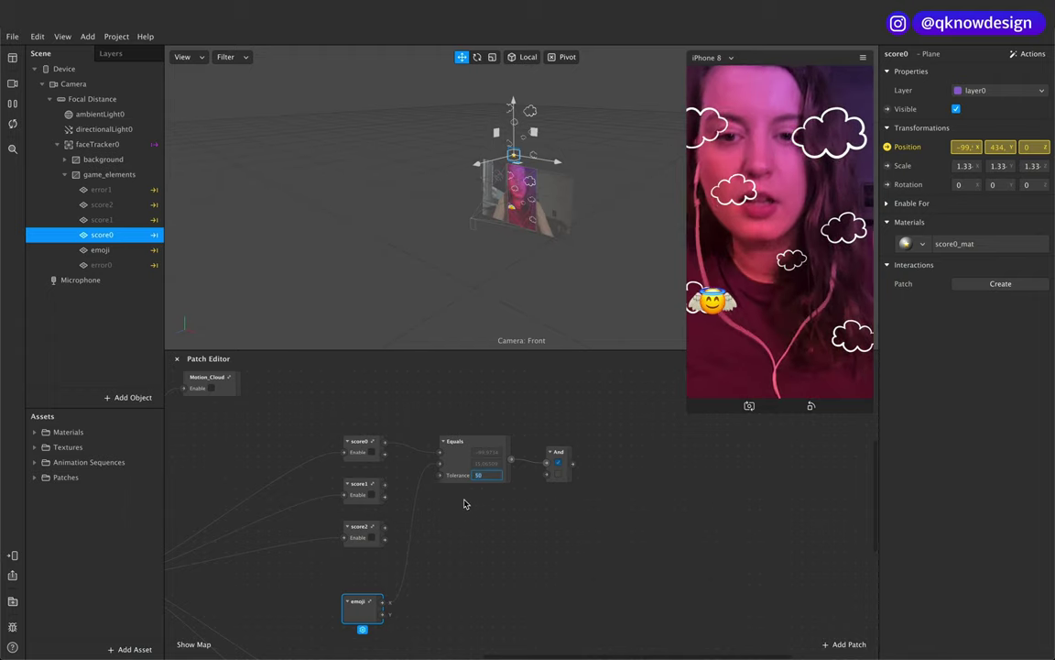
Step: Rename the Equals patch as EqualsX
left_click(475, 450)
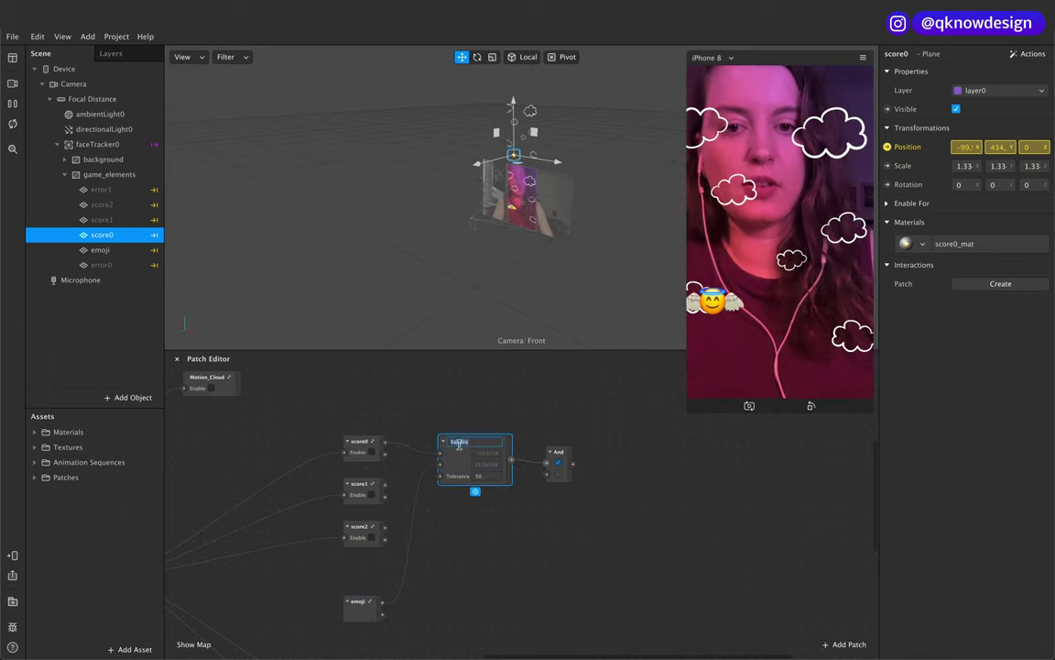
type("X")
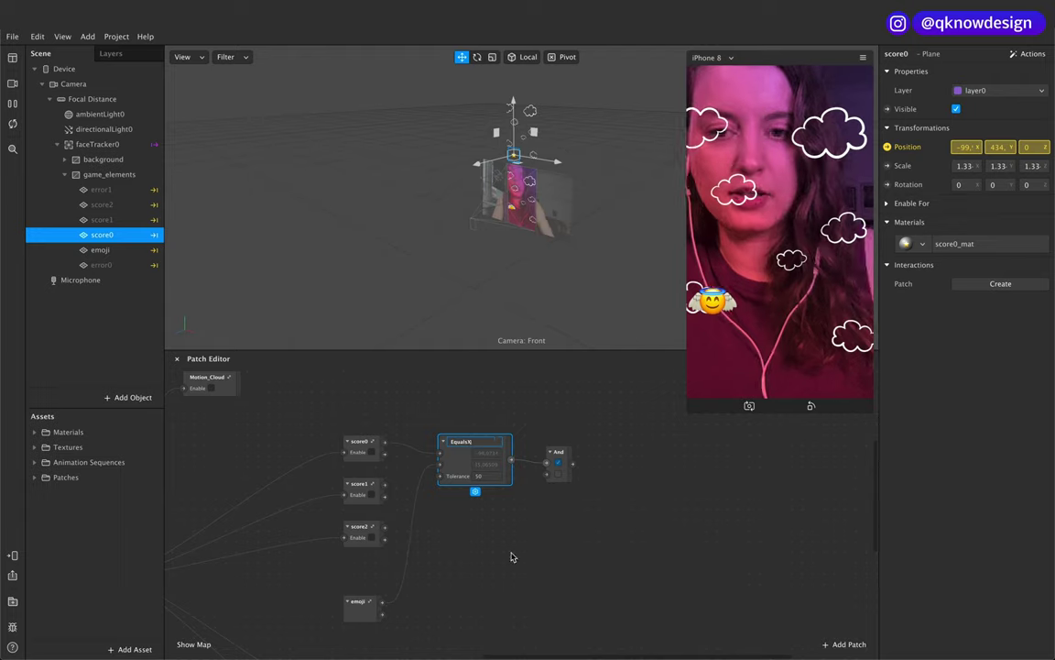
left_click(512, 556)
Step: Duplicate EqualsX below the original, feed the copy the Y outputs of score0 and emoji, and connect it to the And patch's second input
left_click(460, 482)
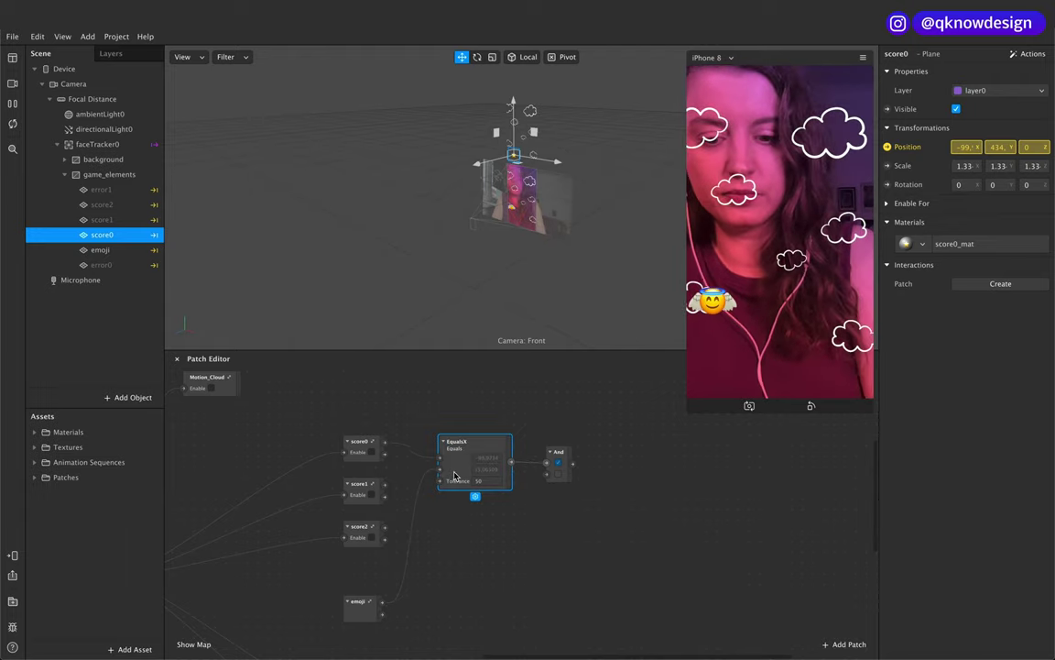
key("ctrl+d")
left_click_drag(455, 475, 436, 519)
left_click_drag(384, 453, 449, 519)
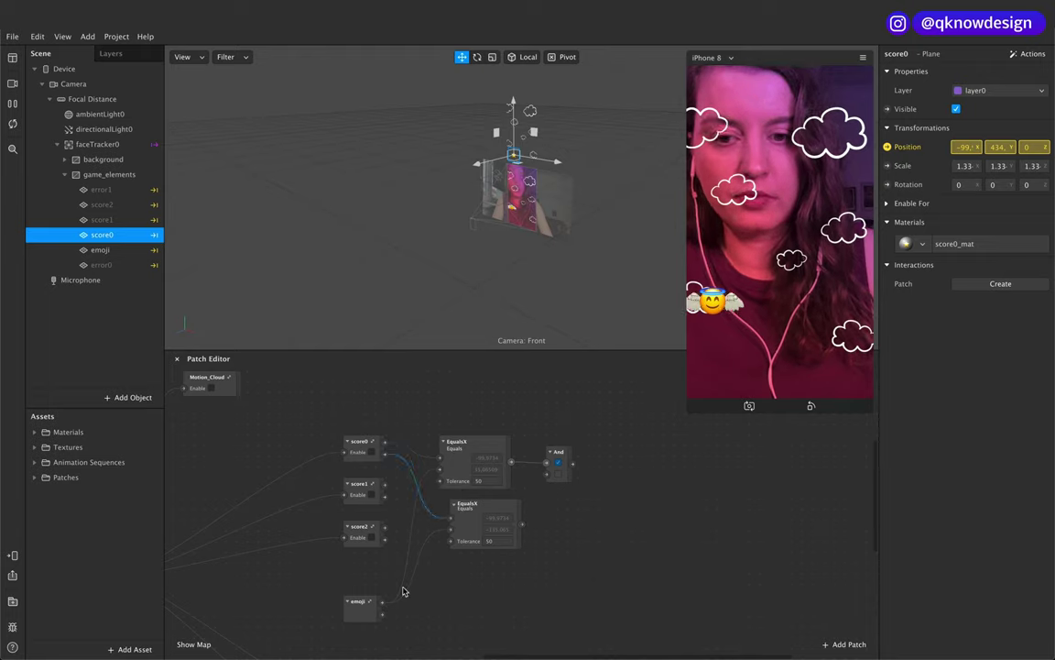
left_click_drag(382, 614, 468, 516)
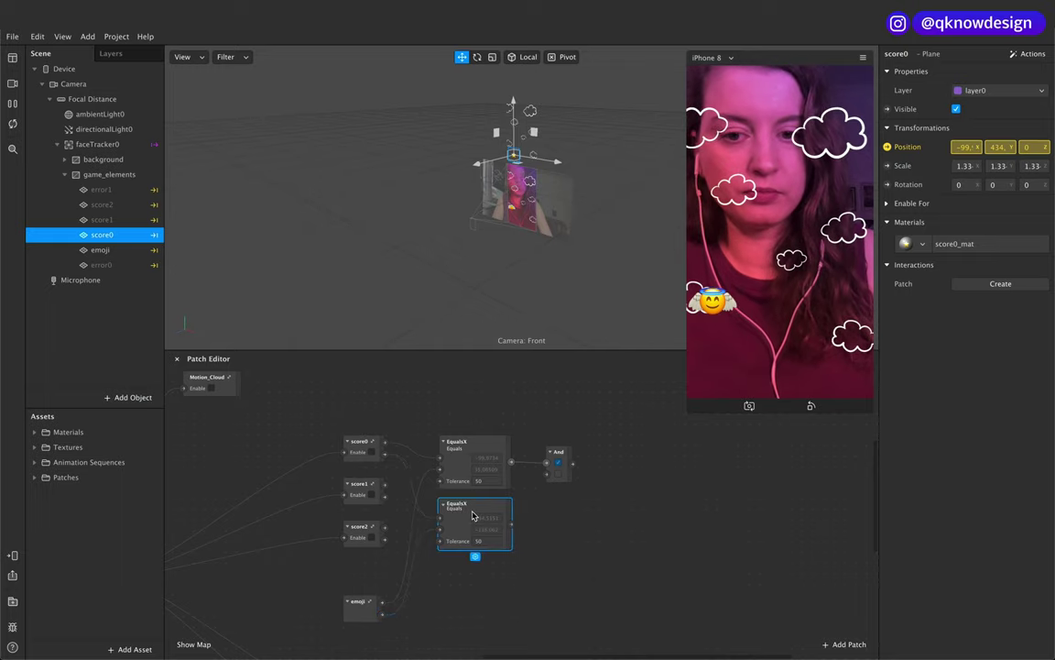
left_click_drag(511, 524, 549, 471)
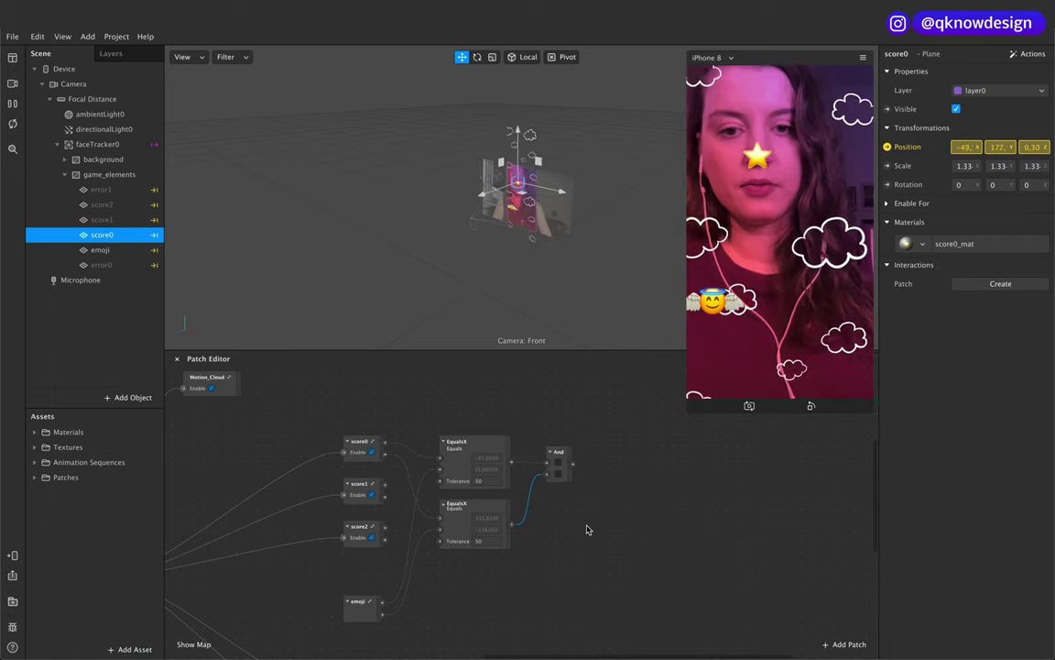
Step: Set the tolerance of both Equals patches to 100
left_click(475, 486)
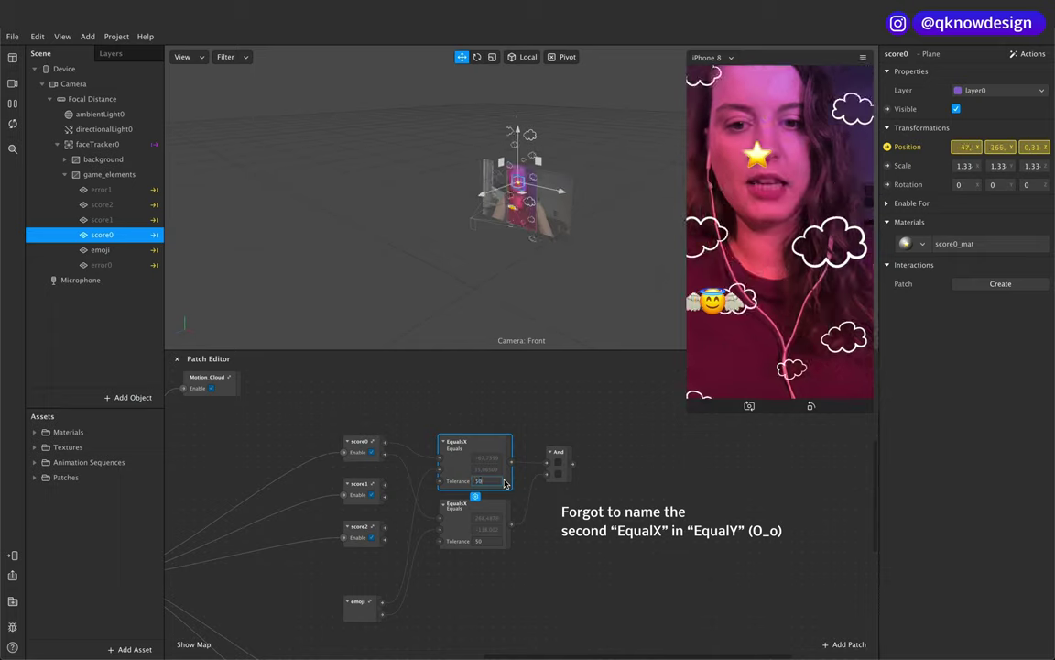
left_click(498, 539)
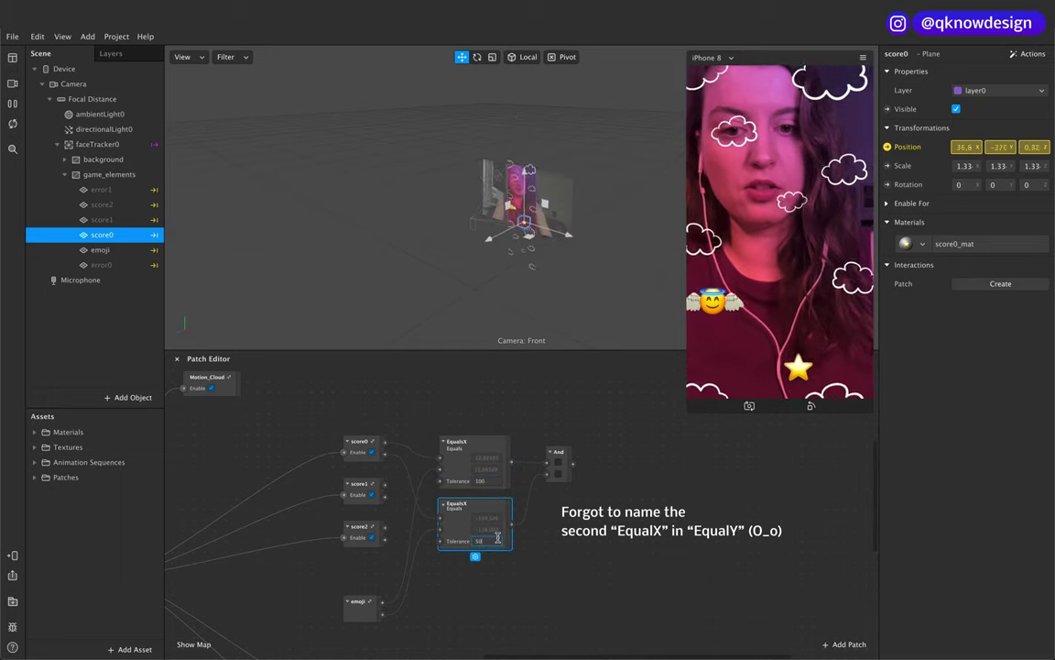
type("100")
left_click(540, 589)
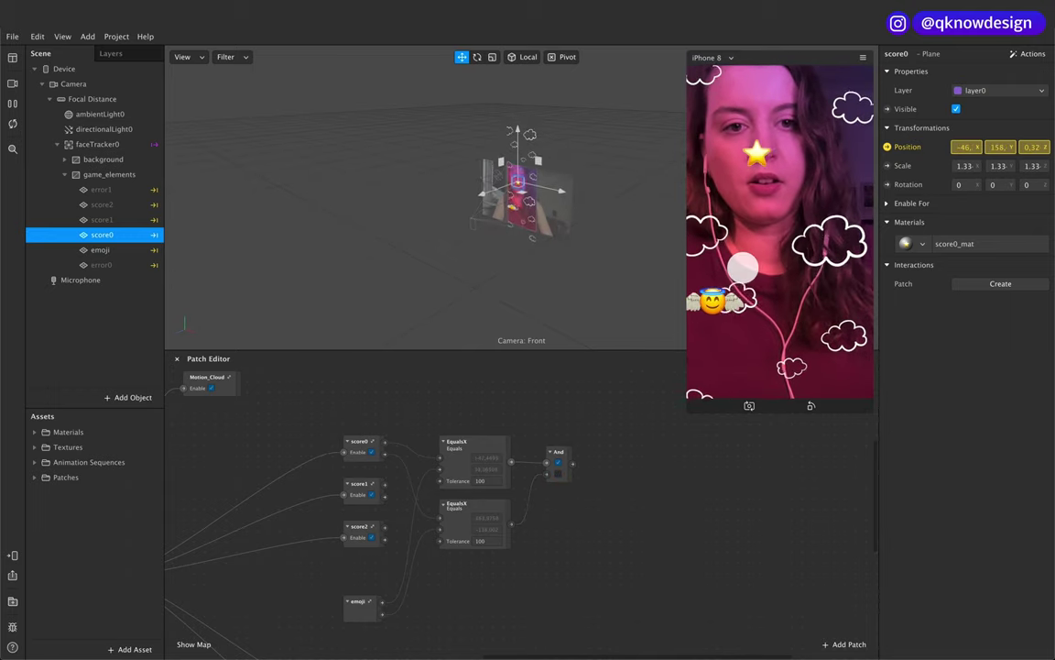
Step: Select both Equals patches and the And patch together and move them above their current place, beside the Motion_Cloud group
scroll(540, 614, "down", 5)
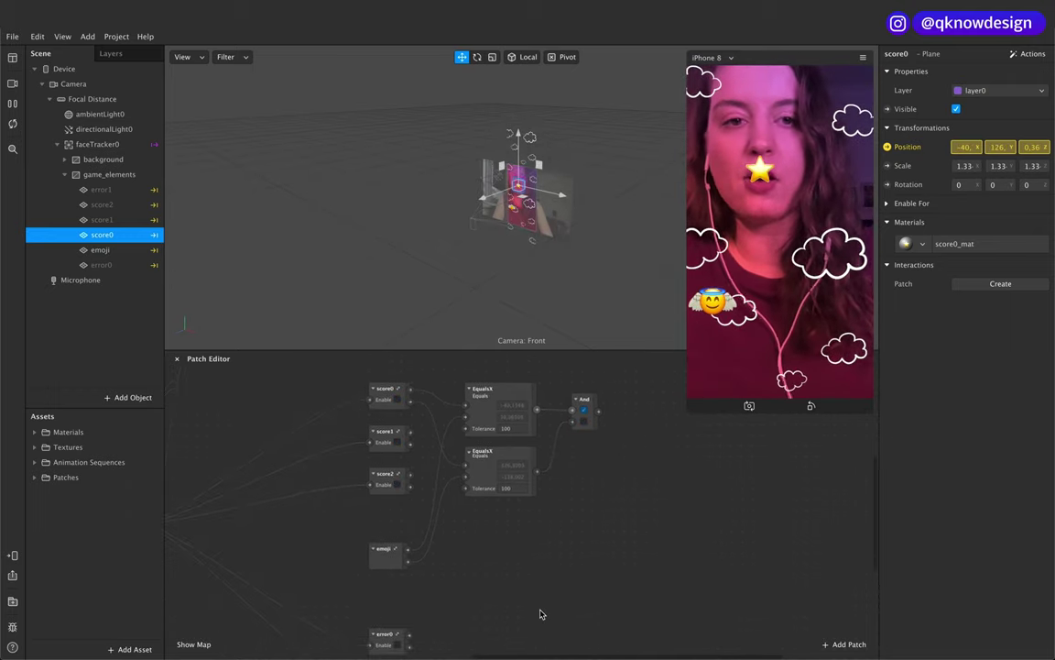
scroll(591, 460, "up", 3)
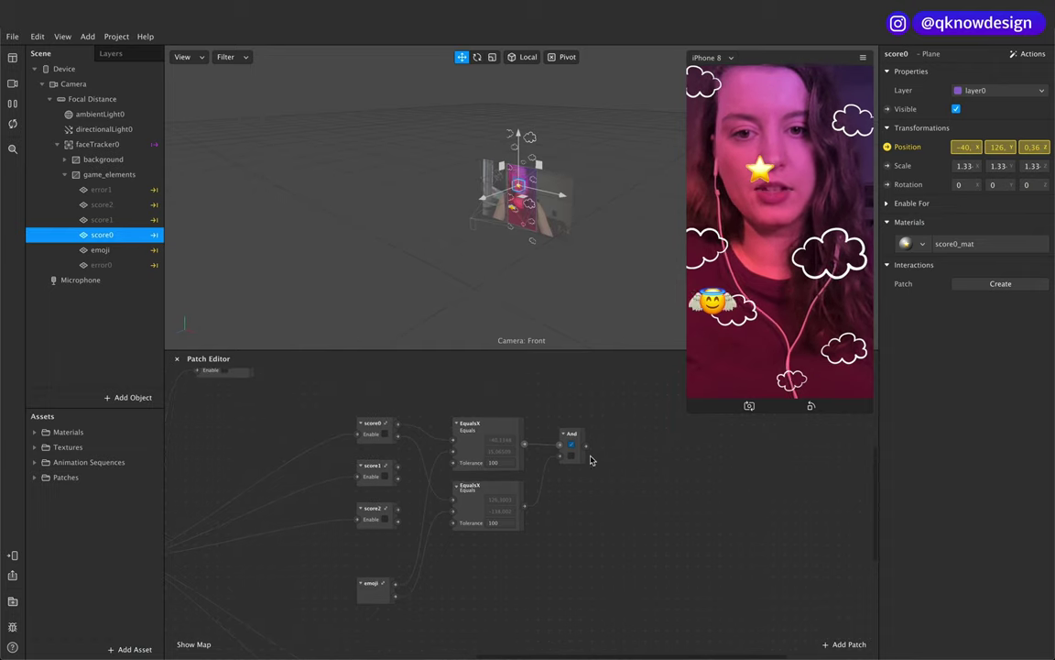
scroll(501, 438, "up", 3)
left_click(494, 467)
left_click(495, 540, "shift")
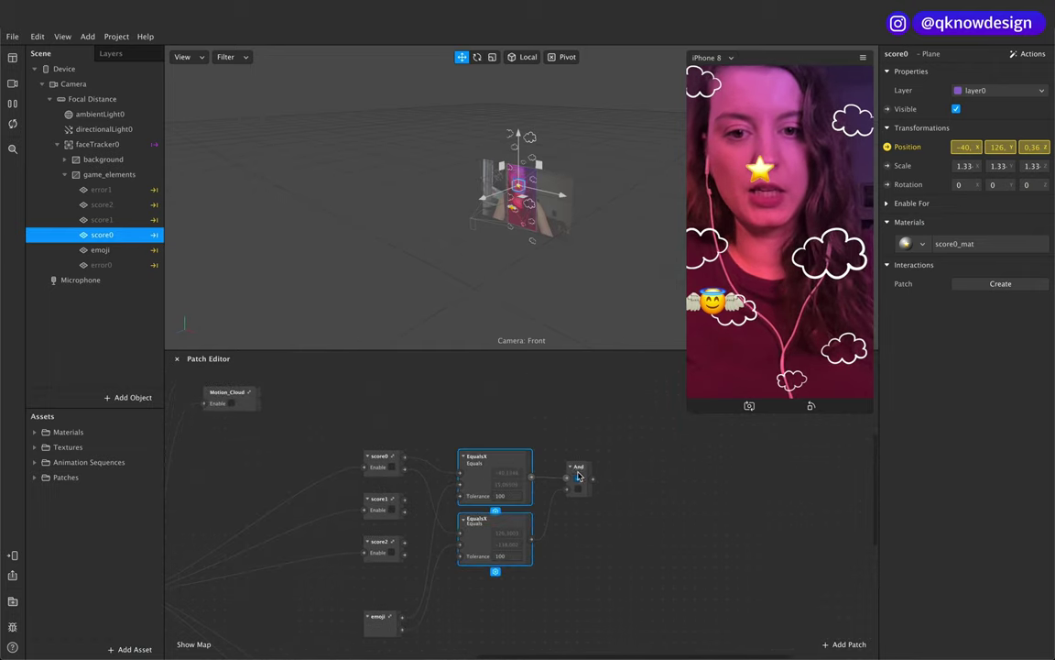
left_click(580, 476, "shift")
left_click_drag(505, 456, 516, 382)
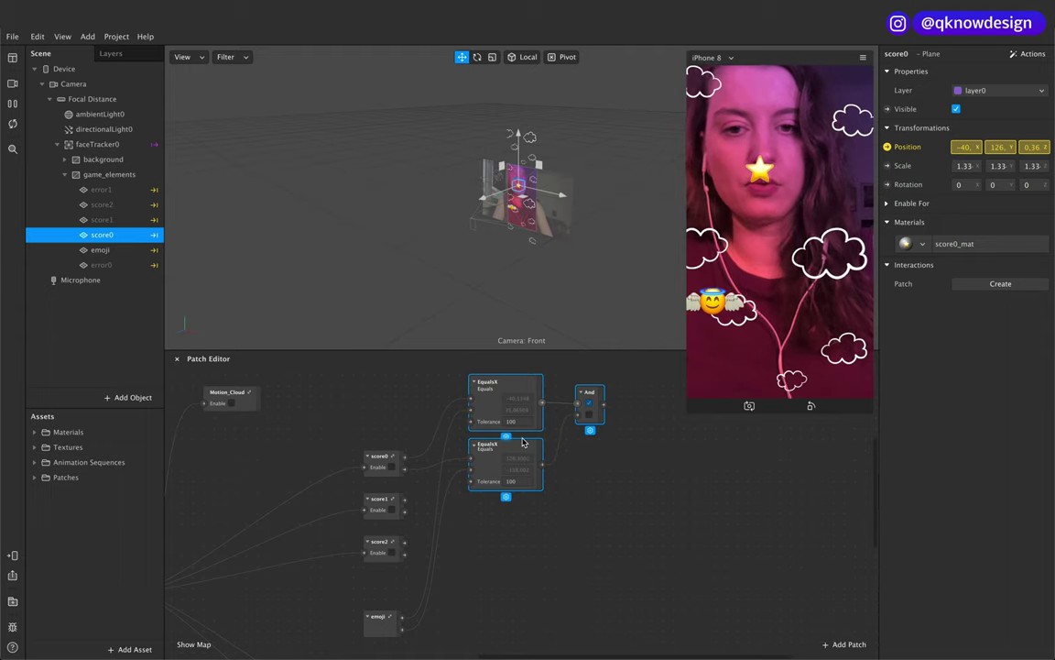
Step: Duplicate the two Equals patches and the And patch below the originals, and feed the copies score1's X and Y outputs
key("super+d")
left_click_drag(529, 420, 518, 514)
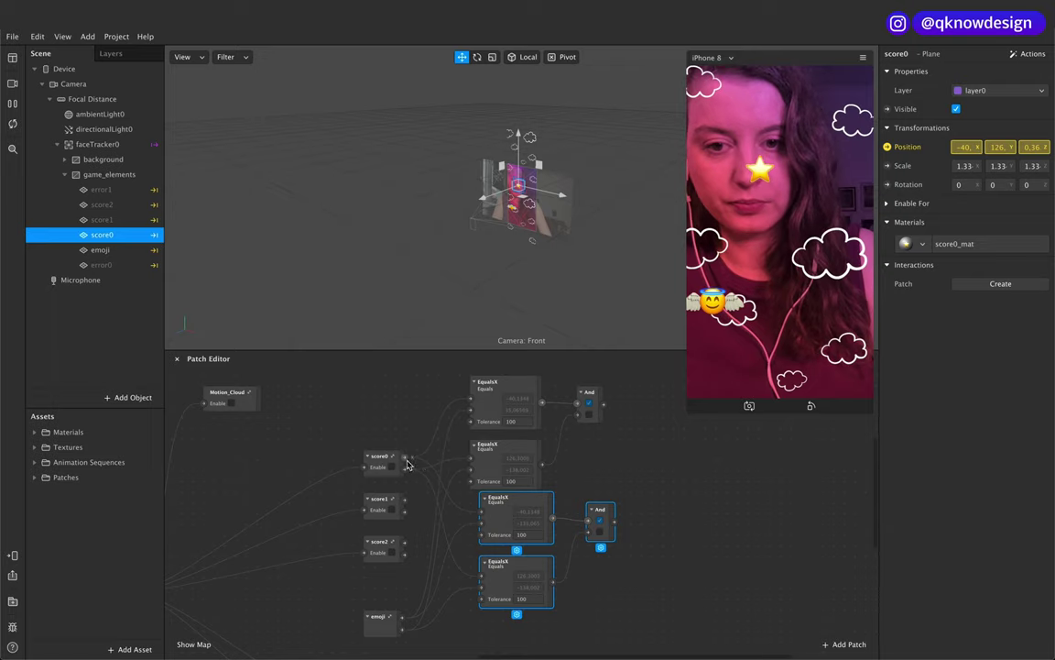
left_click_drag(406, 467, 482, 511)
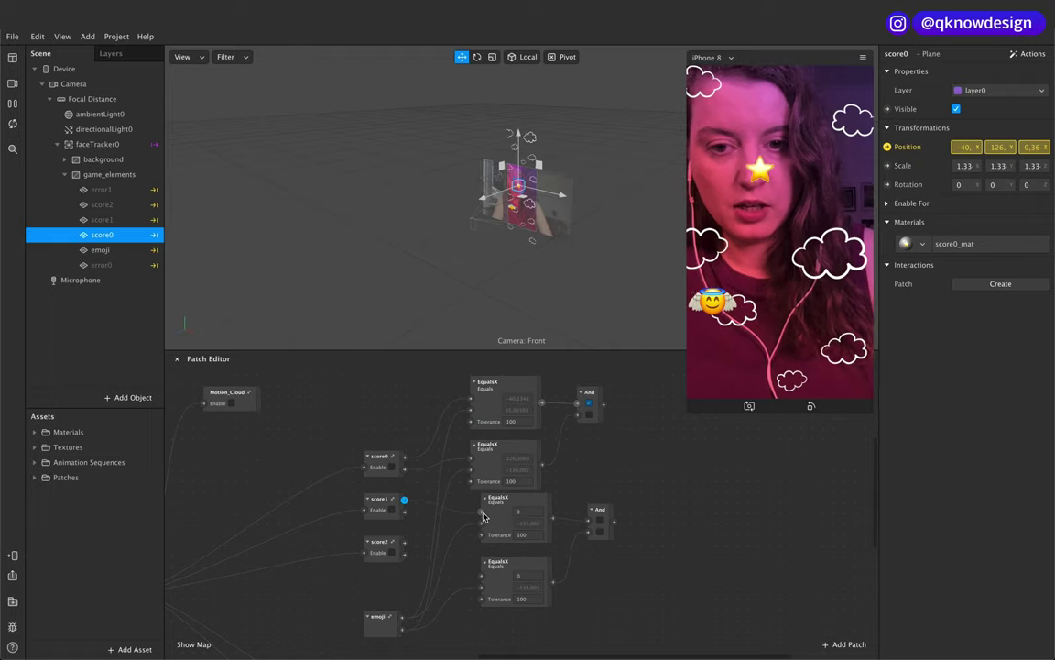
left_click_drag(446, 543, 483, 574)
Step: Move score0's two Equals patches and And patch farther up, leaving a gap above the score1 comparison set
scroll(473, 591, "down", 2)
scroll(513, 467, "up", 4)
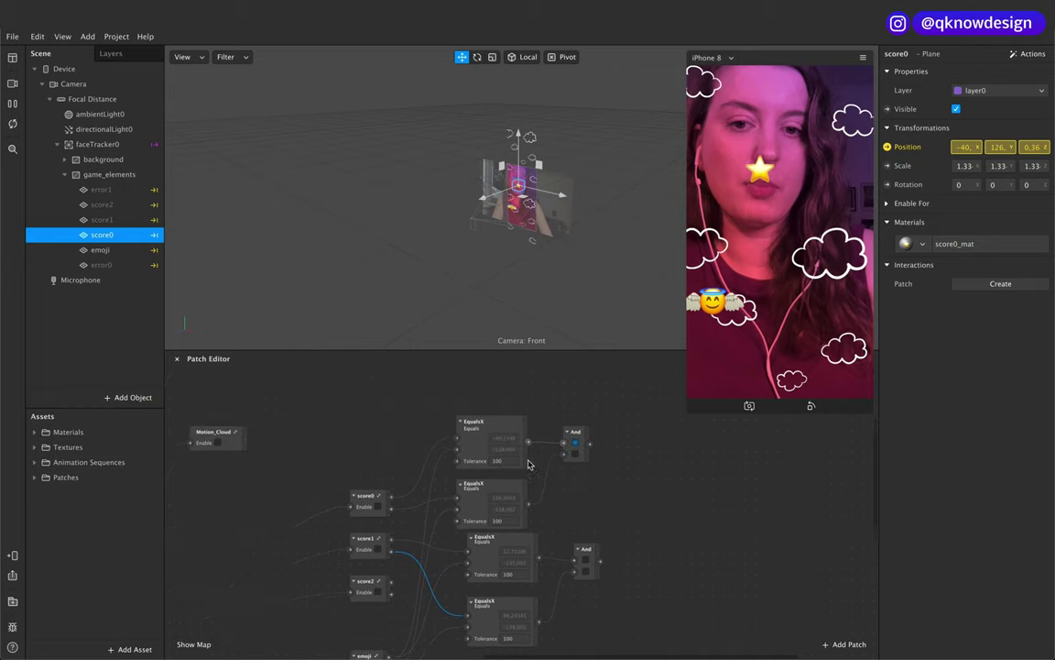
left_click(502, 460)
left_click(493, 504, "shift")
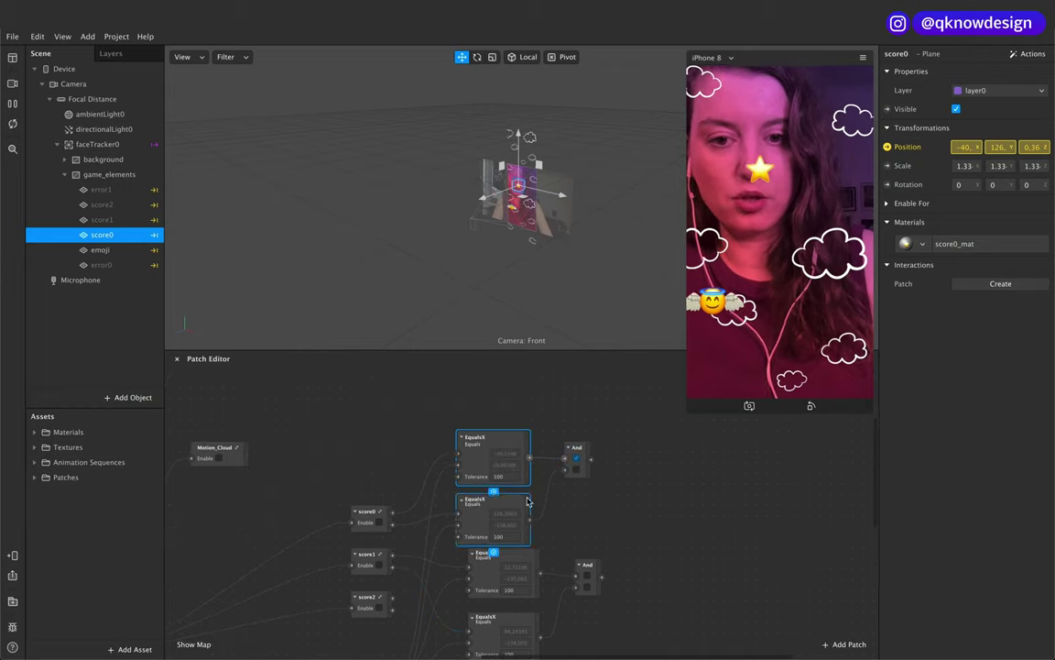
left_click(576, 458, "shift")
left_click_drag(493, 505, 493, 464)
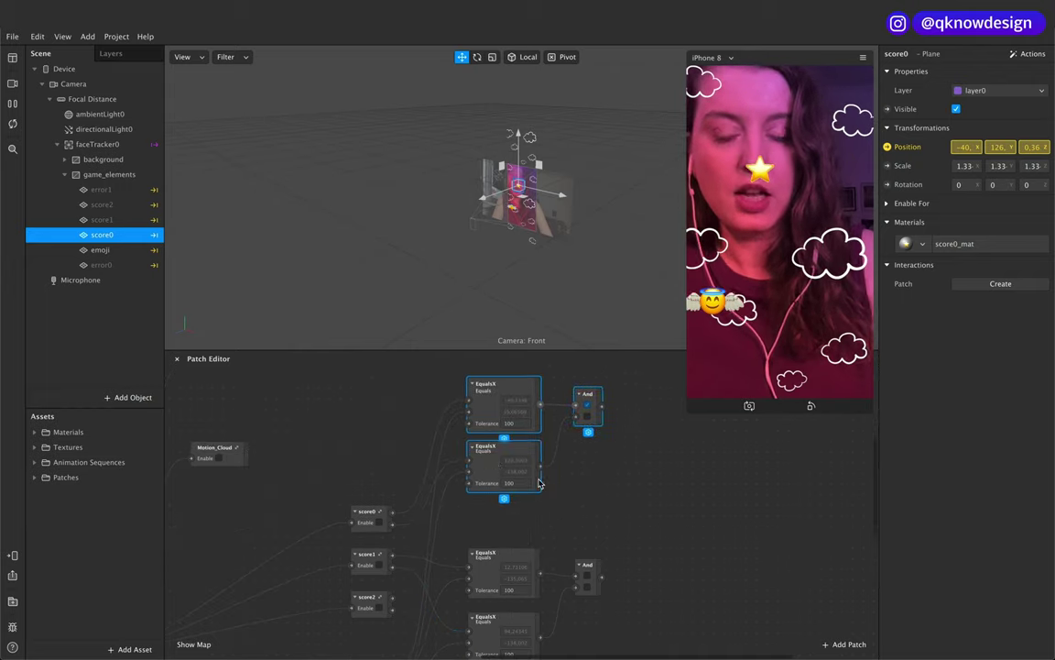
Step: Select score1's two Equals patches and And patch together and move them up directly beneath score0's comparison set
scroll(537, 483, "down", 2)
left_click(511, 539)
left_click(502, 594, "shift")
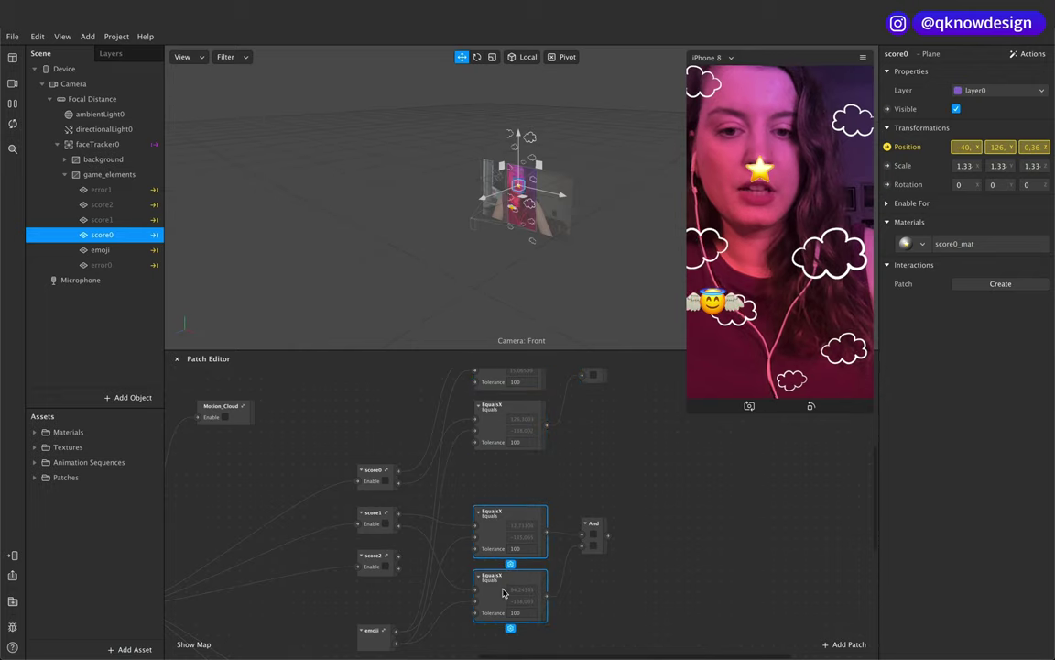
left_click(594, 534, "shift")
left_click_drag(496, 539, 496, 499)
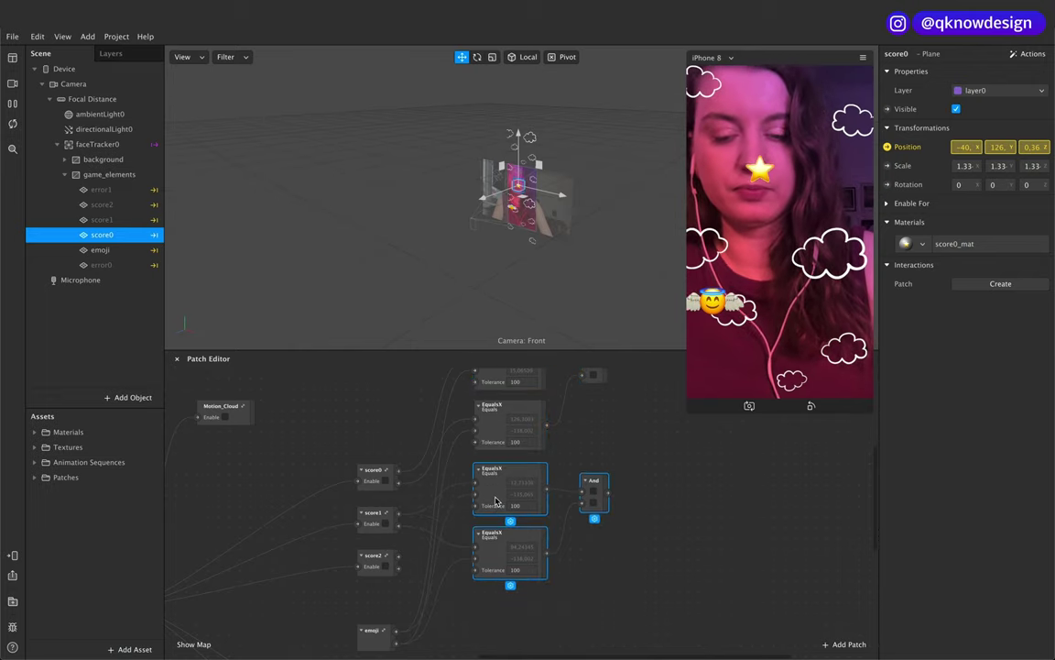
Step: Duplicate score1's two Equals patches and And patch below the originals, and feed the copies score2's X and Y outputs
scroll(496, 499, "down", 3)
left_click_drag(557, 434, 420, 483)
left_click(589, 502)
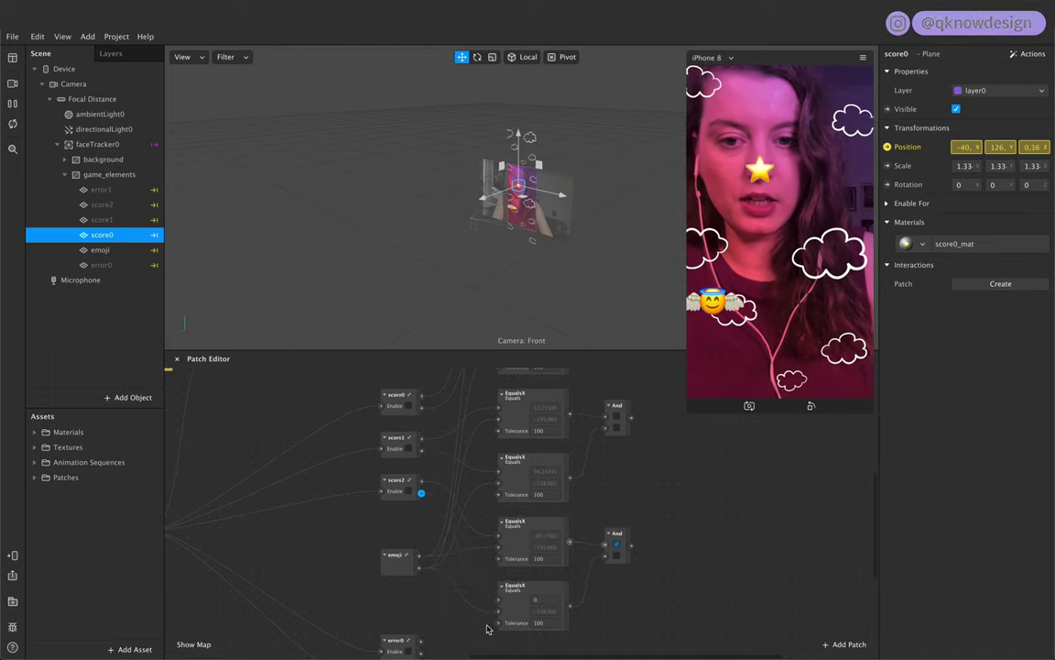
left_click_drag(498, 602, 420, 492)
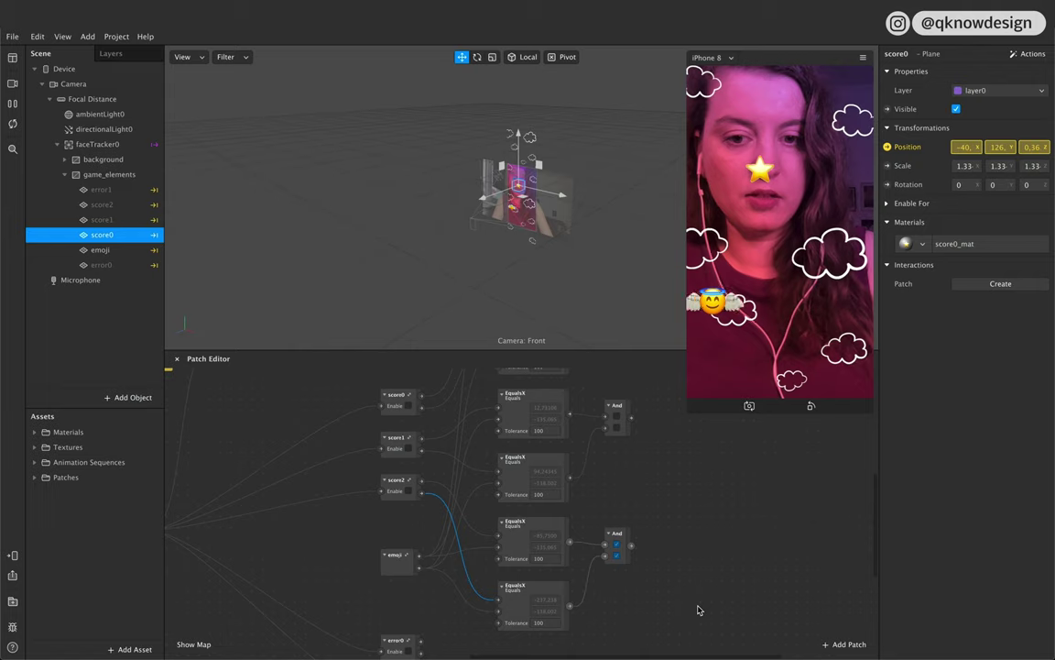
Step: Examine the emoji's connections to the Equals patches across the score0, score1 and score2 comparison sets
scroll(697, 607, "right", 2)
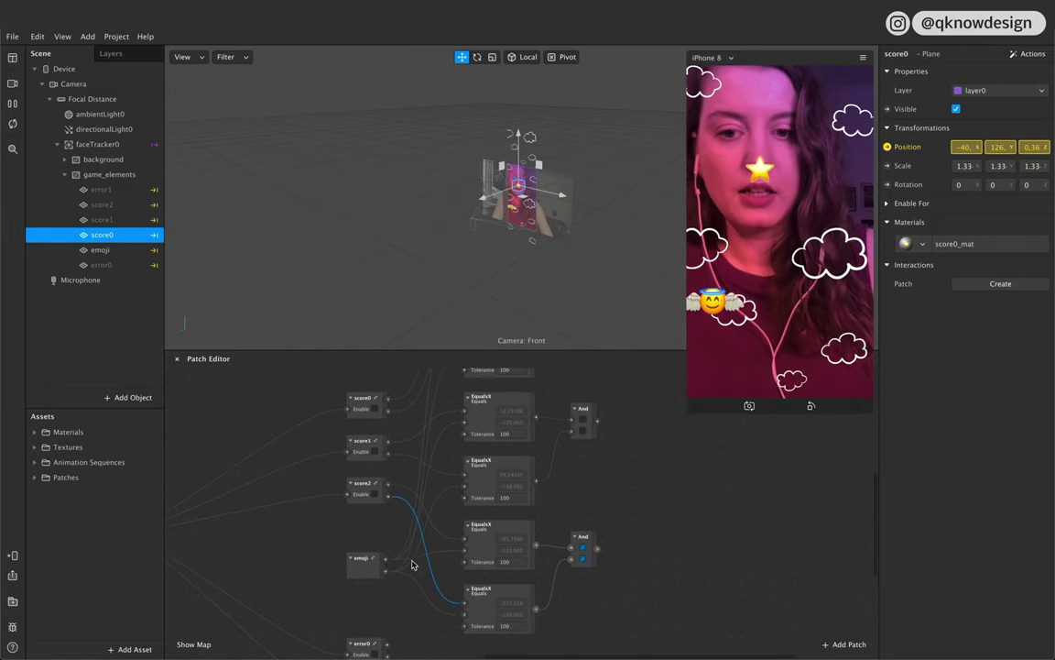
mouse_move(422, 591)
mouse_move(409, 561)
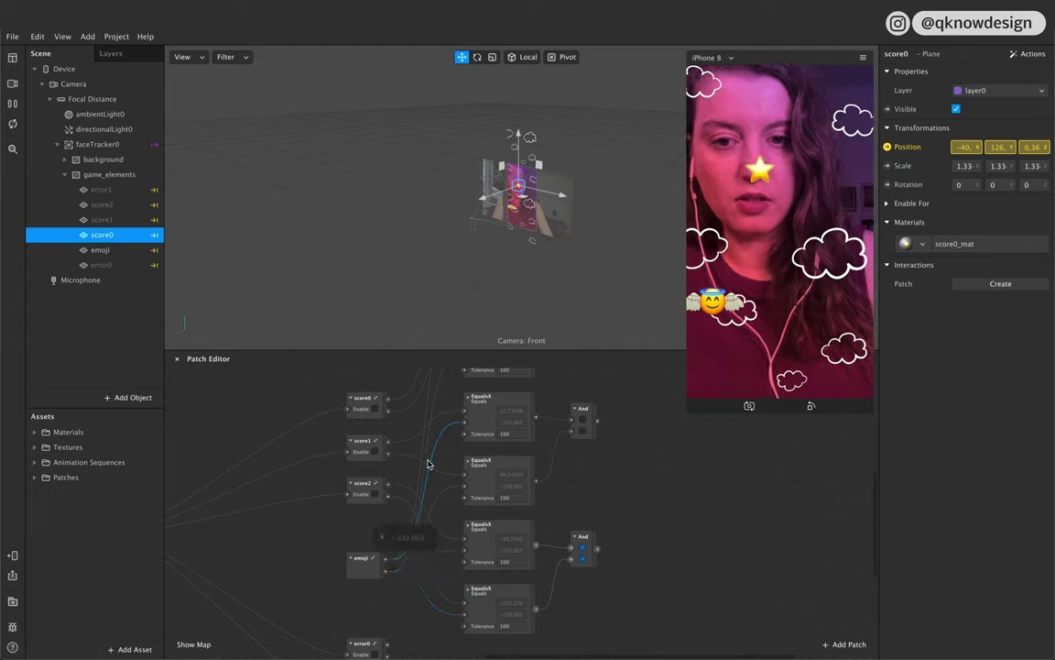
scroll(487, 491, "up", 3)
scroll(488, 492, "right", 3)
scroll(487, 492, "up", 2)
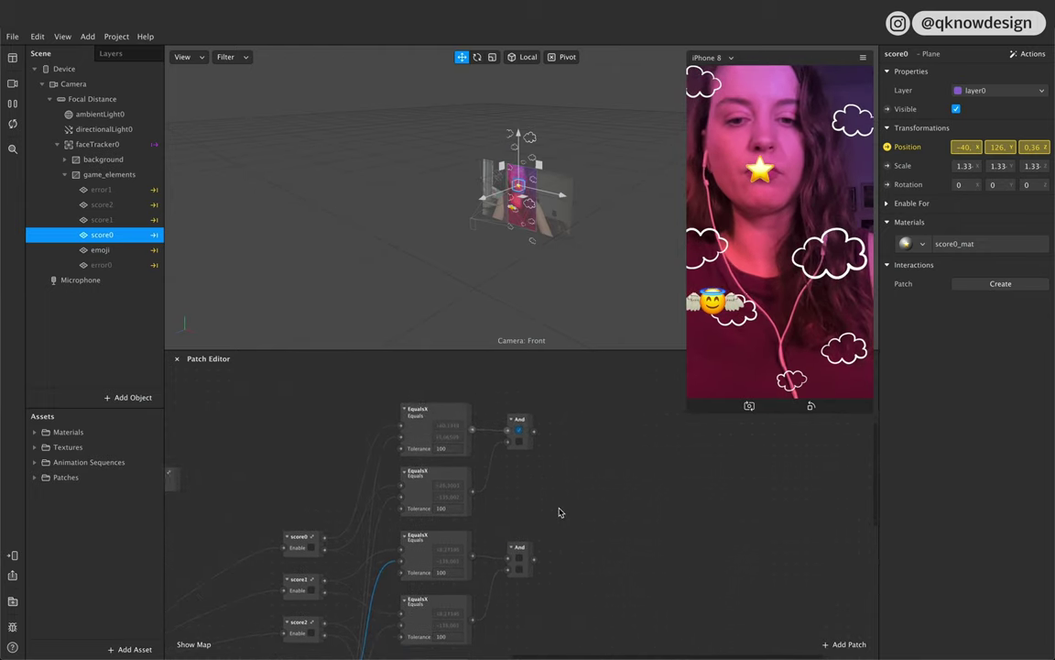
scroll(616, 505, "down", 3)
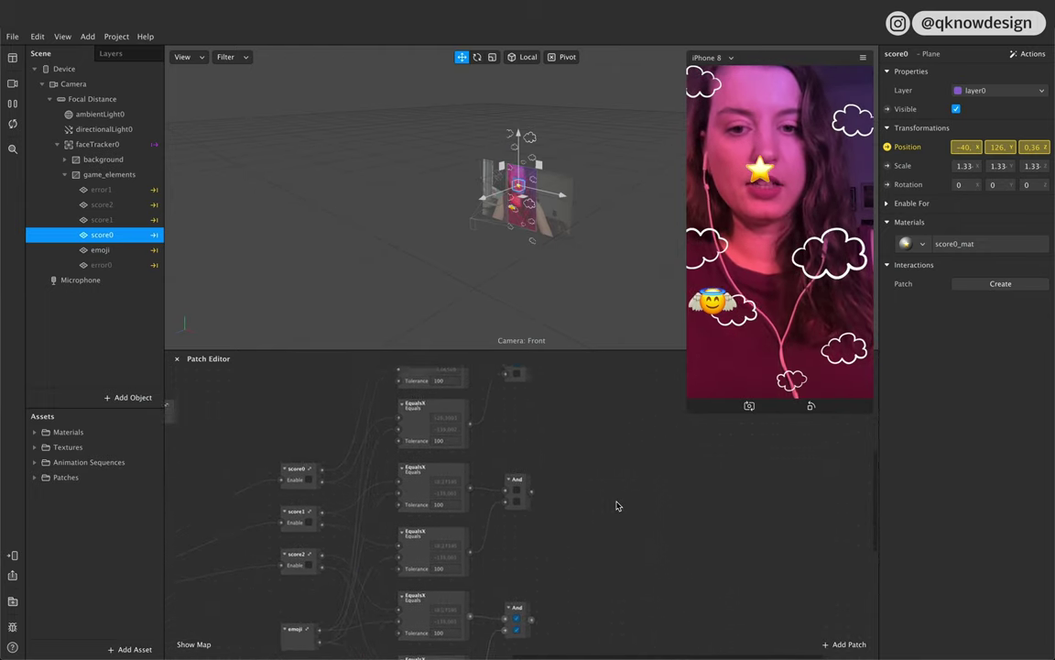
scroll(616, 506, "down", 2)
scroll(616, 505, "left", 1)
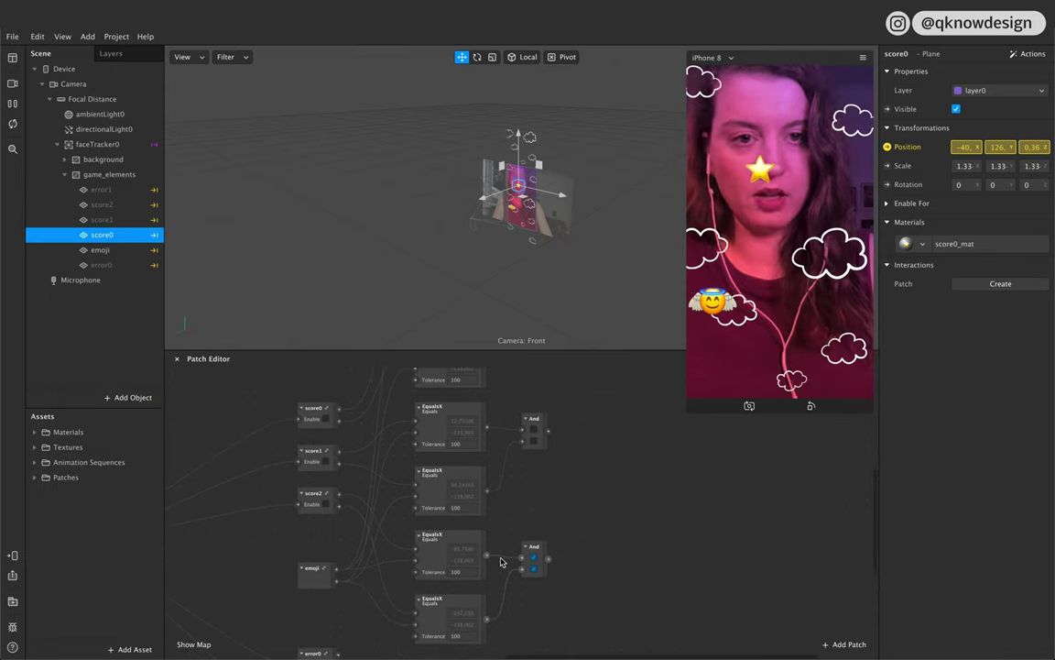
Step: Make the score1 and score2 planes visible
left_click(118, 205)
left_click(118, 219, "shift")
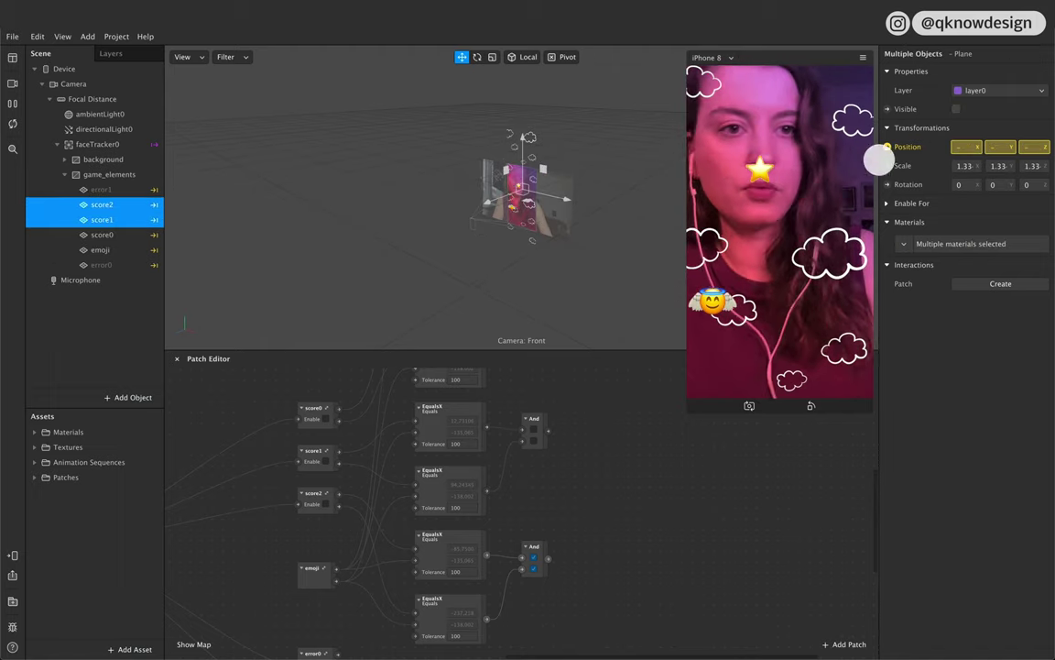
left_click(956, 110)
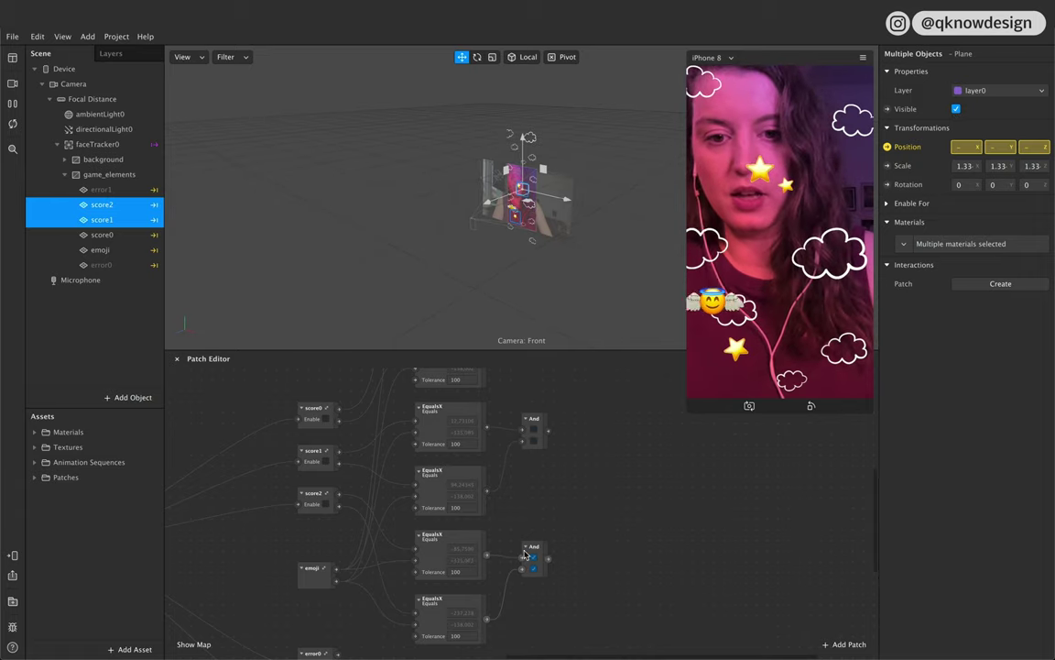
Step: Set the tolerance of score2's two Equals patches to 70
left_click(461, 573)
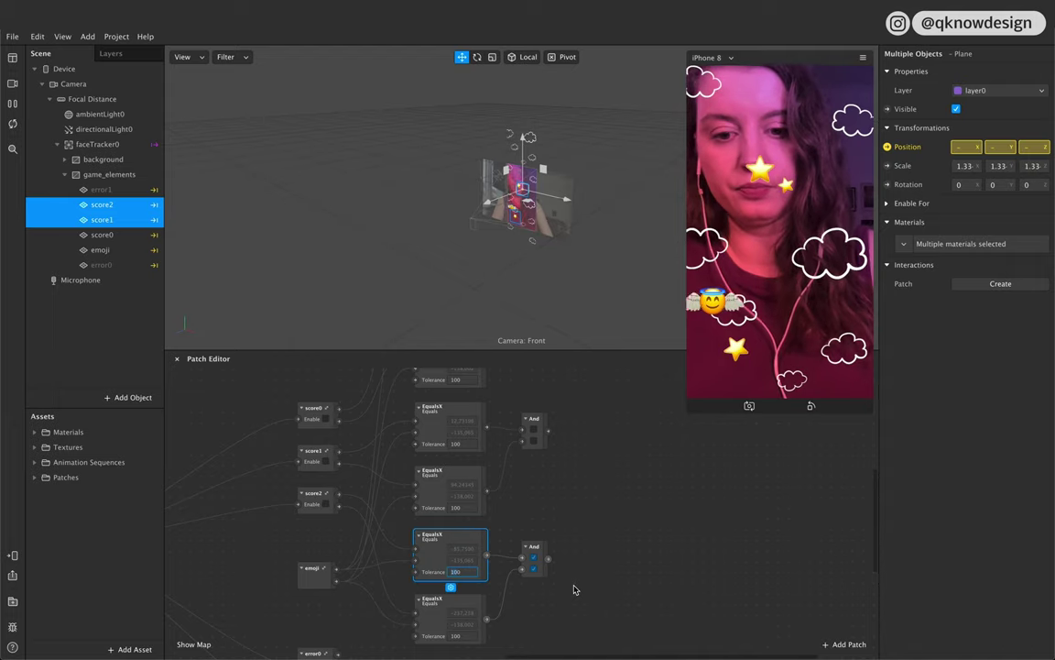
left_click(456, 636)
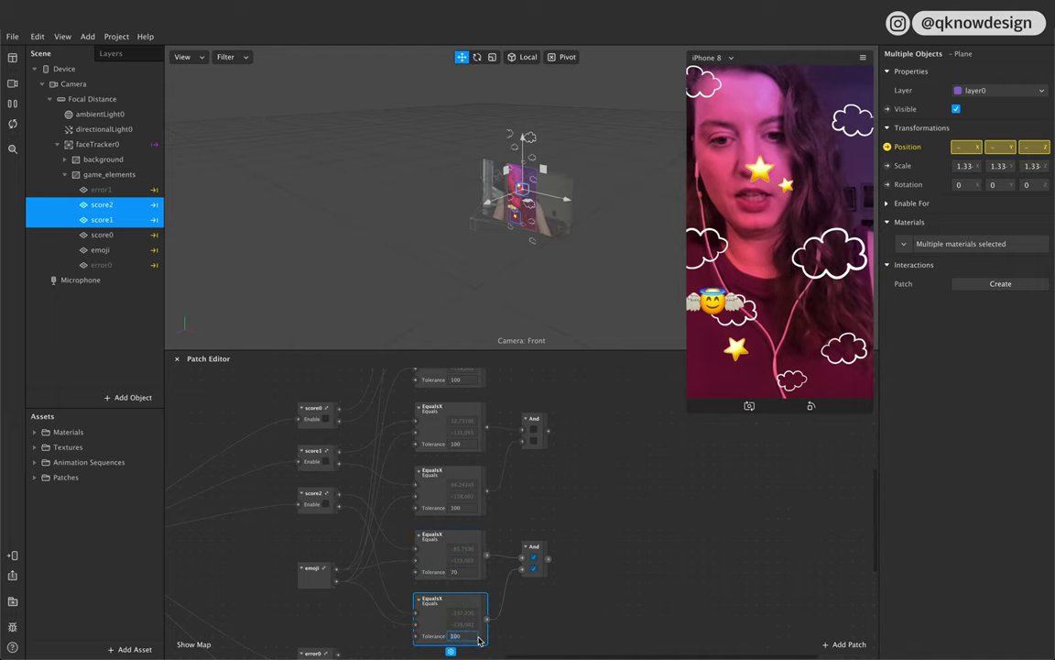
type("70")
left_click(547, 626)
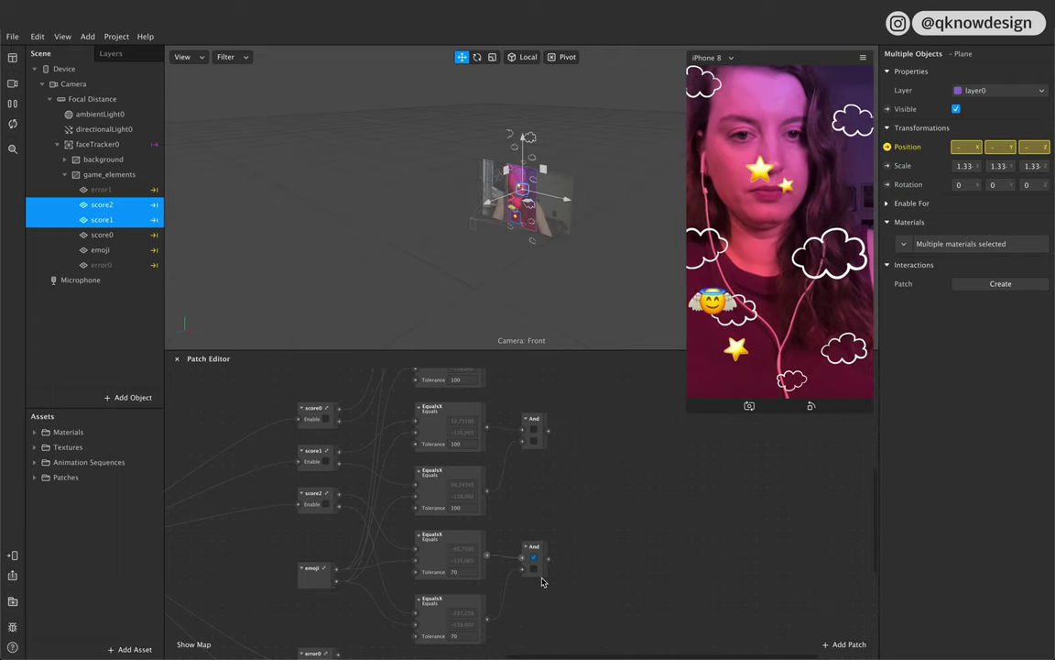
Step: Set the tolerance of score1's two Equals patches to 70
left_click(456, 507)
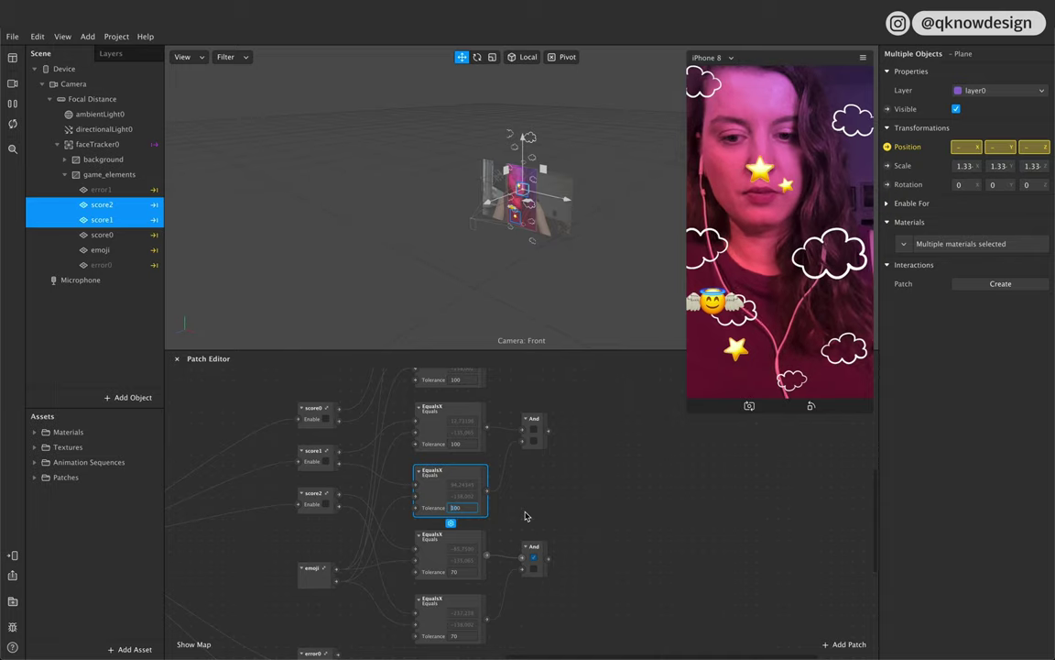
type("70")
left_click(458, 444)
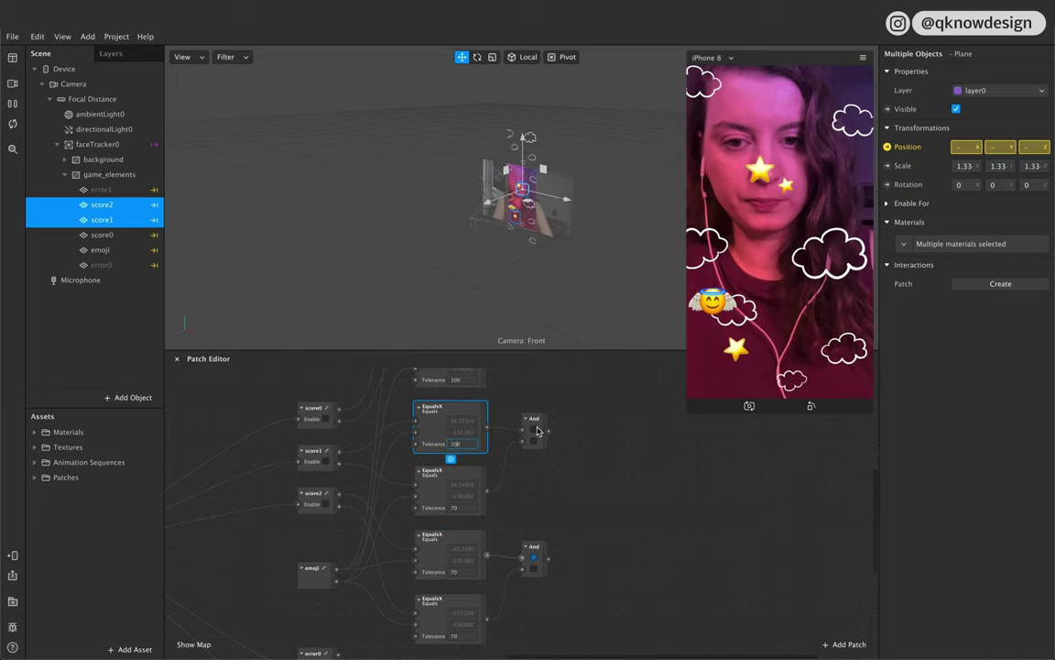
type("70")
key("Return")
Step: Set the tolerance of score0's two Equals patches to 70
scroll(474, 440, "up", 3)
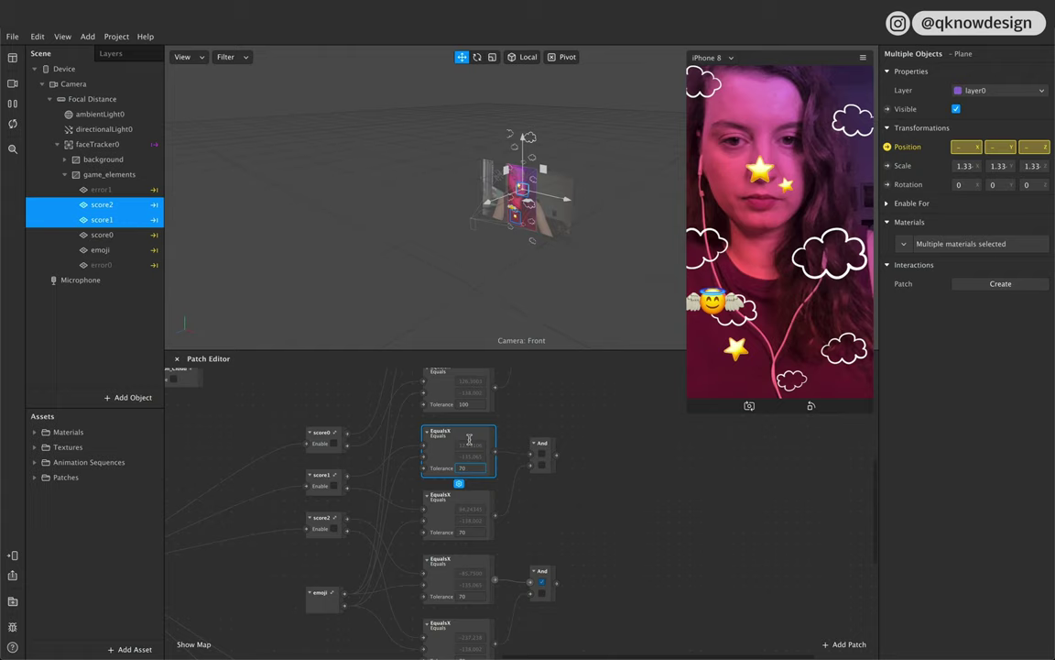
left_click(542, 456)
scroll(568, 426, "up", 5)
left_click(463, 428)
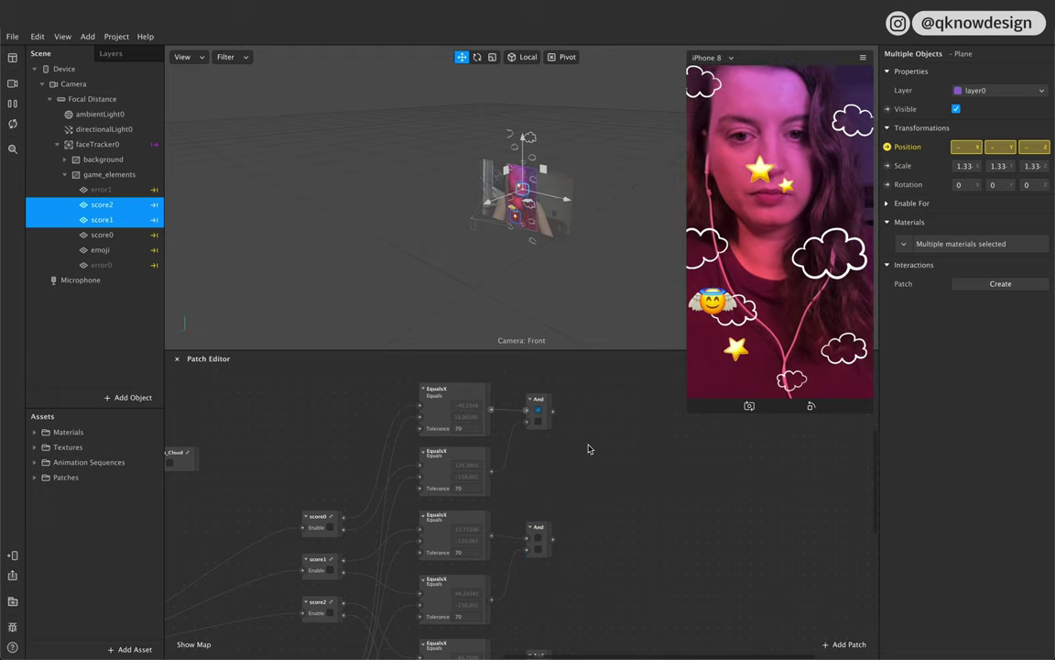
Step: Move the score1 and score2 And patches up into a compact column beneath score0's And patch
scroll(628, 511, "down", 5)
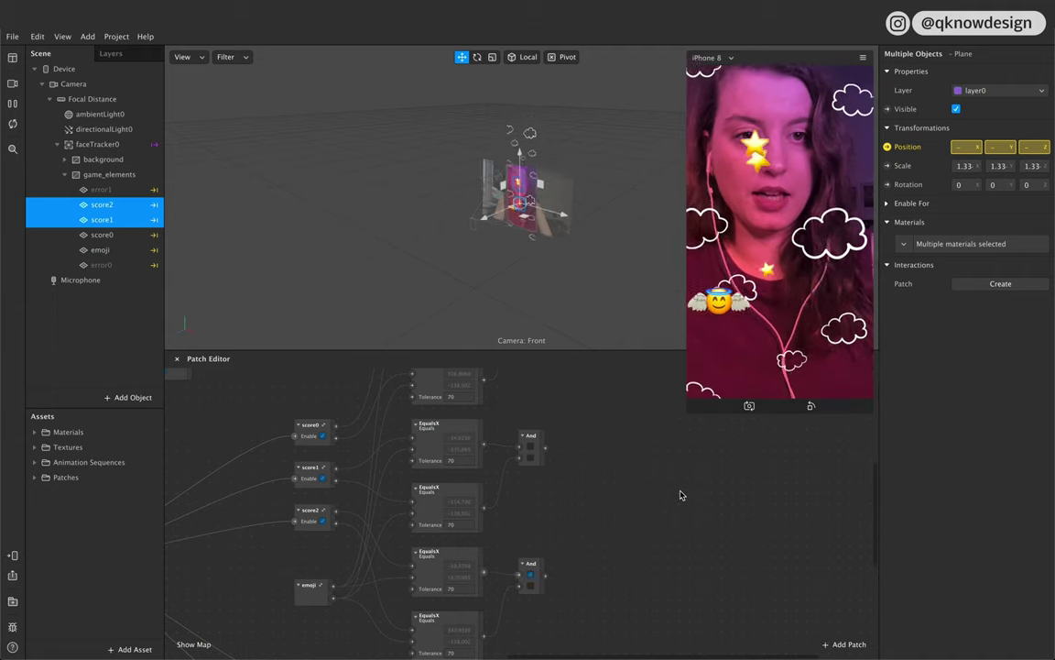
scroll(565, 584, "up", 4)
left_click(565, 584)
left_click_drag(565, 584, 563, 567)
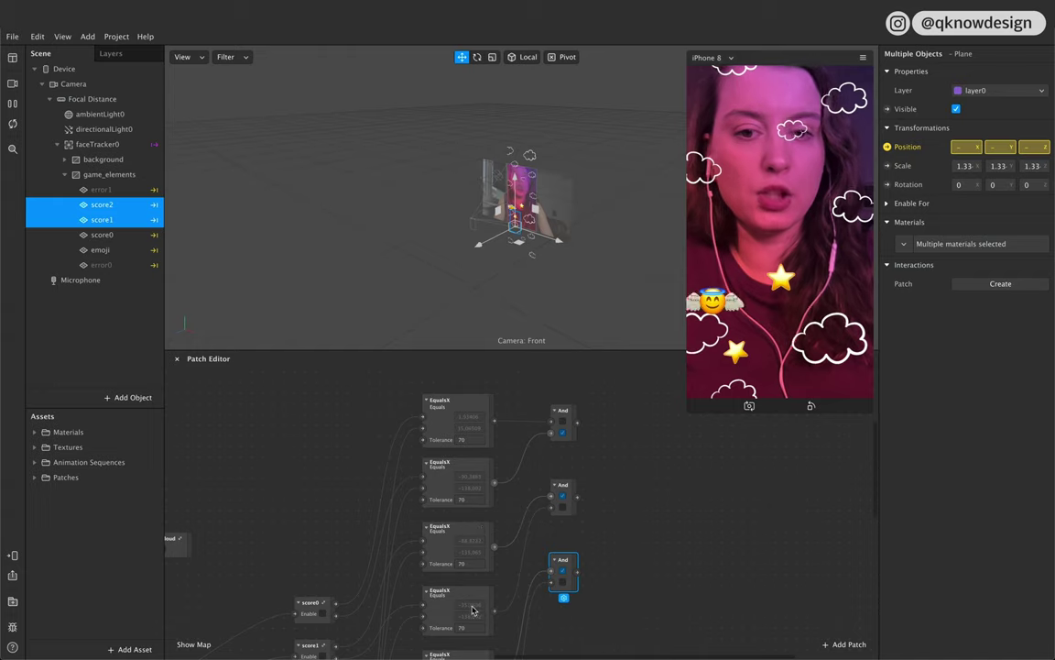
Step: Add an Or patch that takes the outputs of score0's and score1's And patches
scroll(630, 458, "right", 5)
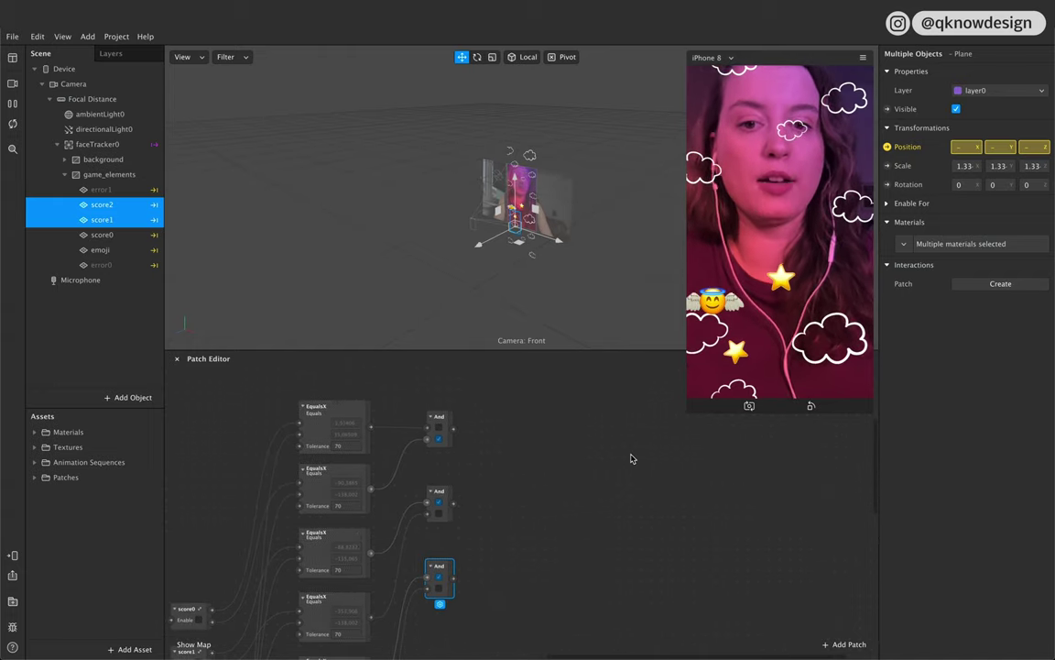
left_click_drag(455, 432, 544, 446)
type("or")
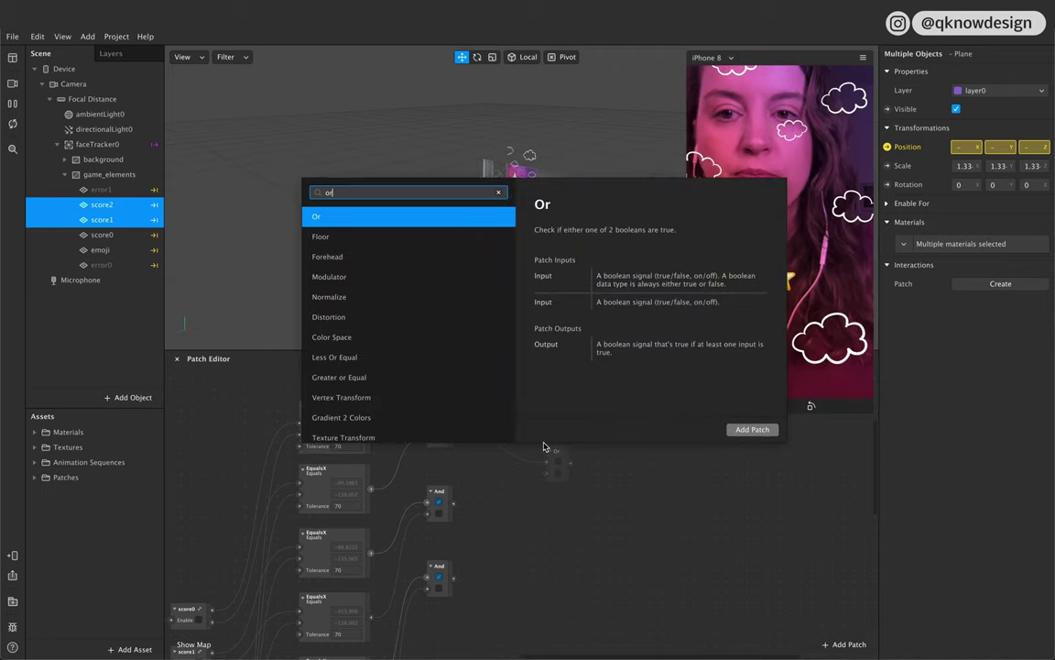
key("Return")
left_click_drag(452, 503, 550, 474)
Step: Add a second Or patch below the first, taking the outputs of score1's and score2's And patches
scroll(560, 490, "right", 3)
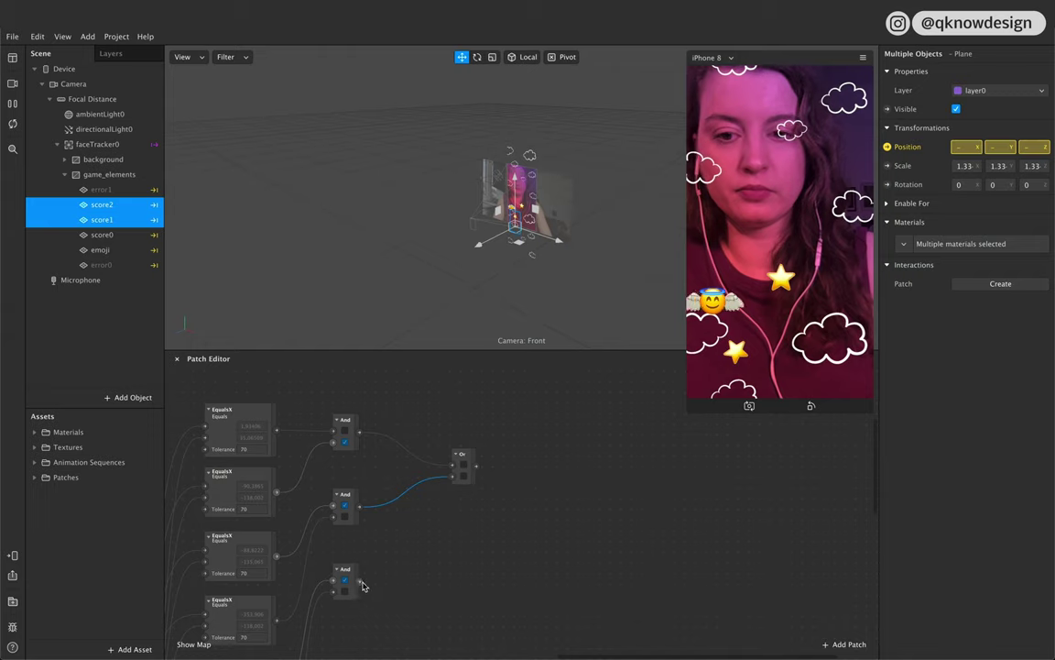
left_click_drag(359, 581, 447, 549)
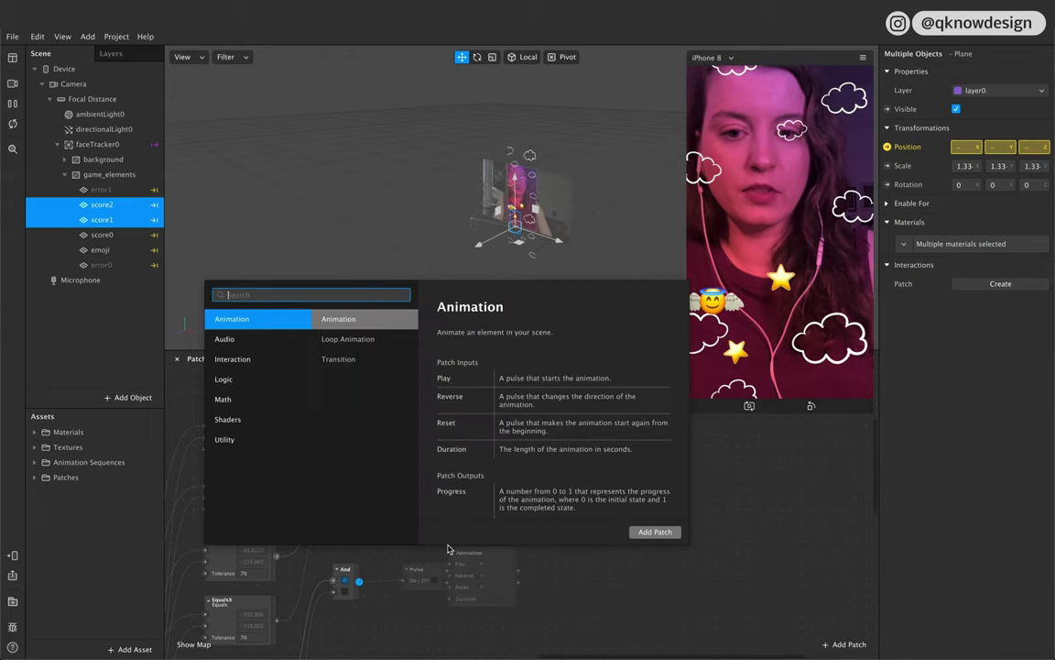
type("or")
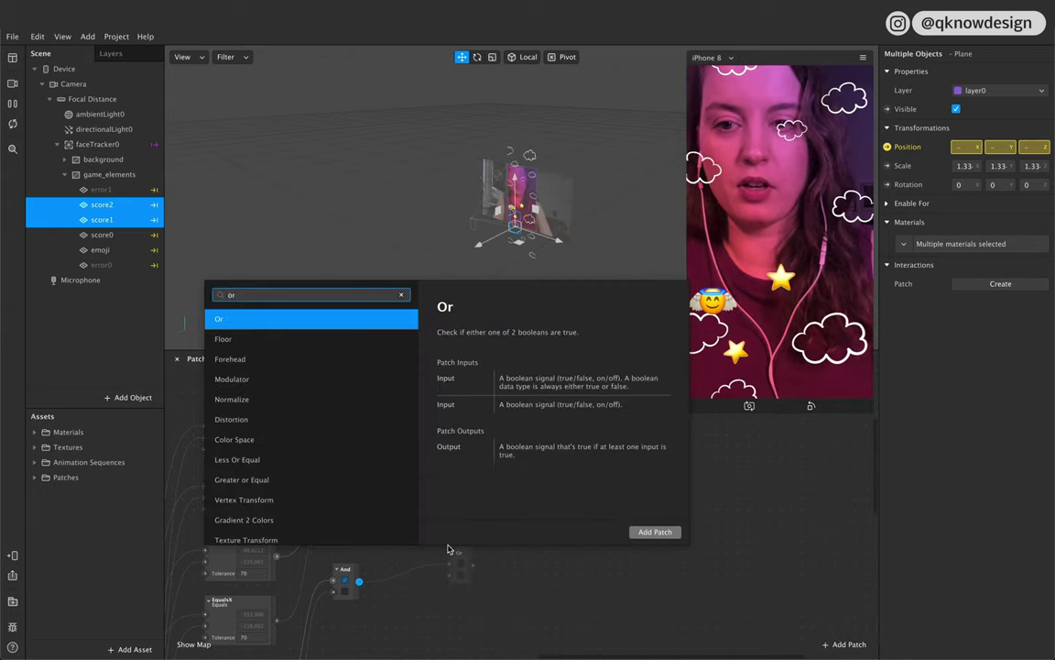
key("Return")
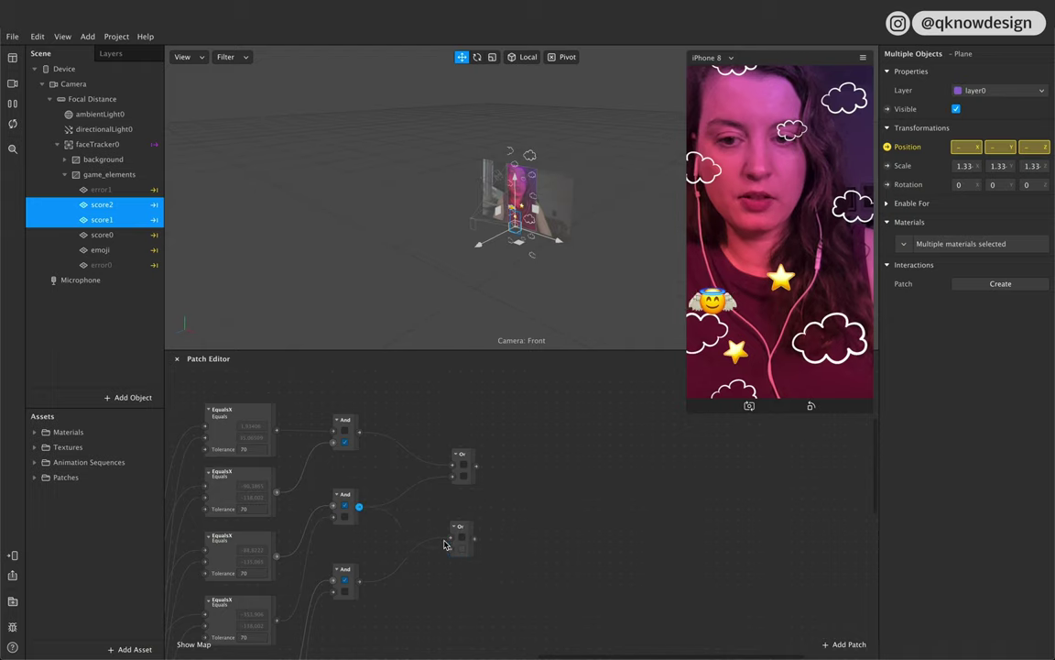
left_click_drag(365, 524, 382, 530)
key("Escape")
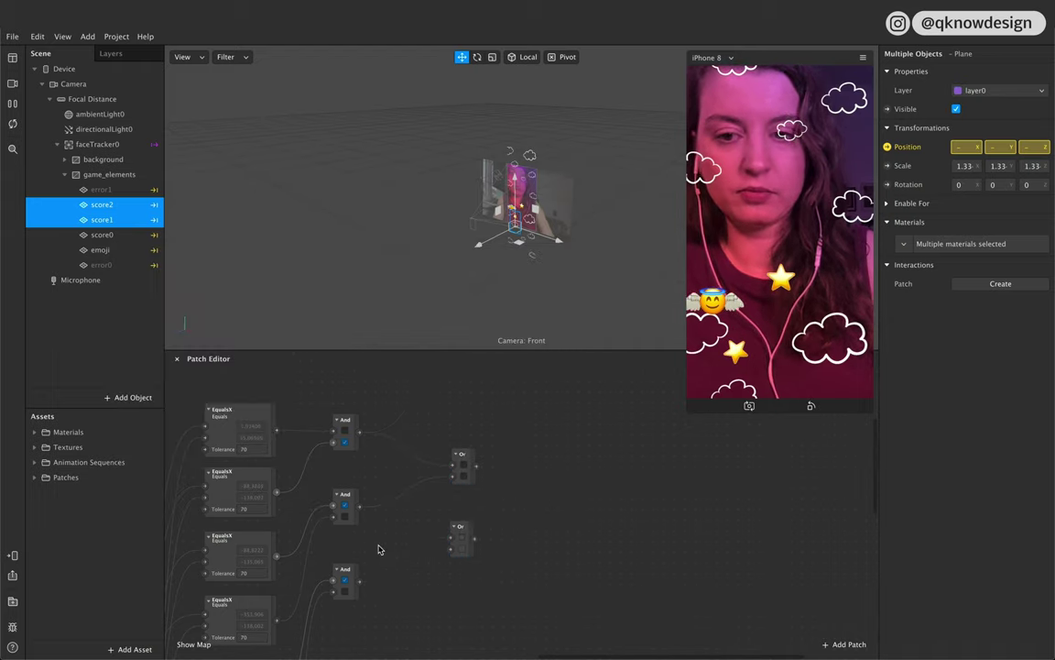
left_click_drag(360, 507, 452, 538)
left_click_drag(357, 584, 451, 551)
Step: Add a third Or patch that combines the outputs of the first two Or patches
scroll(483, 553, "right", 3)
left_click(424, 467)
left_click(431, 539, "shift")
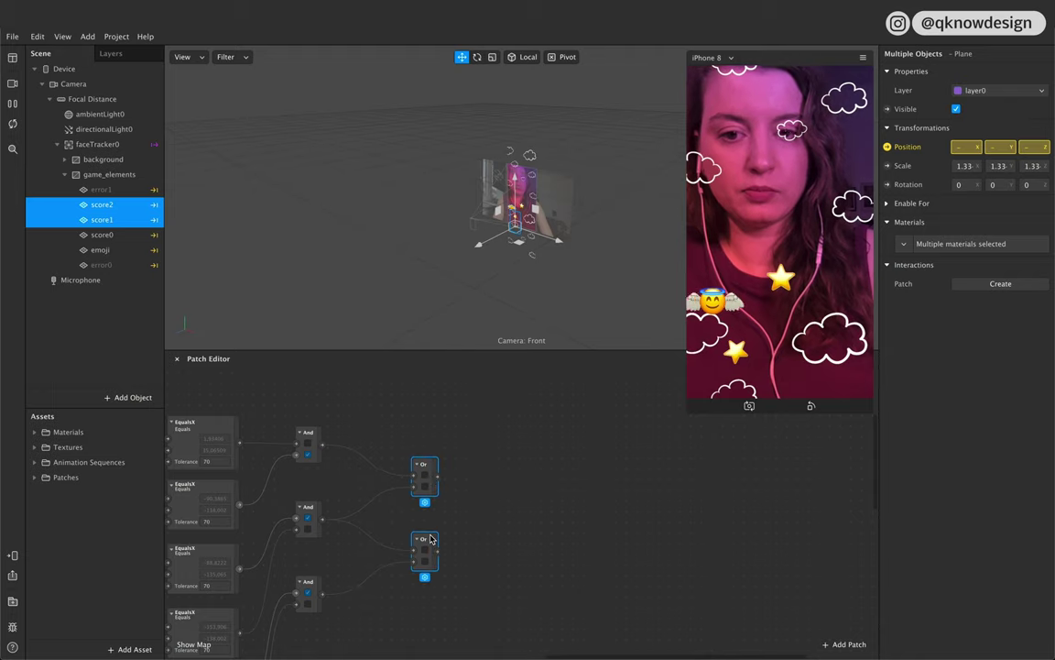
double_click(492, 506)
type("or")
key("Return")
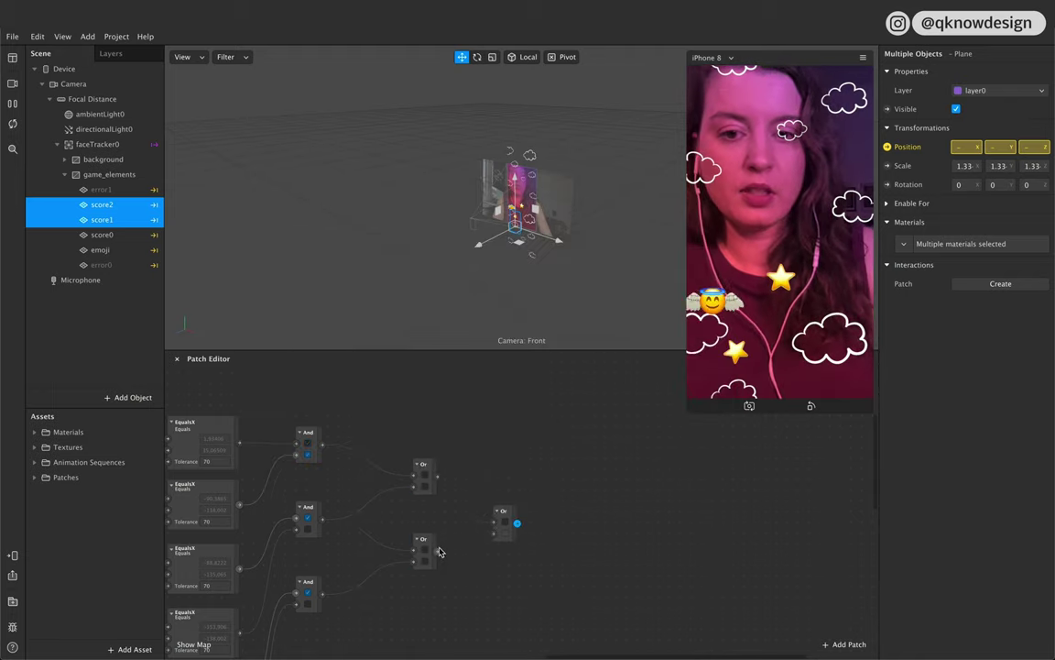
left_click_drag(494, 539, 495, 534)
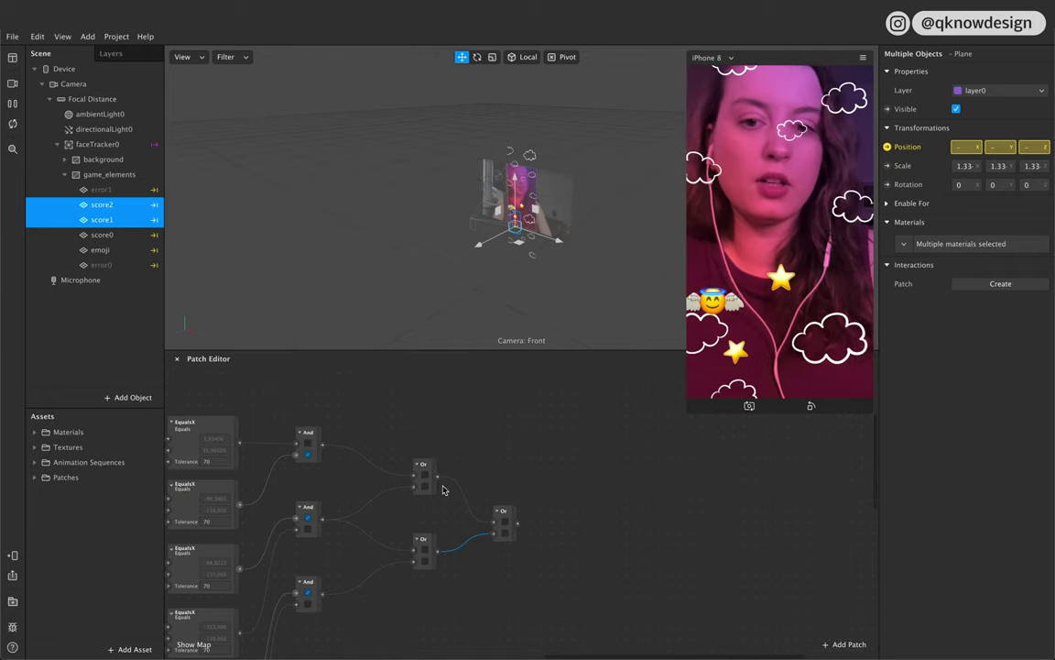
scroll(549, 544, "right", 3)
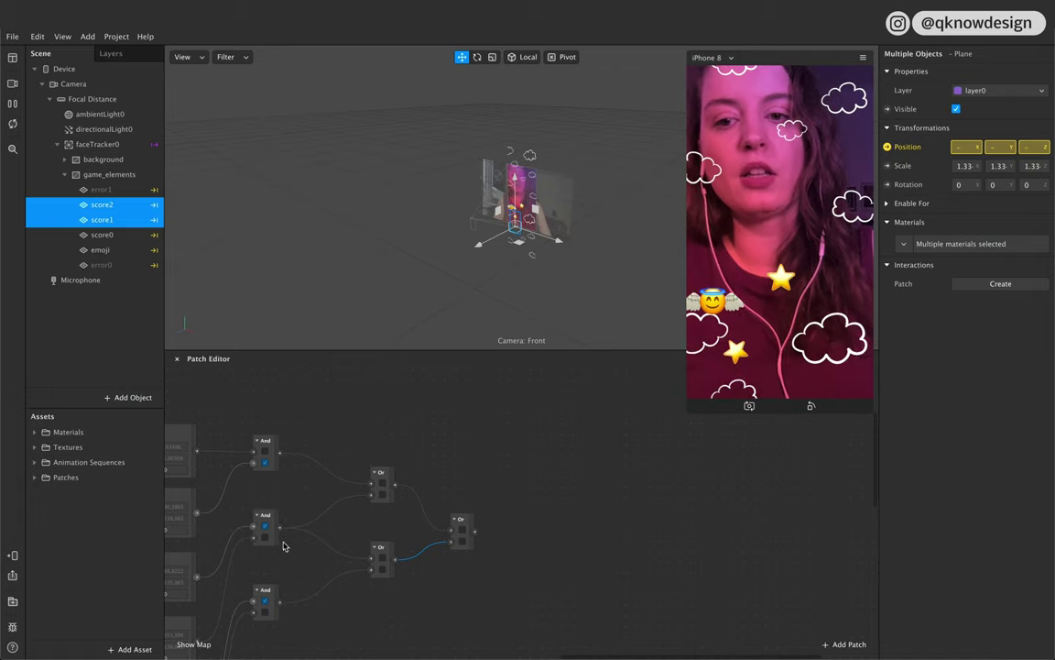
left_click_drag(476, 536, 518, 530)
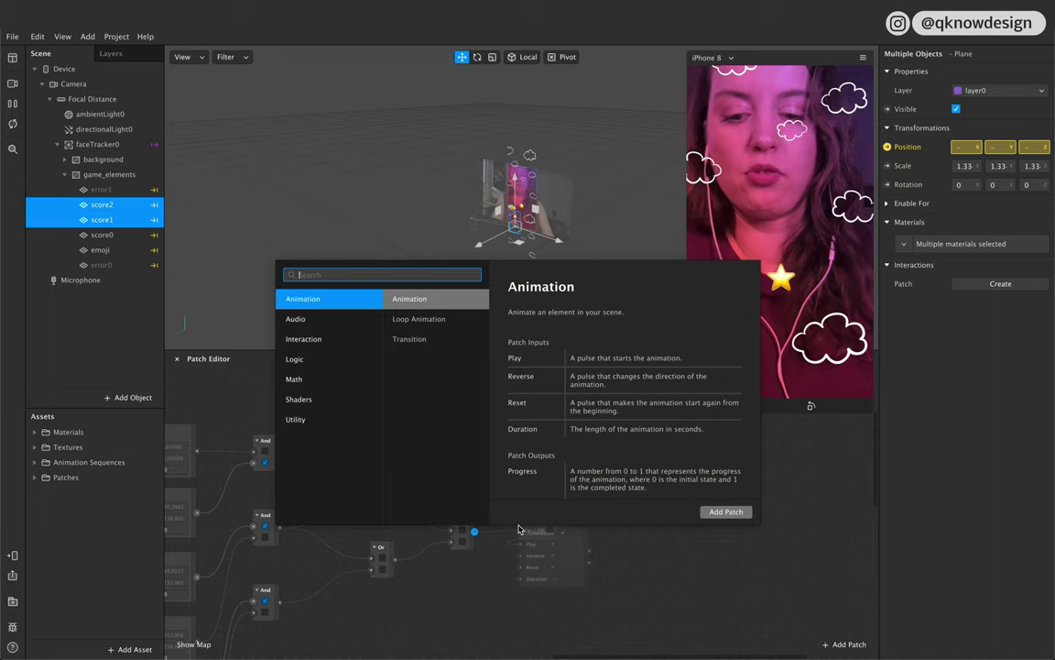
type("val")
key("Escape")
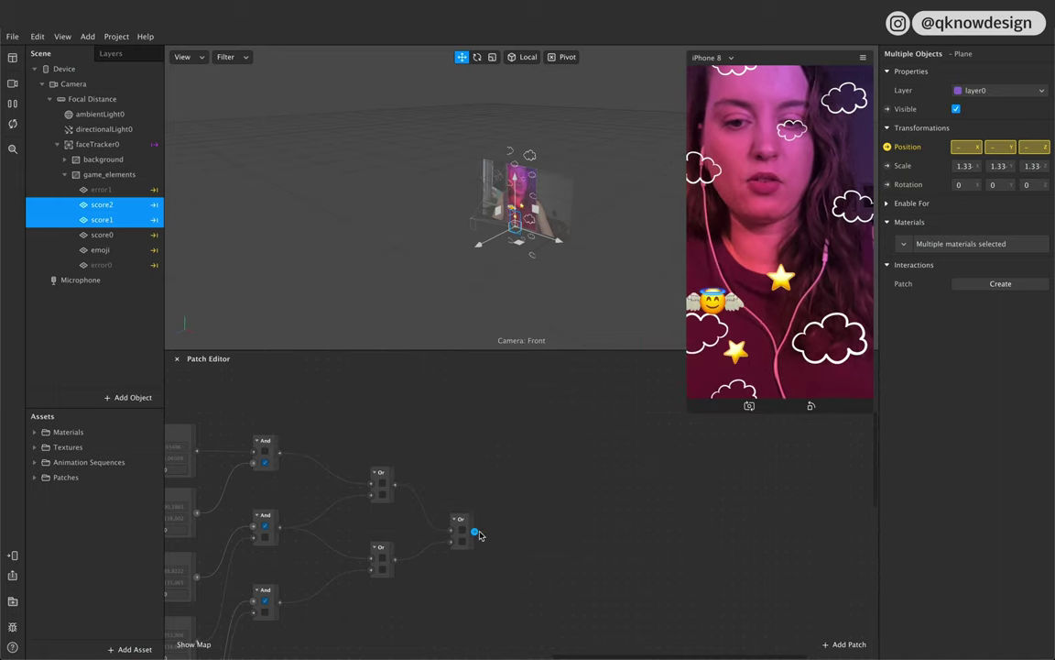
Step: Add a Counter patch driven through a Pulse by the final Or patch, with a maximum count of 999
double_click(524, 508)
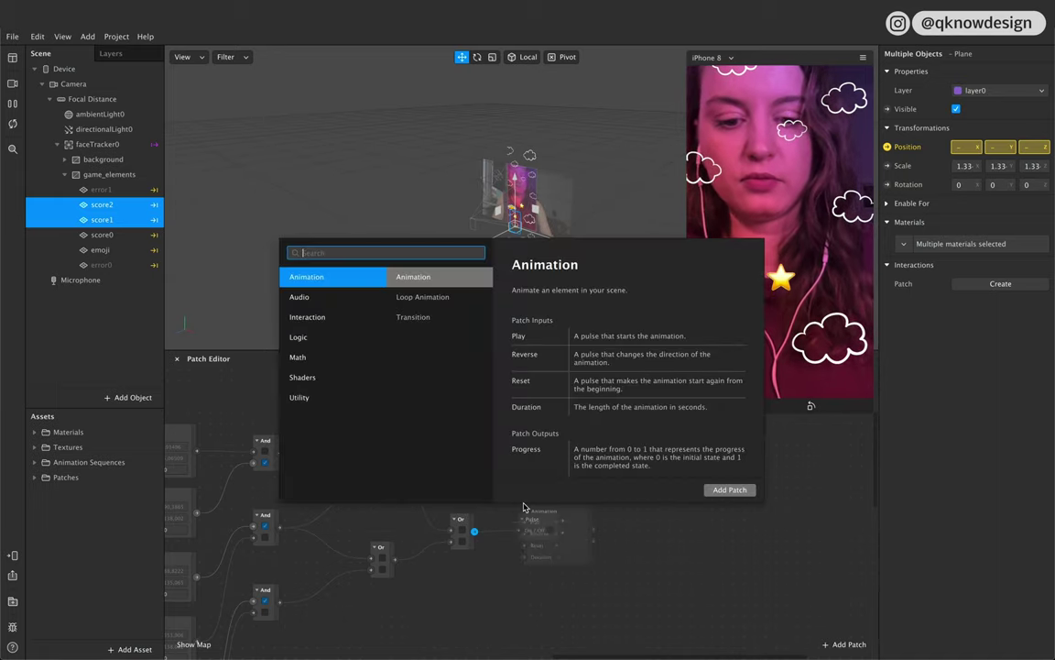
type("coun")
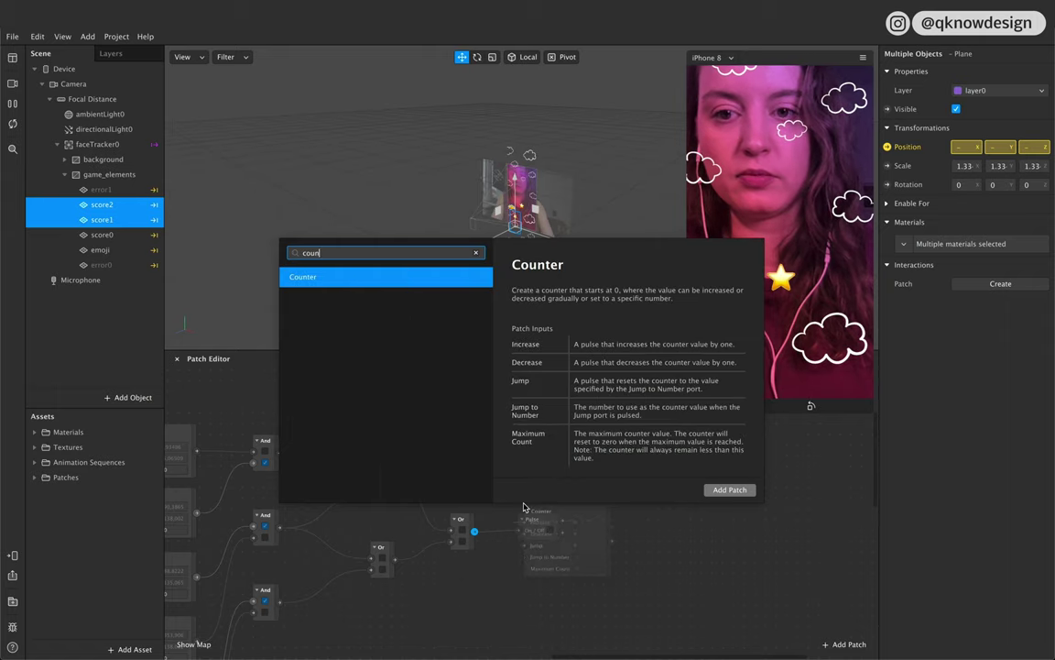
key("Return")
mouse_move(527, 511)
left_mouse_down()
mouse_move(606, 459)
mouse_move(533, 491)
left_mouse_up()
left_click_drag(655, 478, 654, 488)
scroll(650, 498, "right", 5)
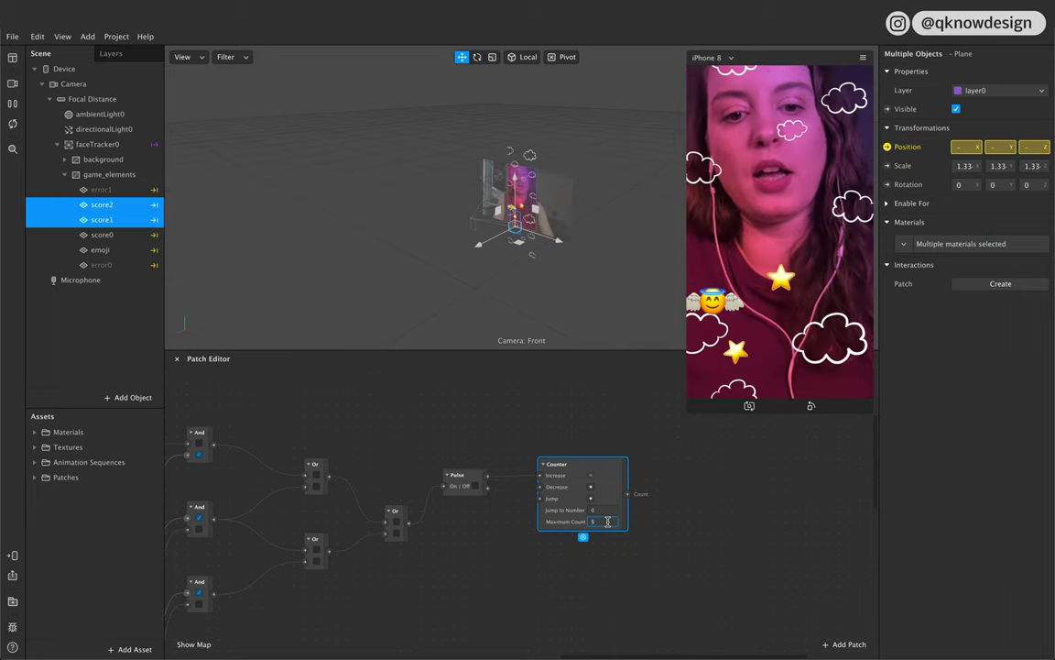
left_click(651, 537)
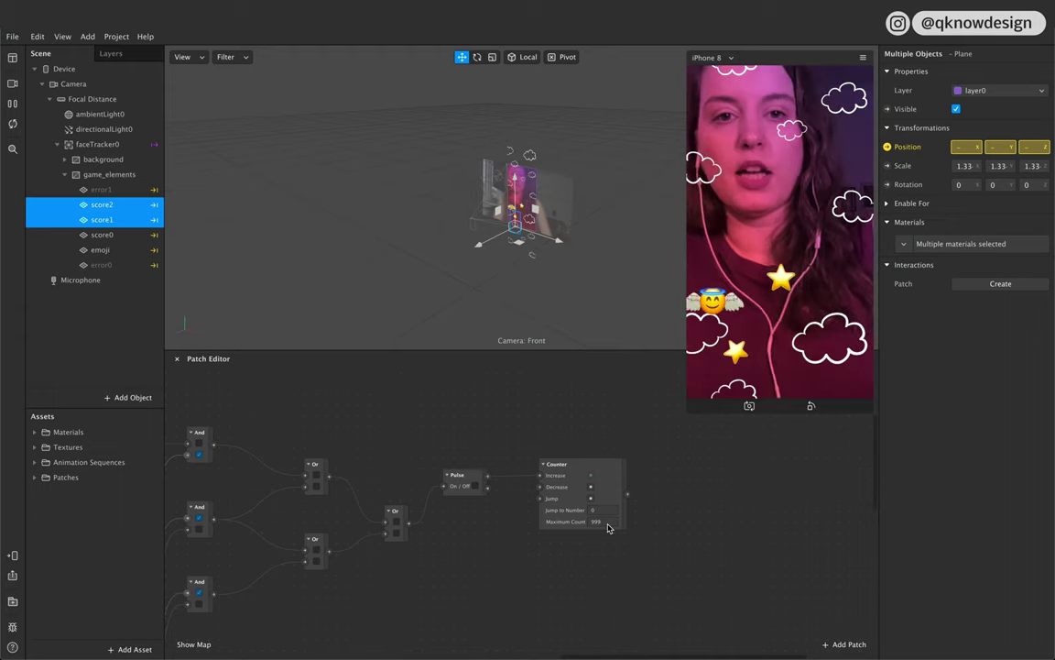
left_click(605, 472)
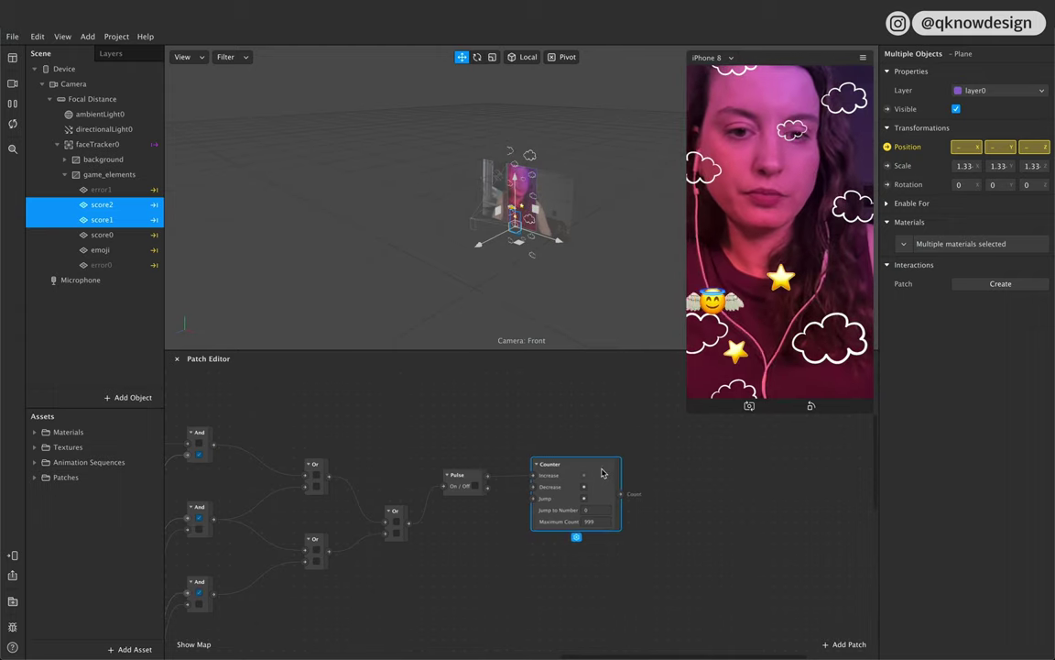
Step: Add a canvas to the scene and rename it Score_Text
left_click(79, 292)
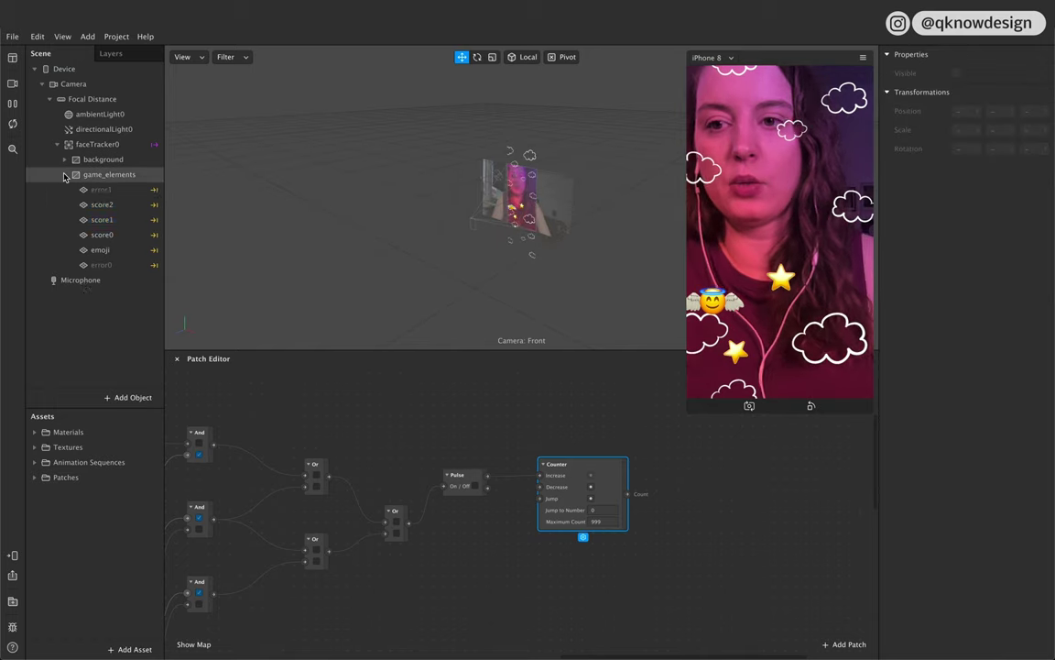
left_click(64, 174)
left_click(119, 396)
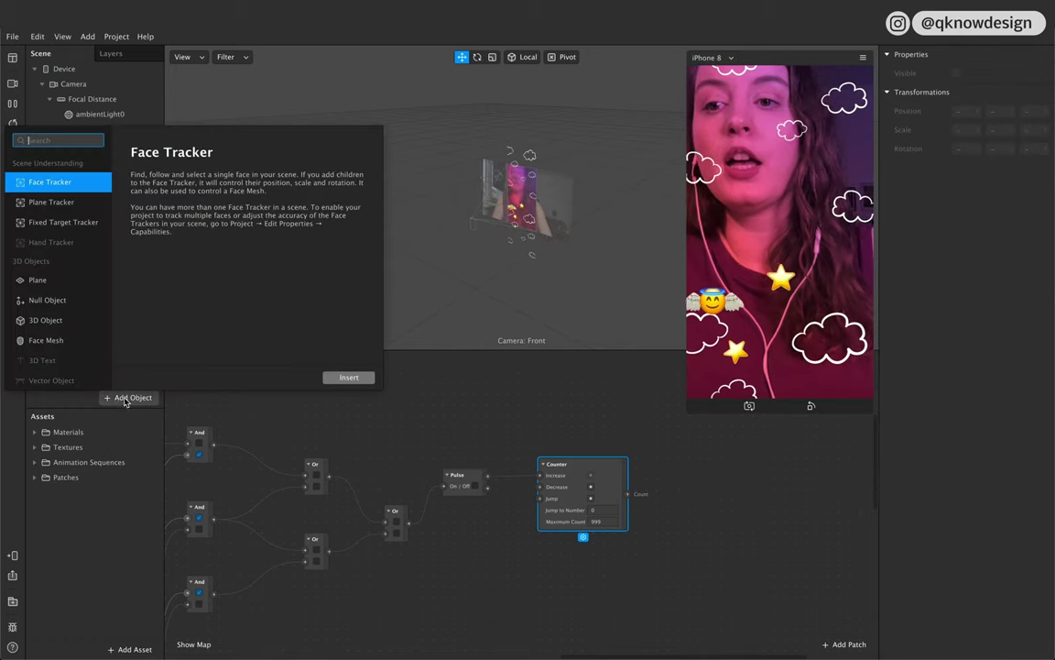
scroll(53, 334, "down", 3)
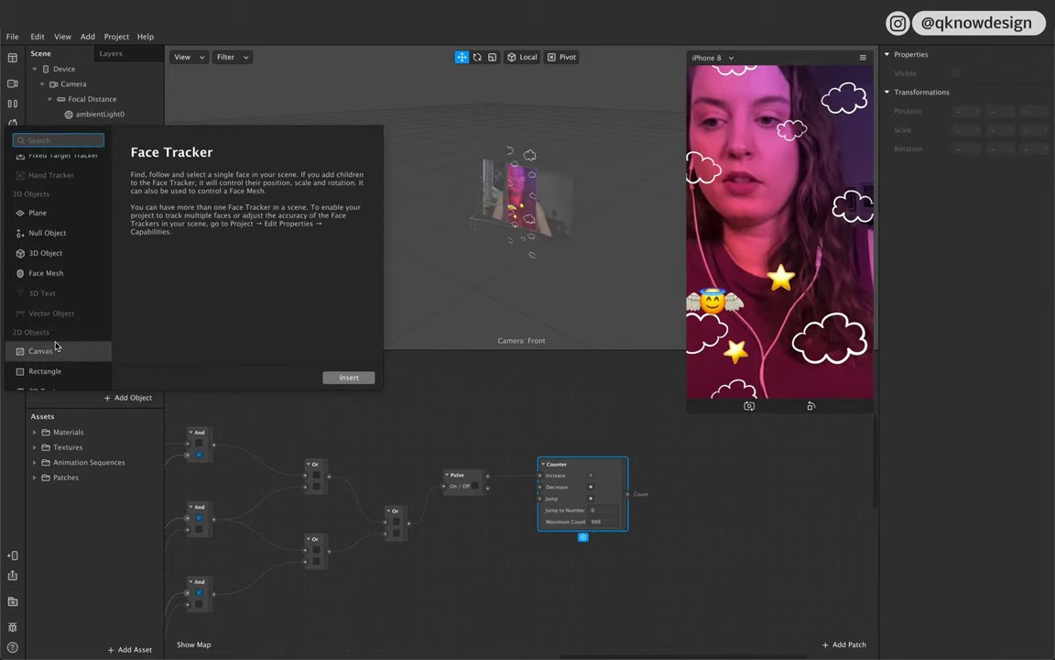
left_click(53, 350)
left_click(346, 378)
double_click(103, 190)
type("s")
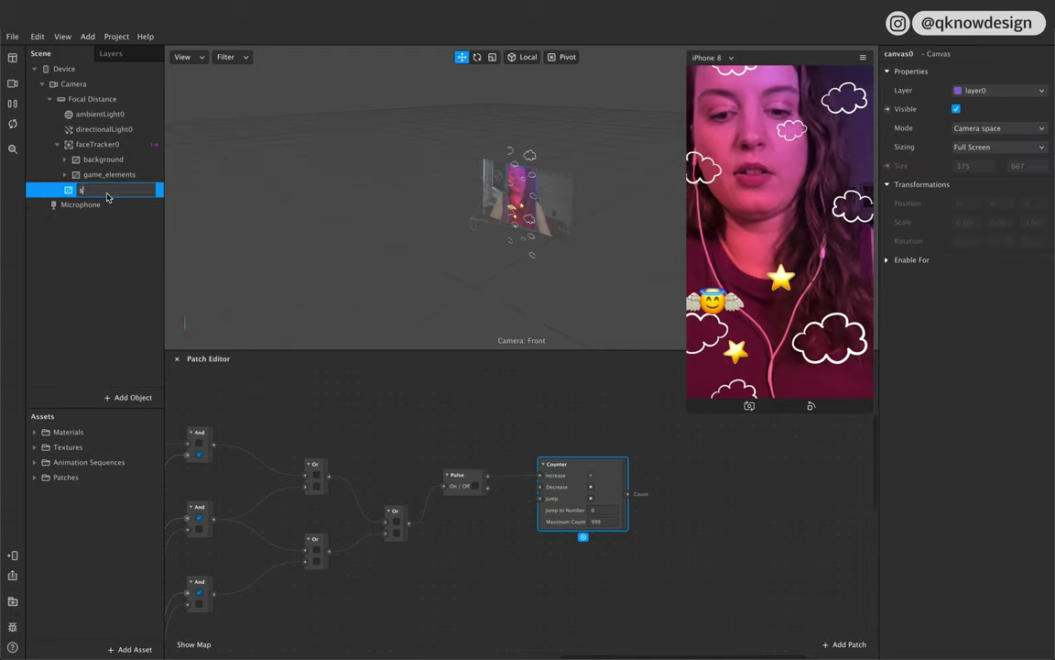
type("cScore")
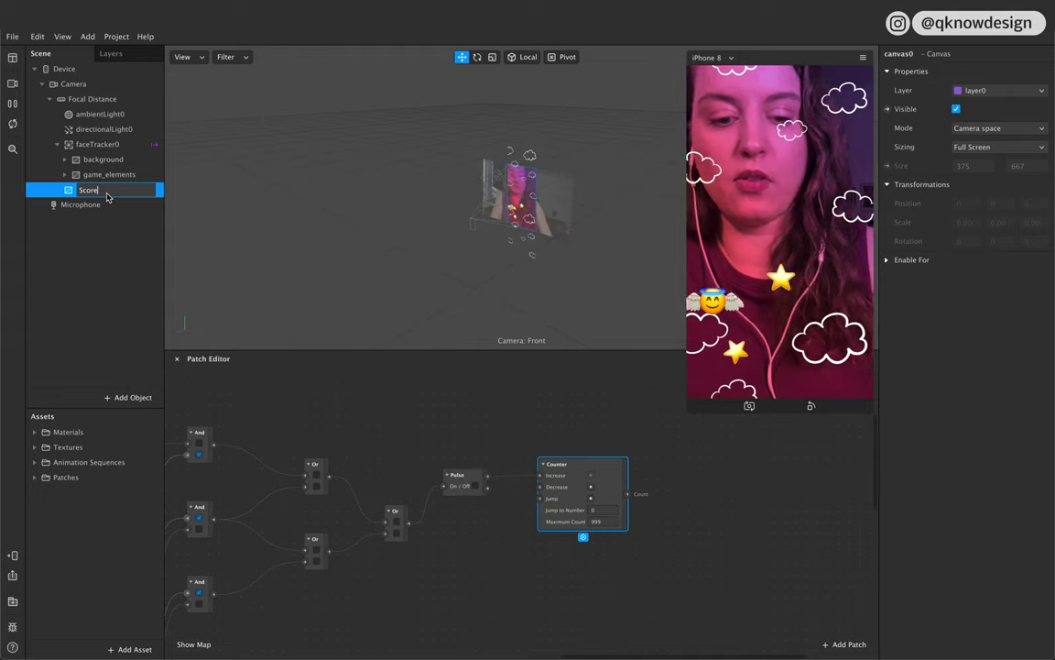
left_click(109, 234)
Step: Add a 2D text object inside the Score_Text canvas and name it Text_Score
left_click(91, 190)
right_click(95, 197)
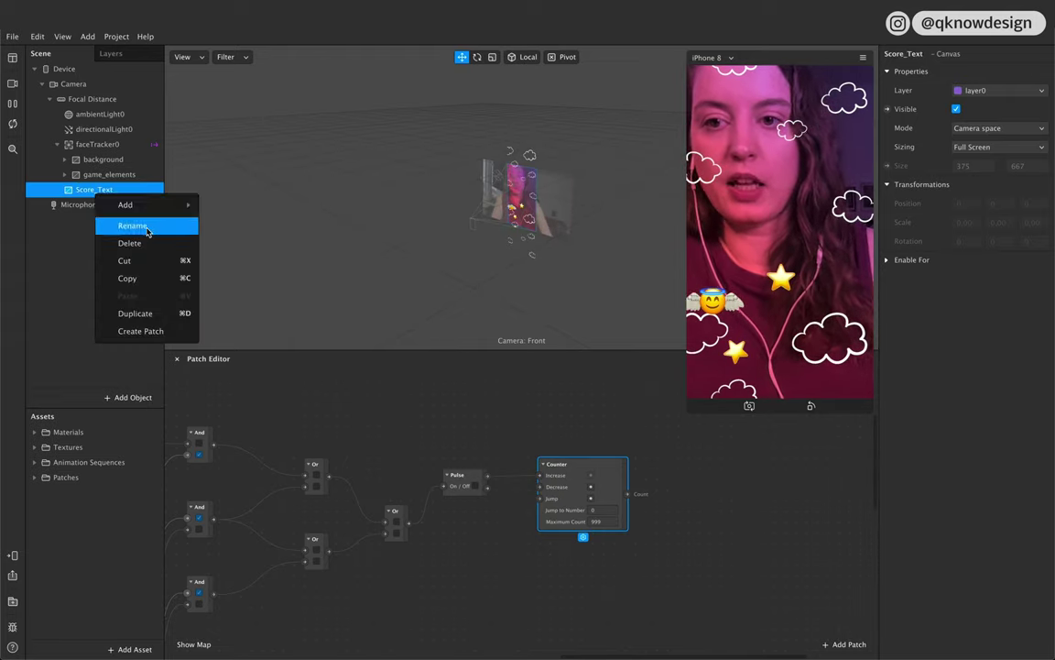
mouse_move(147, 203)
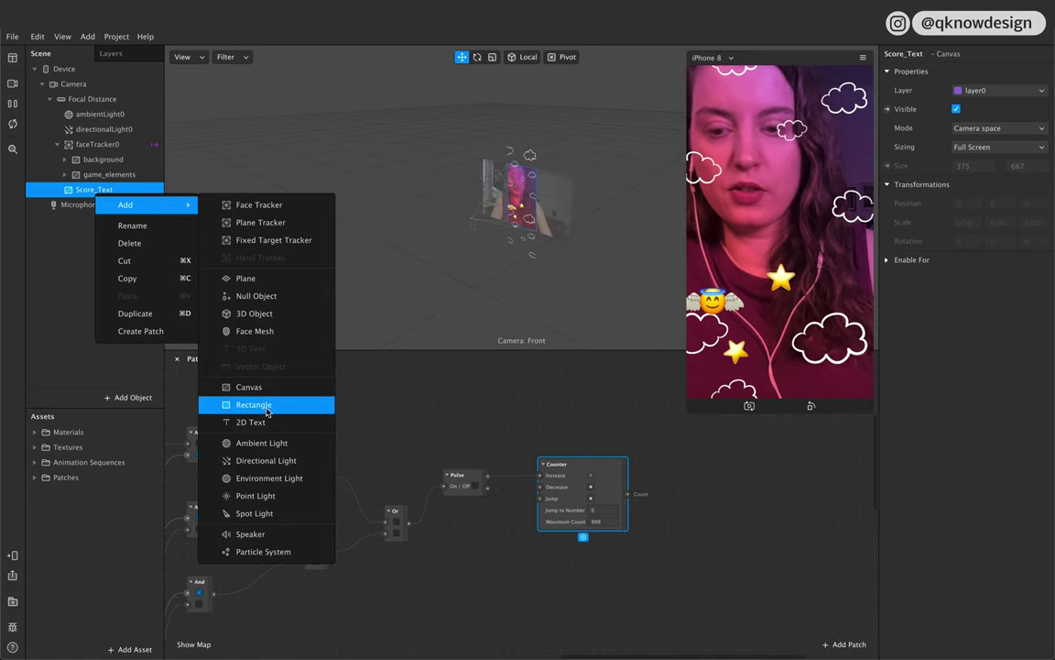
key("Return")
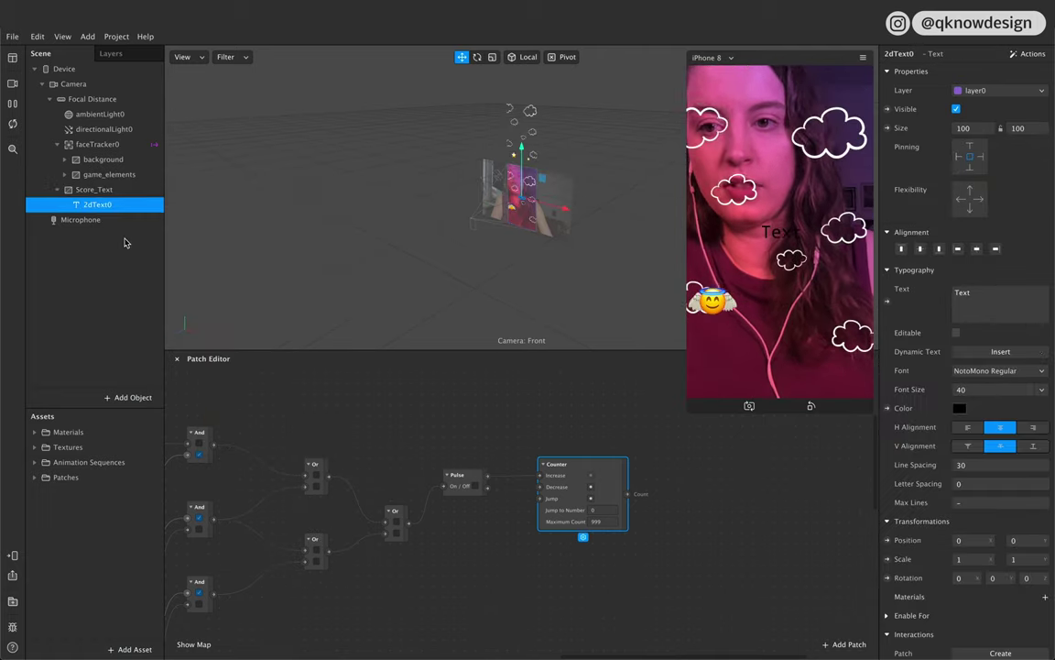
type("Text_Score")
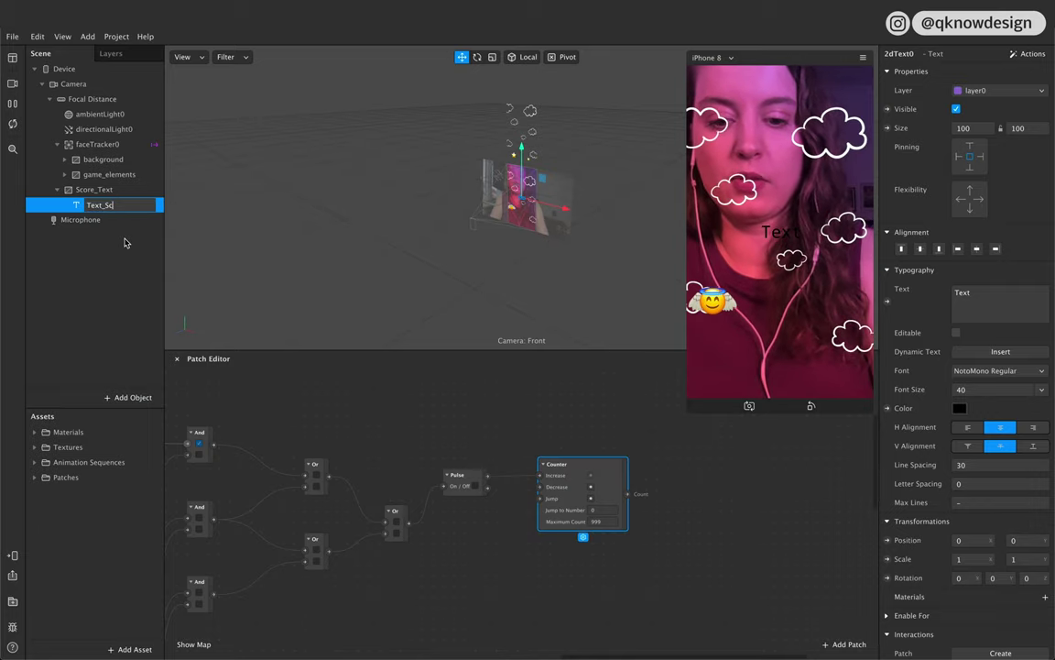
left_click(129, 236)
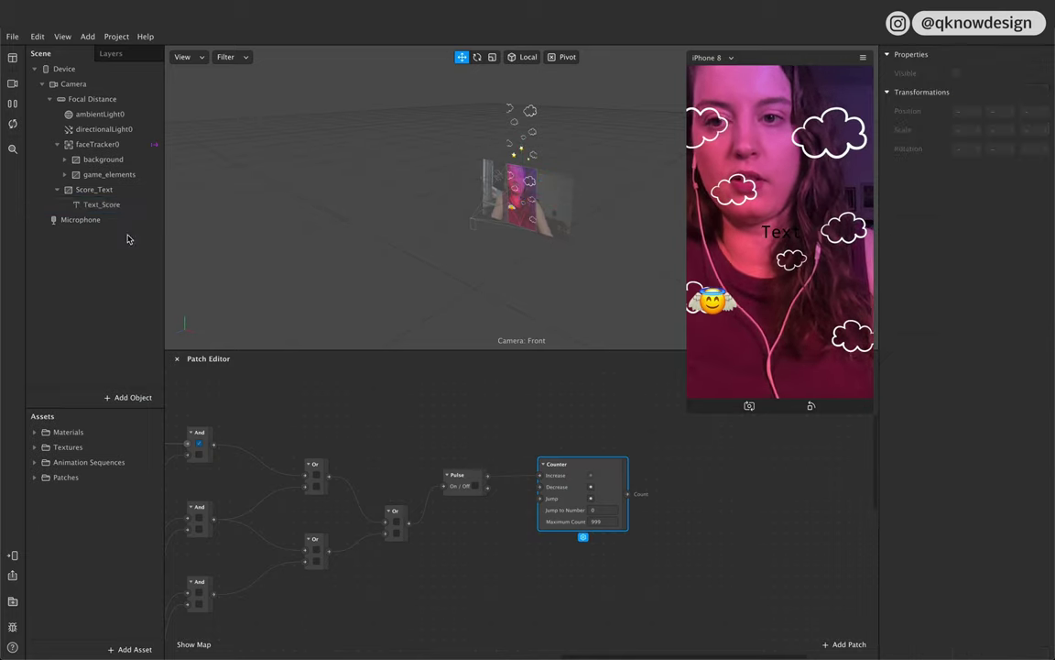
Step: Add a second 2D text object inside the Score_Text canvas and name it number
left_click(128, 205)
left_click(115, 191)
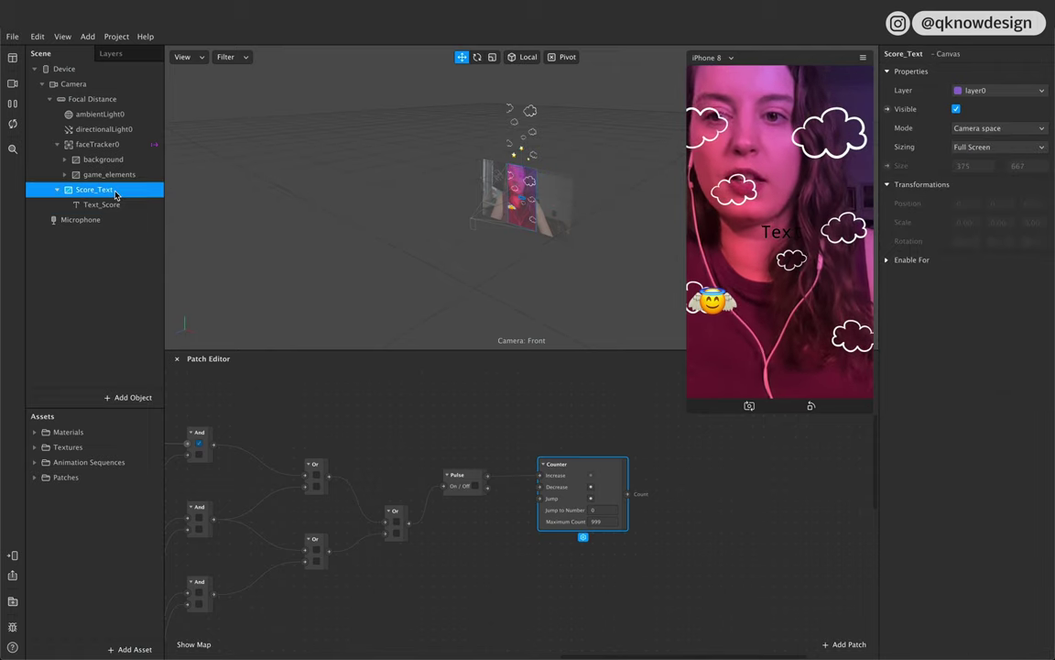
right_click(115, 191)
mouse_move(207, 201)
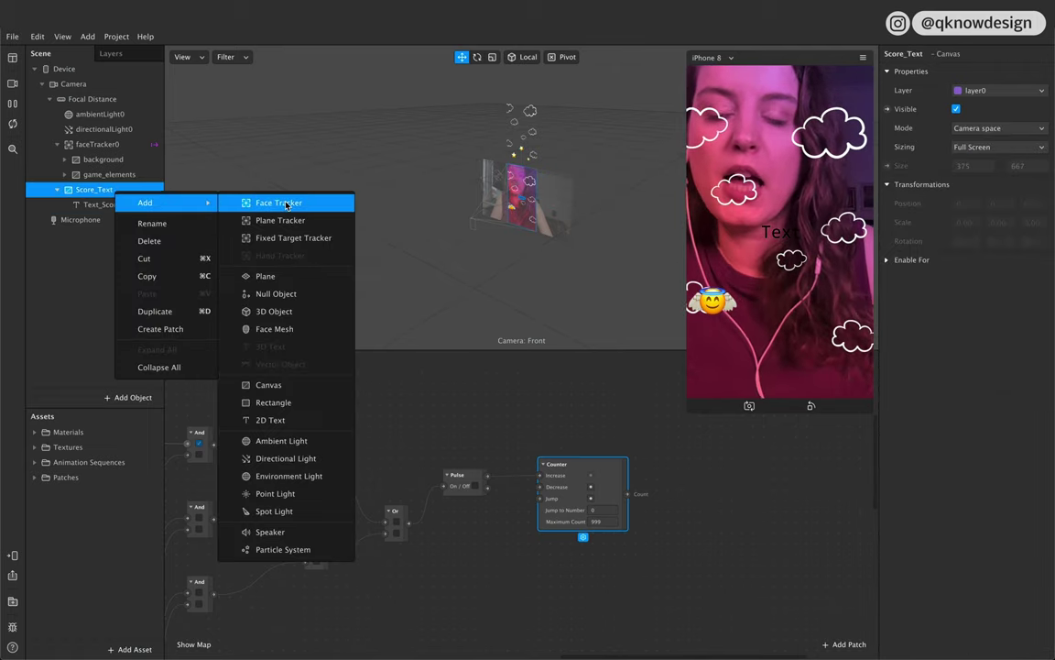
left_click(276, 422)
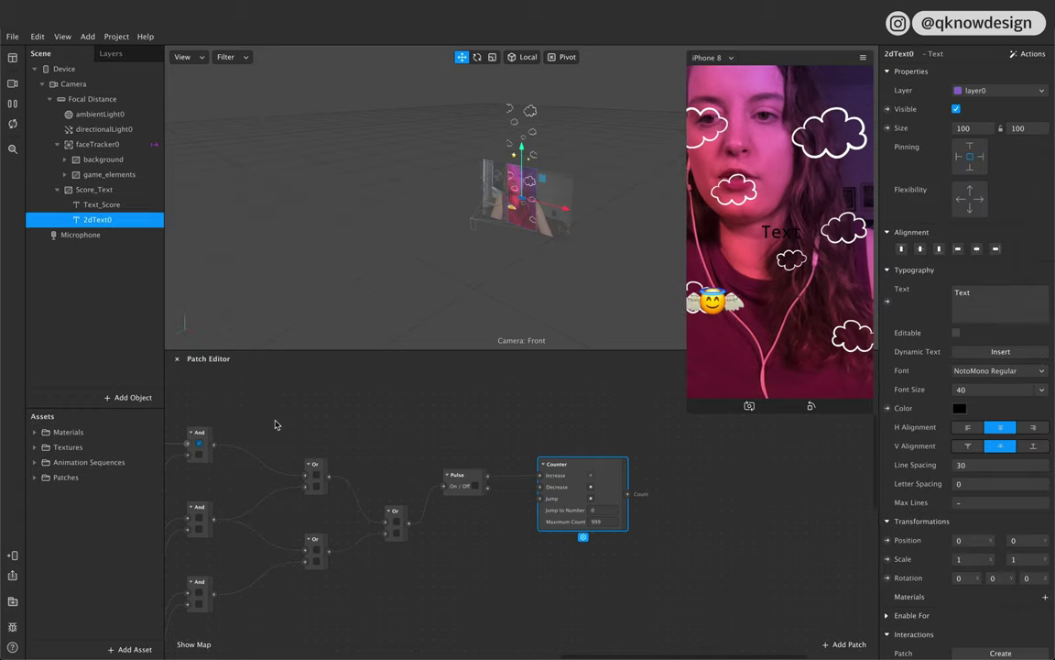
double_click(105, 220)
type("number")
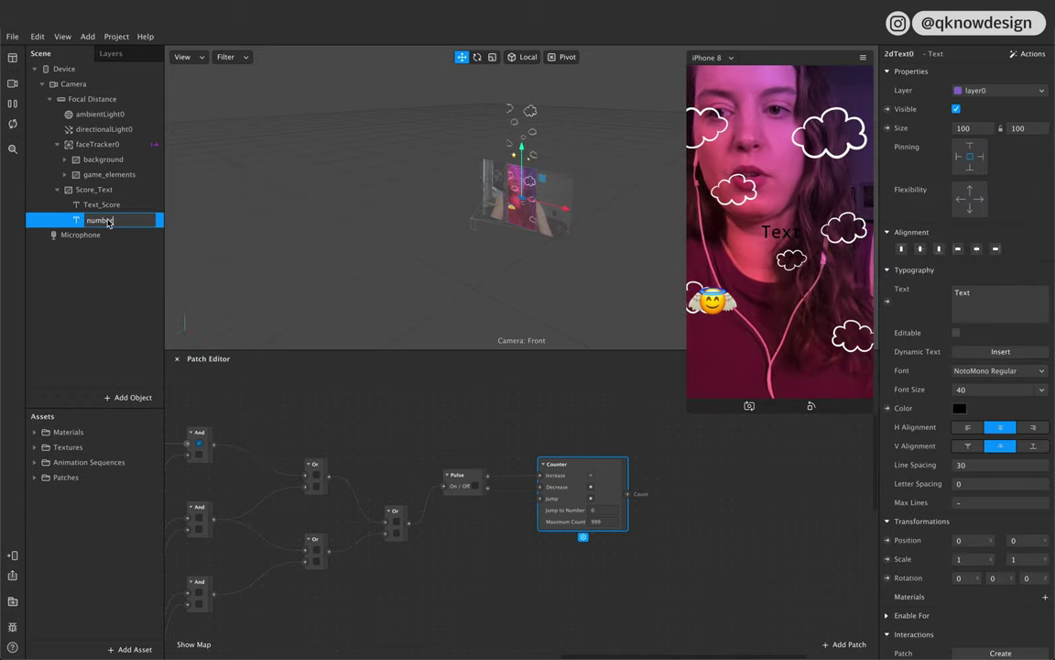
left_click(136, 302)
Step: Change the colour of both the Text_Score and number texts to white
left_click(82, 203)
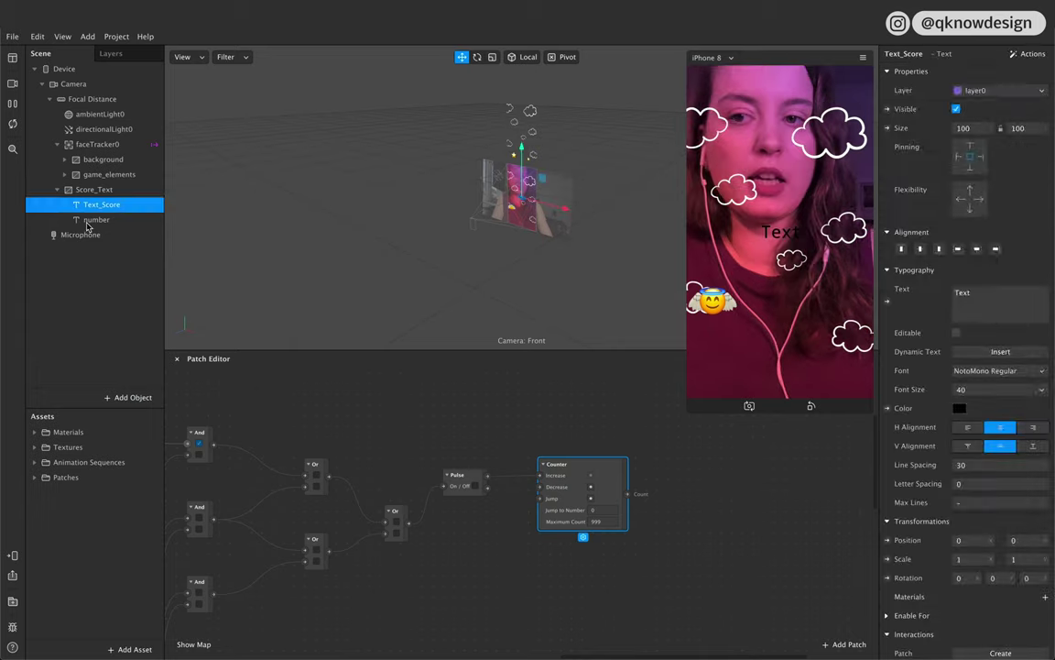
left_click(87, 220, "shift")
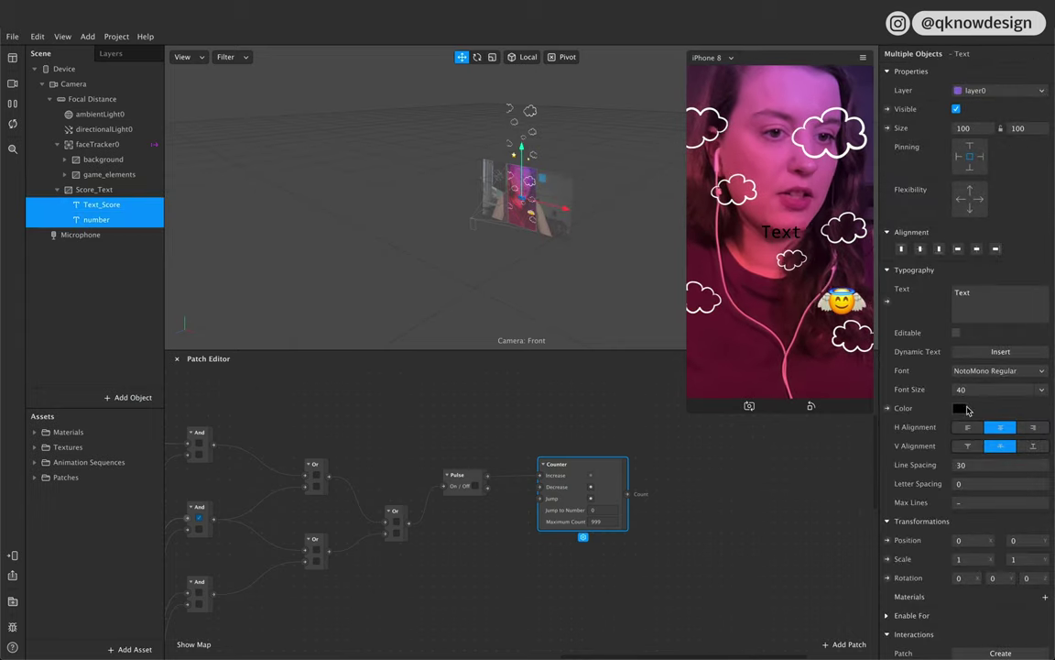
left_click(959, 408)
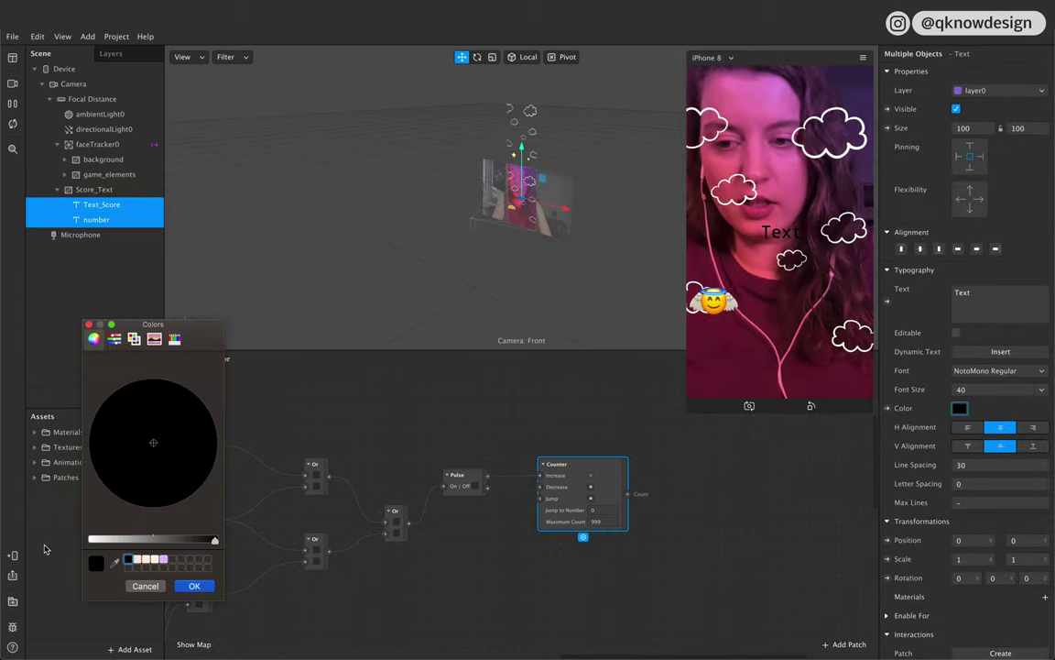
left_click_drag(94, 543, 79, 546)
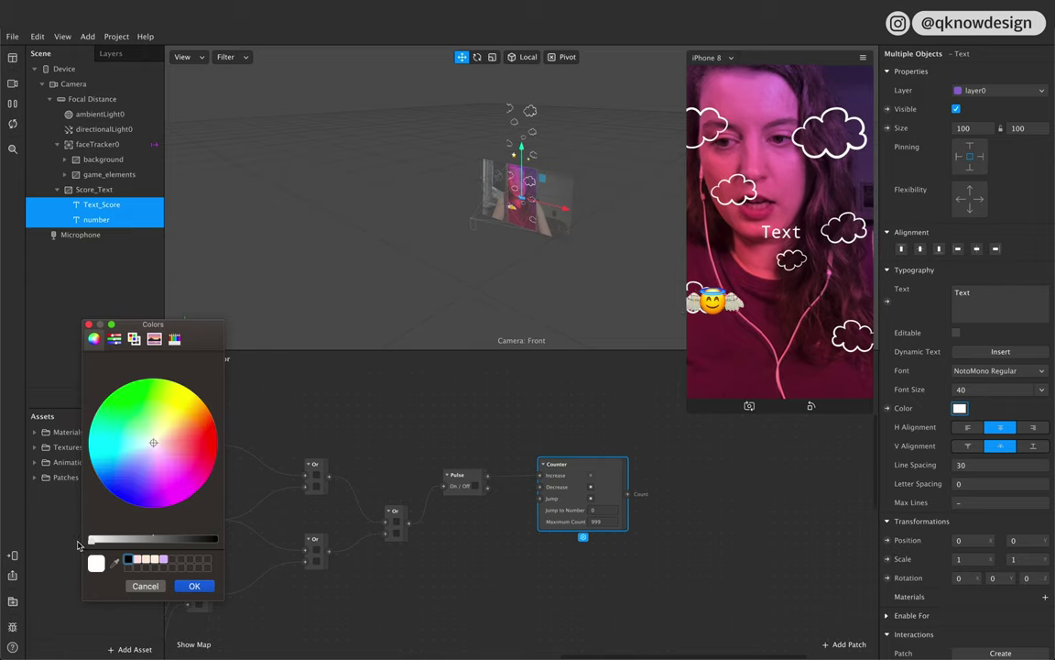
left_click(198, 589)
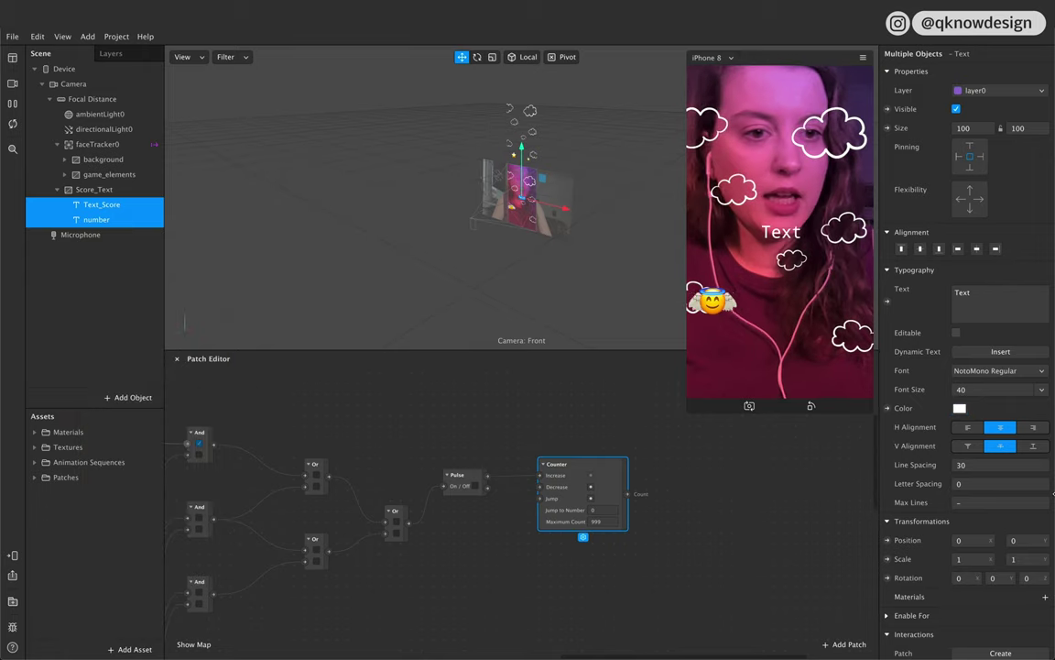
Step: Set both score texts to the Scale to Fit font size and the Facebook Narrow Bold font
left_click(1042, 392)
left_click(1008, 406)
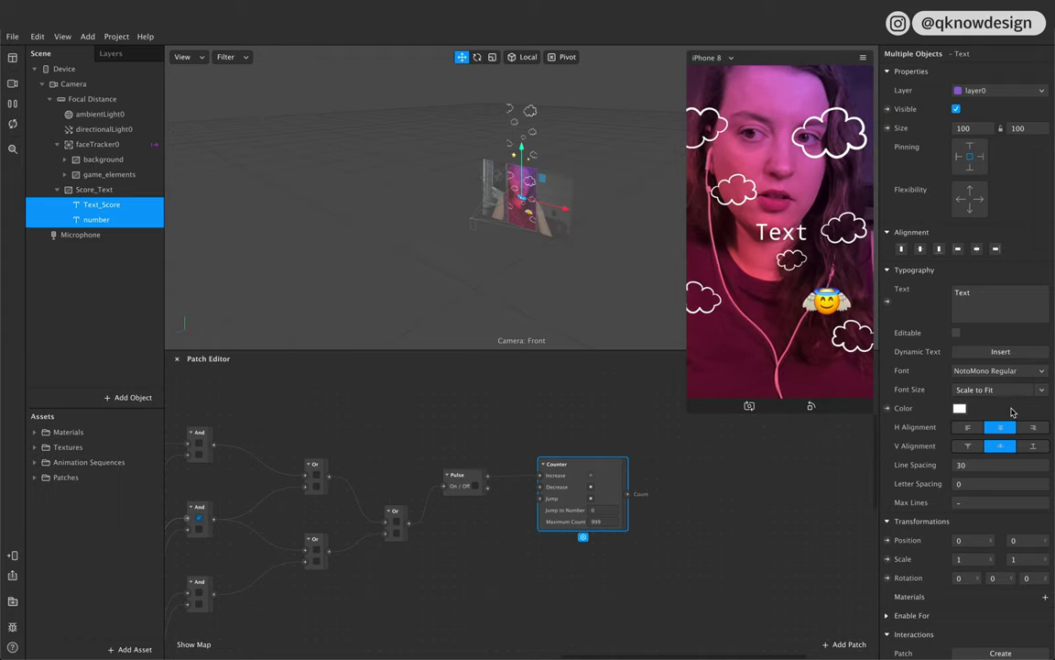
left_click(1032, 371)
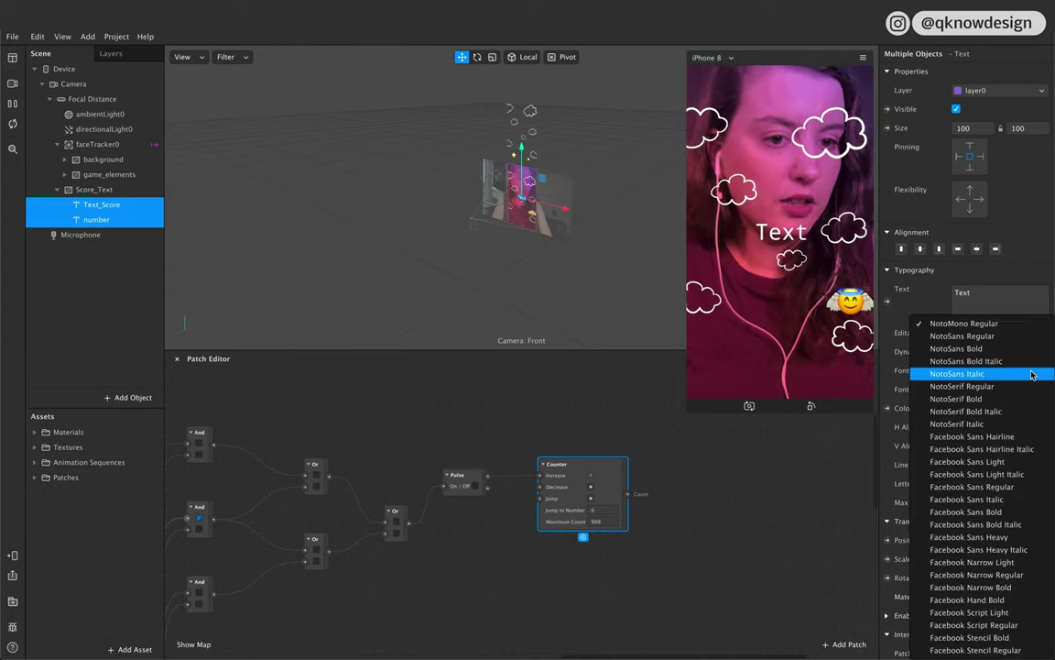
left_click(997, 587)
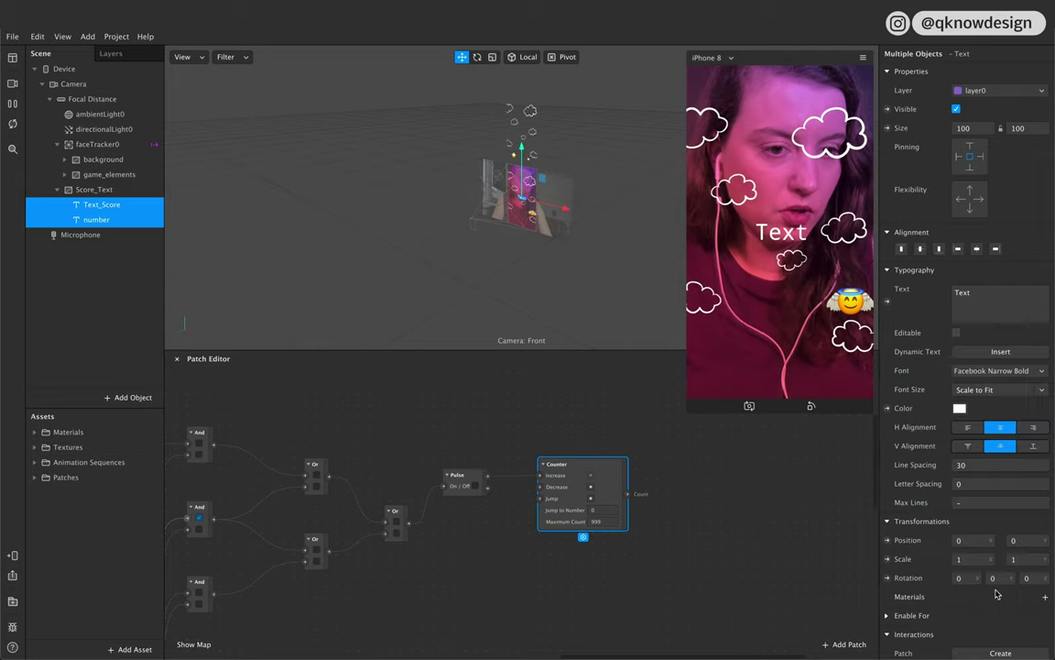
left_click(114, 272)
Step: Replace the number object's text with 0
left_click(125, 224)
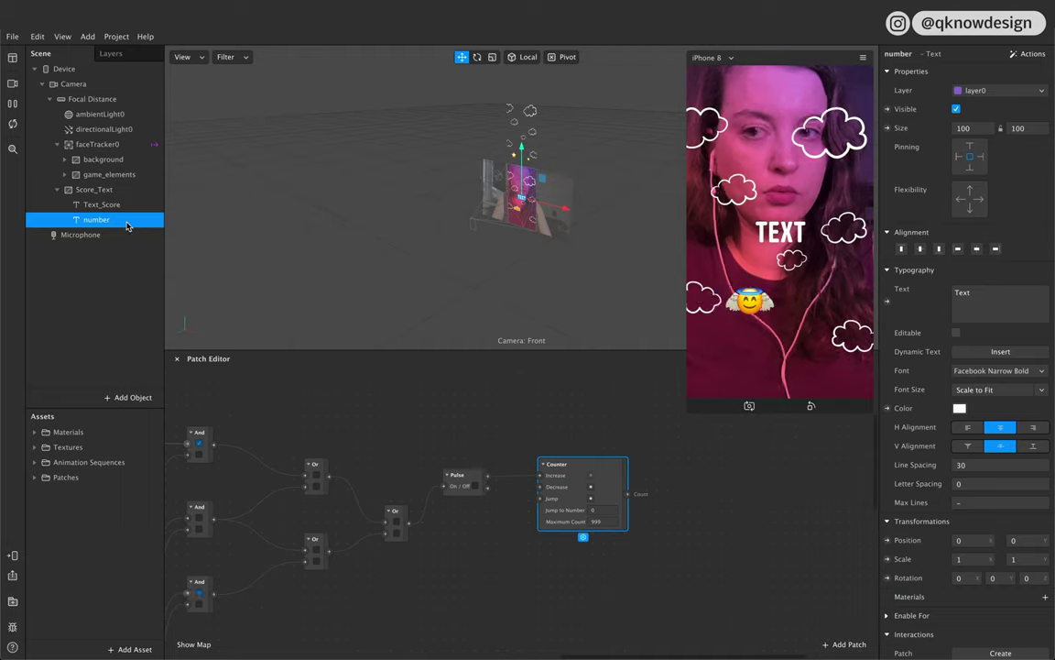
left_click(115, 203)
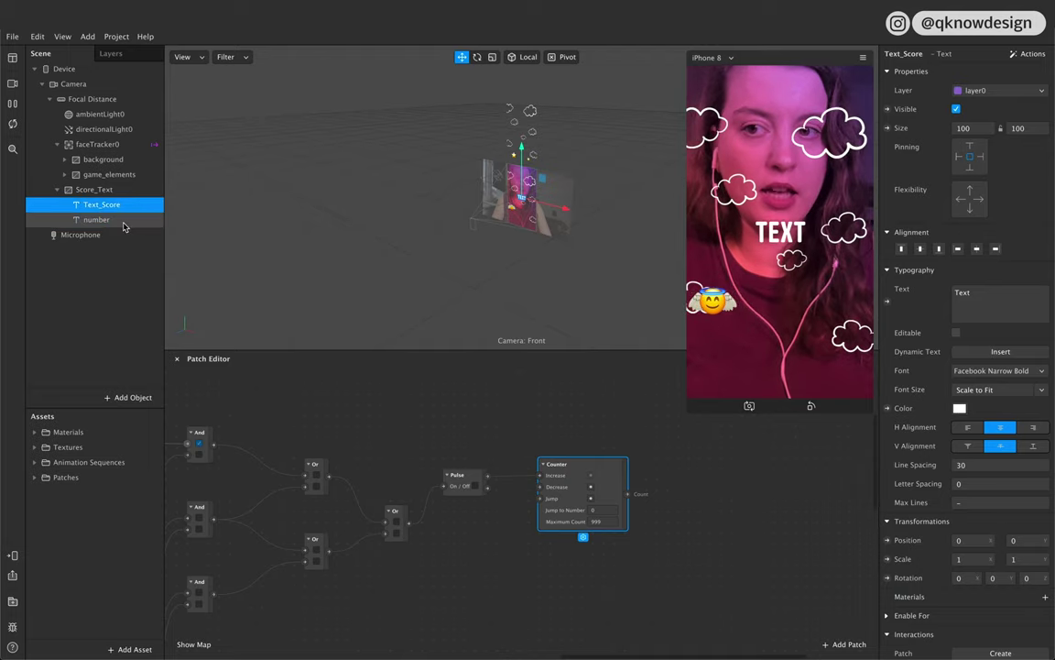
key("Down")
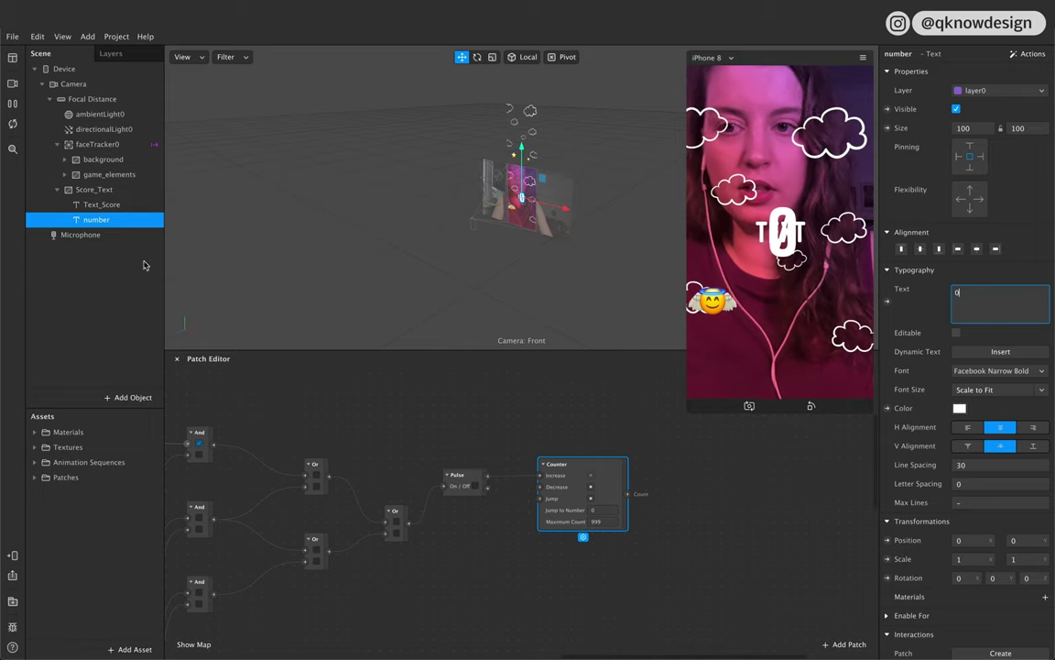
left_click(112, 236)
Step: Set the number text's font size to 70
left_click(114, 220)
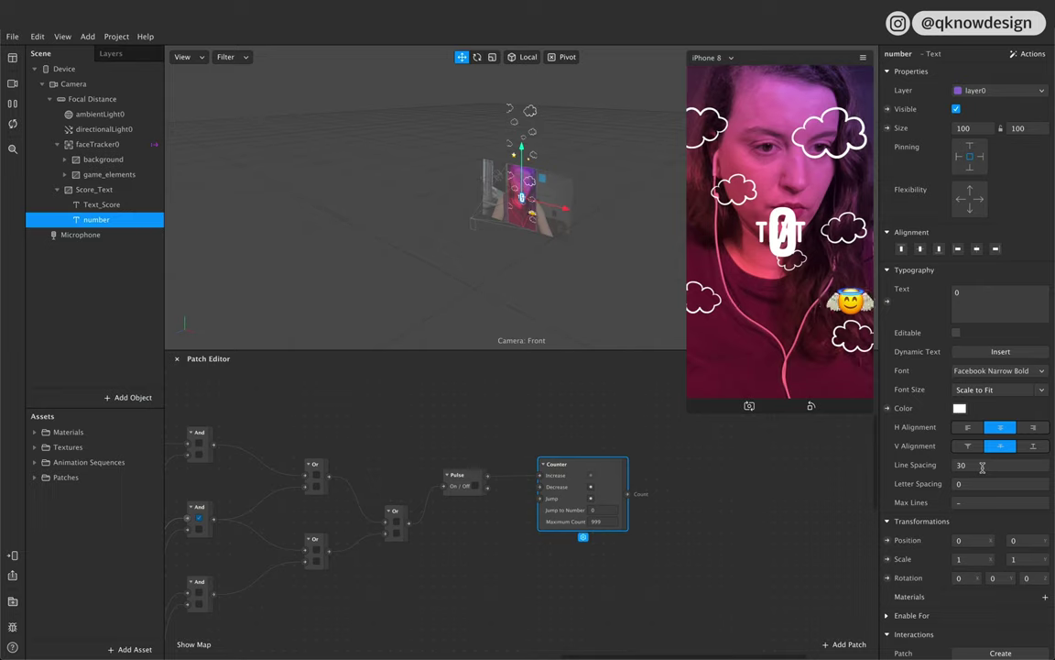
left_click(1032, 389)
left_click(982, 341)
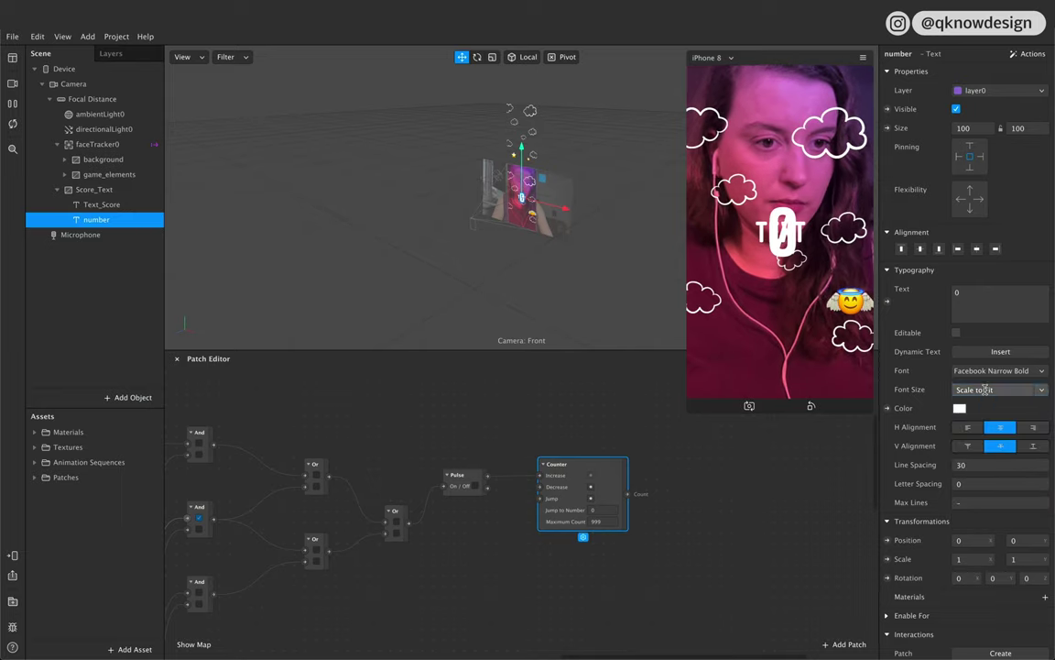
type("40")
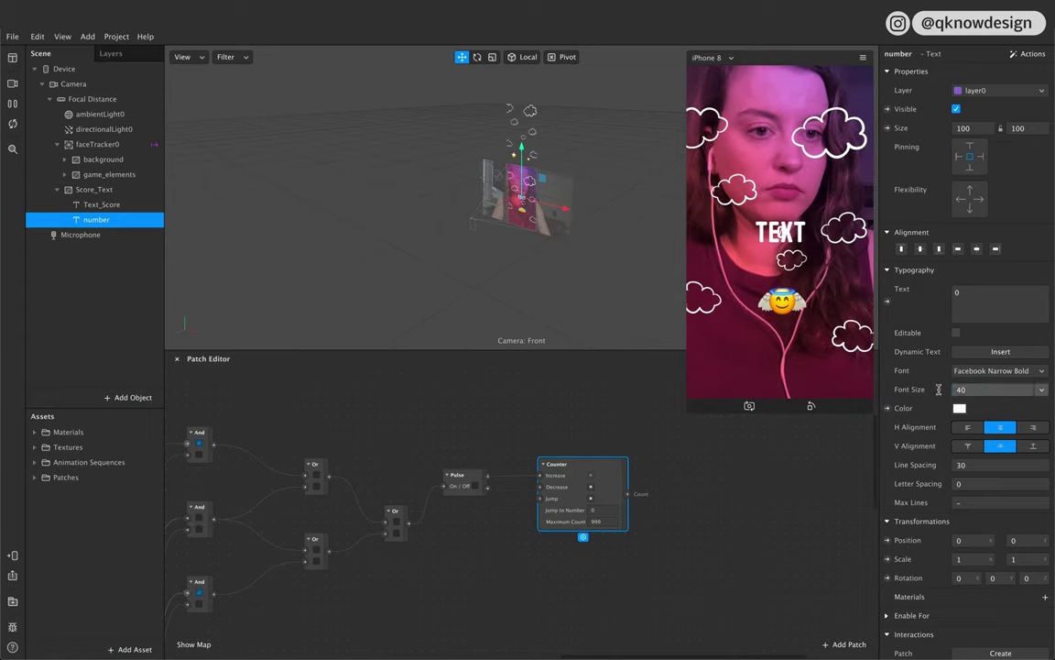
double_click(962, 389)
type("70")
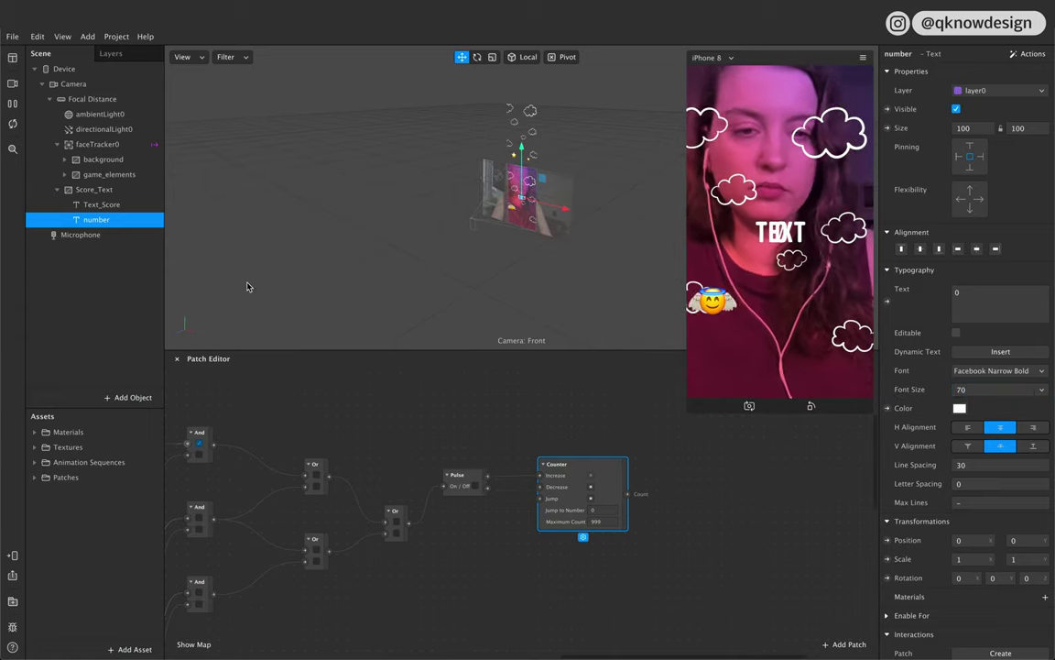
Step: Replace the Text_Score object's text with Score
left_click(128, 307)
left_click(117, 209)
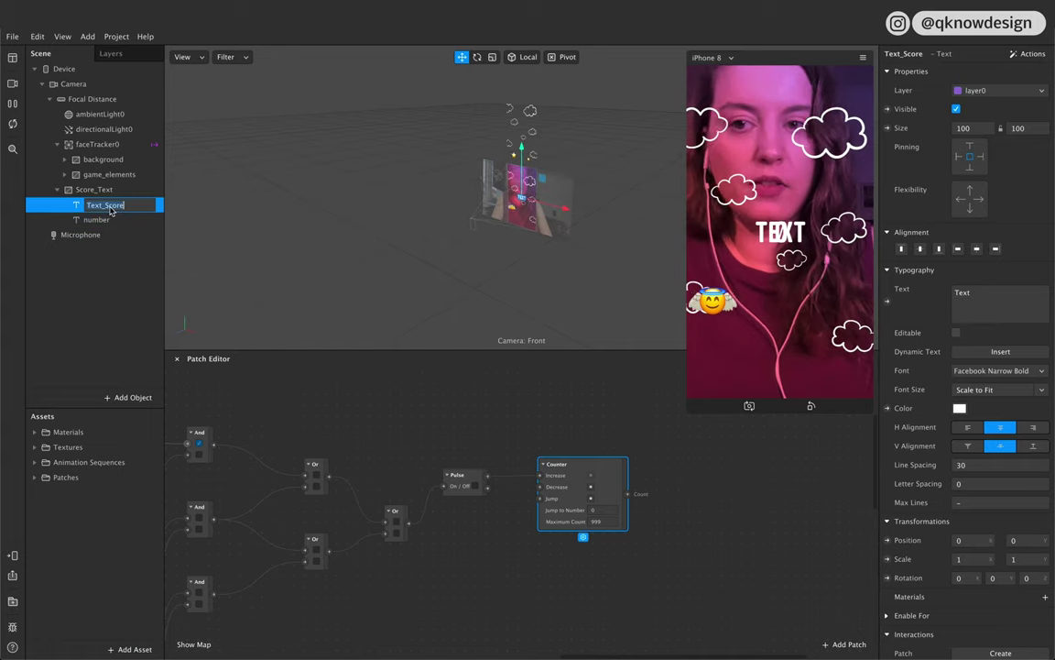
key("ctrl+a")
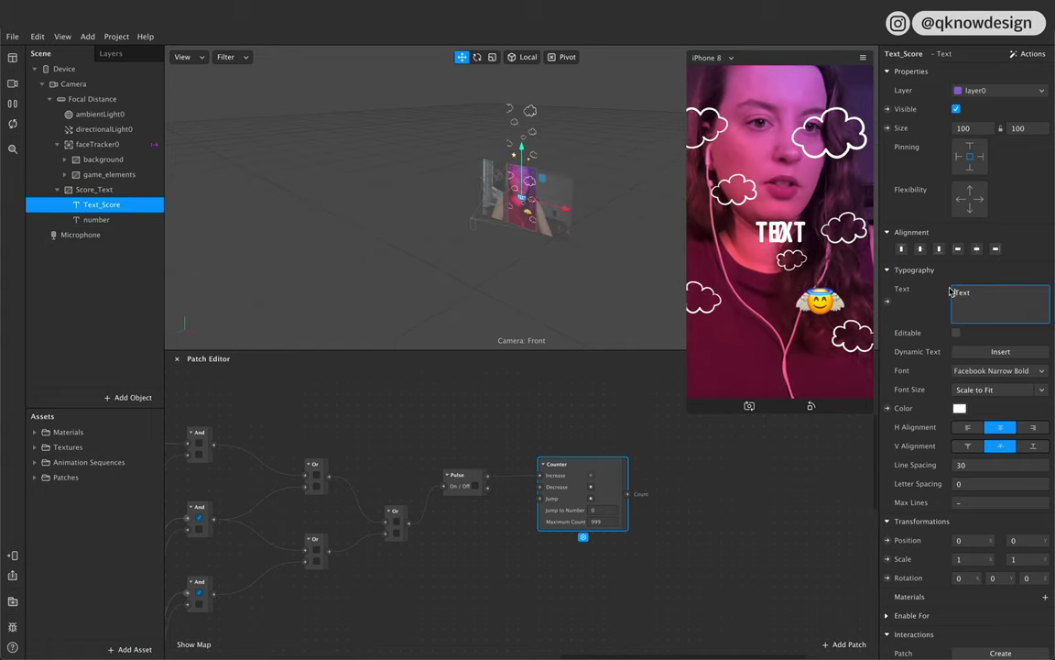
type("Scor")
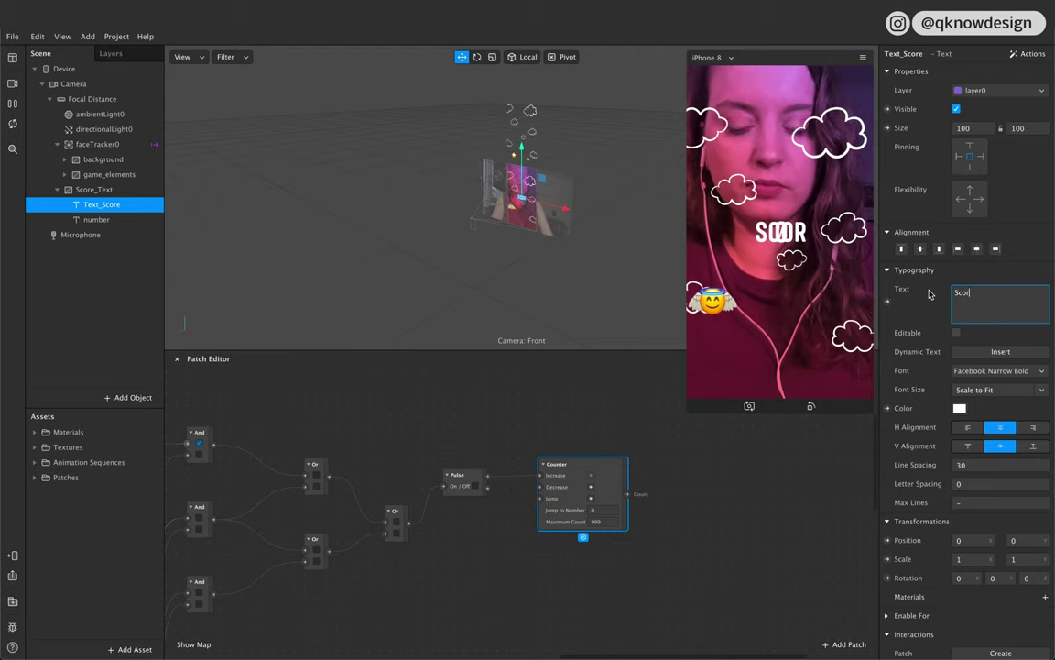
type("e")
key("Return")
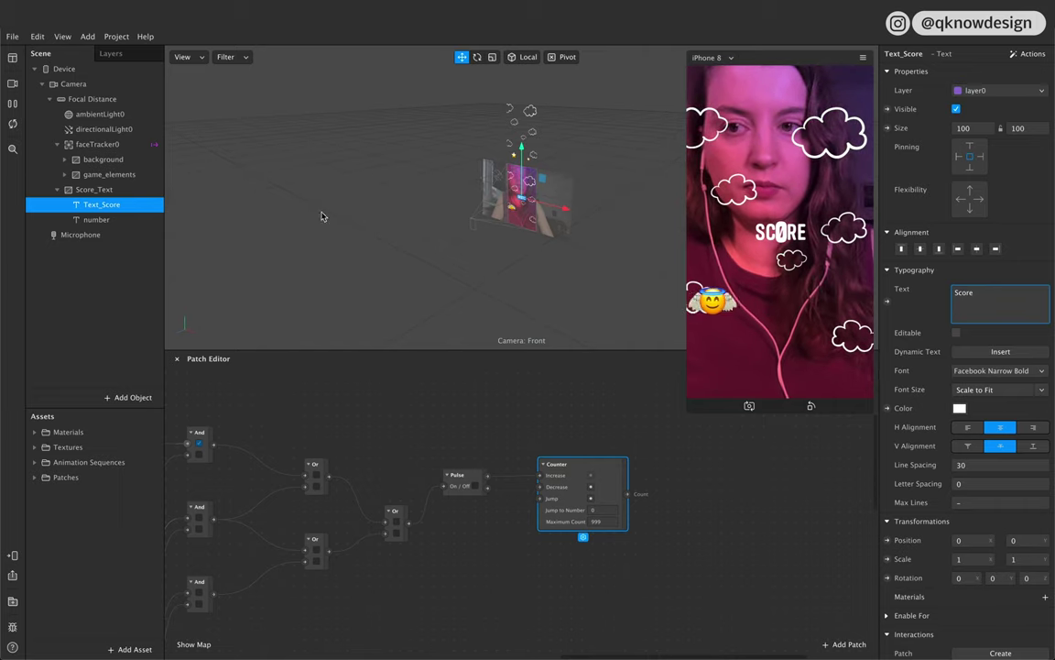
Step: Move the Text_Score text up to a Y position of about 278 and the number text just below it at about 225
left_click_drag(522, 176, 526, 153)
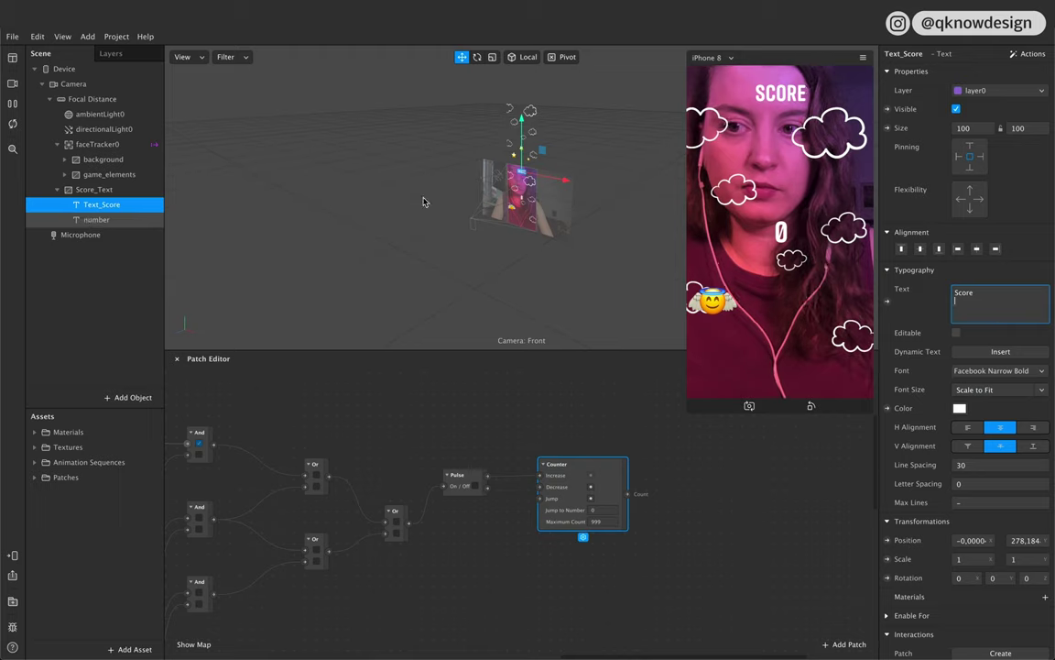
left_click(519, 188)
left_click_drag(522, 190, 524, 168)
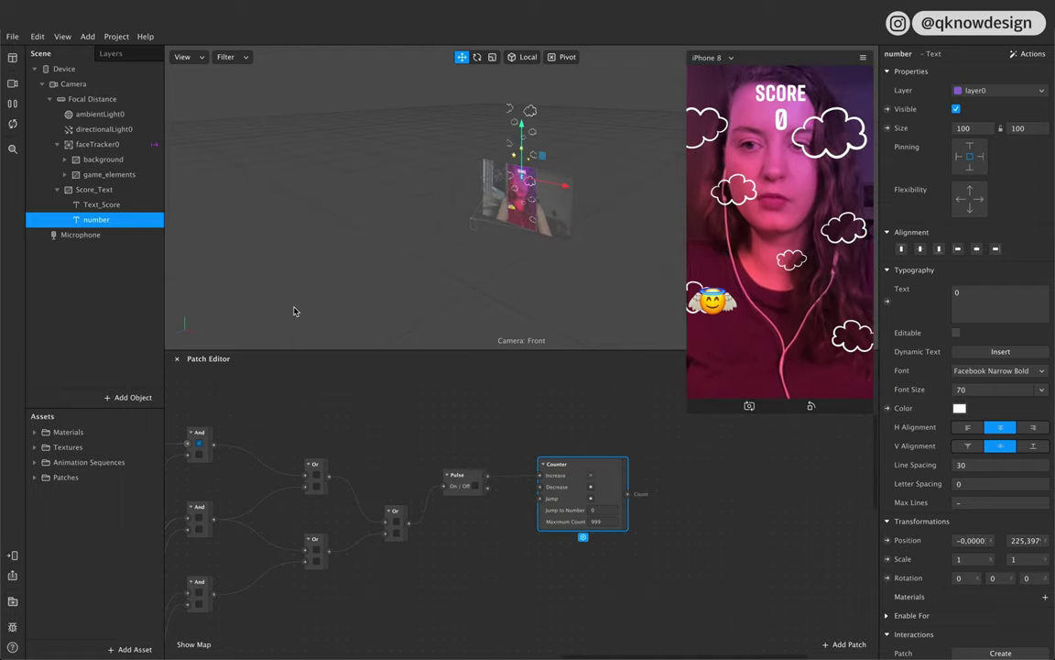
left_click(69, 279)
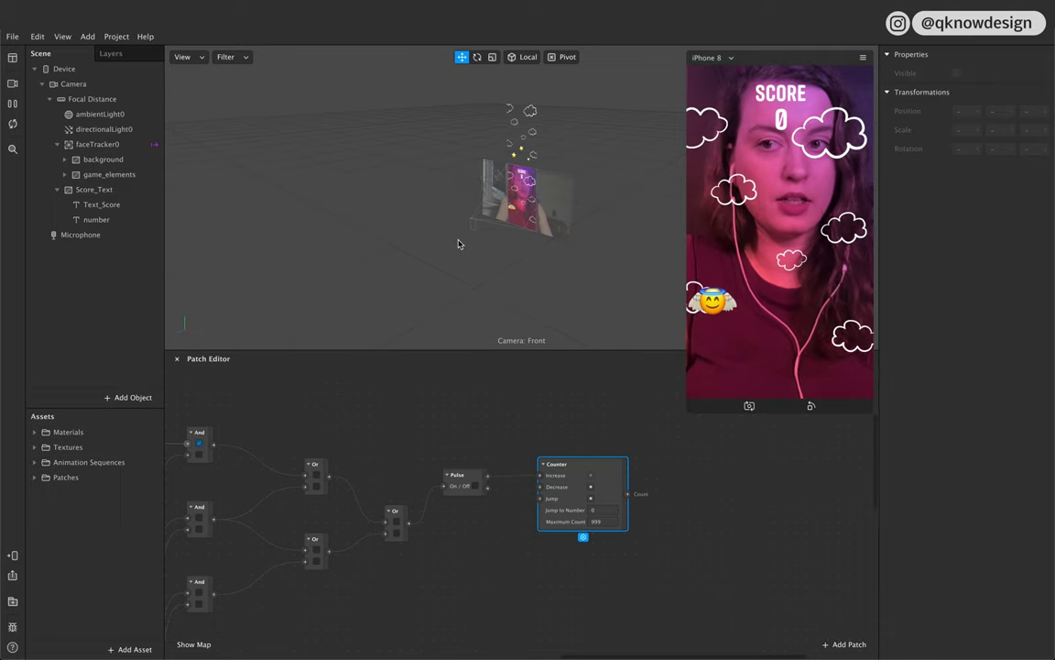
Step: Add a script asset and give it a to-script Number variable named score
left_click(103, 220)
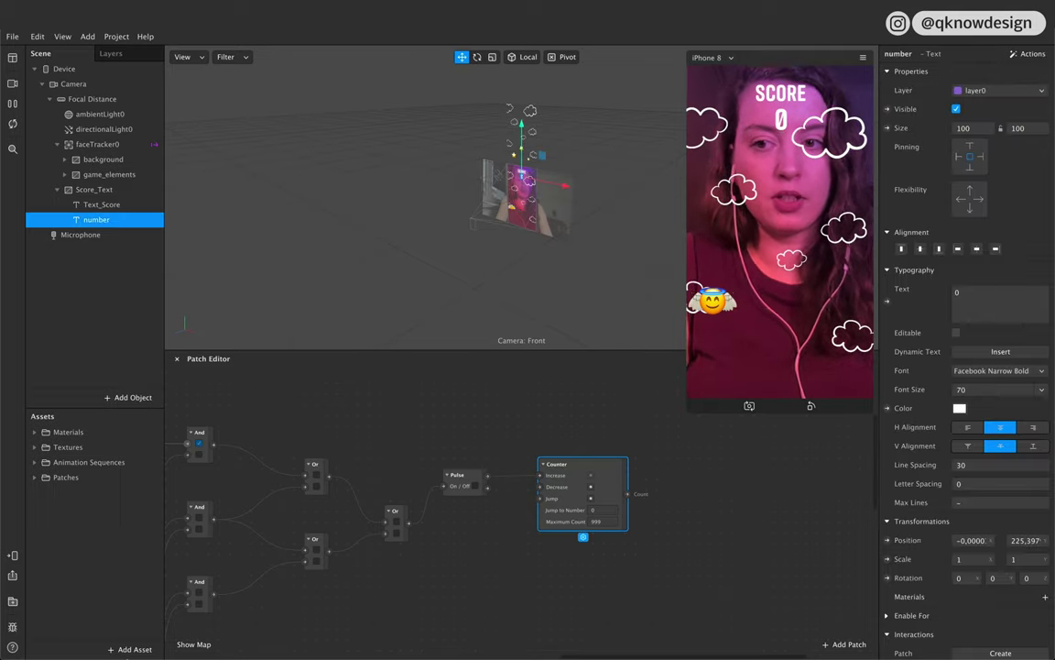
left_click(131, 649)
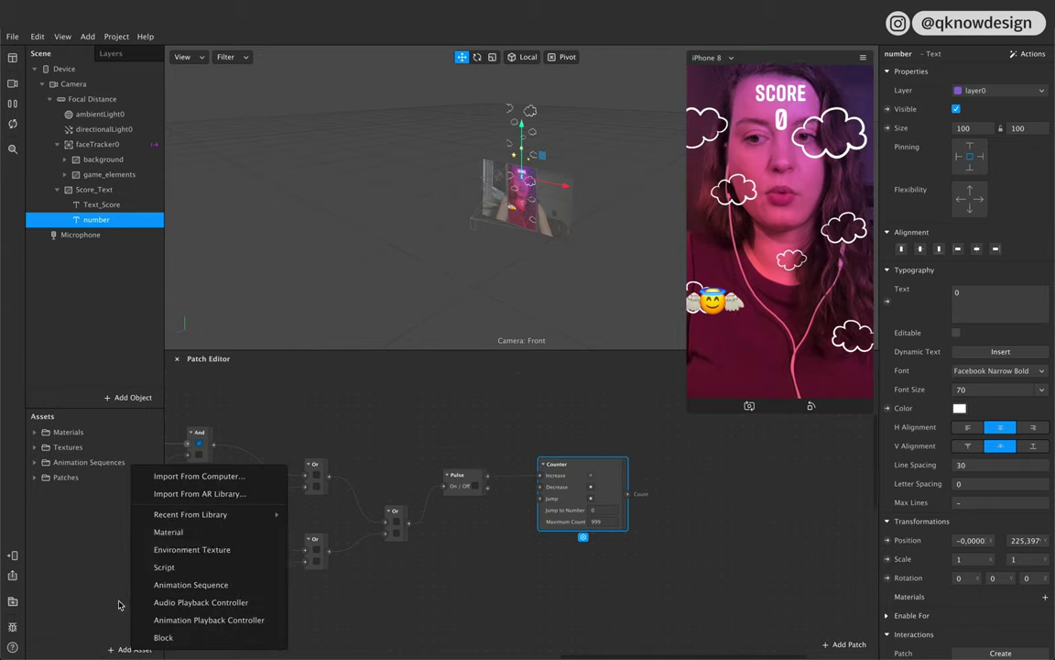
left_click(174, 567)
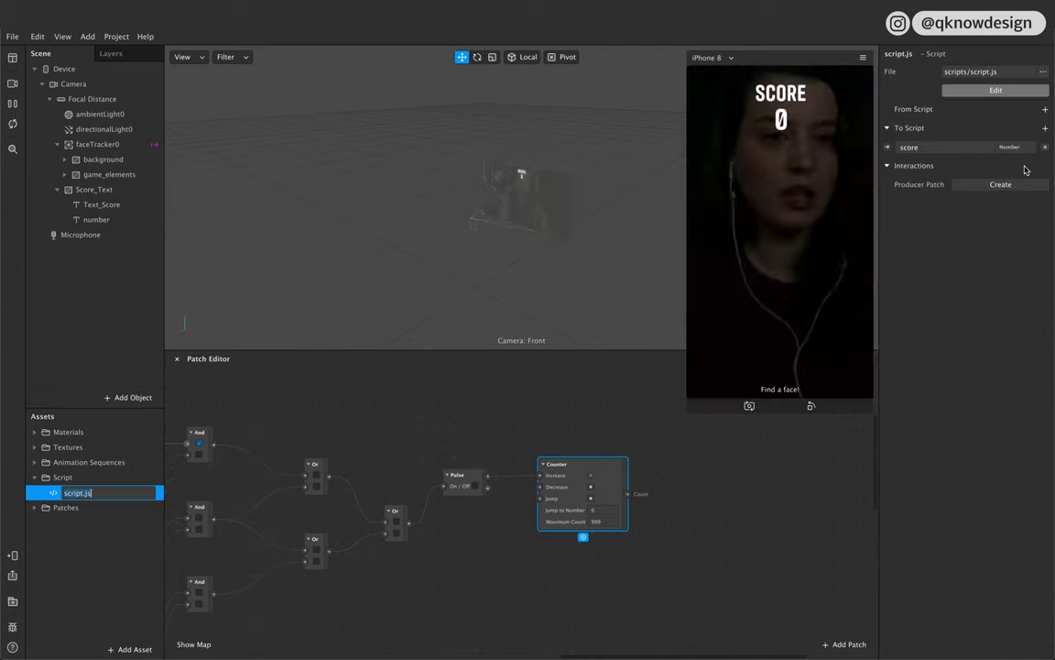
Step: Create a patch for the script's score variable, place it beside the Counter patch, and connect the Counter's Count output to its value
left_click(886, 148)
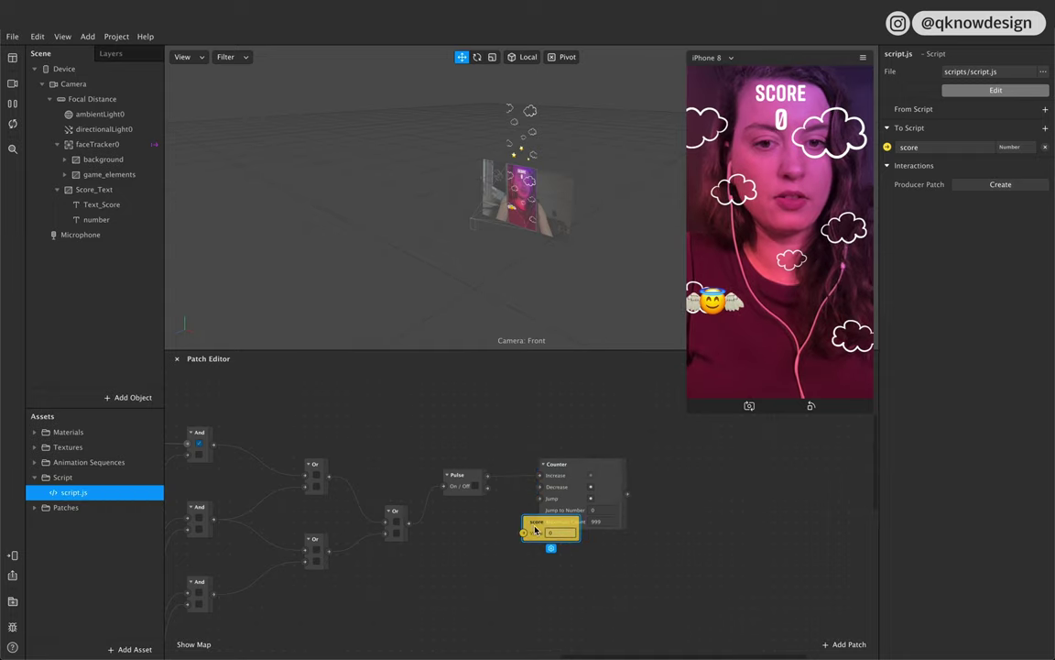
left_click_drag(536, 531, 691, 495)
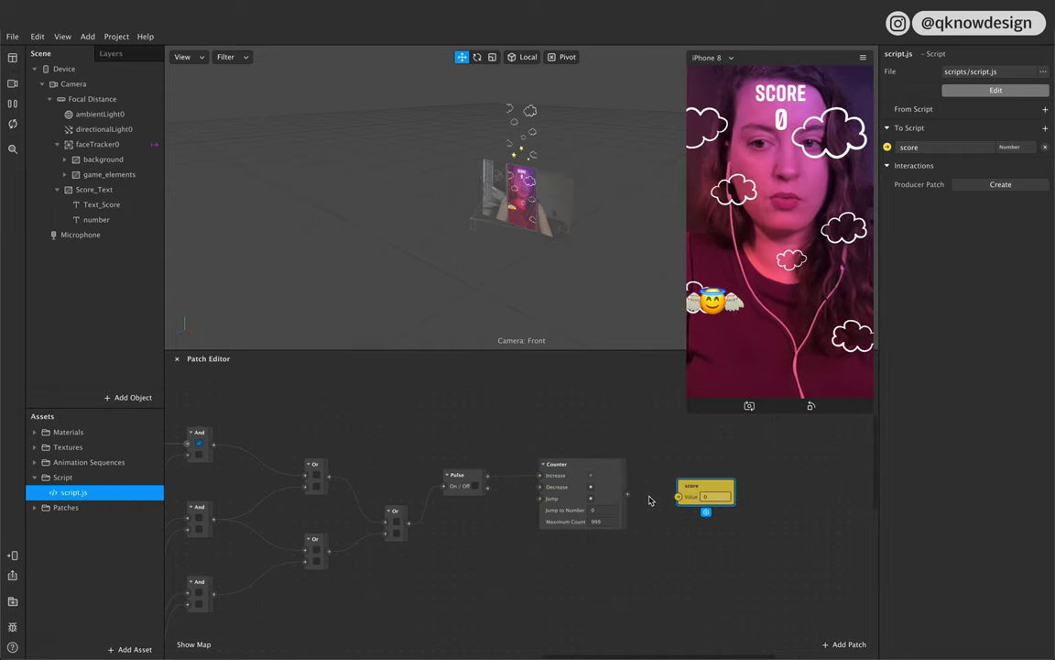
double_click(939, 146)
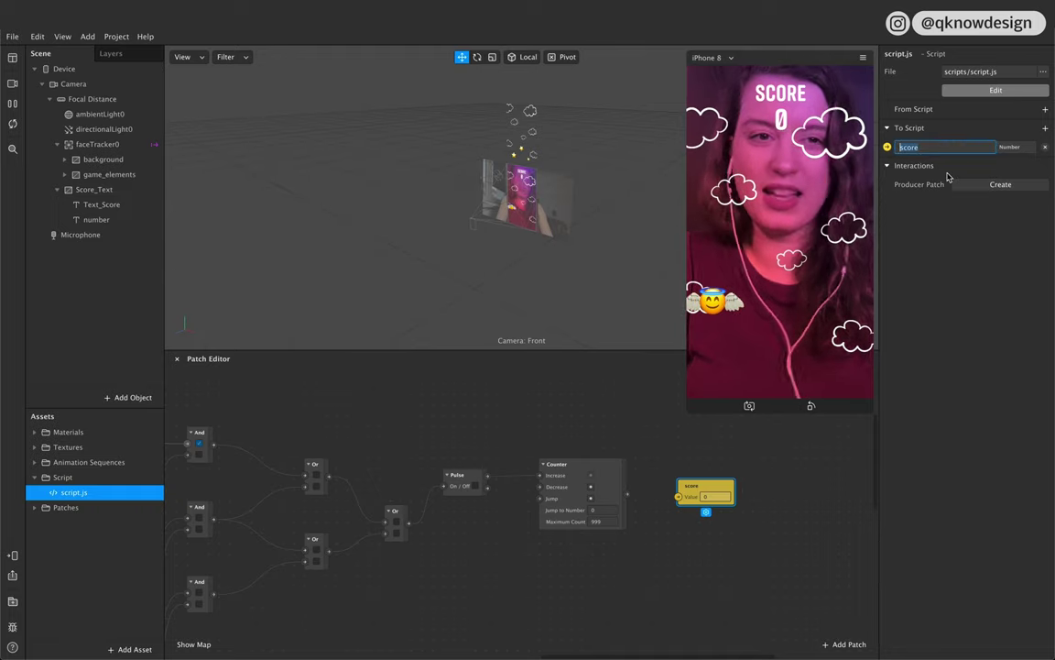
key("Left")
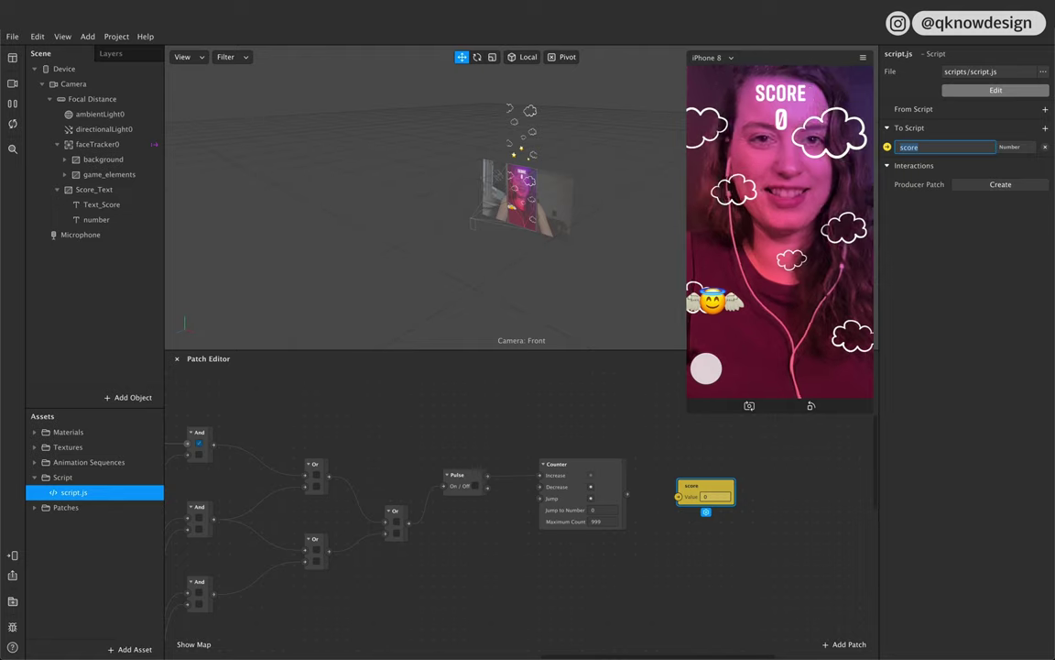
left_click(721, 492)
left_click_drag(721, 491, 709, 480)
double_click(927, 149)
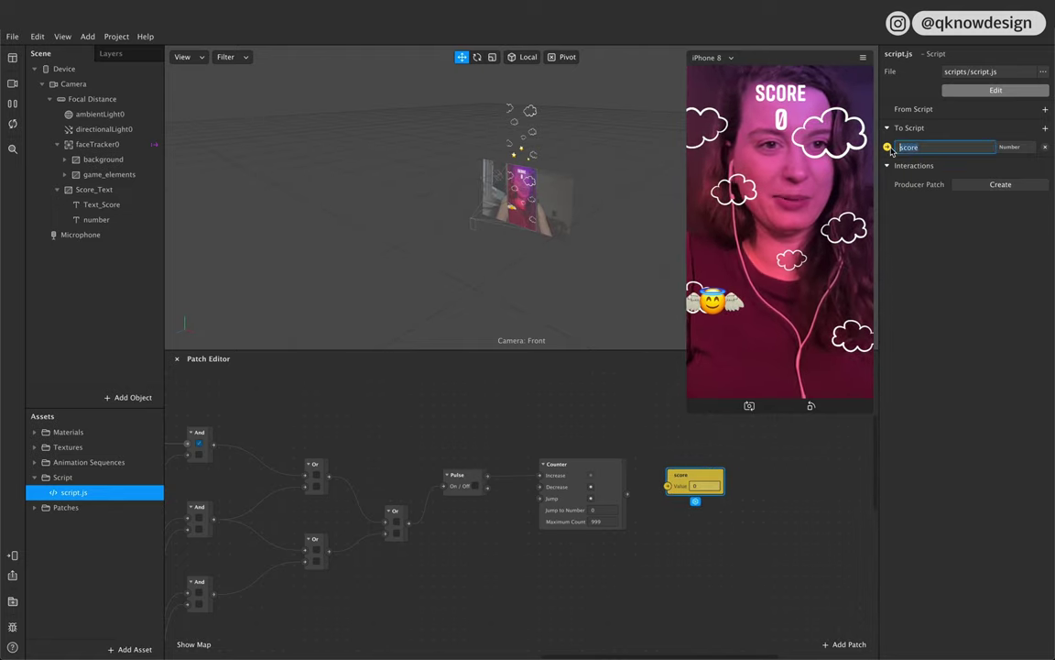
double_click(922, 148)
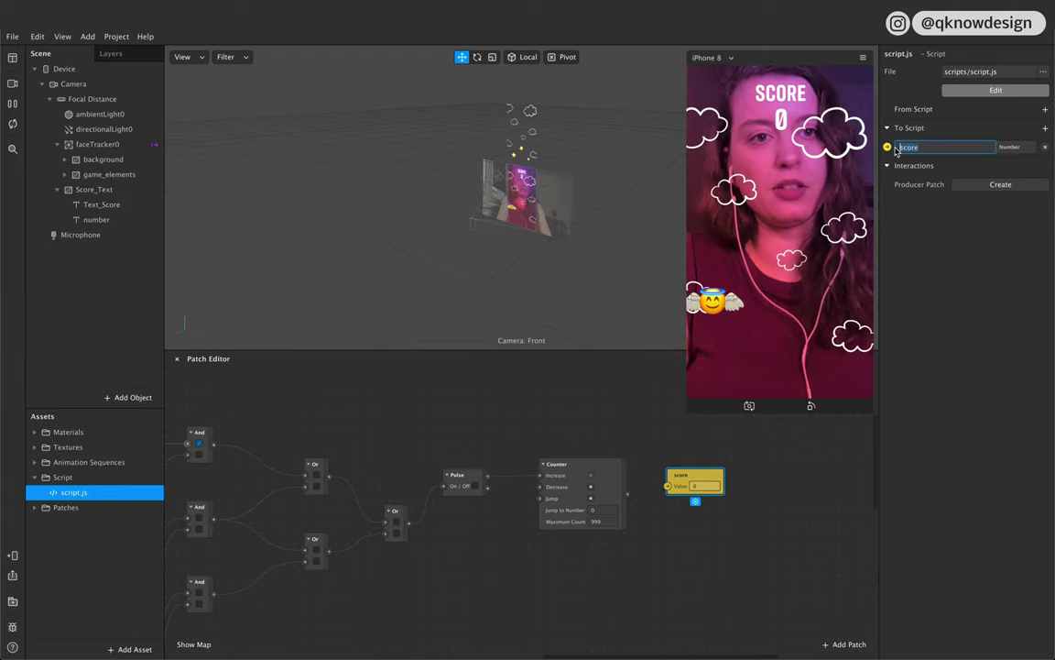
left_click_drag(628, 496, 668, 485)
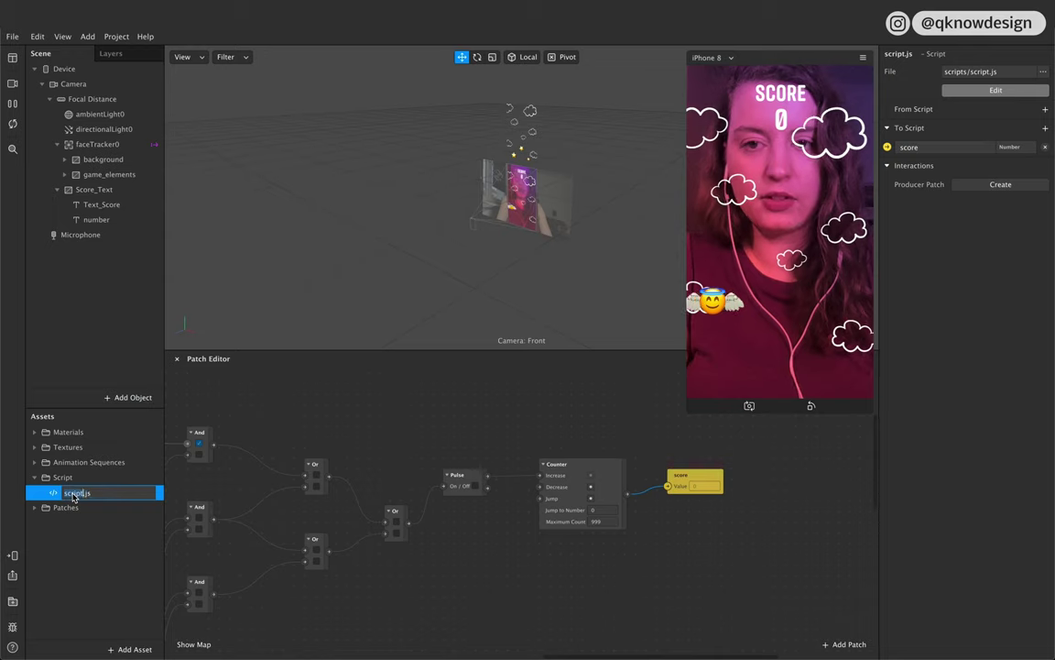
Step: Open script.js in the code editor
double_click(113, 498)
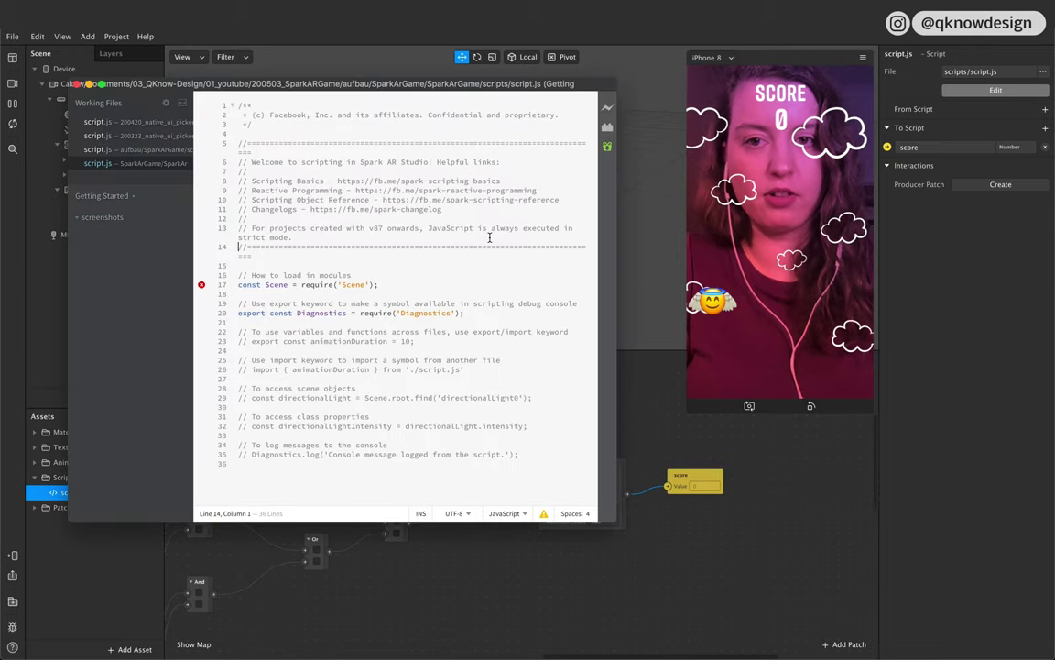
key("super+a")
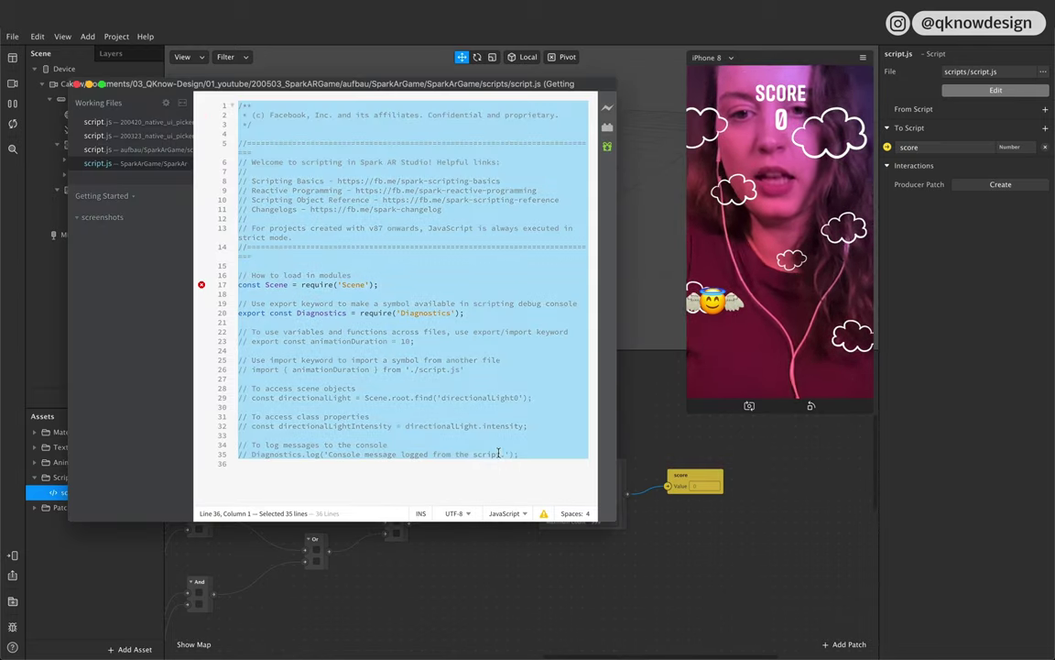
key("BackSpace")
key("super+z")
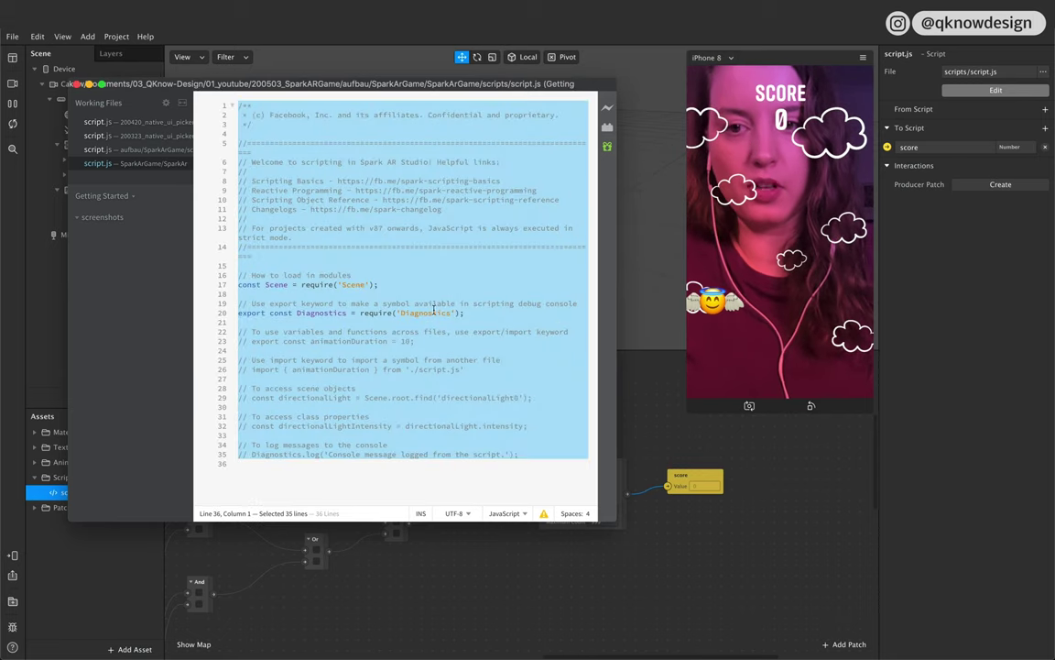
Step: Delete the template comments and sample code from script.js, keeping only the line const Scene = require('Scene');
left_click(363, 273)
key("shift+Up")
key("shift+Up")
key("shift+Up")
key("shift+Up")
key("shift+Up")
key("shift+Up")
key("shift+Up")
key("shift+Up")
key("shift+Up")
key("shift+Up")
key("shift+Up")
key("shift+Up")
key("shift+Up")
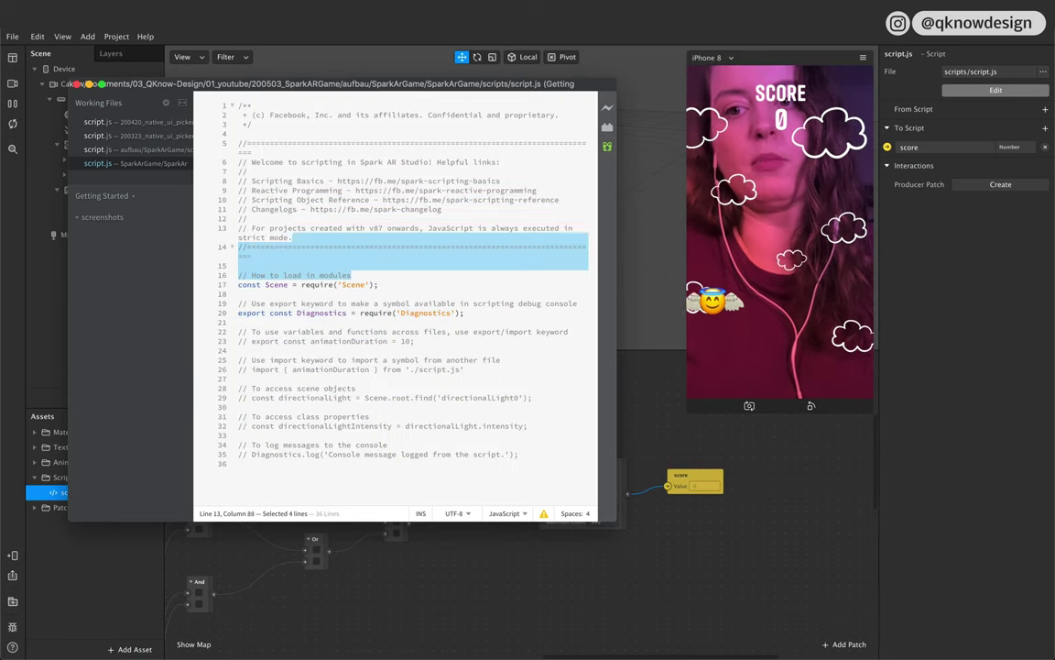
key("shift+Up")
key("shift+Up")
key("BackSpace")
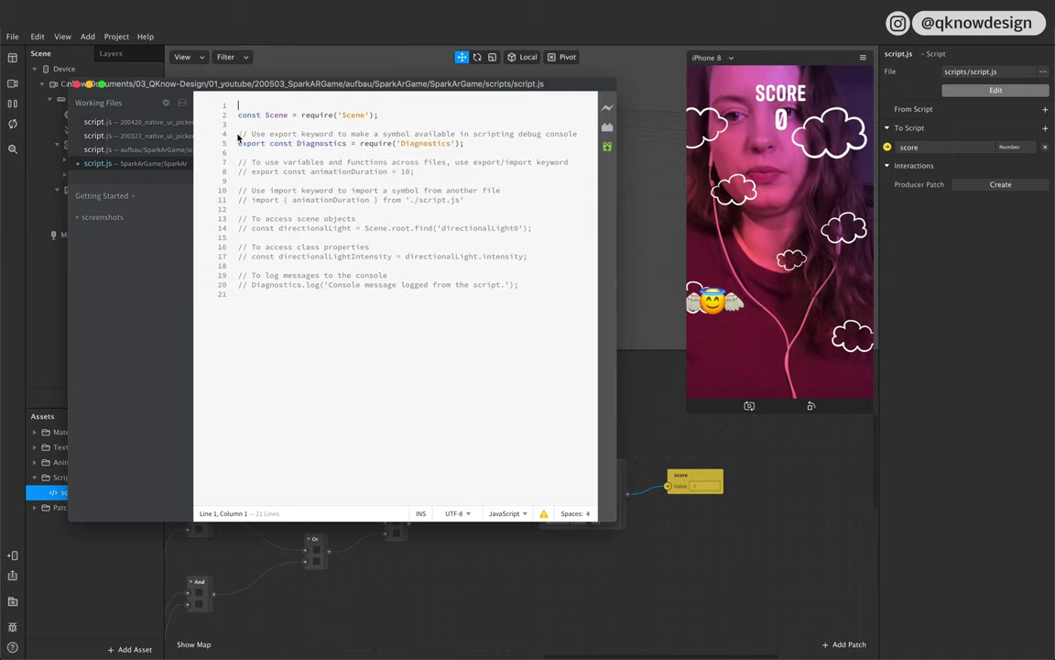
left_click_drag(238, 134, 558, 324)
type("/")
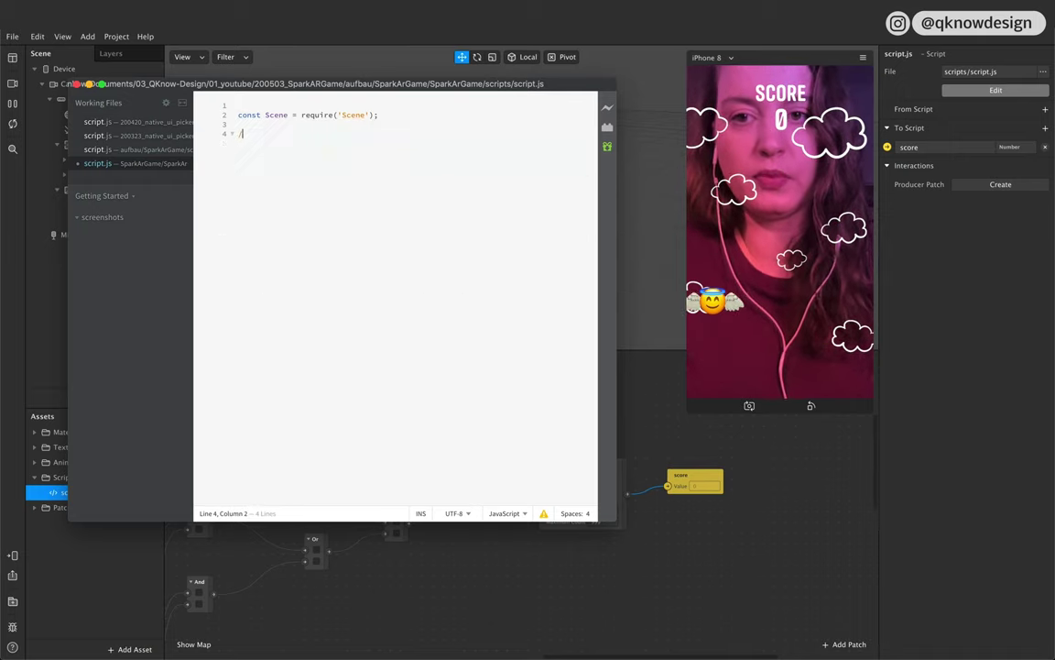
Step: Duplicate the Scene import line below itself and edit the copy to const Patches = require('Patches');
left_click_drag(378, 115, 212, 114)
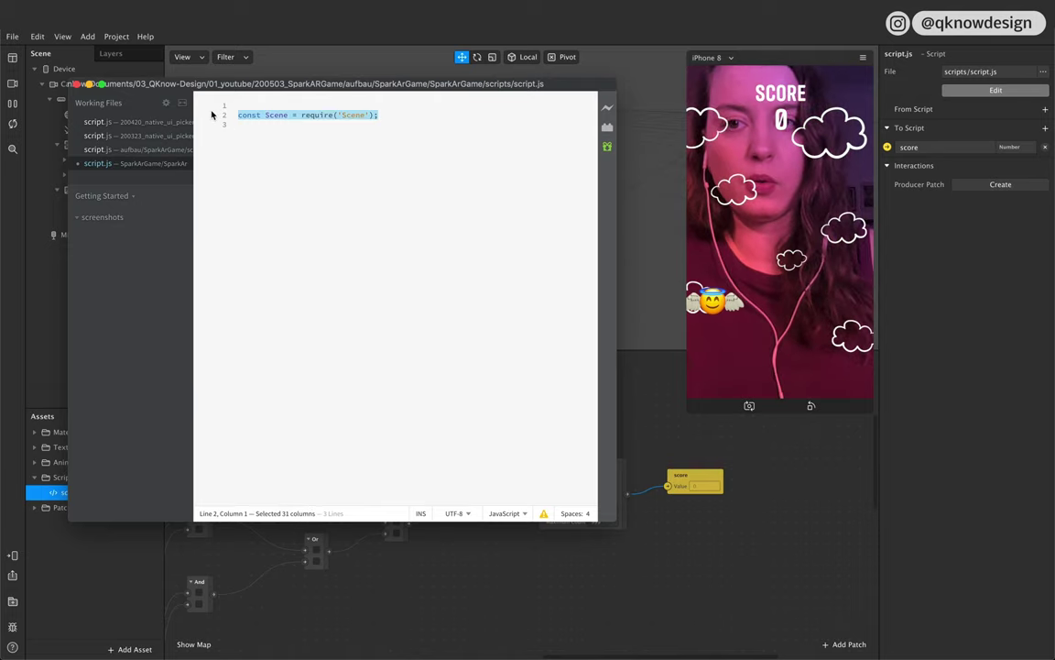
key("super+c")
key("Down")
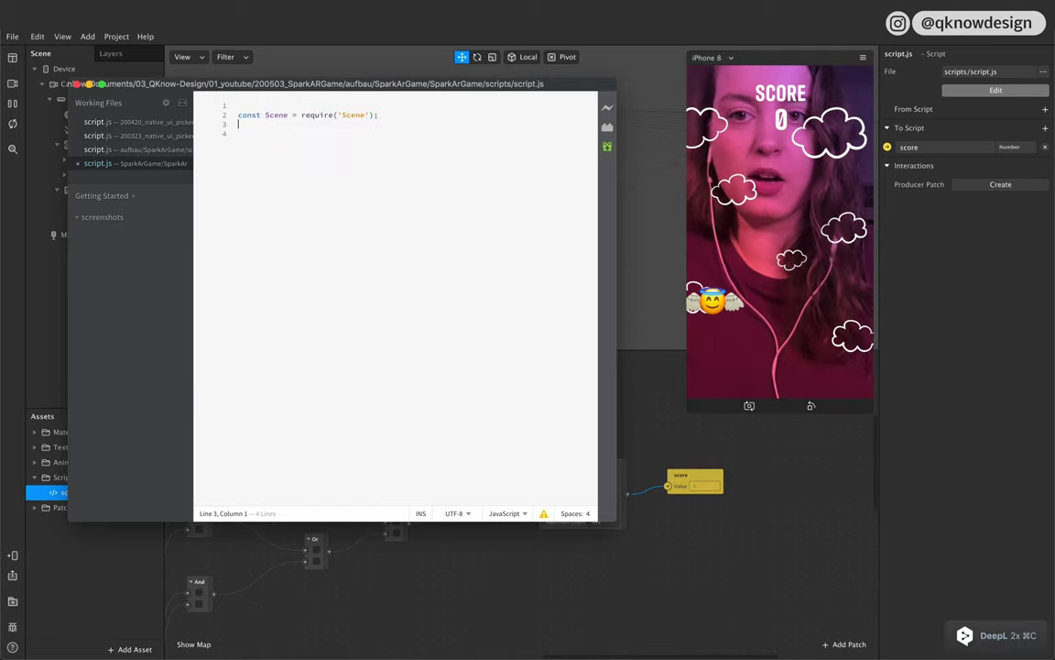
key("super+v")
left_click_drag(289, 124, 265, 124)
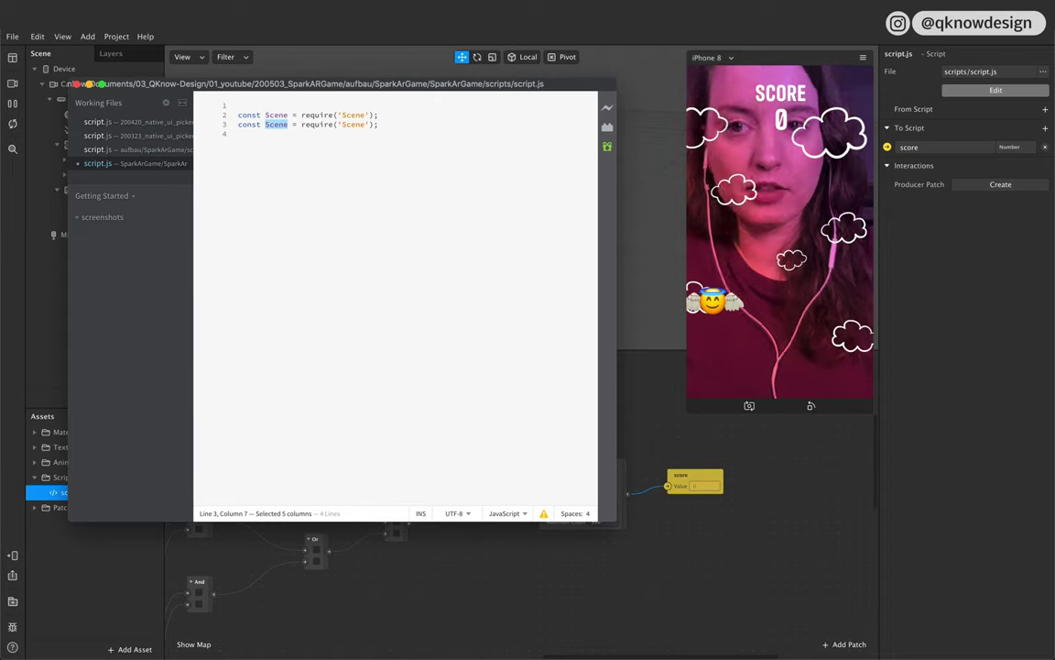
type("Patche")
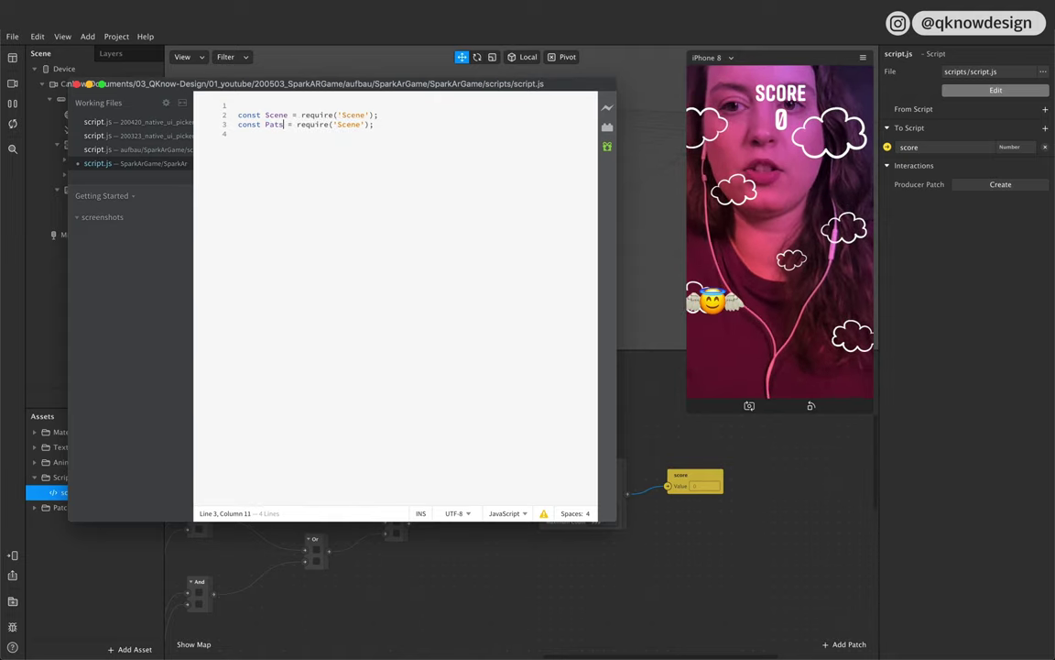
type("s")
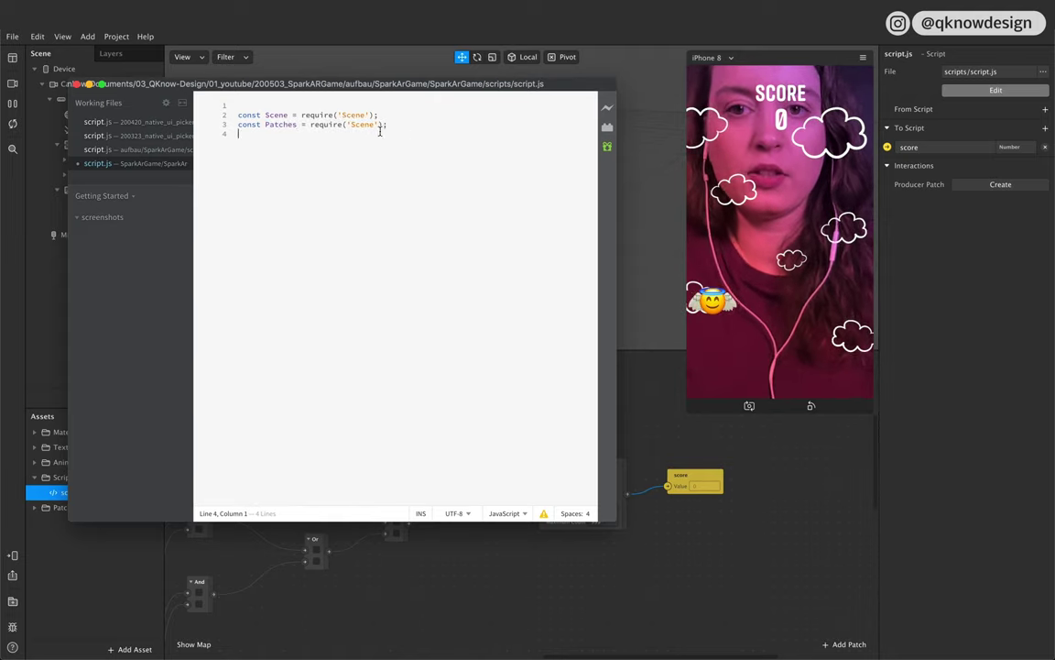
left_click(373, 124)
left_click_drag(373, 123, 350, 124)
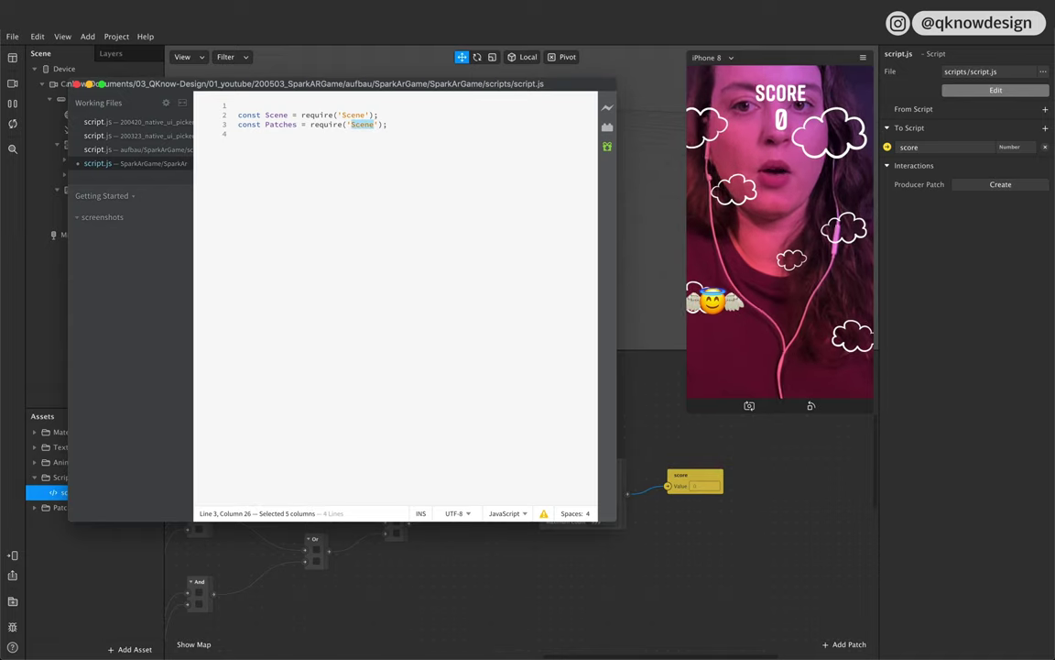
type("Patches")
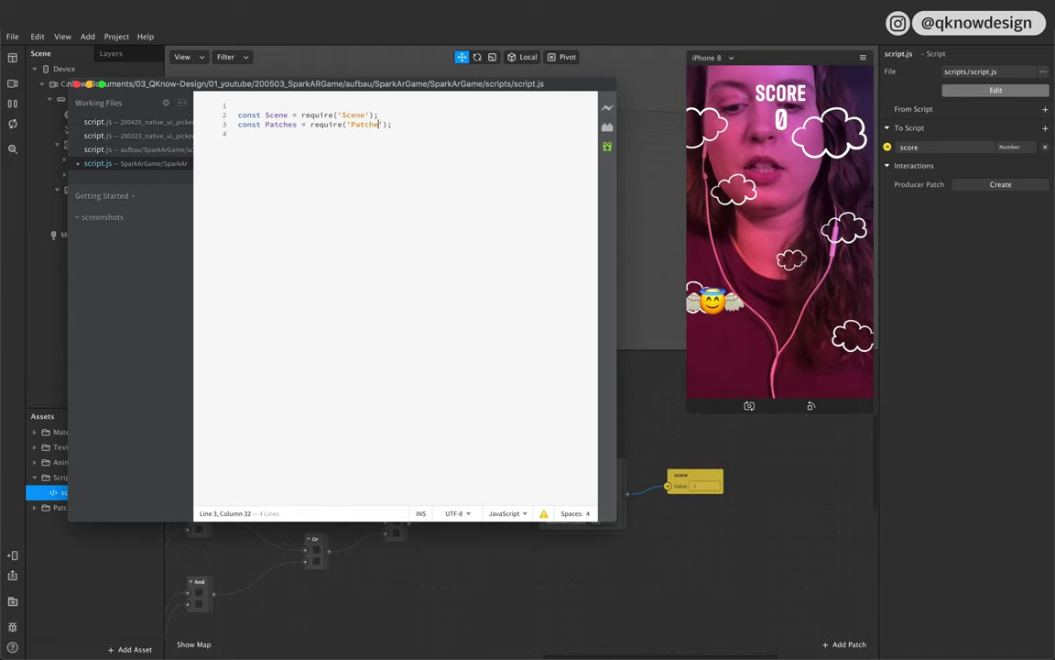
Step: Below the two imports in script.js, add the line const counter = Scene.root.find('number'); to reference the number text object
key("End")
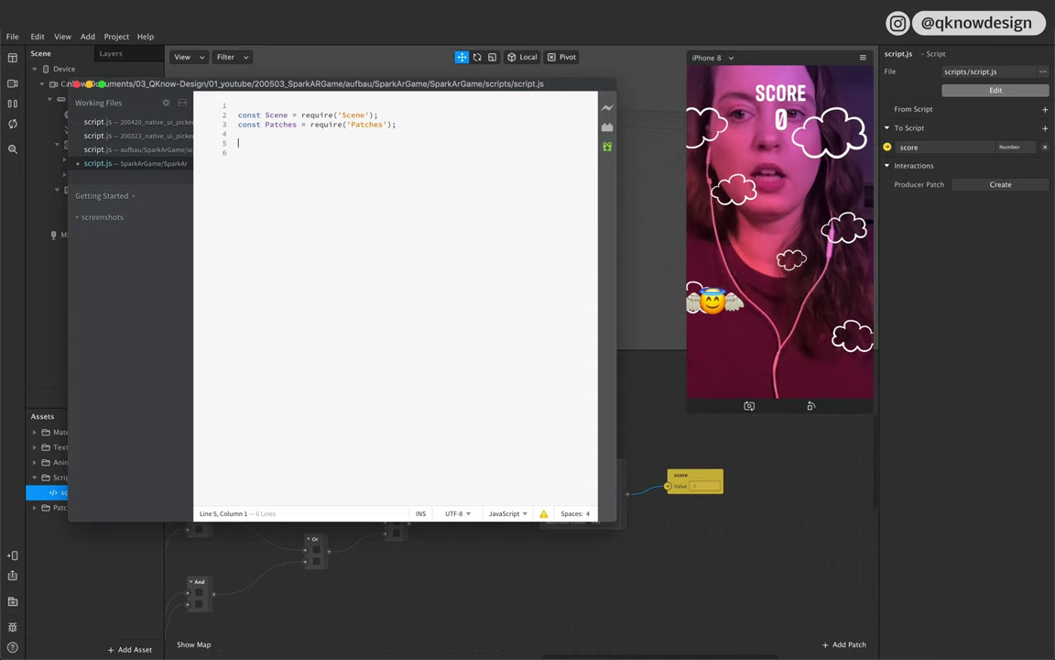
type("onst")
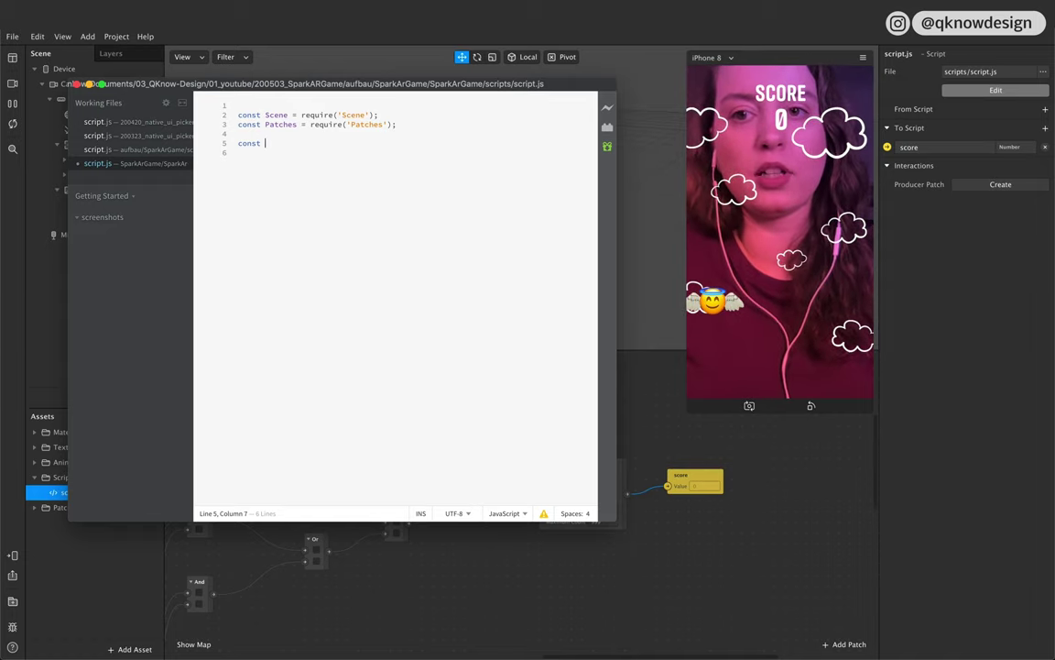
type("co")
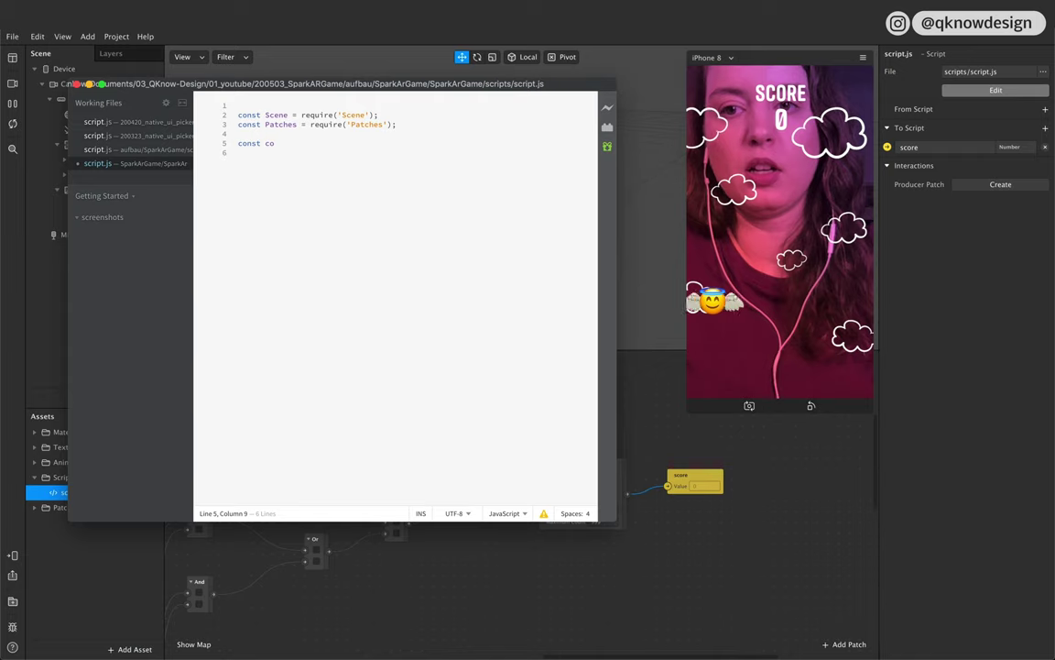
key("shift+Left")
left_click_drag(333, 85, 434, 102)
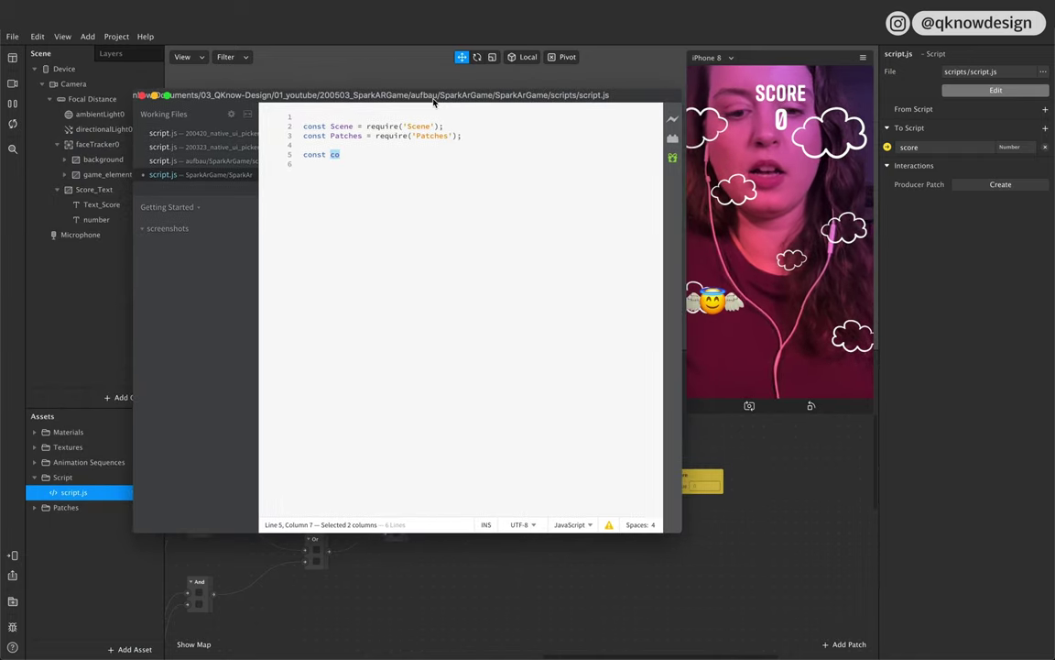
type("unter")
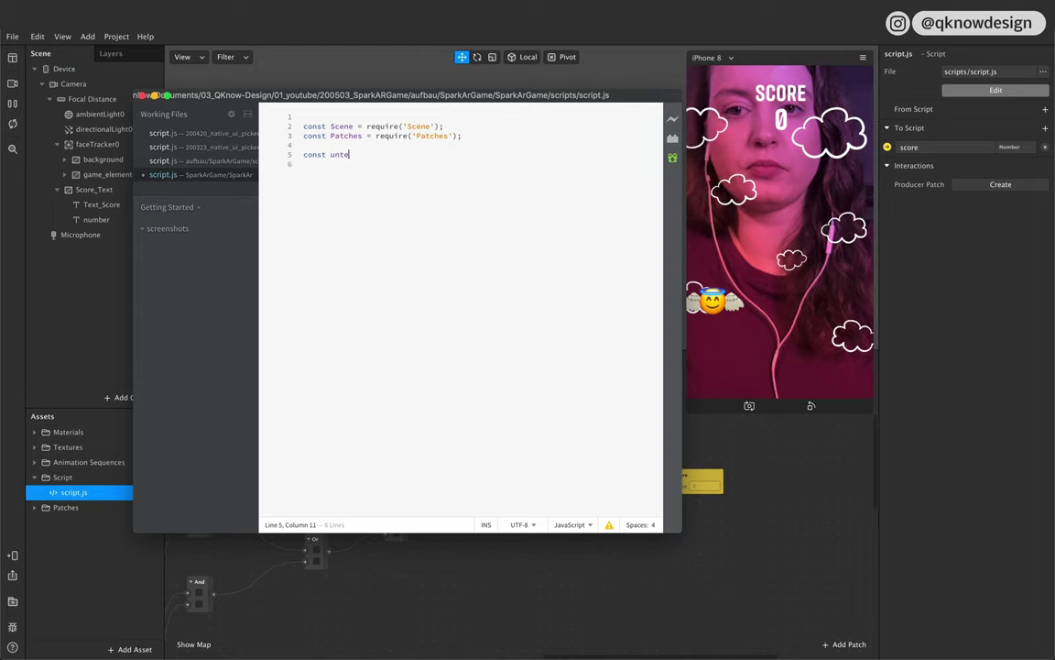
key("BackSpace")
key("BackSpace")
key("BackSpace")
key("BackSpace")
key("BackSpace")
type("counter = ")
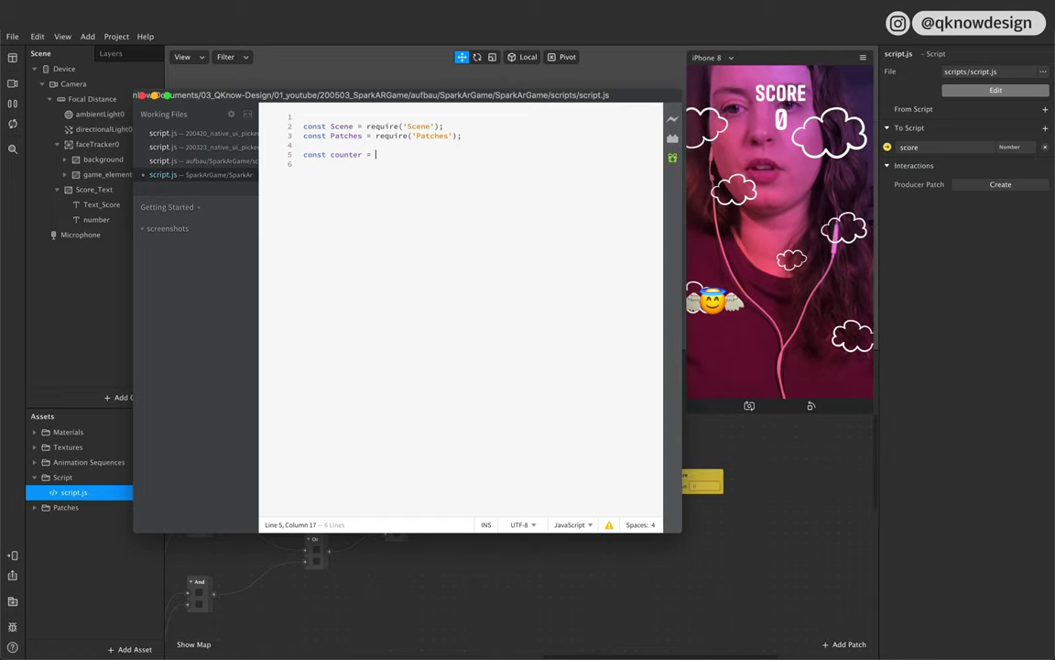
type("Scene.root.")
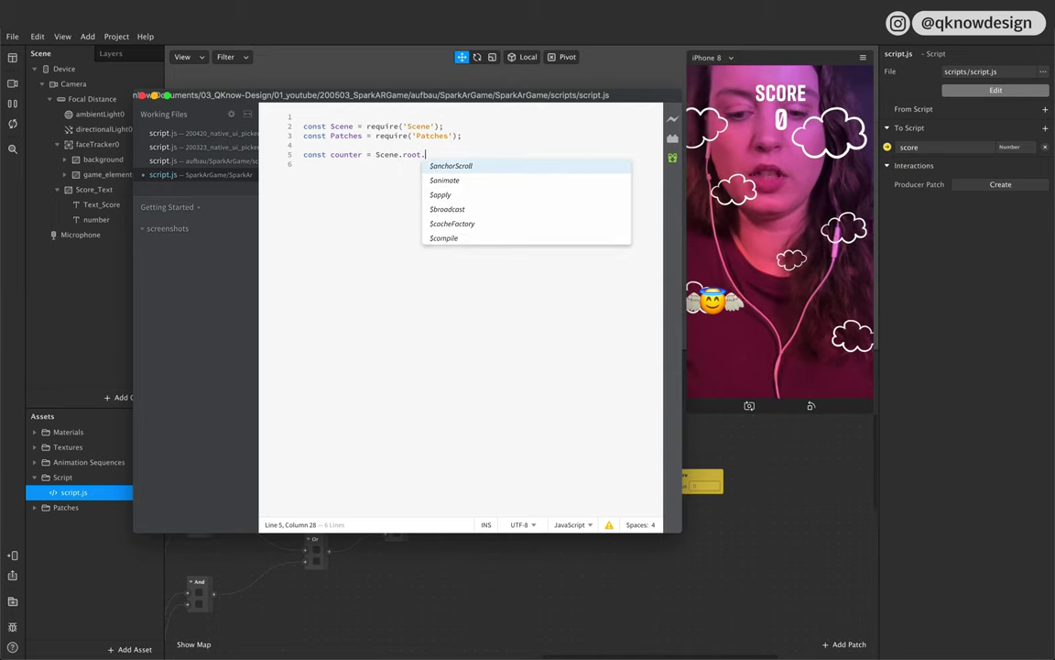
type("find()")
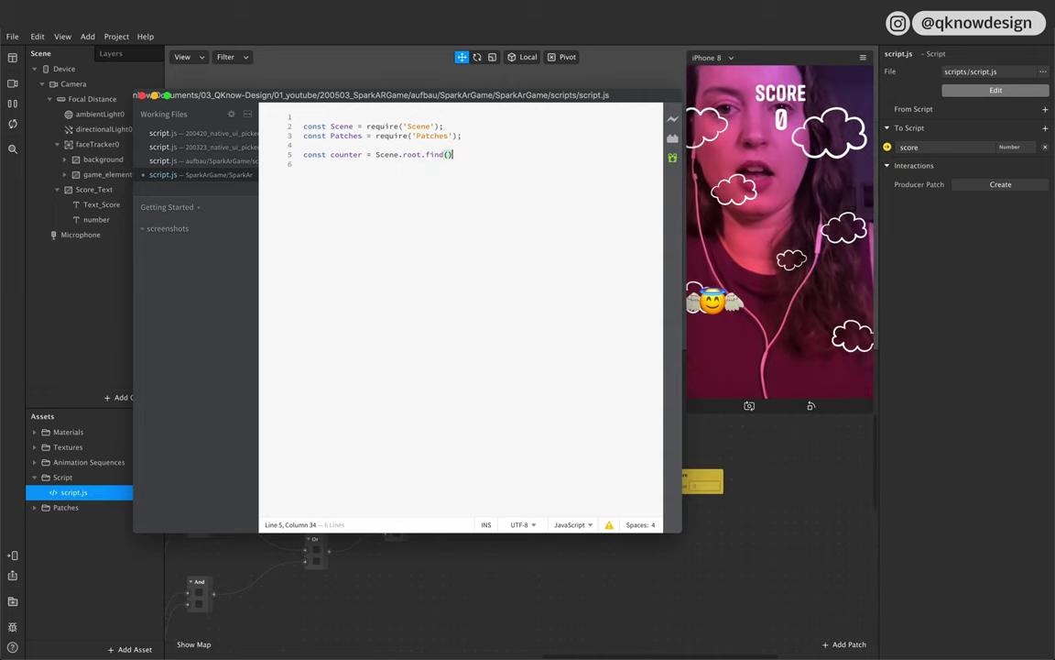
type("'number")
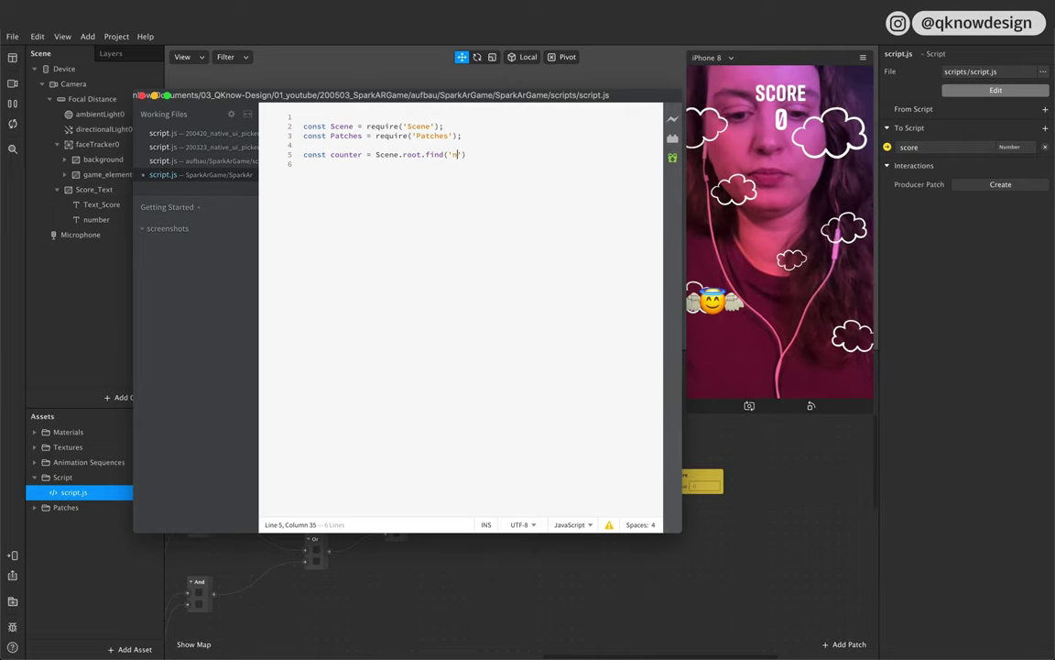
type("')")
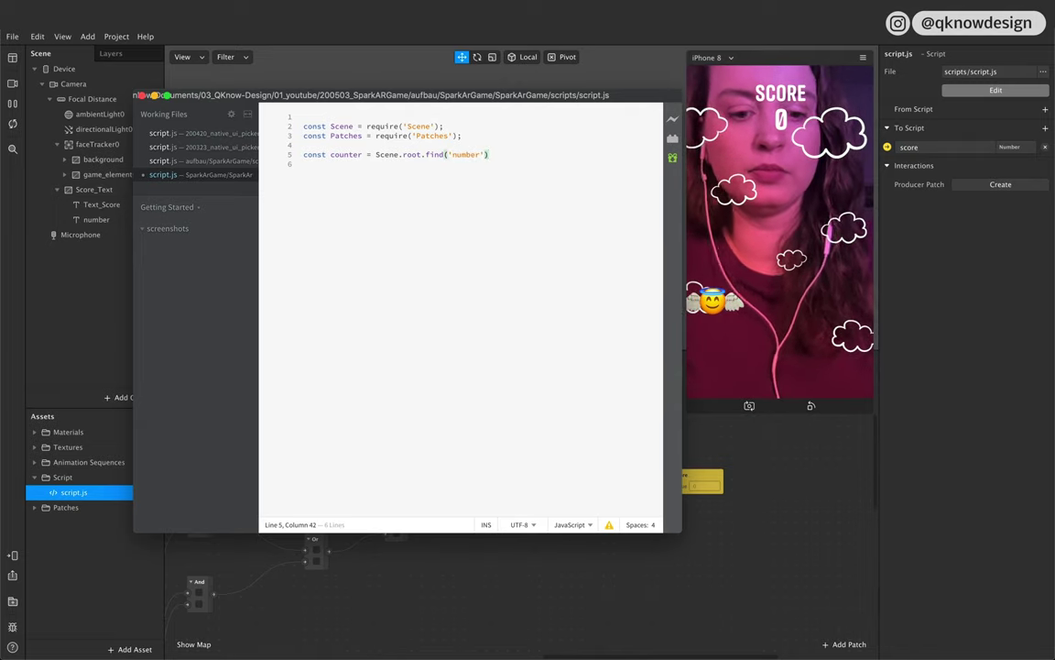
type(";")
Step: On the line after the counter constant, add const scorestring = Patches.getScalarValue('score'); to read the score variable from the patches
key("Return")
type("const ")
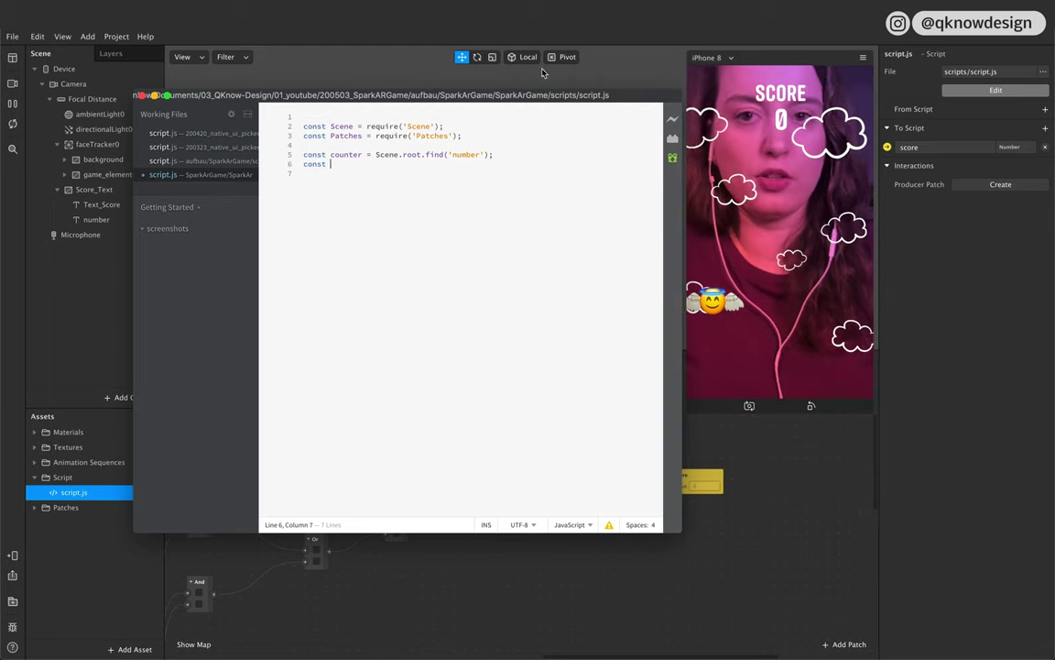
type("score")
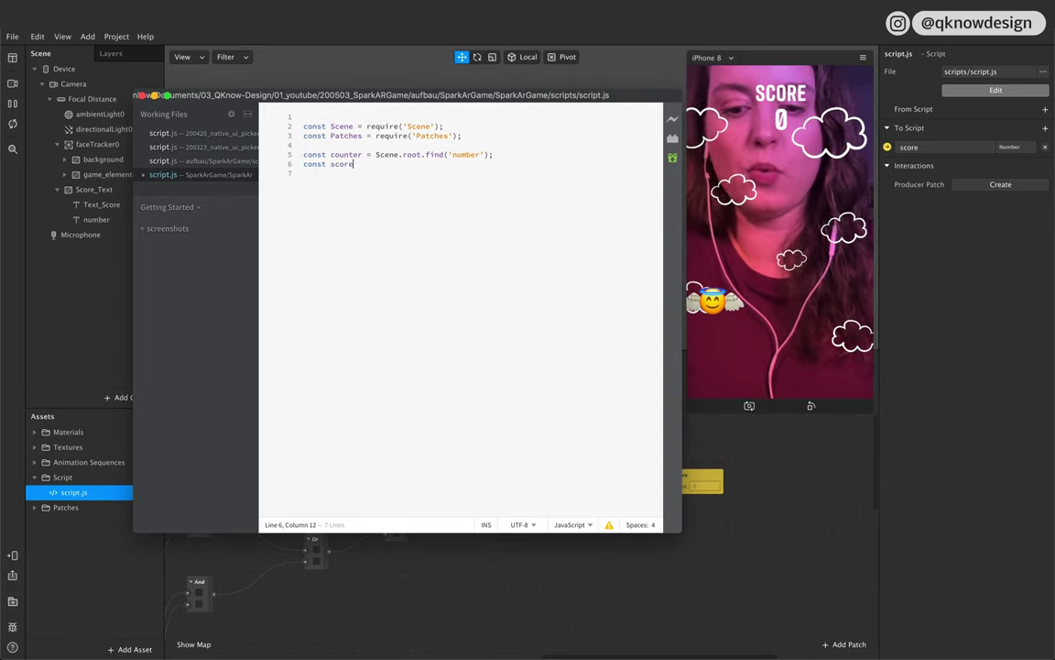
type("string =")
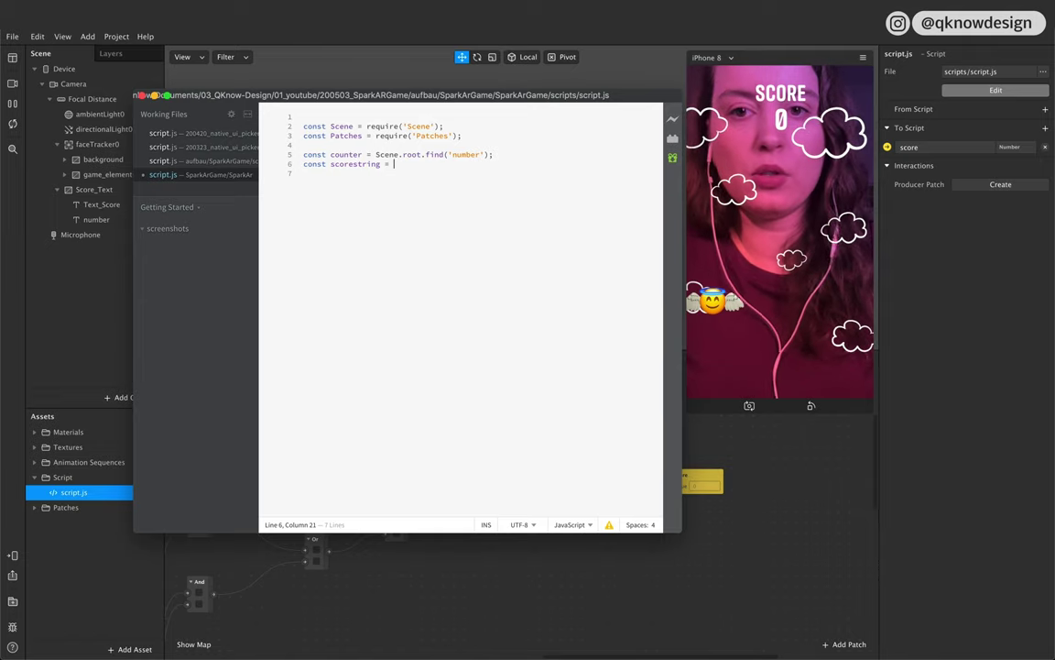
type("Patches")
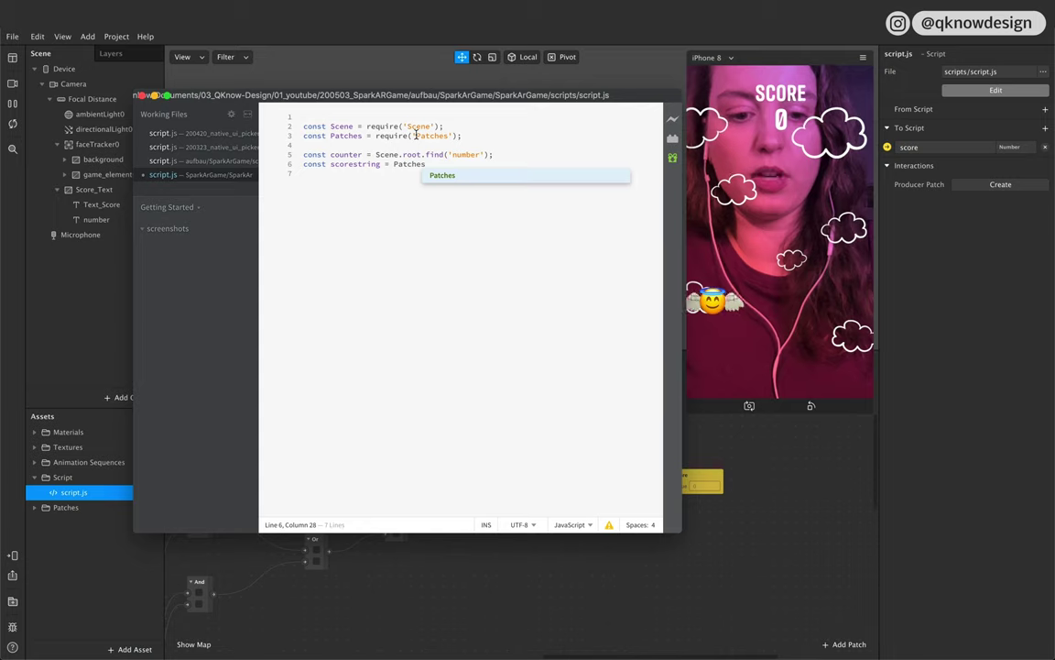
type(".get")
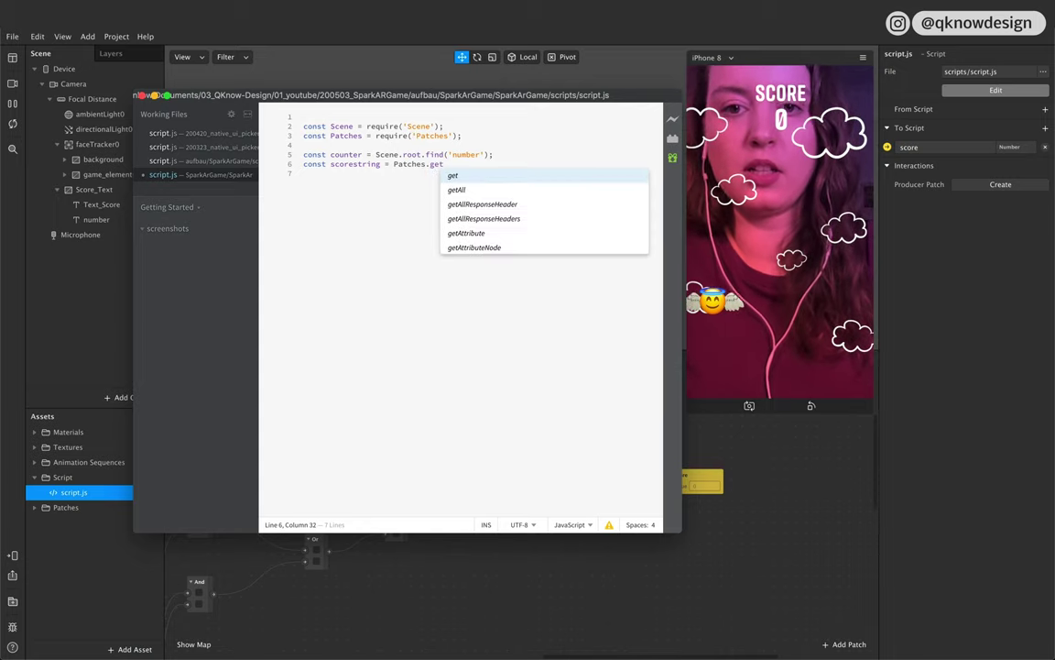
type("Sca")
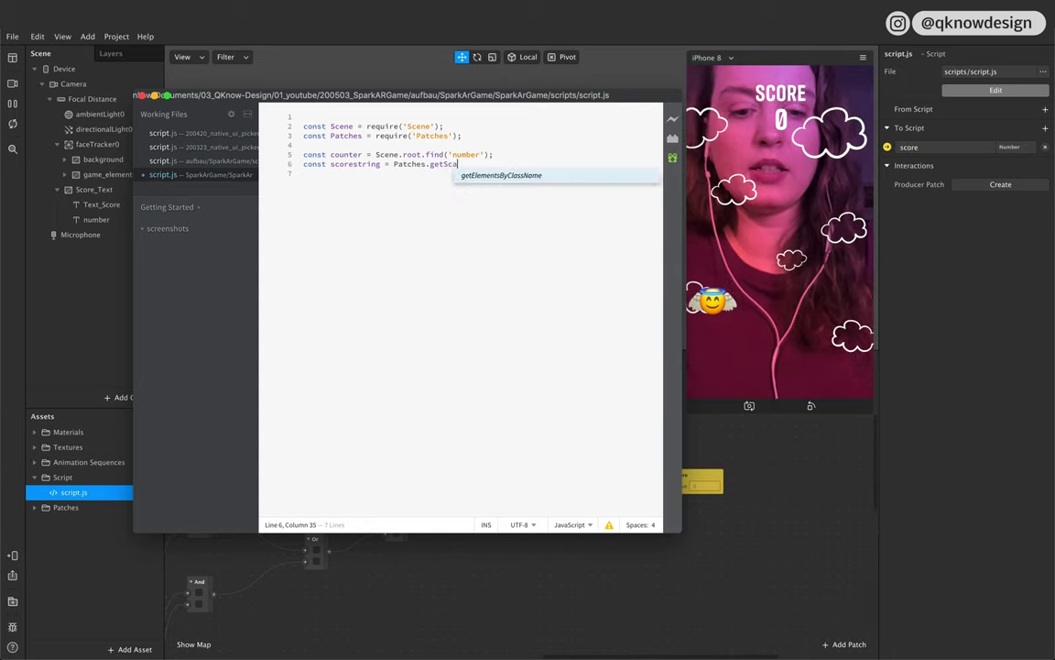
type("larVa")
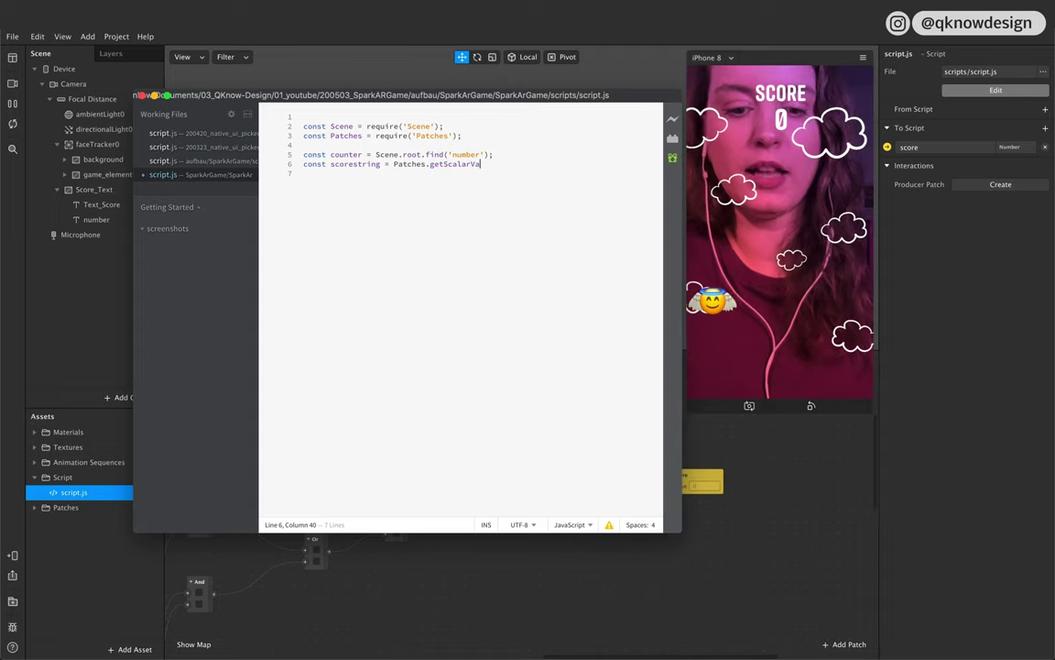
type("lue(")
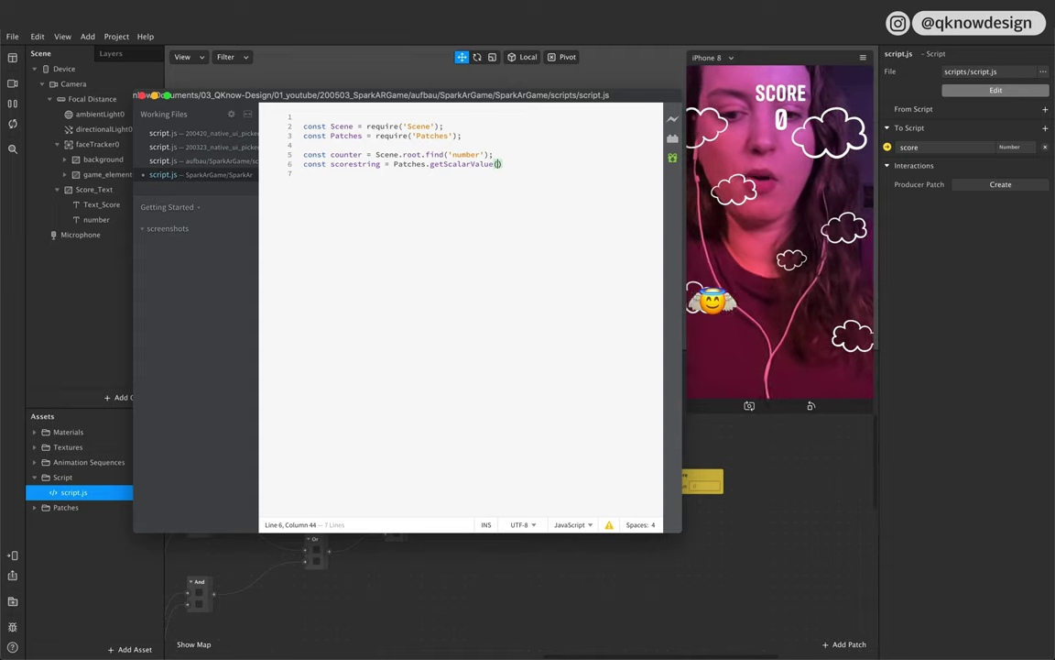
type("'")
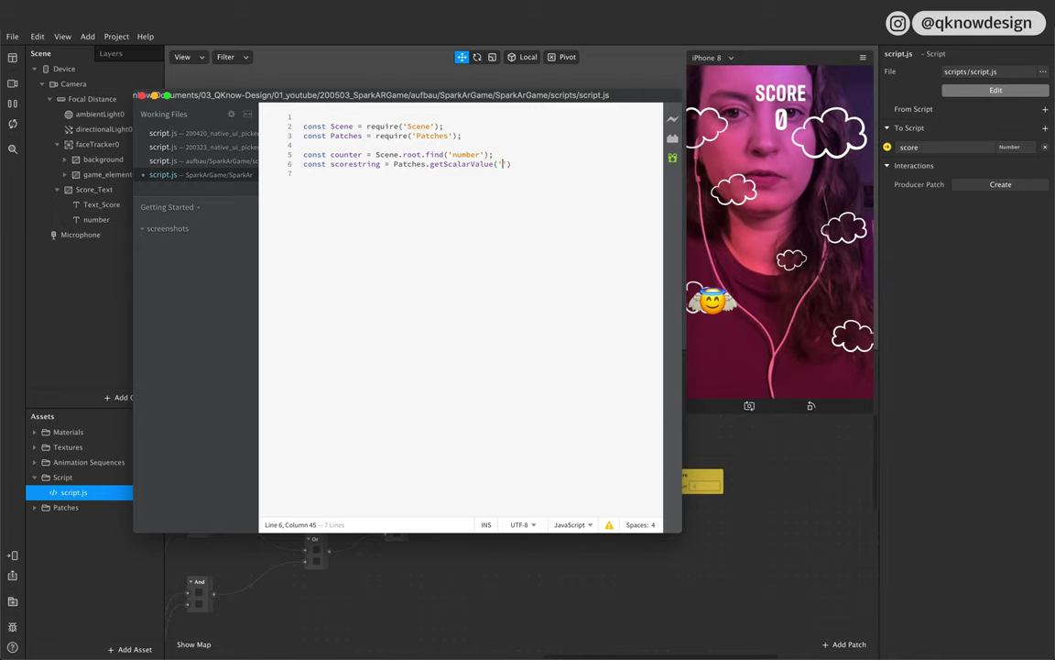
type("sco")
left_click_drag(412, 95, 340, 111)
type("re');")
Step: Leave a blank line below the constants and add counter.text = scorestring.toString(); to assign the score to the text object
key("Return")
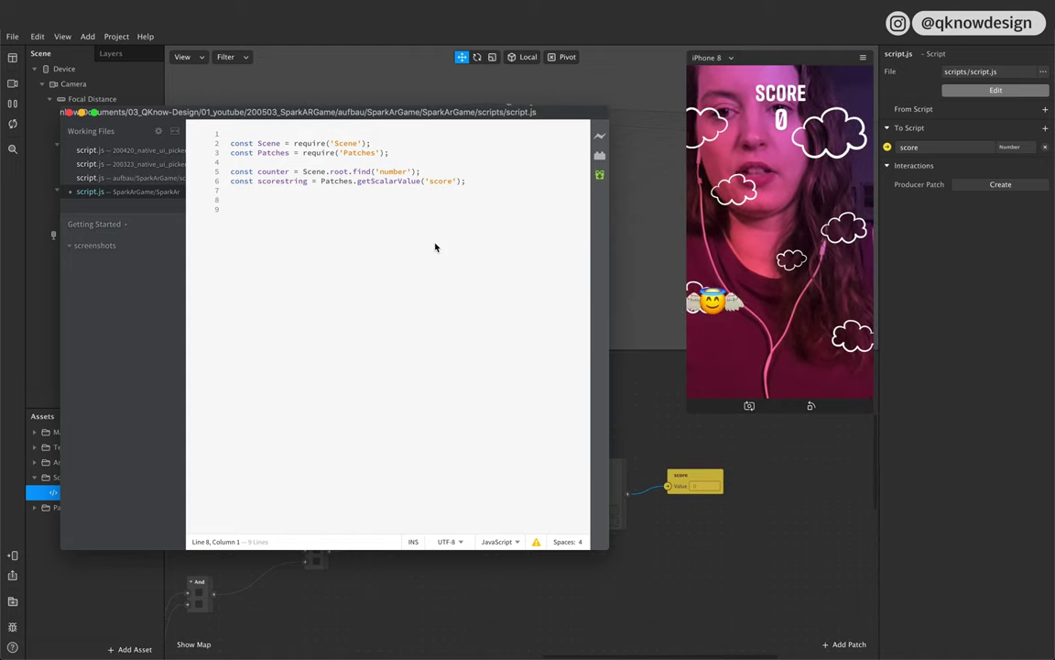
type("counbt")
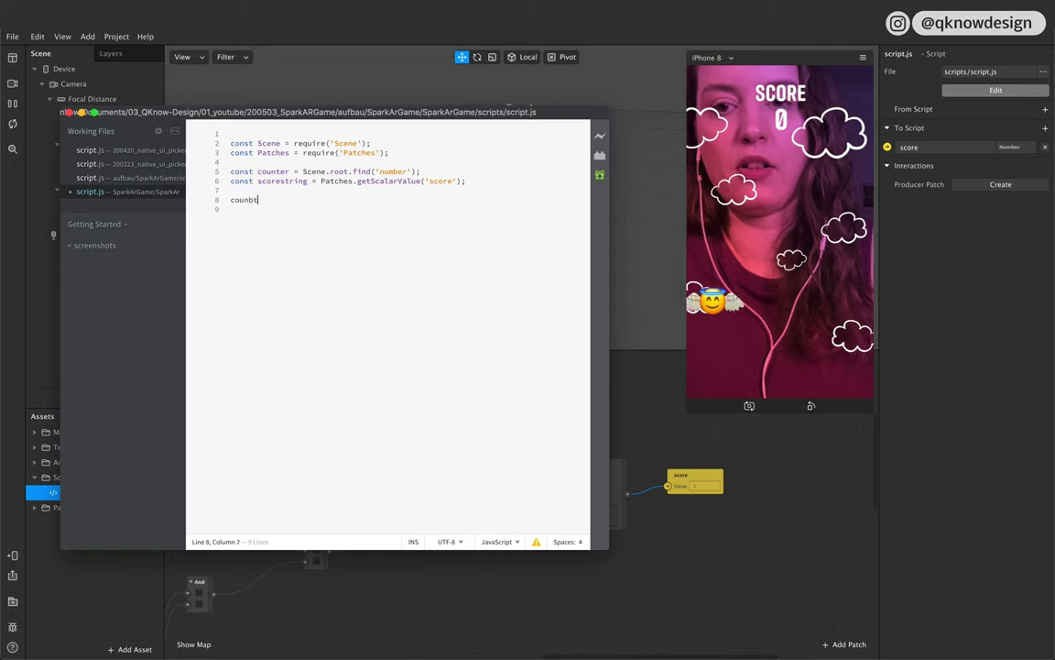
key("BackSpace")
key("BackSpace")
type("ter")
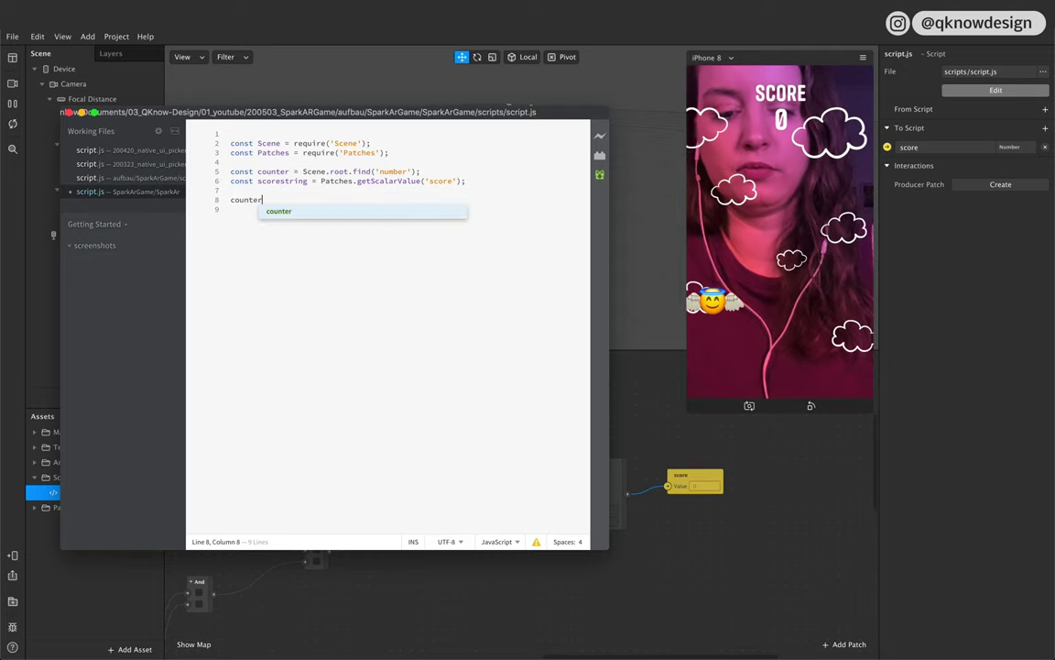
type(".text")
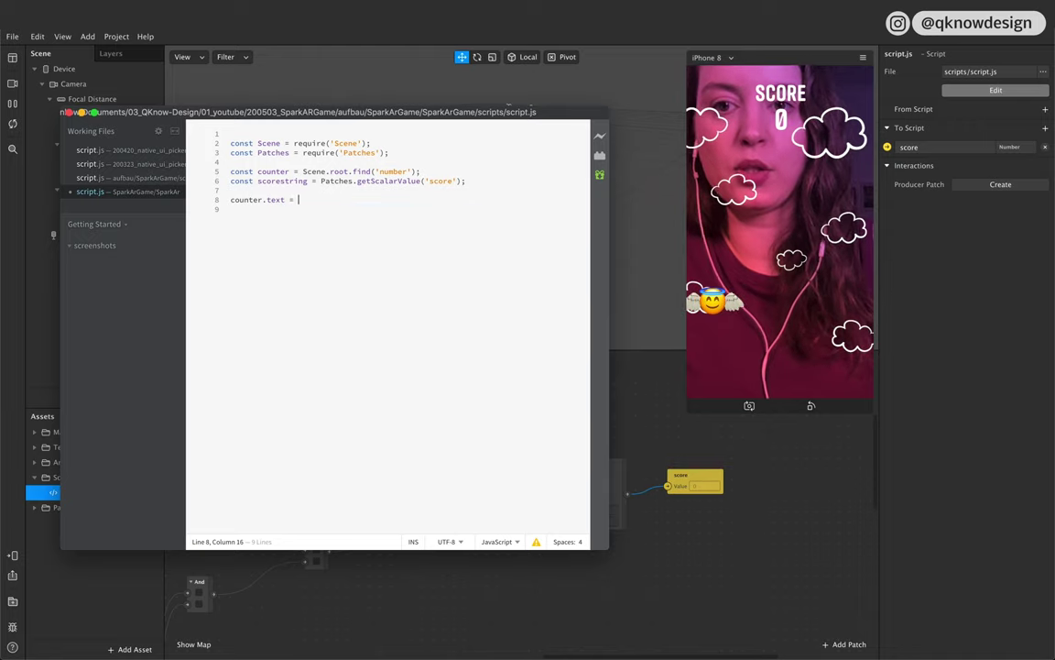
type(" = ")
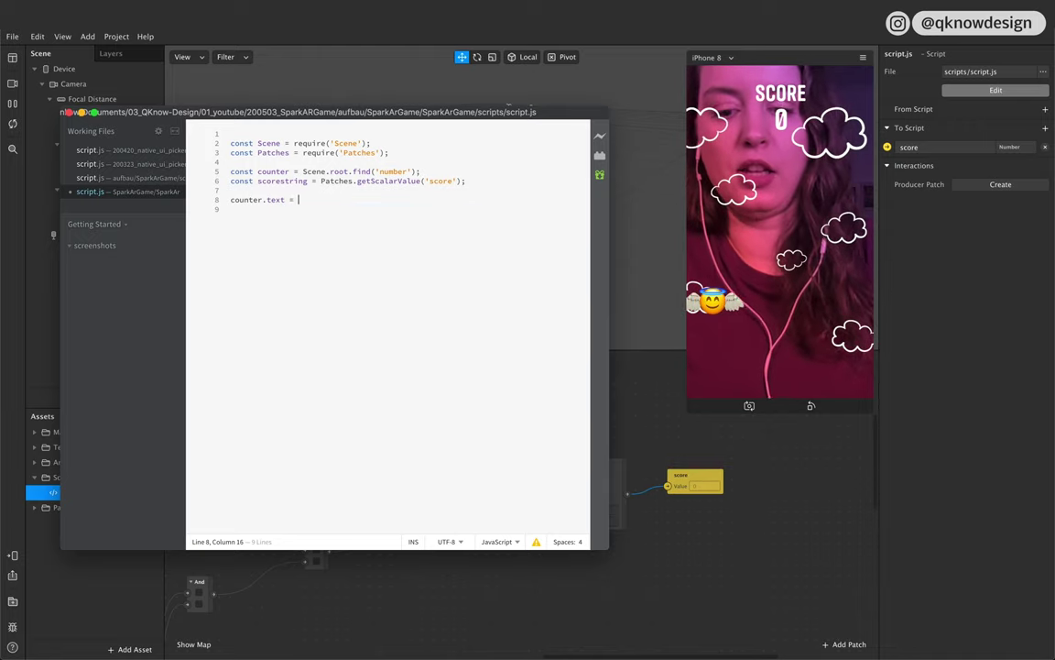
type("scorestring")
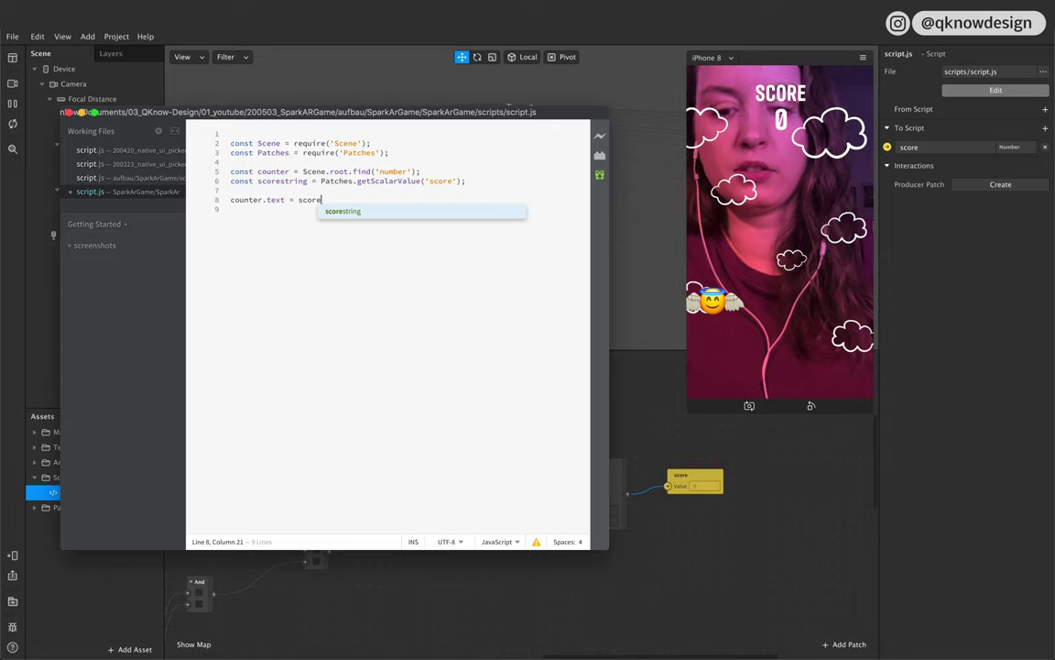
key("Return")
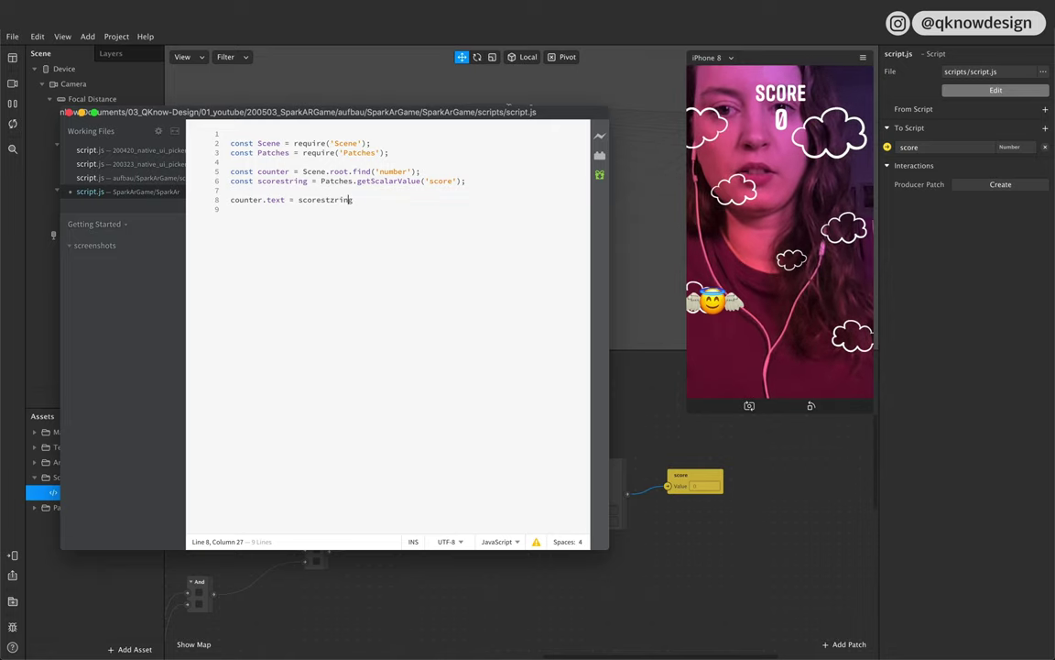
key("Left")
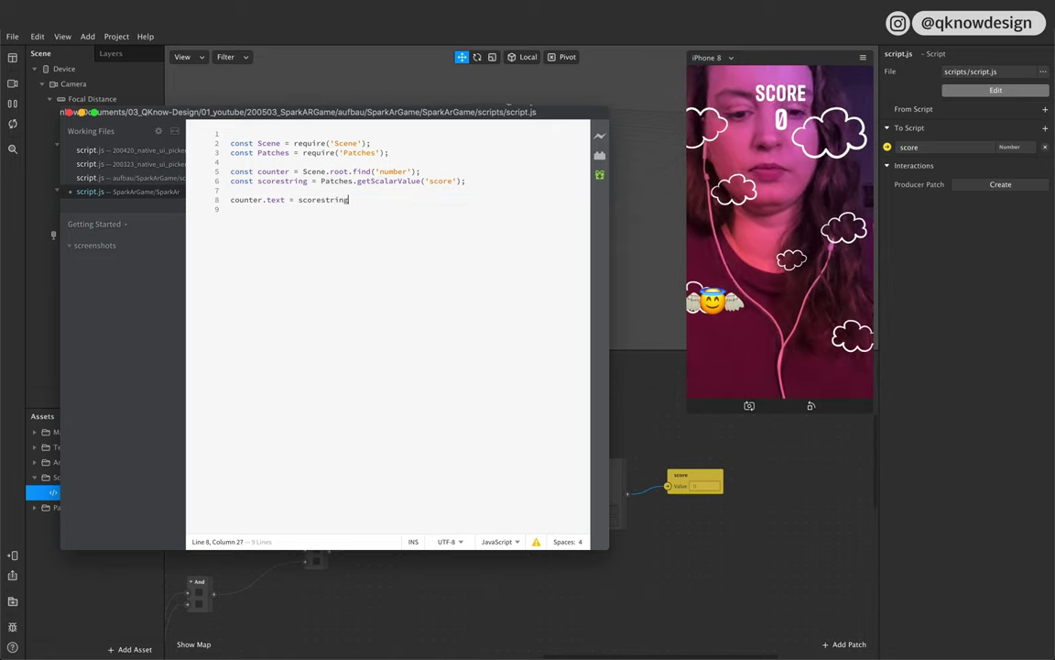
type(".toStri")
key("Return")
key("BackSpace")
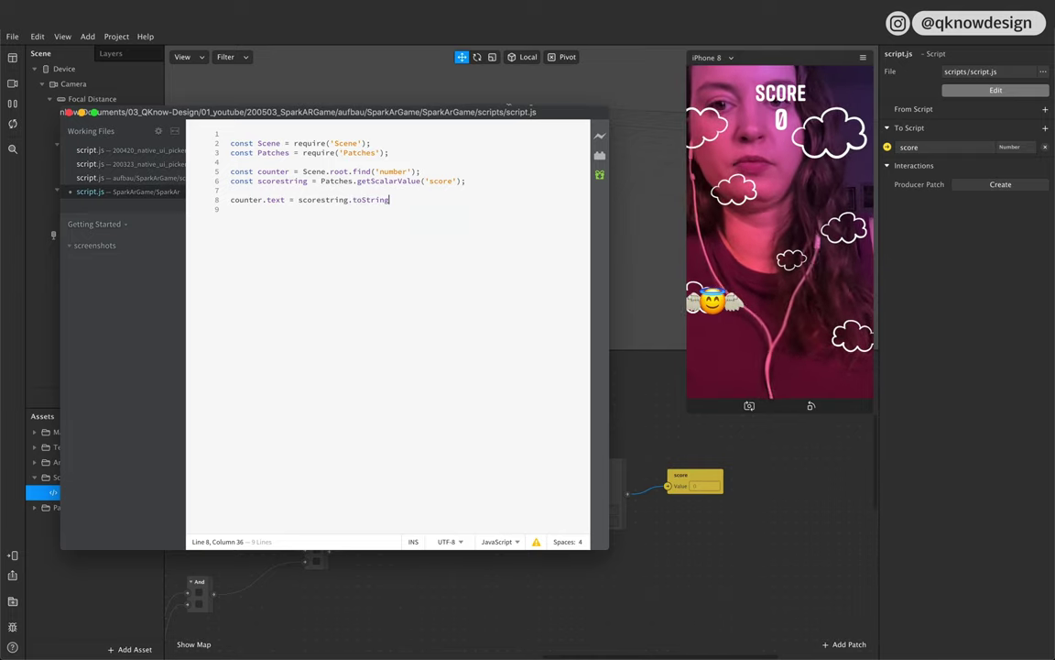
type("(")
key("BackSpace")
key("Right")
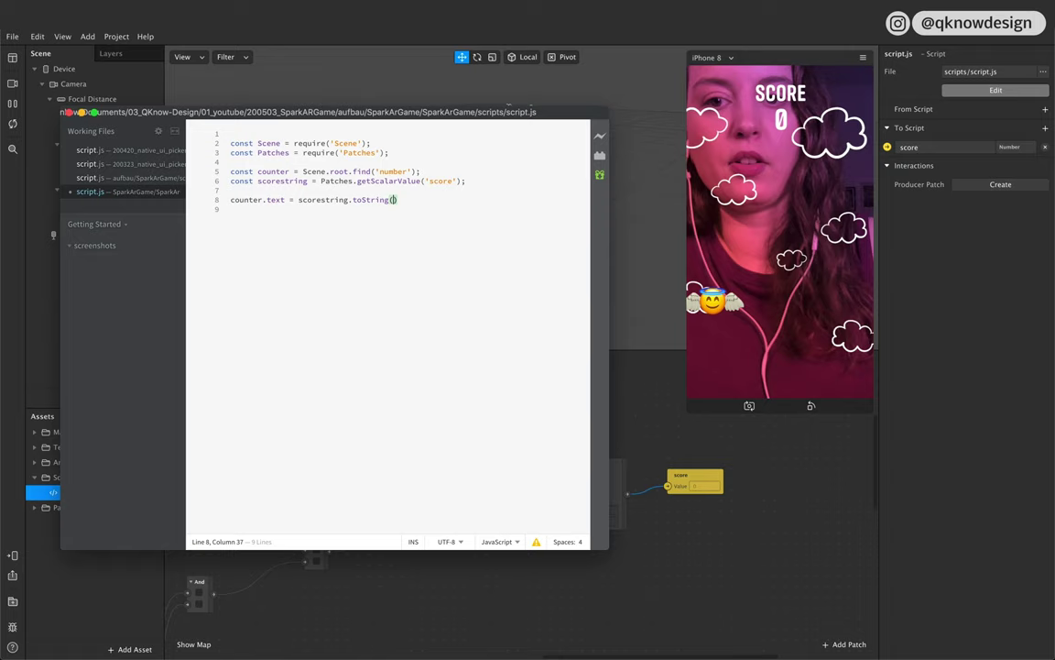
type(";")
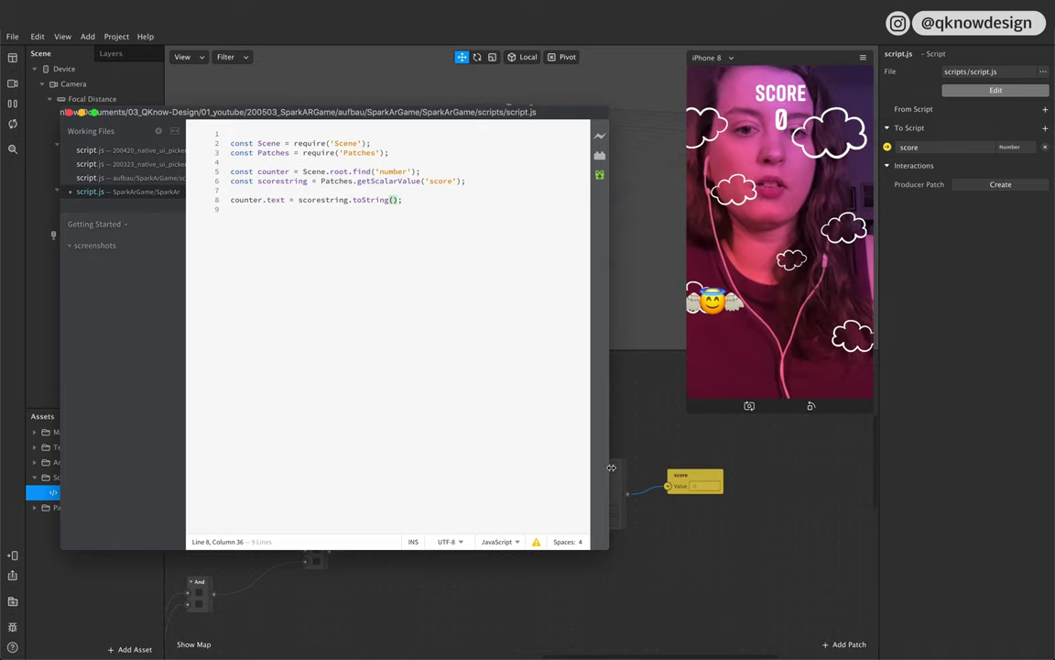
Step: Return to Spark AR Studio and restart the effect preview to test the scripted score display against the Counter patch
left_click_drag(515, 110, 486, 189)
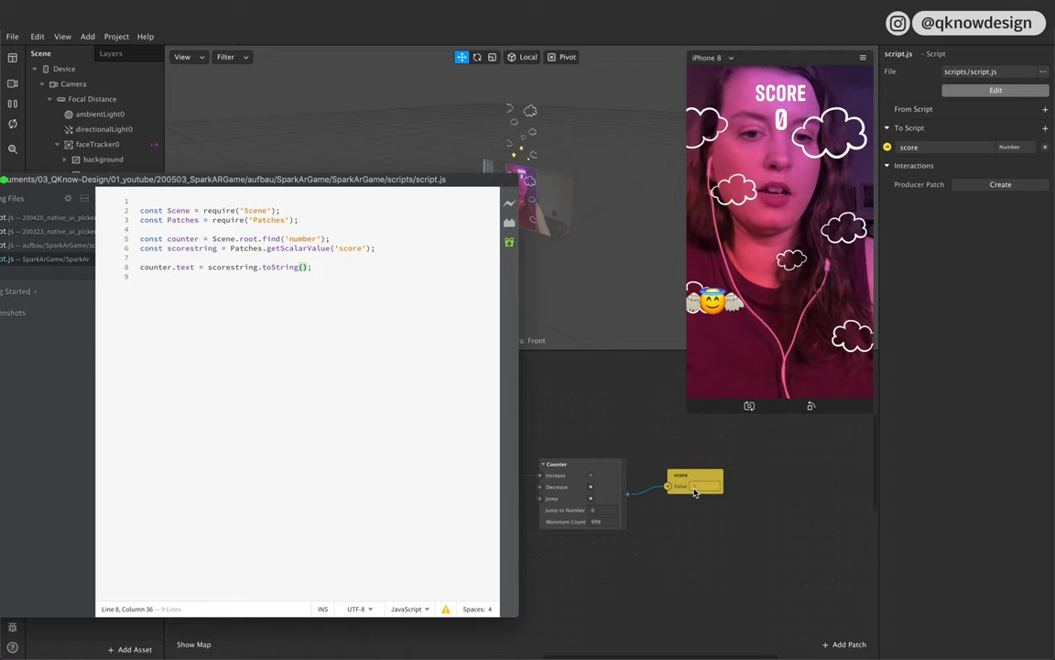
left_click_drag(291, 172, 392, 139)
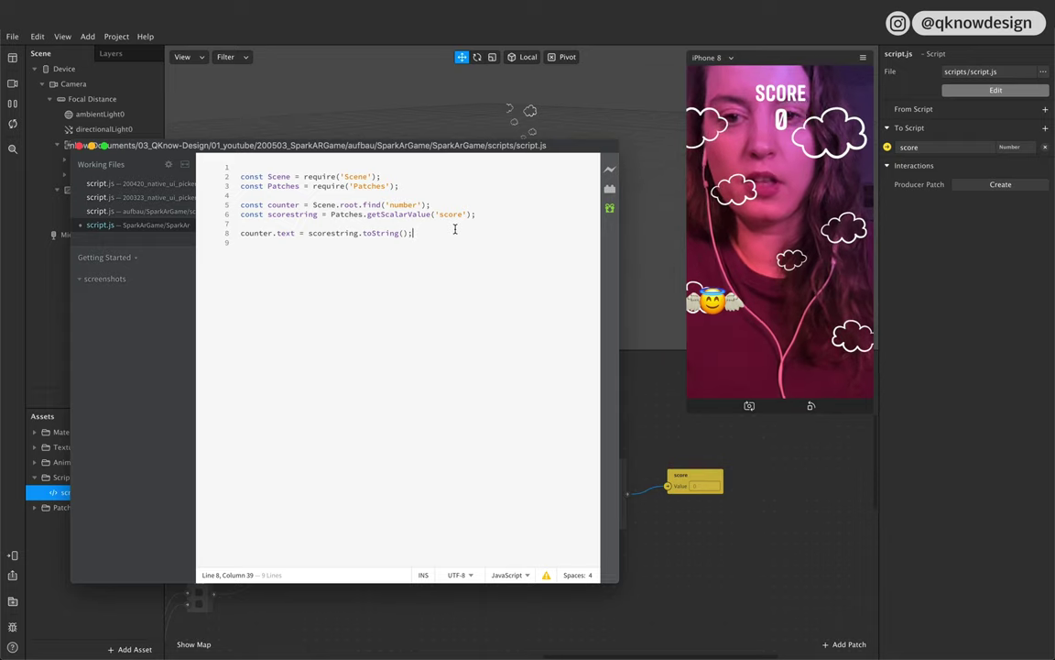
left_click(813, 407)
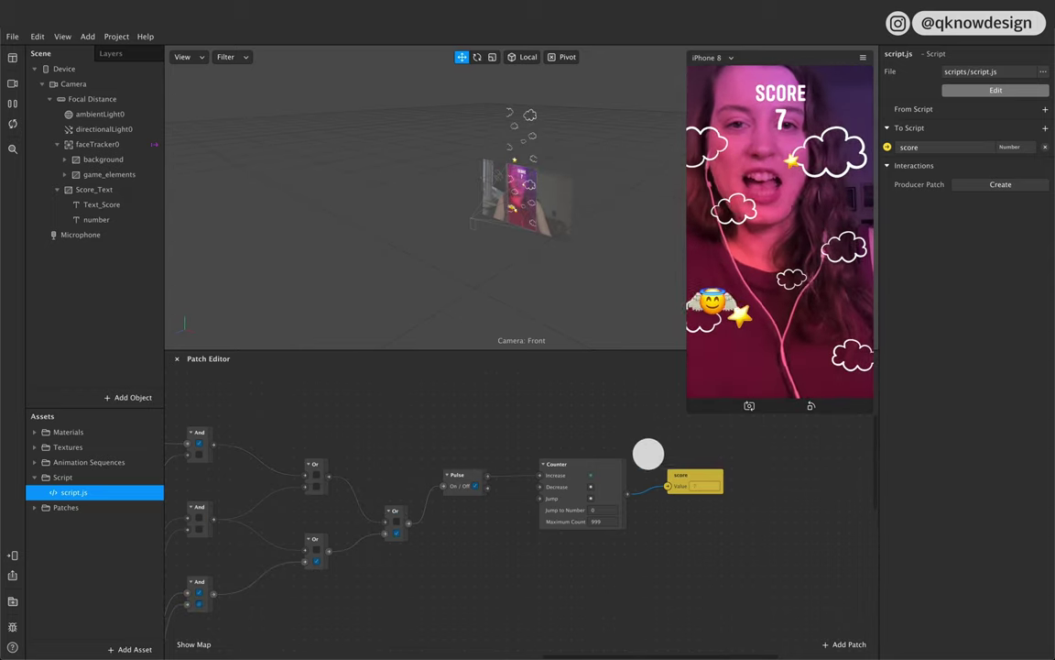
scroll(542, 585, "left", 5)
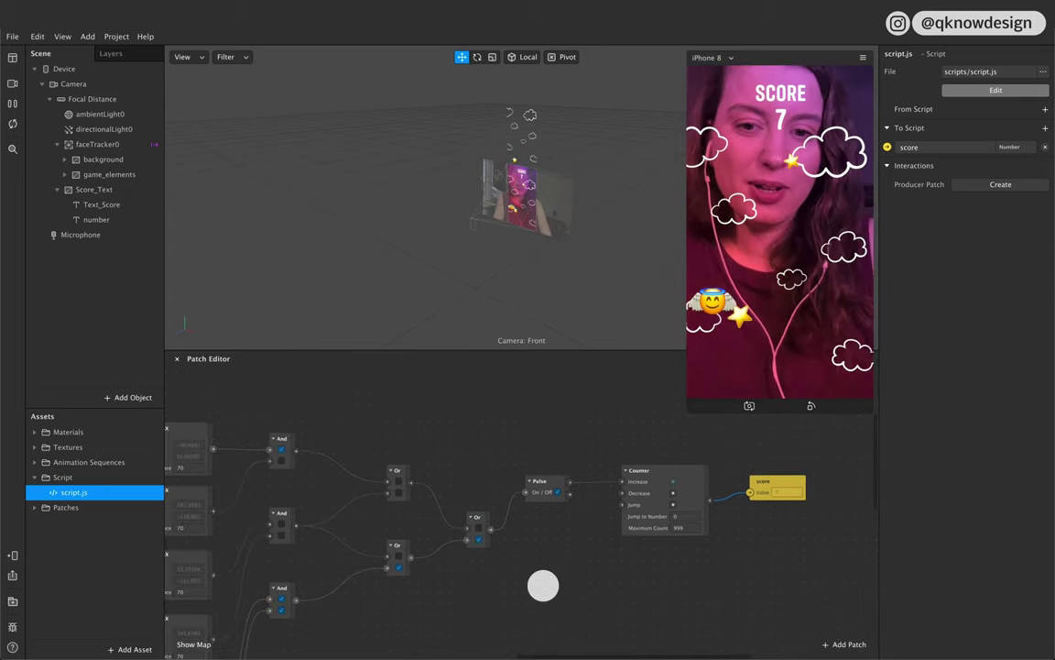
scroll(542, 584, "down", 3)
scroll(542, 584, "left", 3)
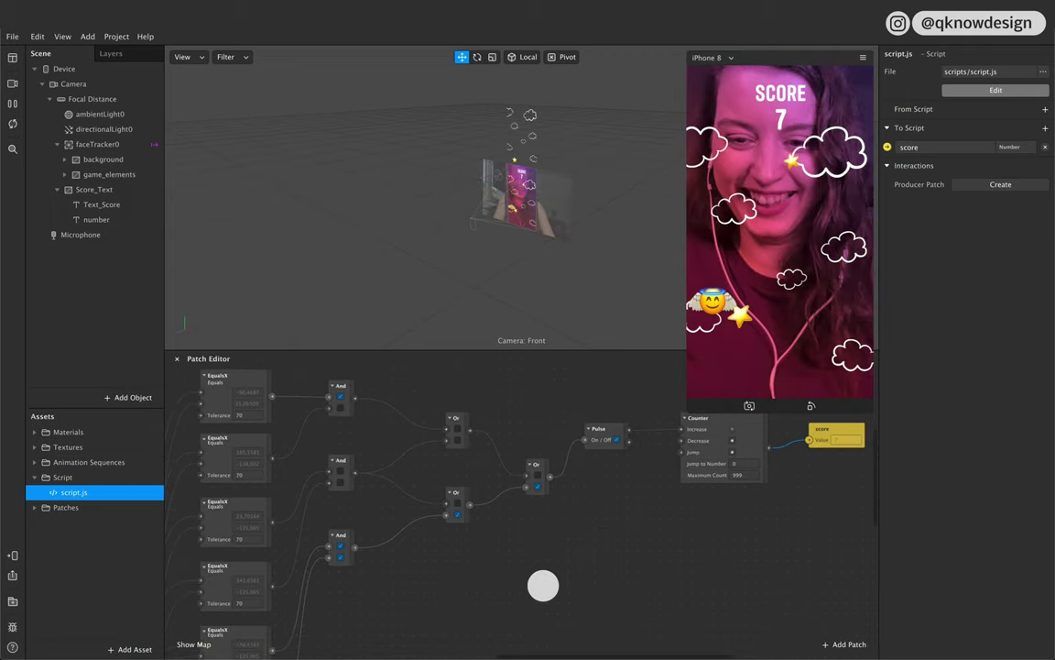
Step: Restart the effect preview and make the error1 and error0 planes inside game_elements visible
scroll(542, 585, "down", 5)
scroll(543, 584, "left", 2)
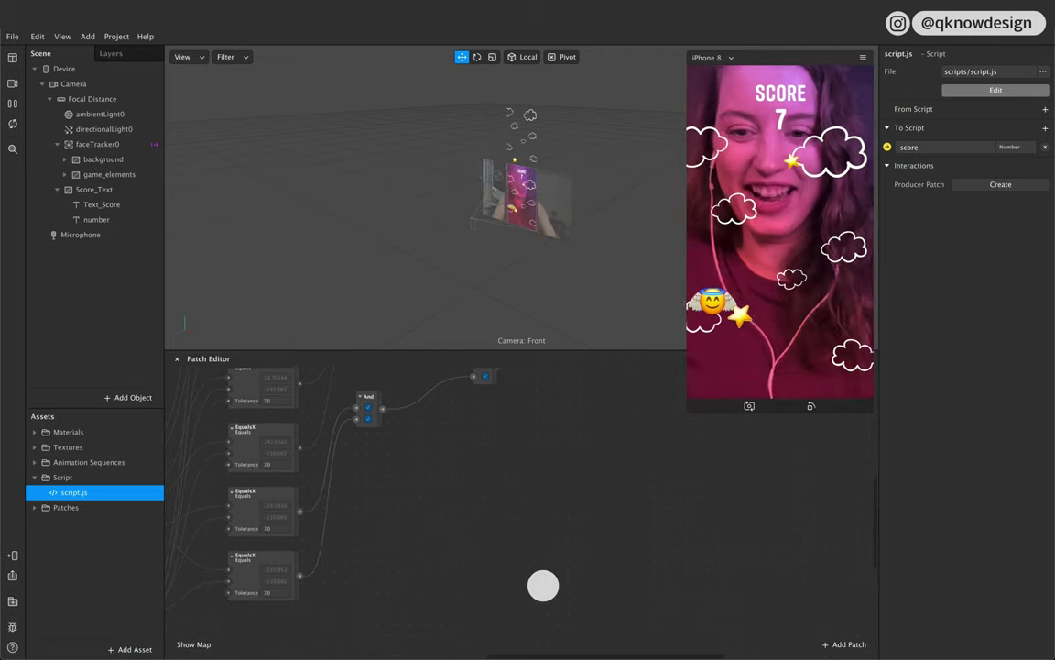
scroll(542, 584, "down", 5)
scroll(542, 585, "left", 3)
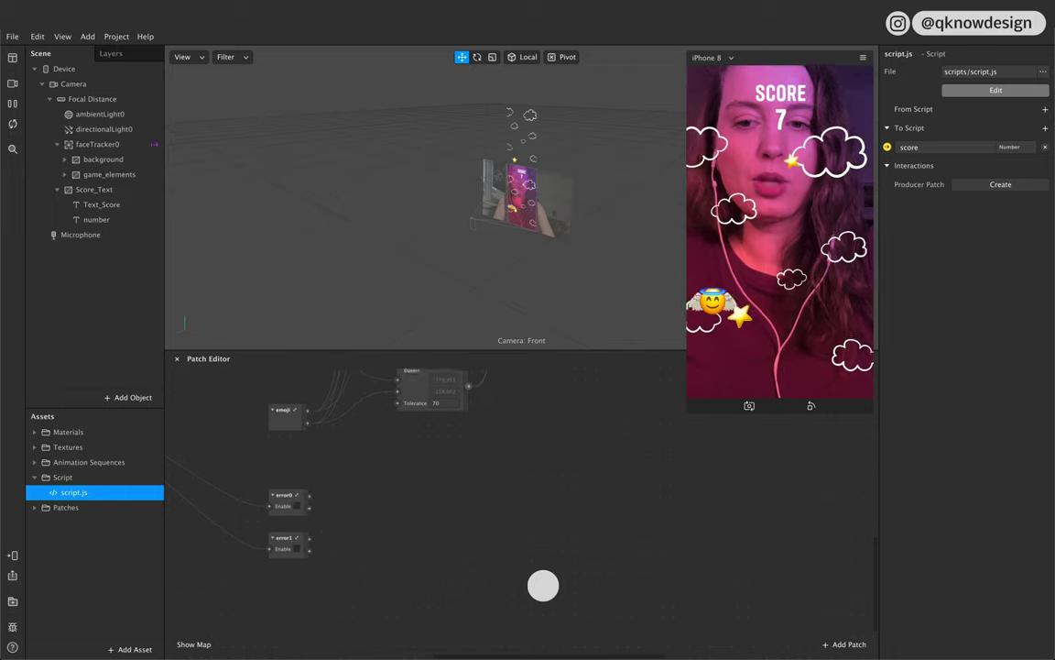
scroll(543, 584, "up", 3)
scroll(542, 585, "left", 2)
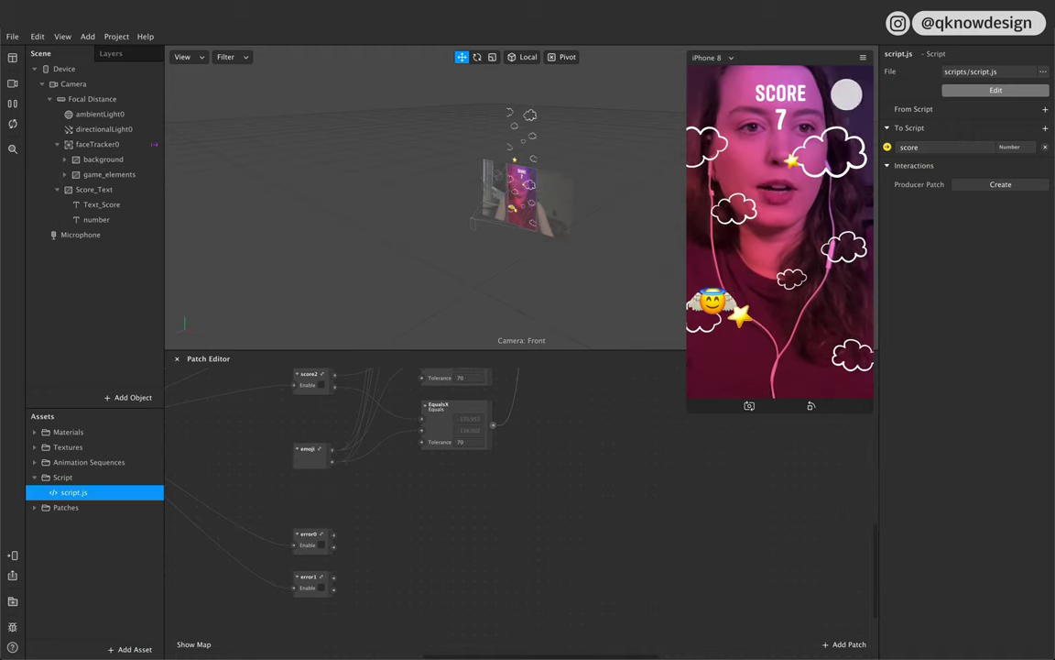
left_click(11, 124)
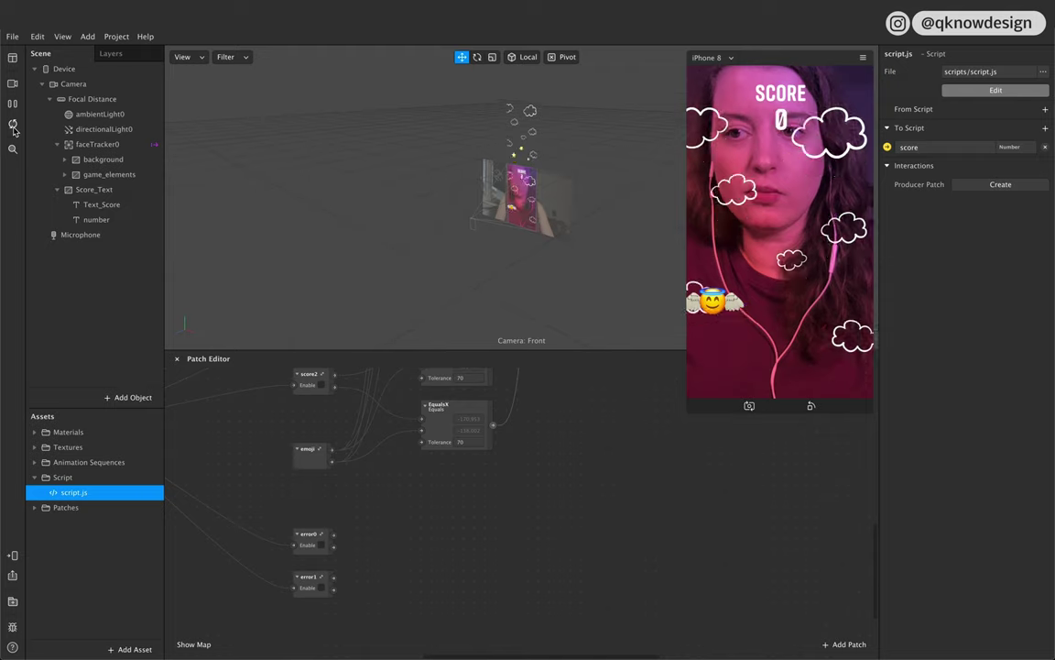
left_click(65, 174)
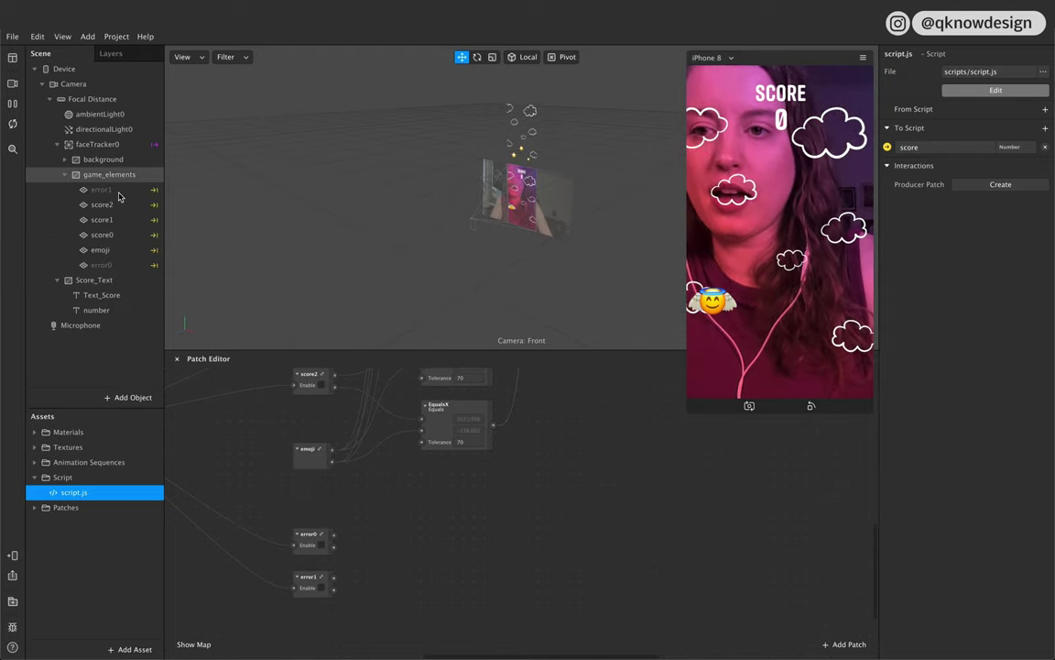
left_click(101, 190)
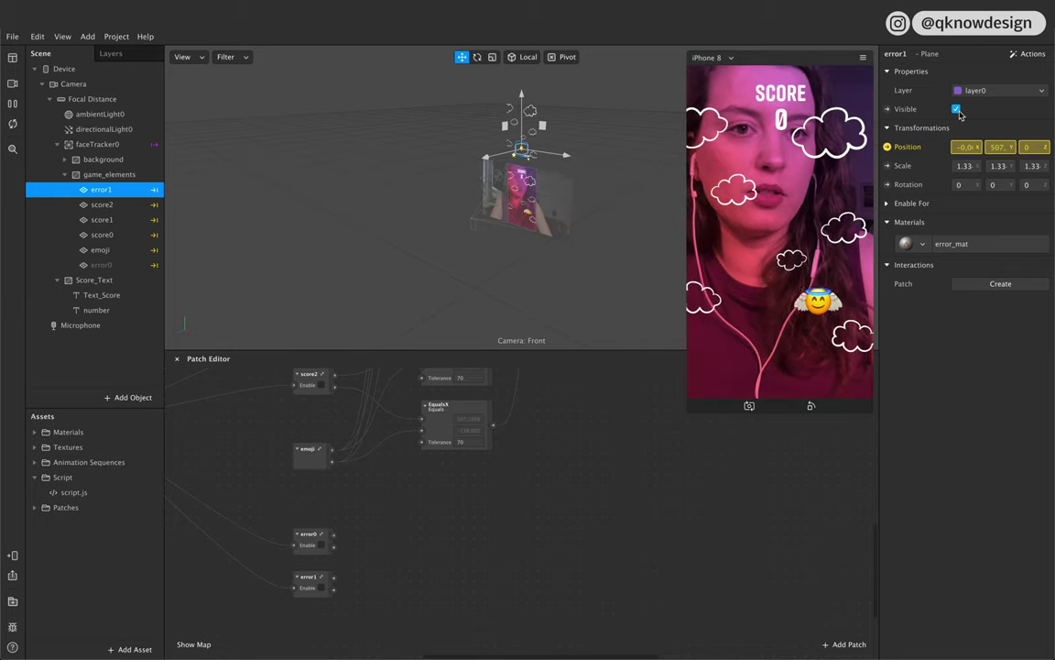
left_click(103, 265)
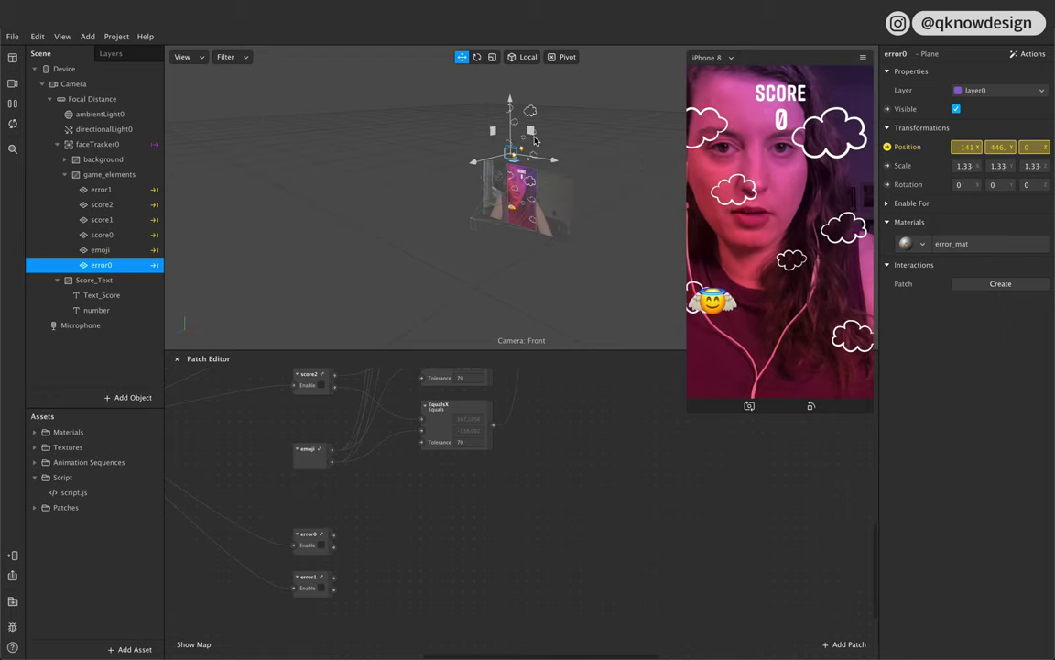
Step: Duplicate score2's two EqualsX patches with their And patch and place the copies beside the error0 and error1 patches
scroll(398, 572, "right", 3)
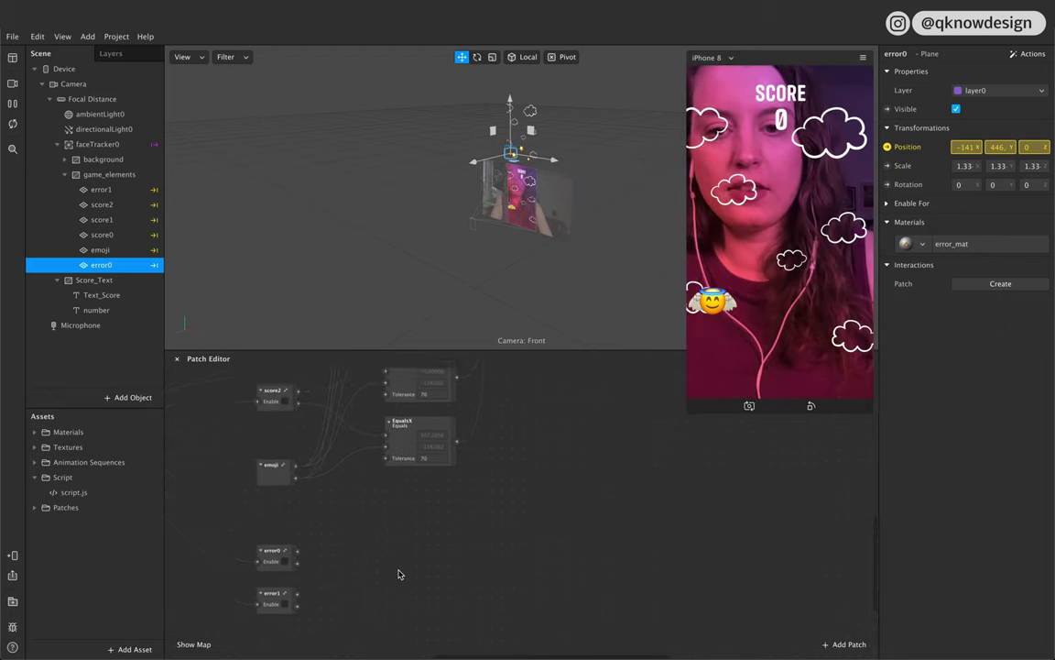
scroll(399, 571, "up", 5)
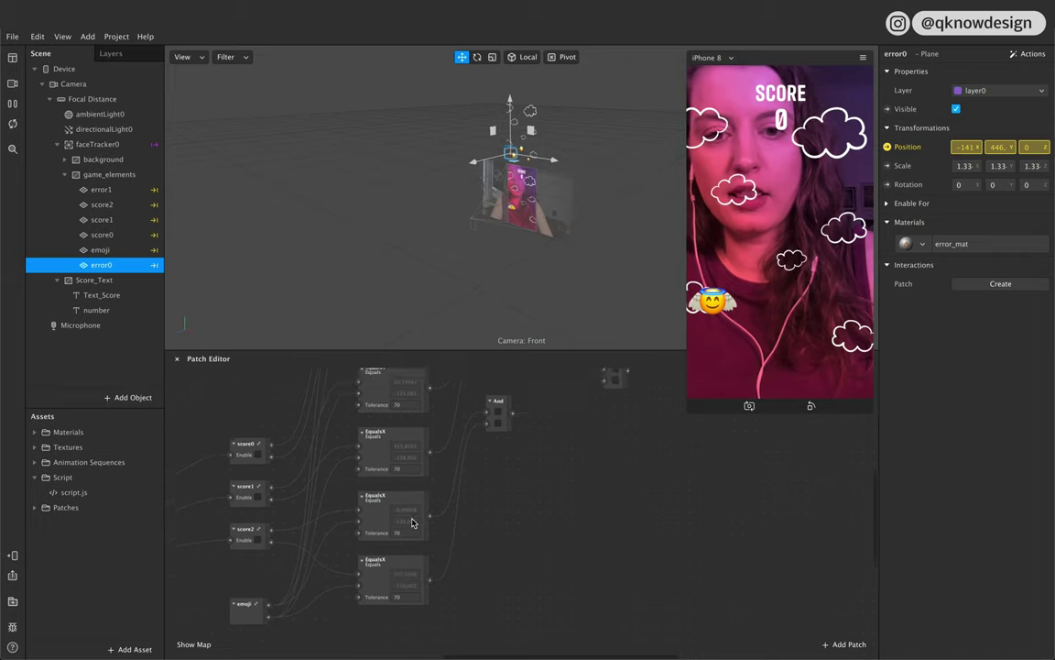
left_click(391, 561)
left_click(371, 596, "shift")
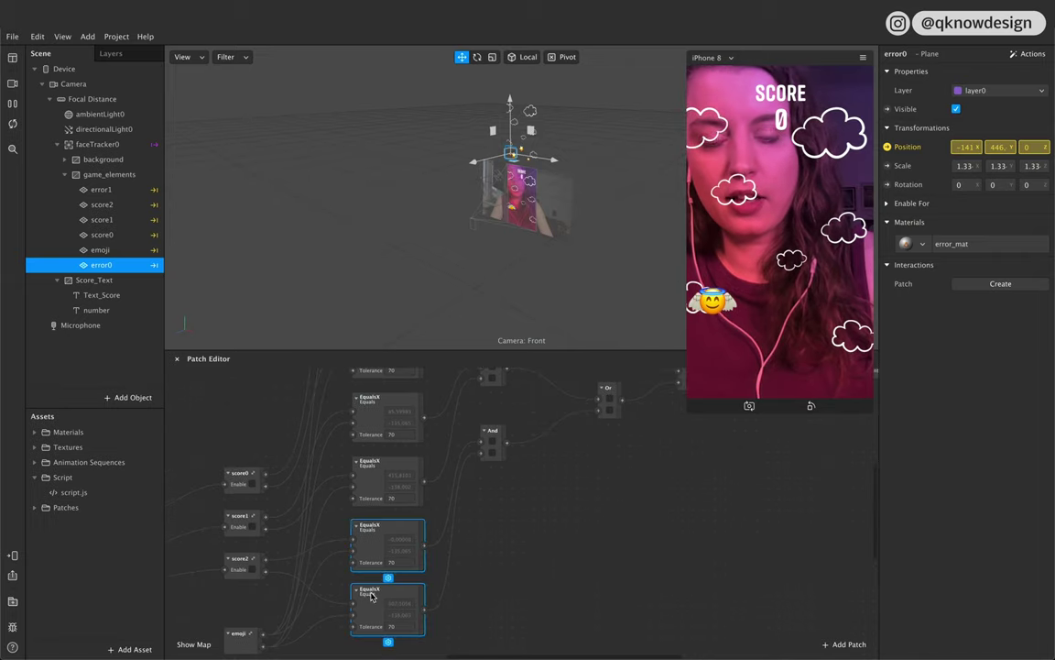
left_click(489, 442, "shift")
scroll(392, 560, "down", 1)
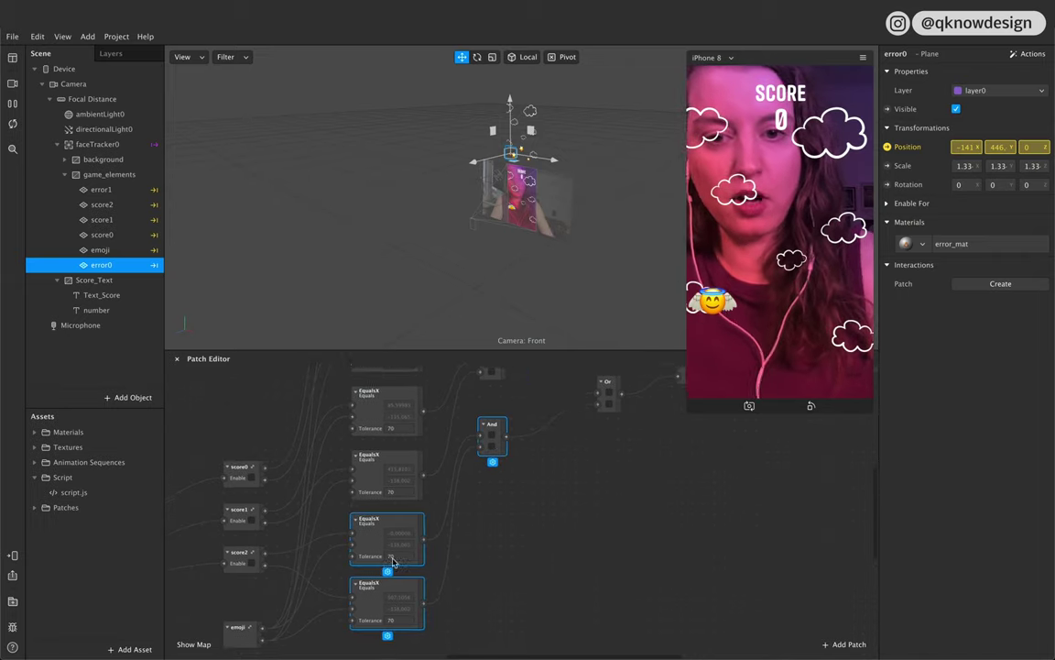
scroll(392, 561, "down", 5)
scroll(435, 559, "down", 3)
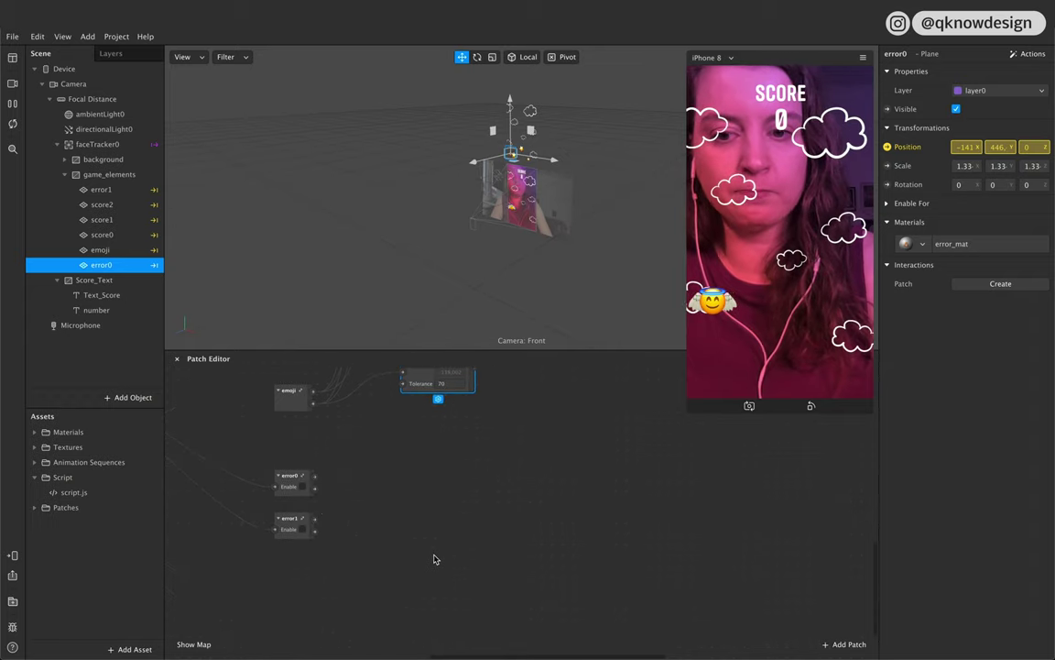
key("super+c")
key("super+v")
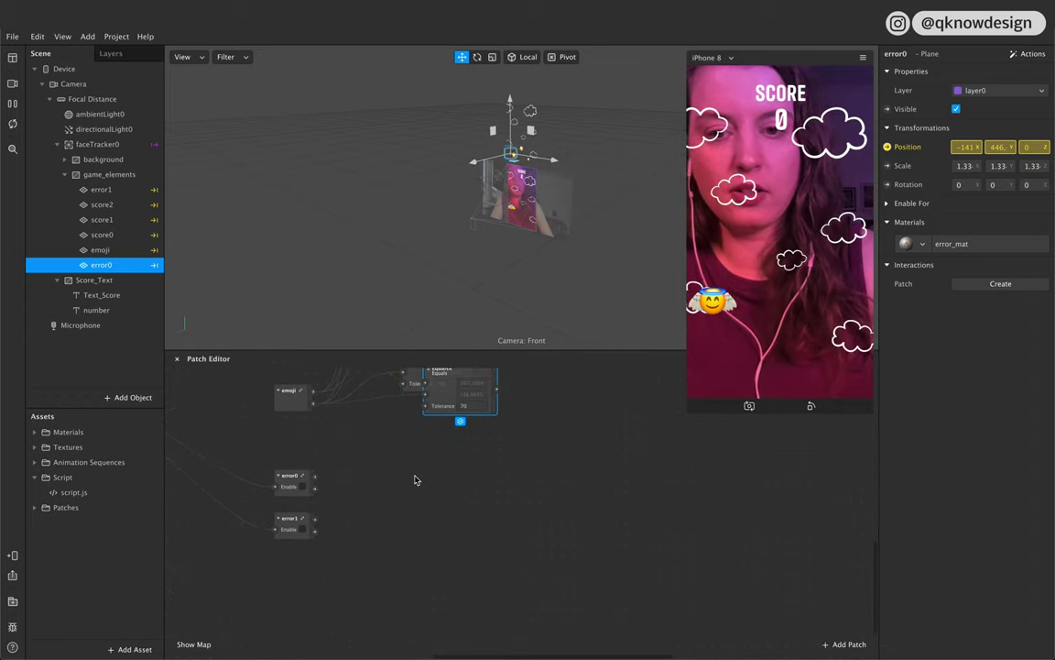
key("super+v")
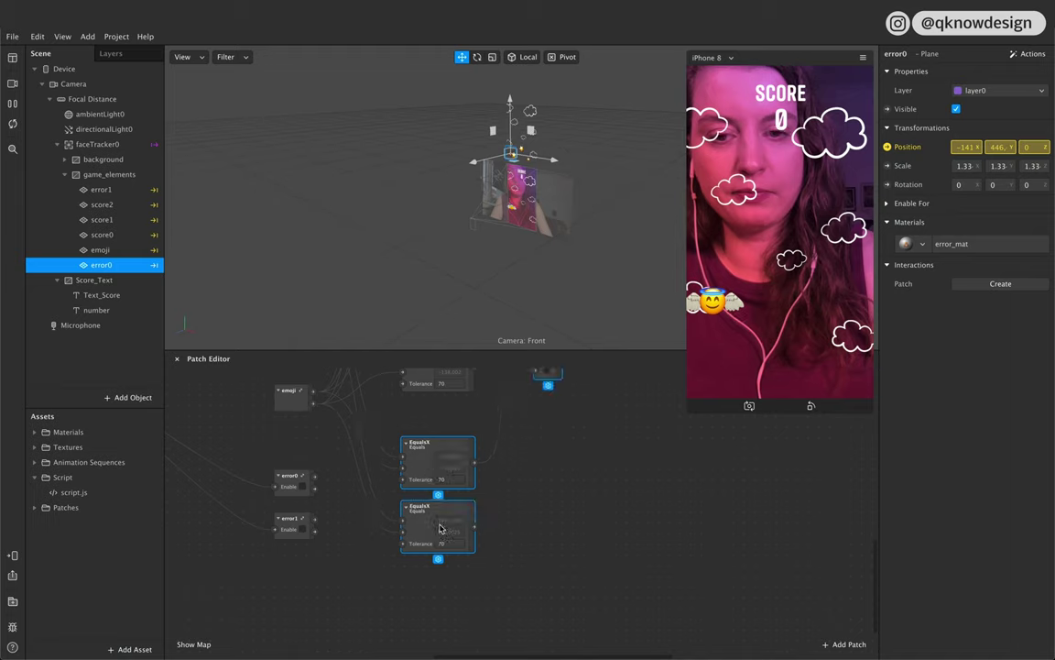
scroll(440, 528, "up", 2)
left_click_drag(464, 477, 466, 476)
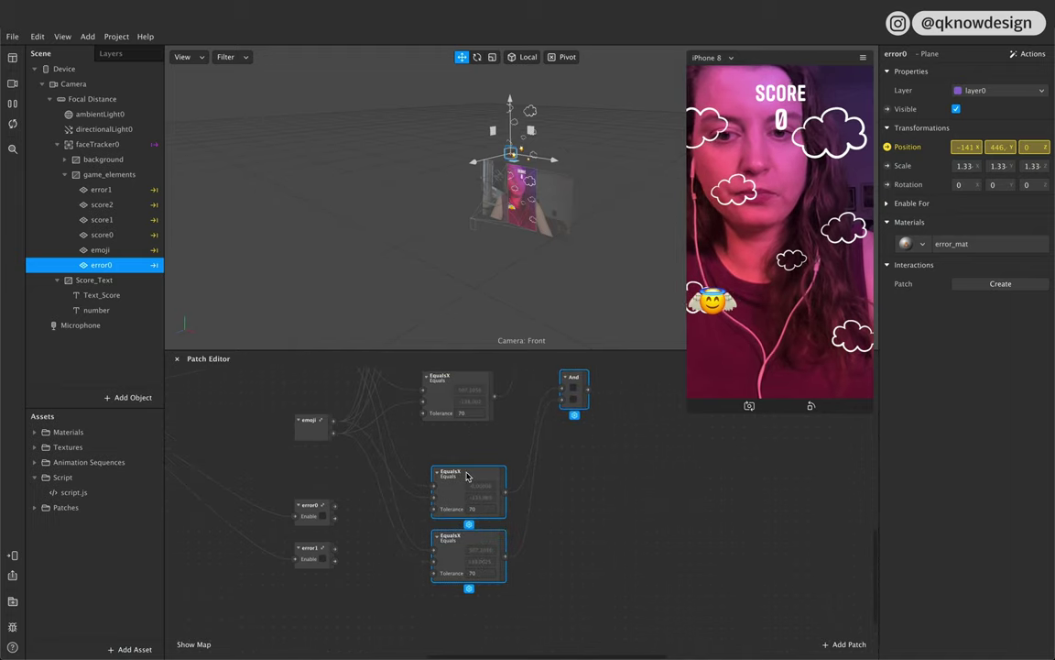
Step: Disconnect score2 from both copied EqualsX patches and connect error0's X output to the first input of the upper one
left_click(412, 485)
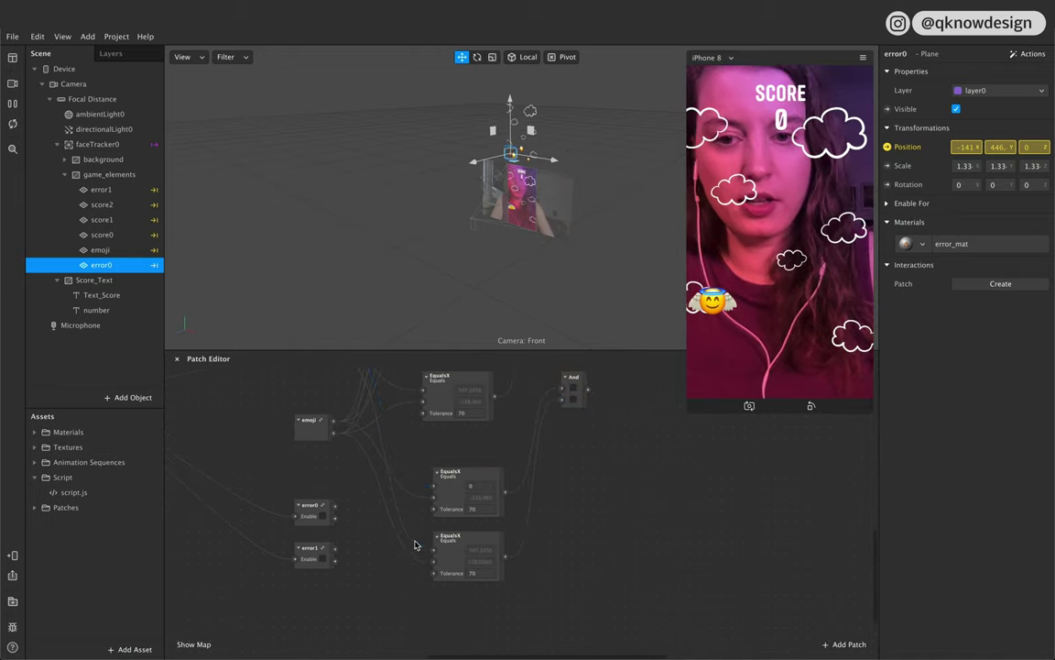
left_click_drag(417, 549, 377, 495)
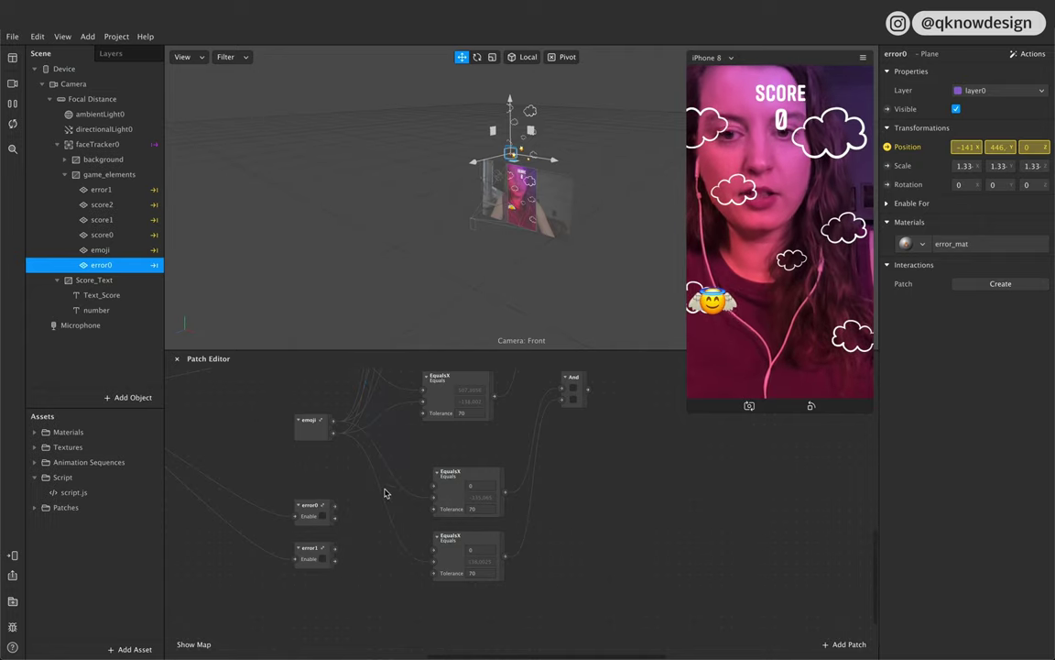
scroll(385, 494, "up", 5)
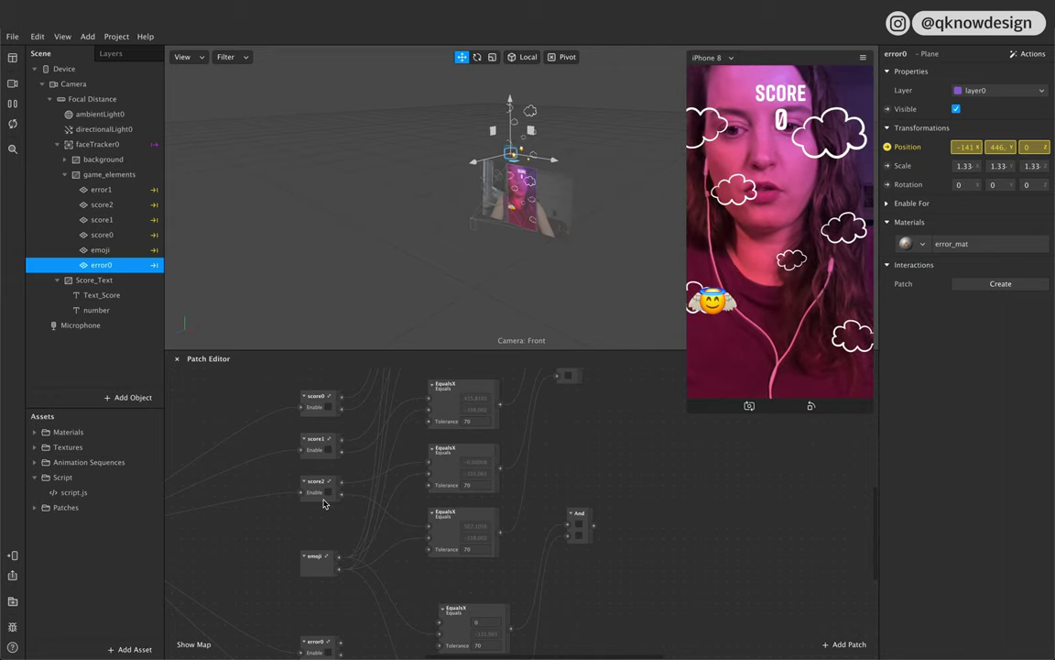
scroll(322, 495, "down", 5)
left_click_drag(352, 516, 450, 498)
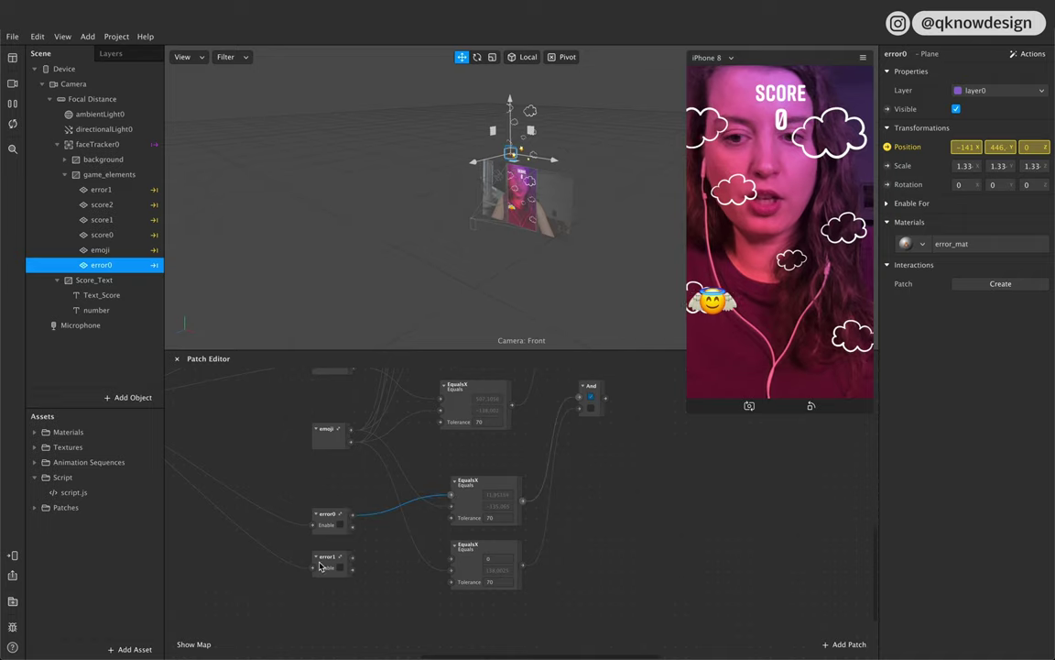
Step: Move the copied And patch next to its EqualsX pair and connect error0's Y output to the lower EqualsX's first input
scroll(291, 509, "right", 2)
left_click_drag(310, 541, 408, 537)
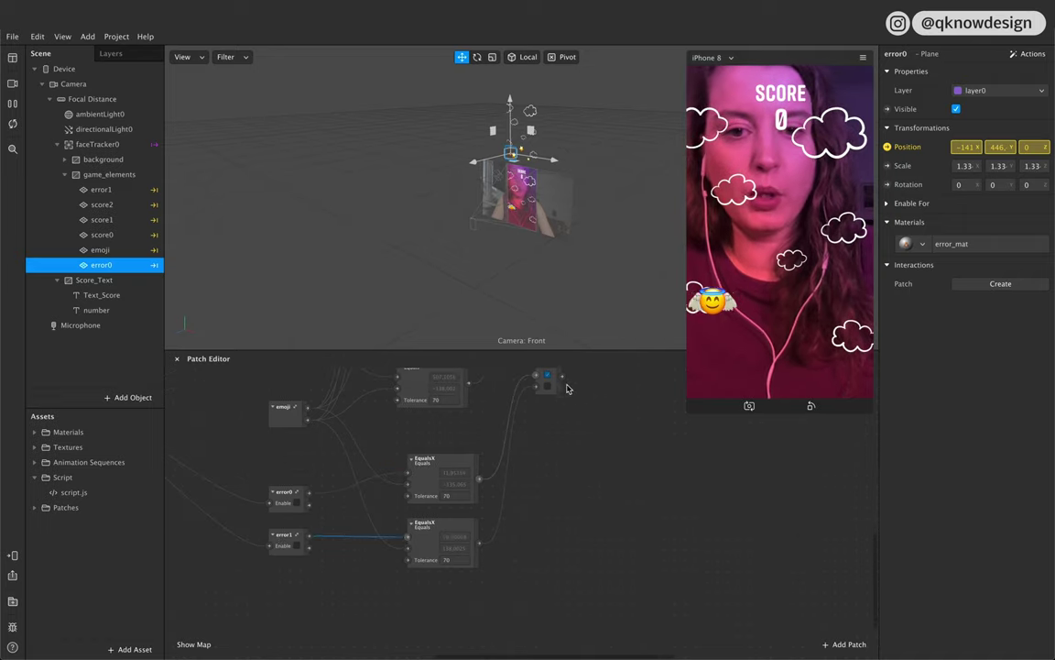
left_click_drag(552, 386, 552, 508)
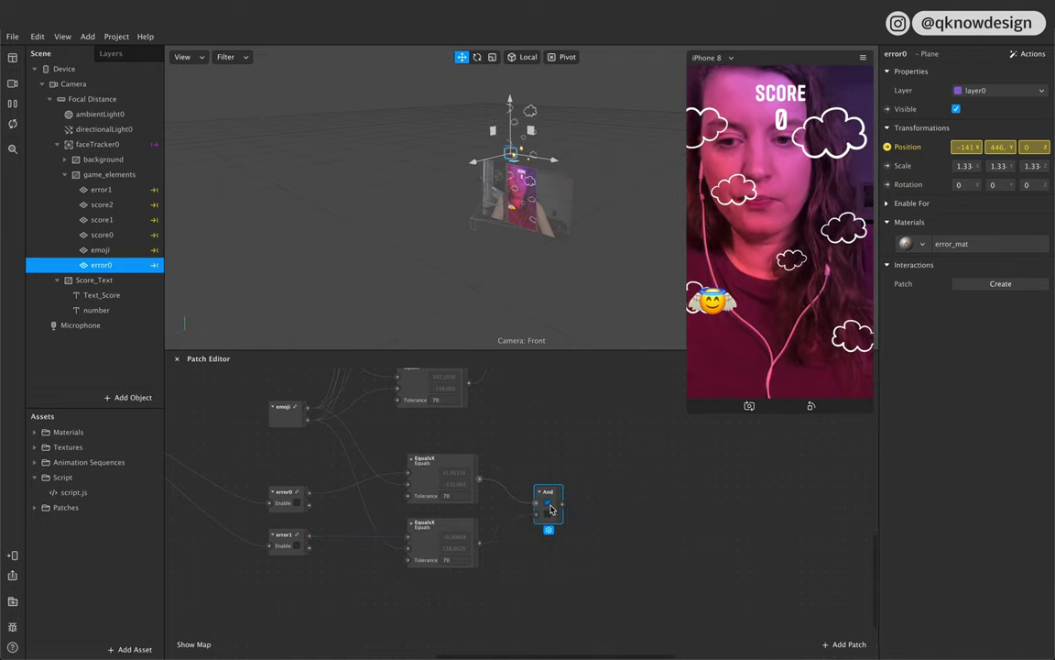
left_click(333, 542)
left_click_drag(309, 504, 409, 542)
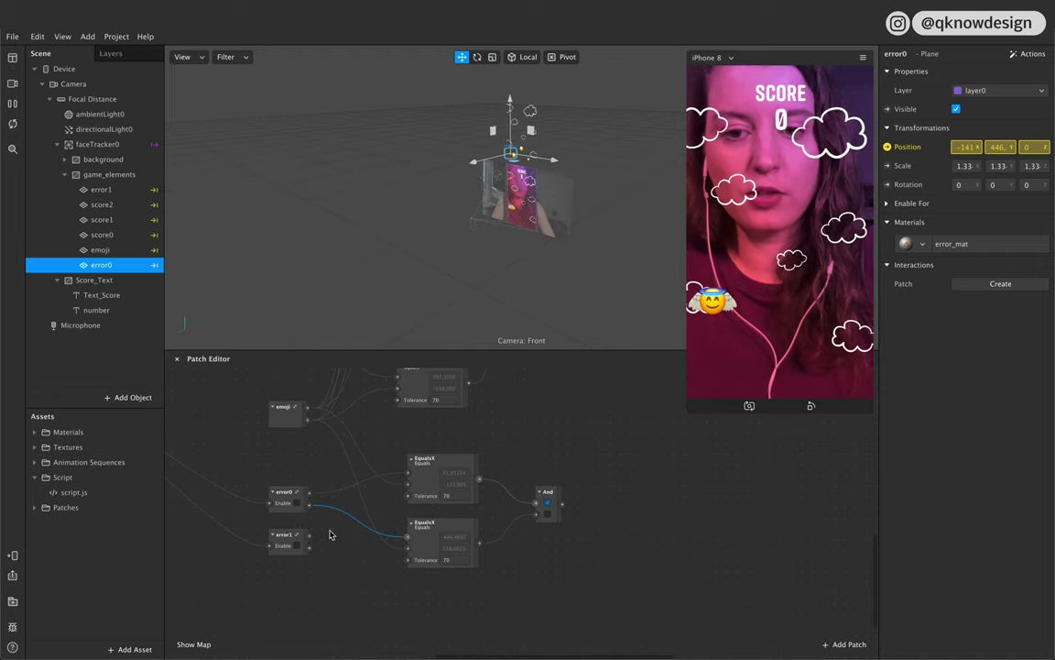
Step: Duplicate error0's two EqualsX patches and their And patch, and place the copies directly below the originals
scroll(330, 532, "down", 2)
left_click_drag(408, 385, 520, 530)
key("super+d")
left_click_drag(483, 460, 455, 563)
scroll(453, 558, "down", 2)
scroll(453, 559, "down", 1)
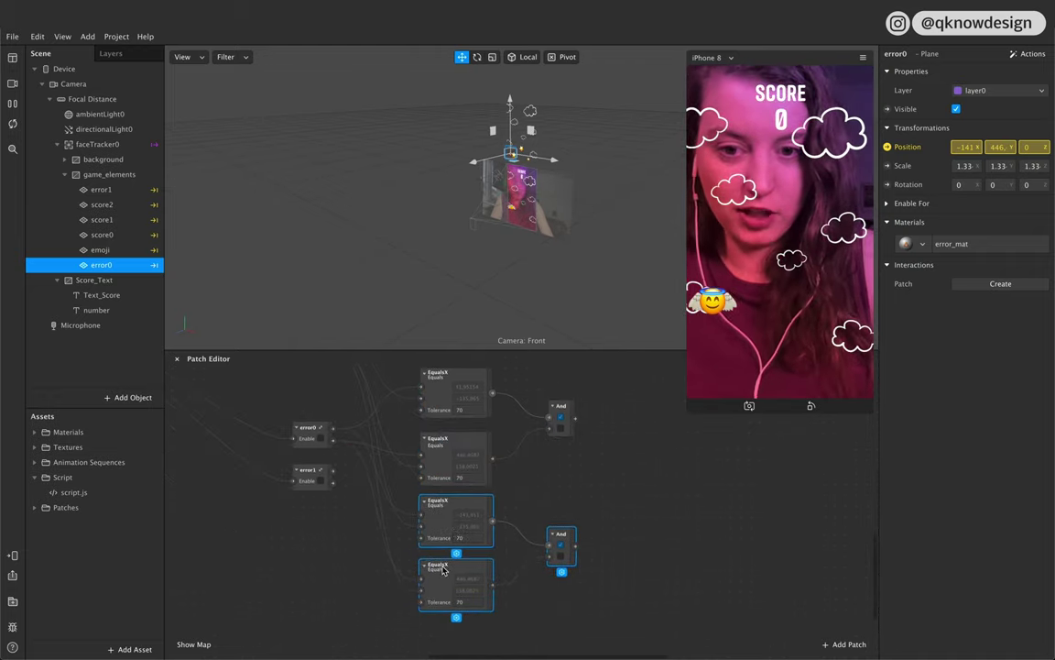
left_click(364, 597)
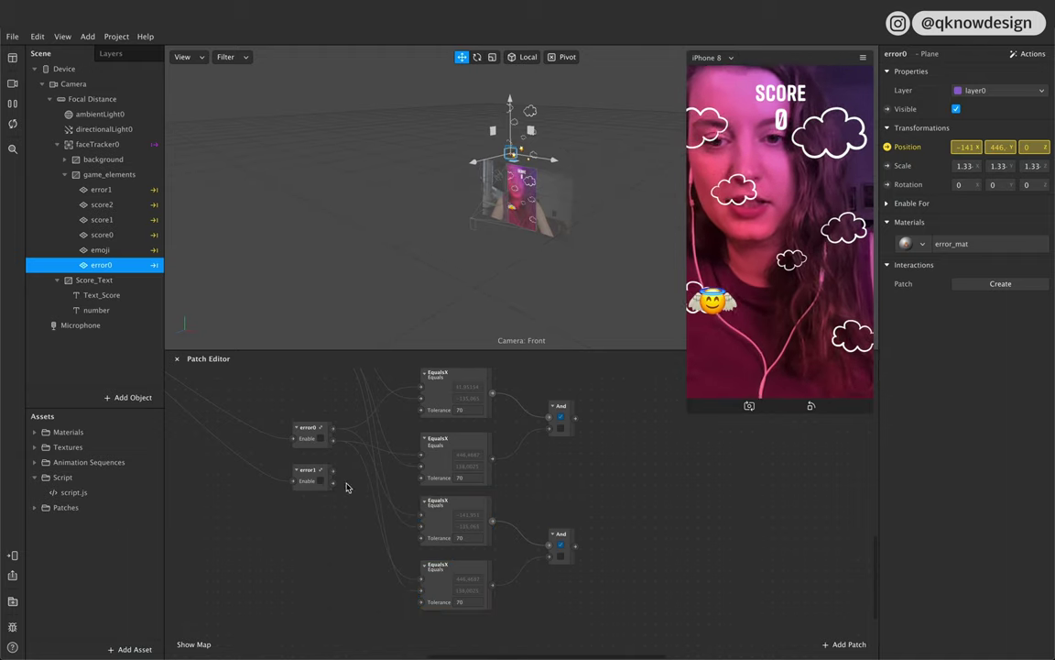
Step: Replace error0's connections to the new EqualsX pair with error1's X and Y outputs, and line up the lower And patch
mouse_move(412, 583)
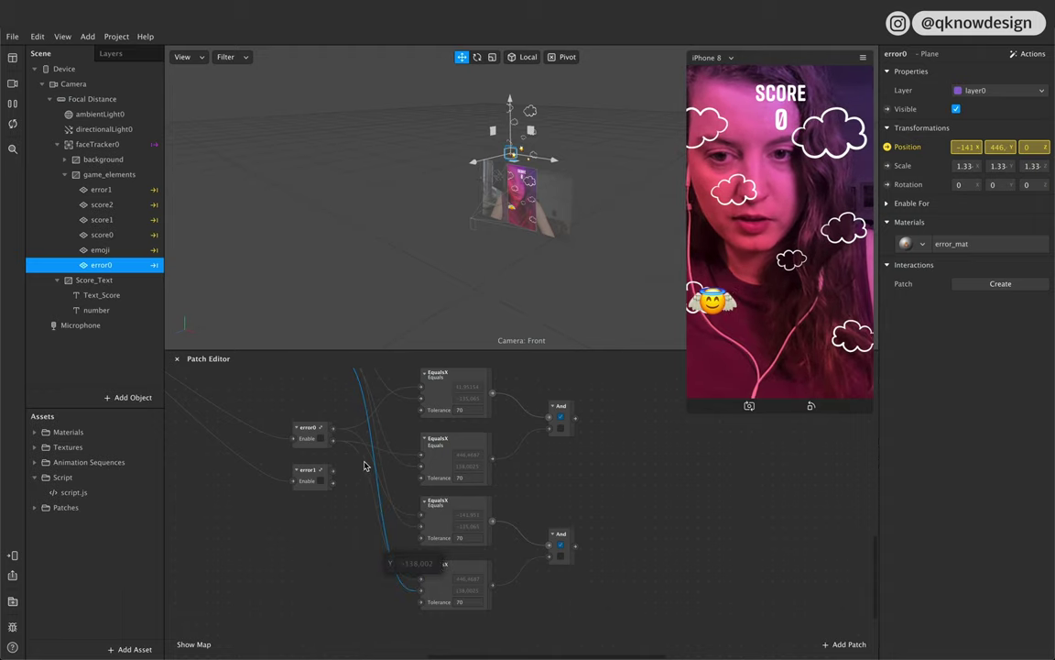
mouse_move(410, 519)
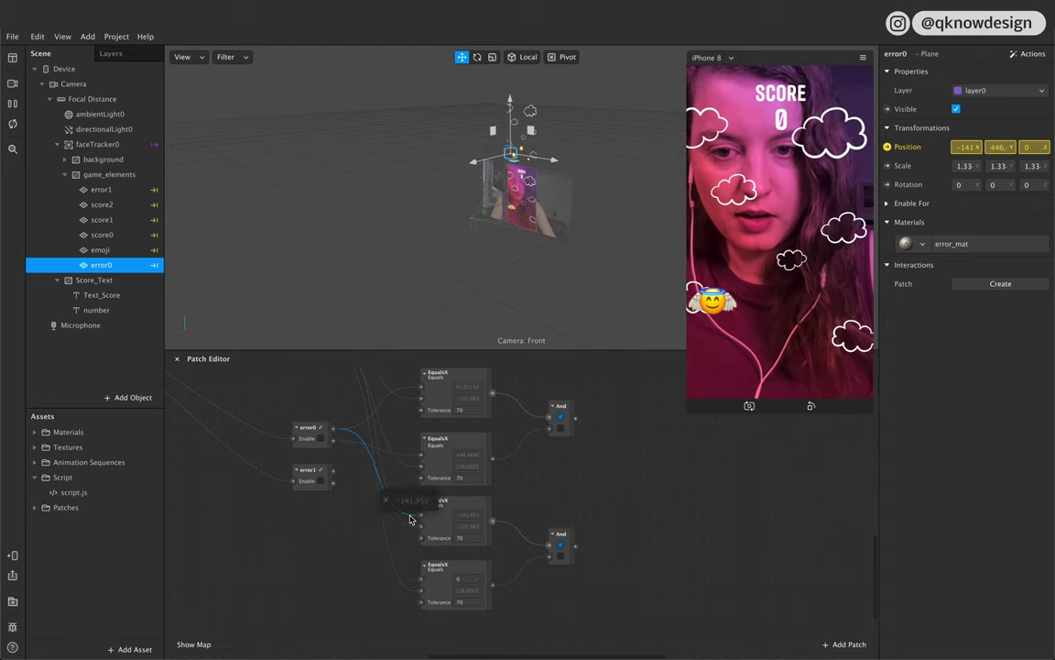
left_click_drag(333, 471, 410, 516)
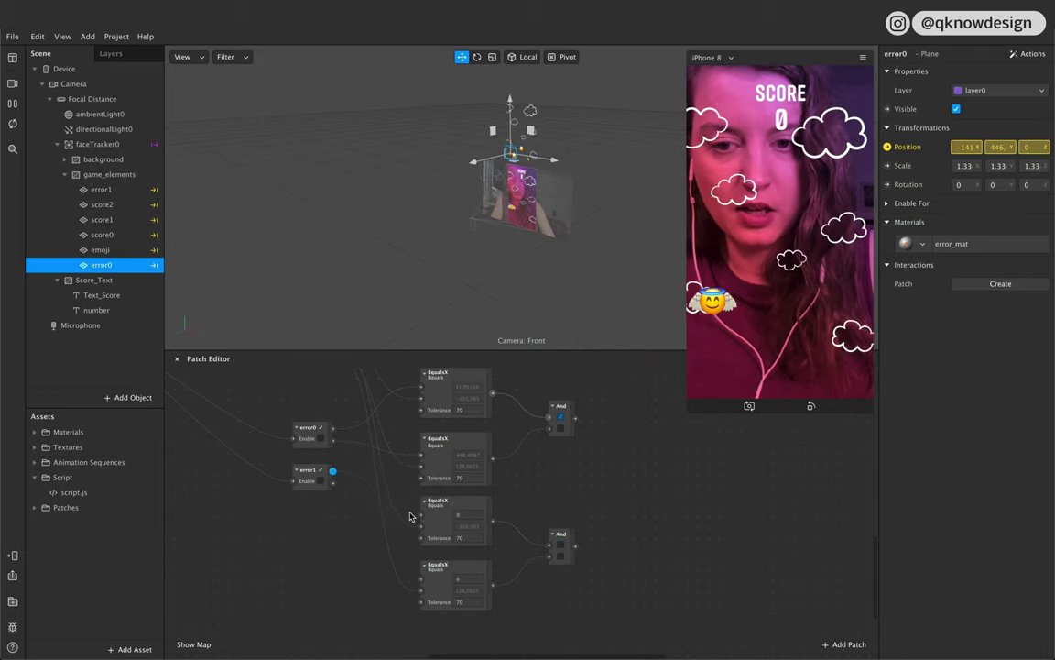
scroll(384, 541, "right", 5)
scroll(384, 541, "up", 3)
left_click_drag(420, 612, 424, 574)
scroll(471, 557, "down", 3)
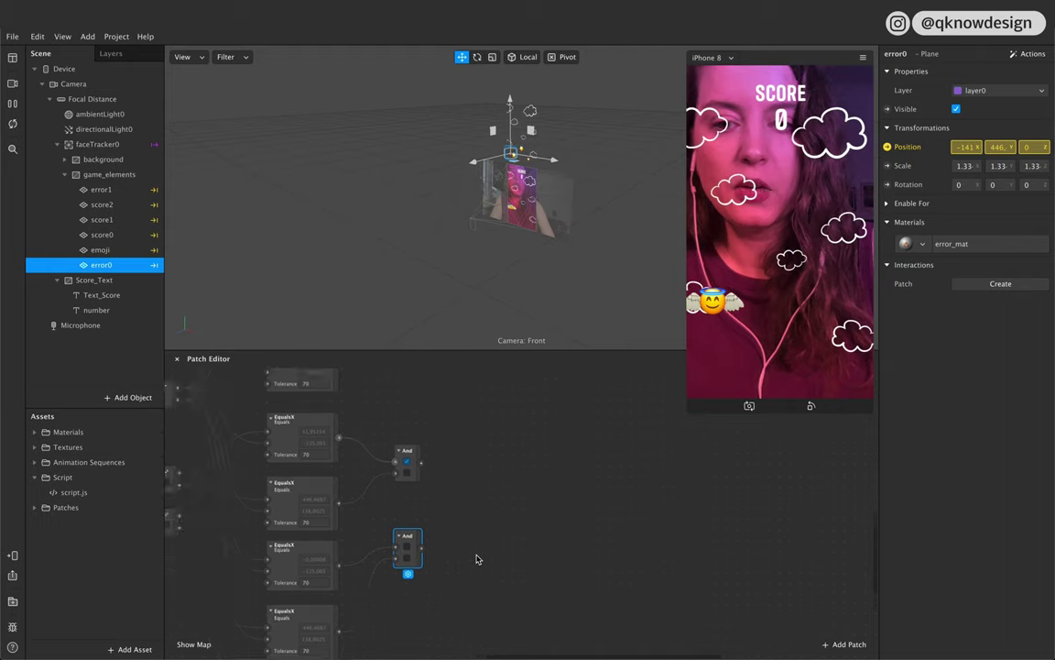
left_click_drag(424, 519, 425, 530)
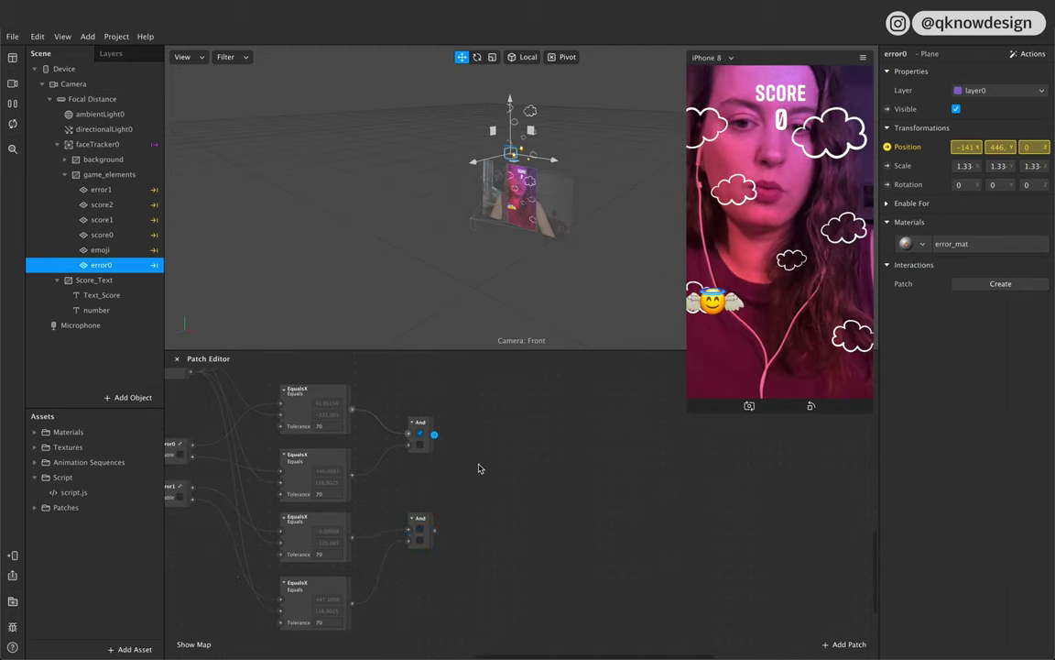
Step: Add an Or patch after the error checks and connect the outputs of both error And patches to it
right_click(478, 466)
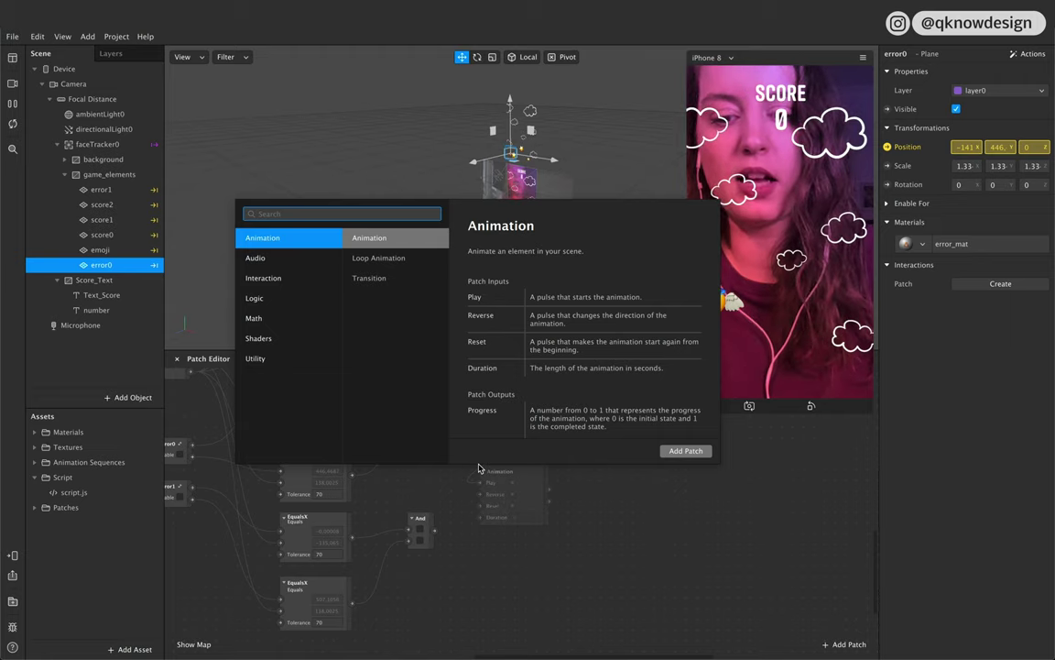
type("or")
key("Return")
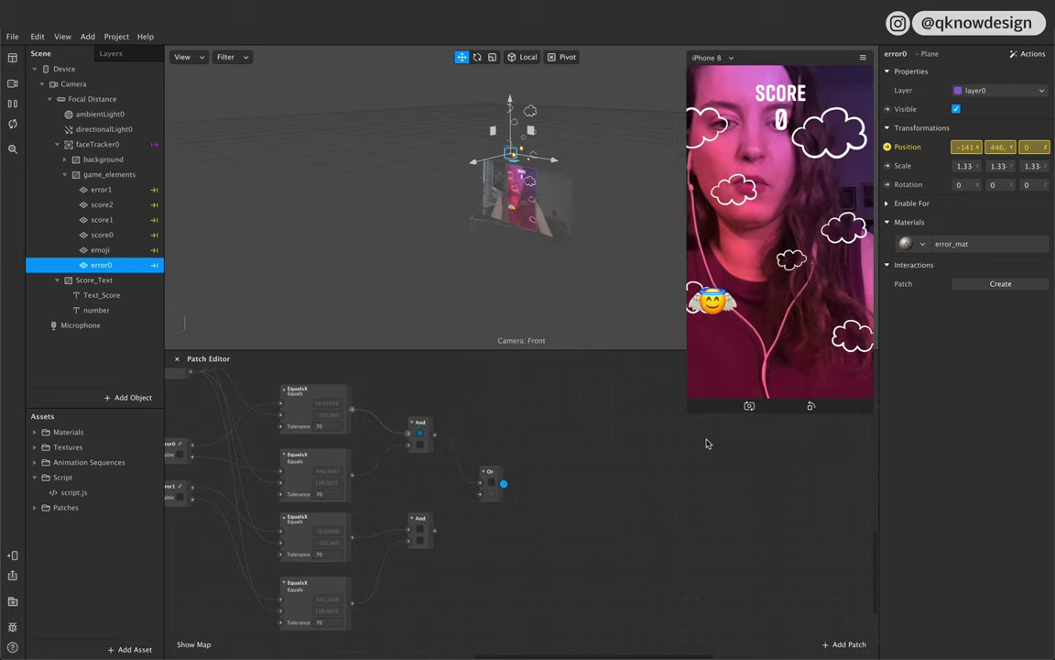
left_click_drag(436, 531, 483, 495)
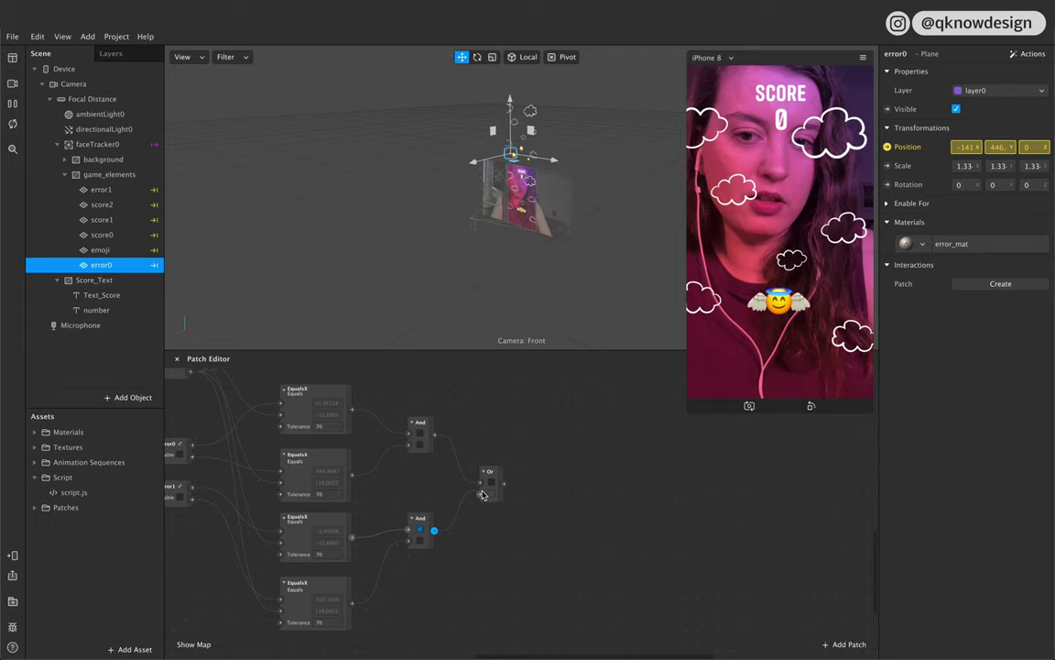
Step: Open the Tolerance value of error0's upper EqualsX patch for editing
scroll(343, 568, "left", 2)
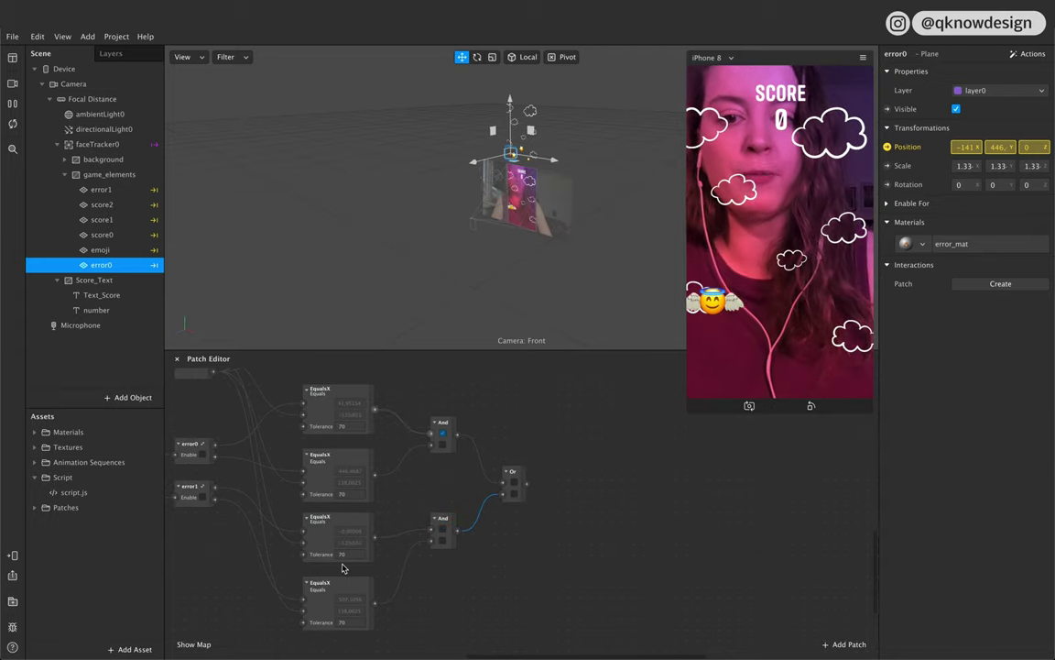
scroll(343, 569, "down", 1)
left_click(345, 423)
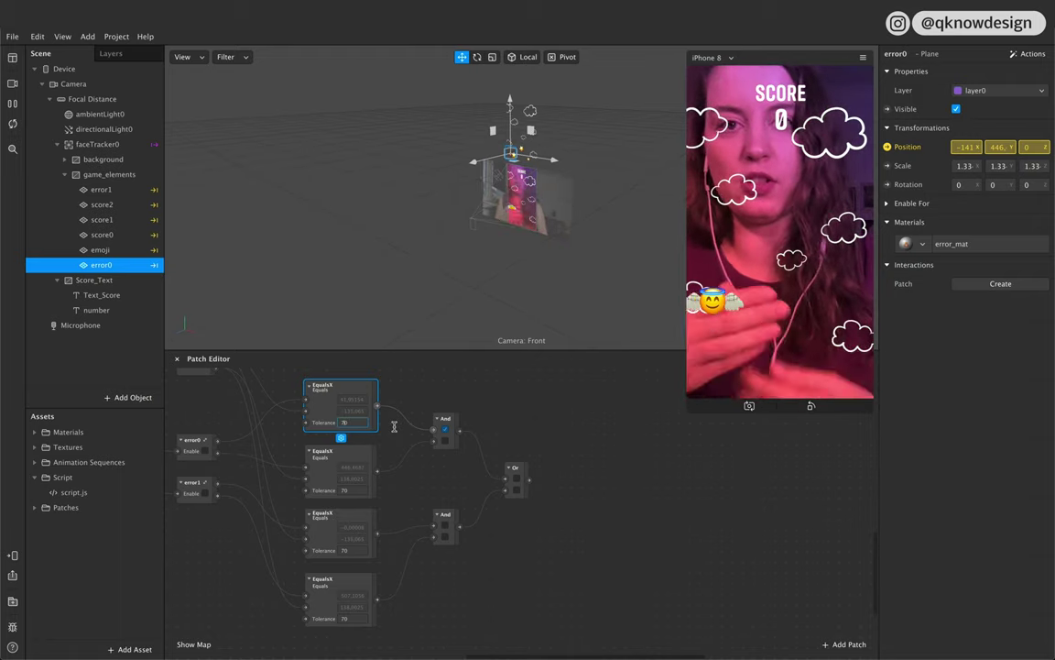
scroll(394, 426, "up", 5)
scroll(394, 426, "left", 3)
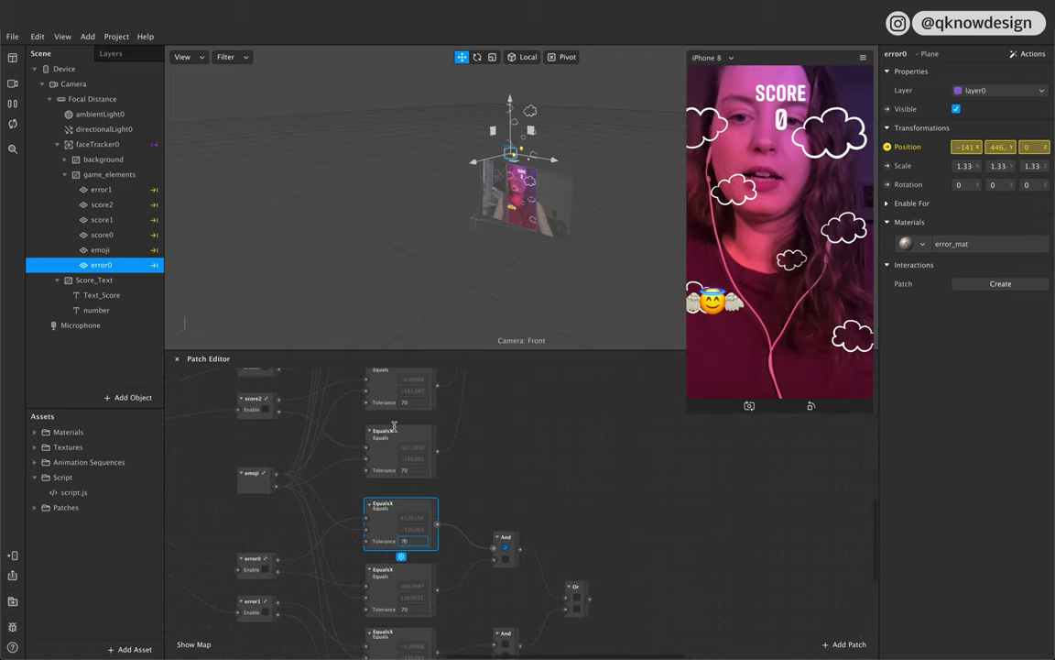
Step: Set the Tolerance of both EqualsX patches that check error0 to 50
scroll(394, 426, "down", 3)
scroll(394, 426, "right", 1)
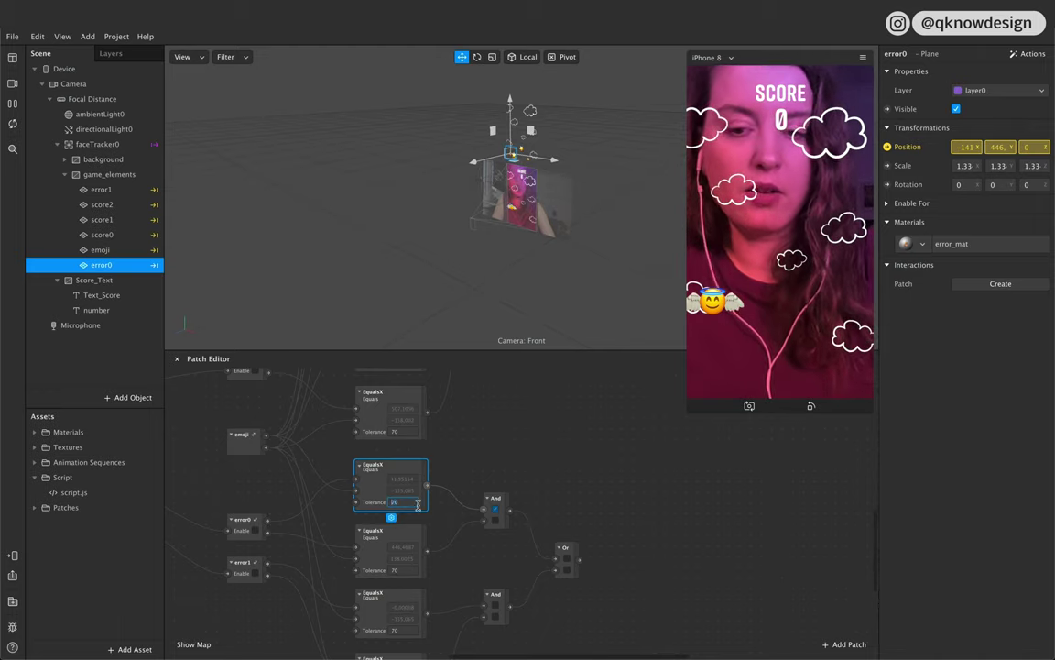
type("20")
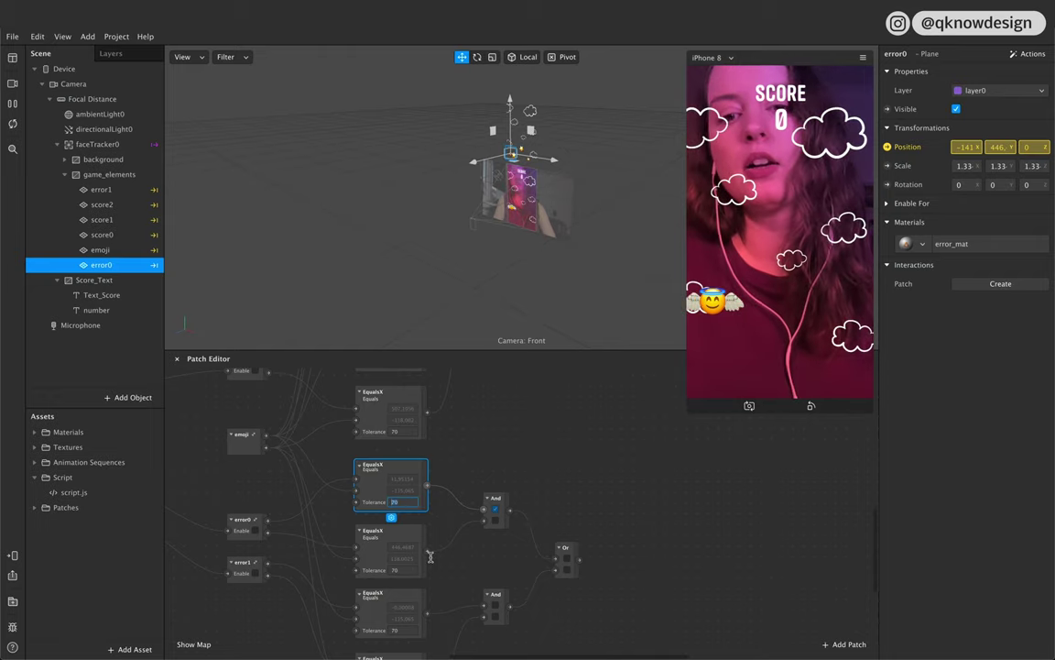
left_click(413, 502)
scroll(410, 504, "right", 2)
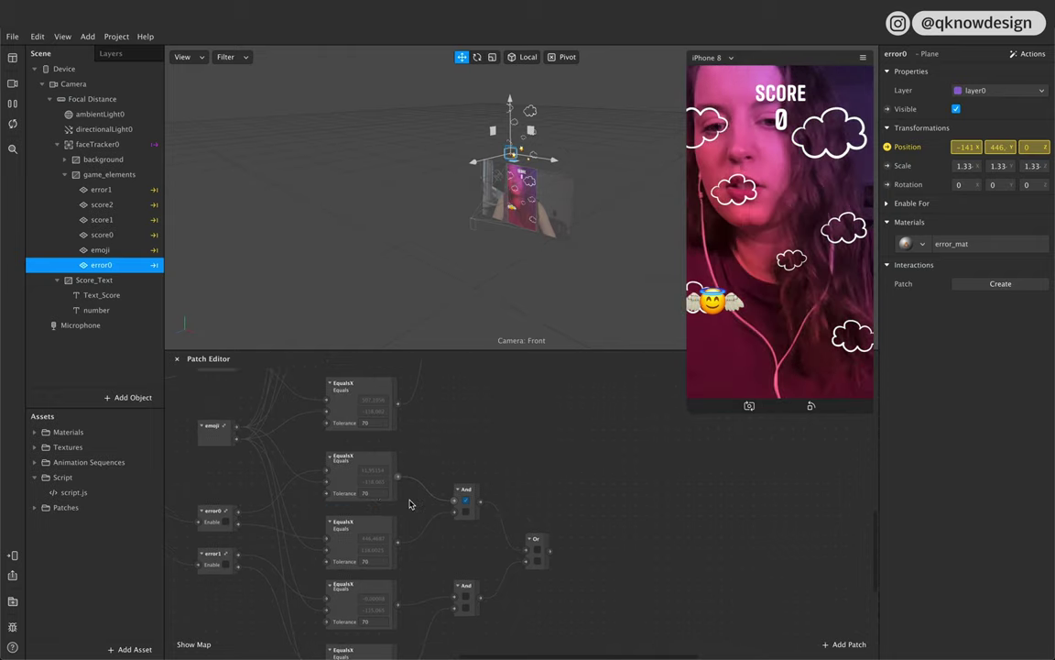
scroll(409, 504, "down", 2)
left_click(348, 458)
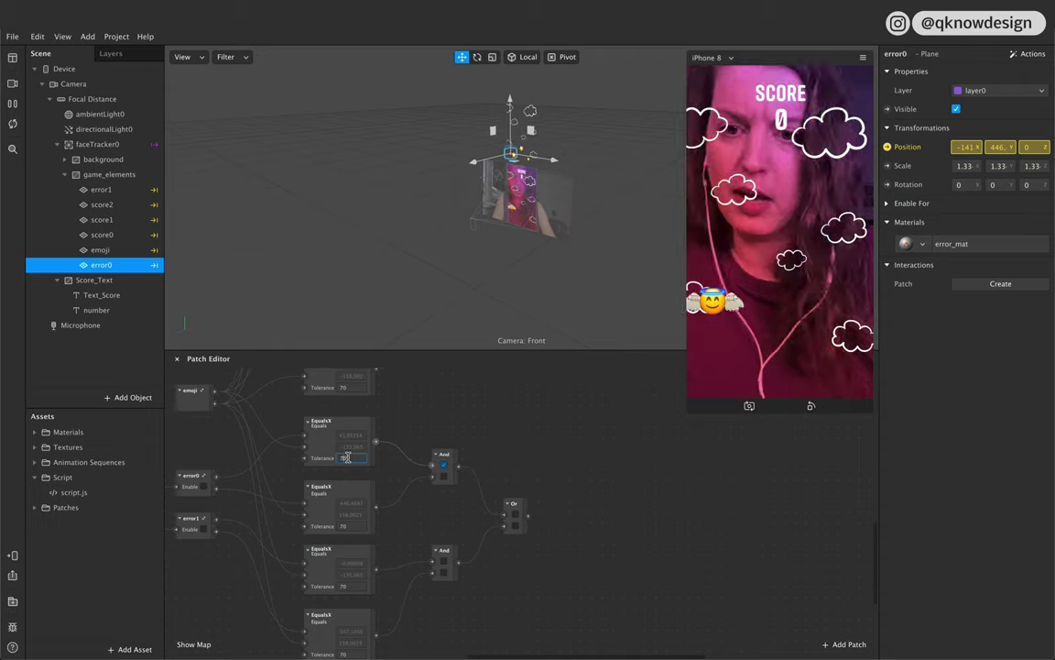
left_click(354, 527)
type("5")
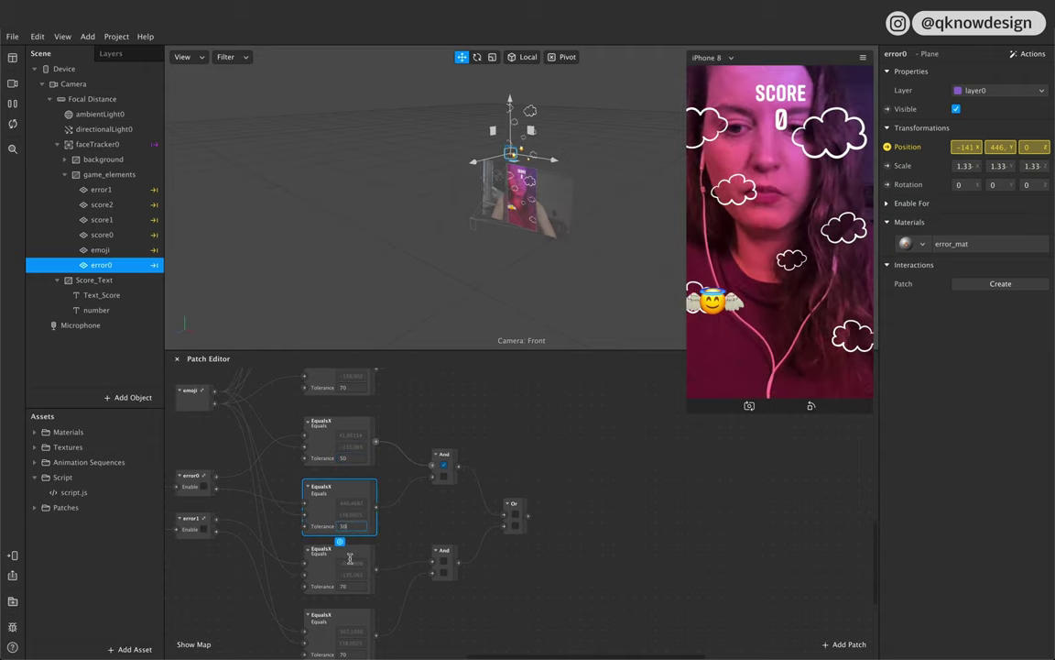
type("0")
Step: Set the Tolerance of both EqualsX patches that check error1 to 50
left_click(349, 585)
type("50")
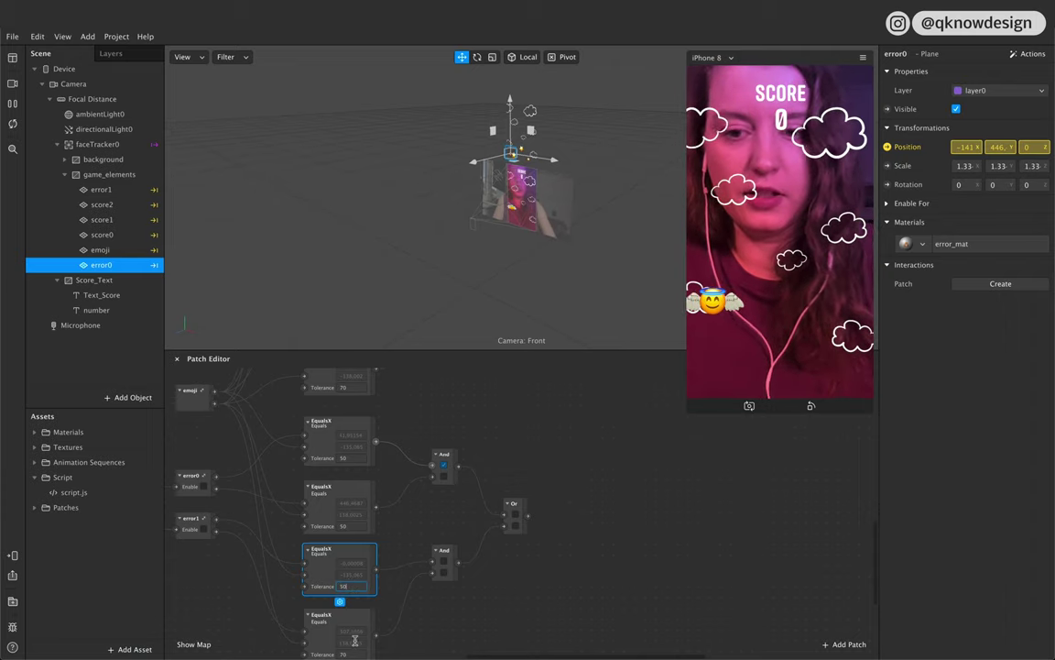
scroll(350, 613, "down", 1)
left_click(351, 639)
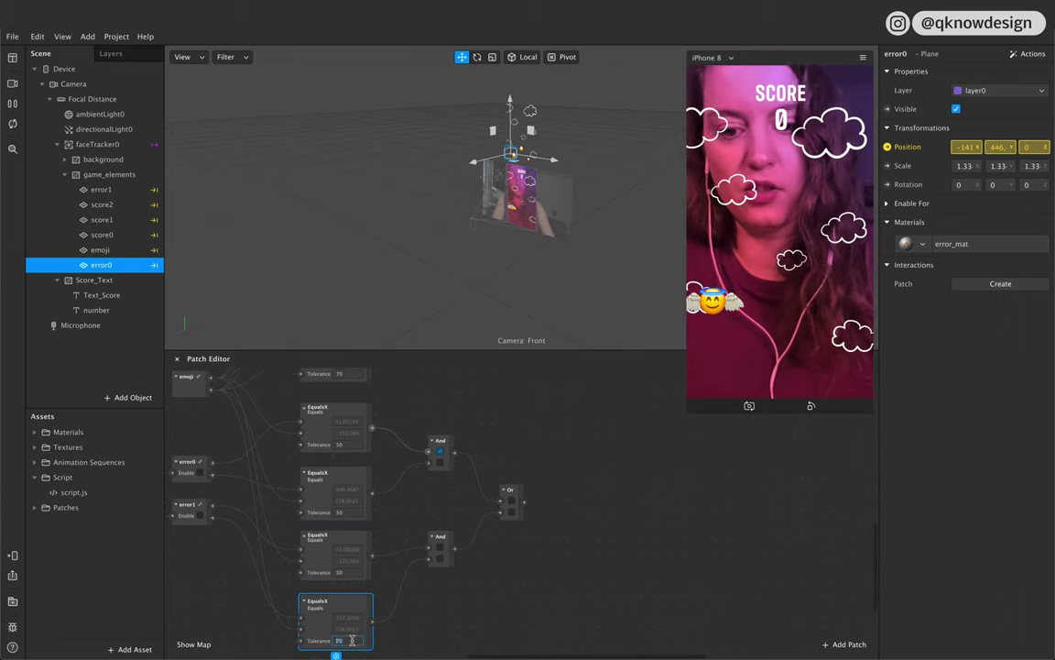
type("50")
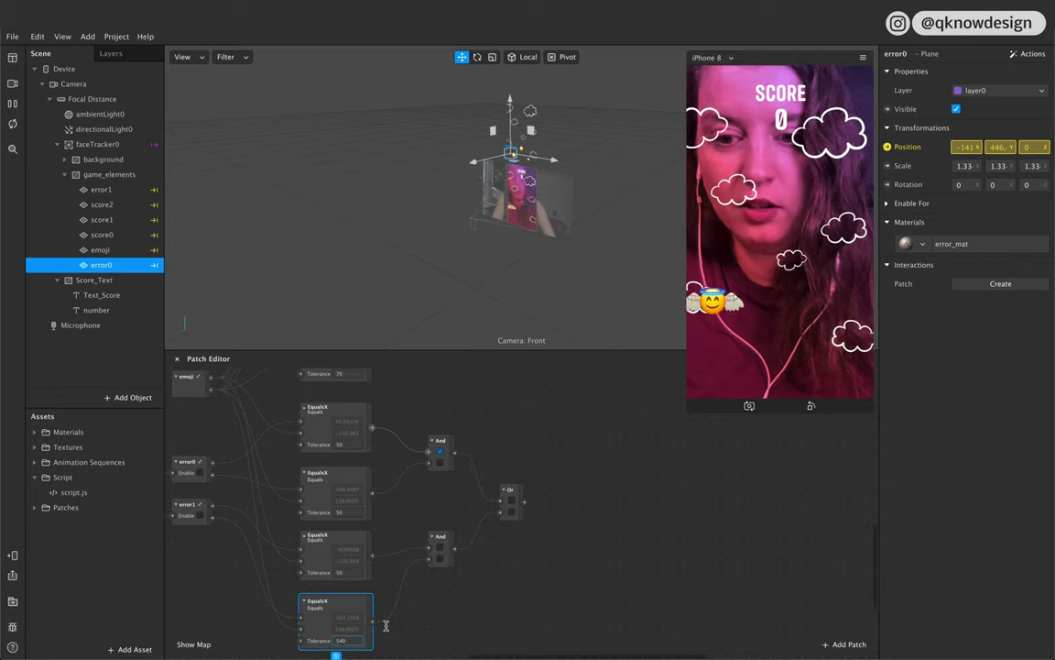
left_click(490, 606)
Step: Collapse the game_elements and Score_Text canvases in the scene hierarchy
scroll(490, 605, "right", 5)
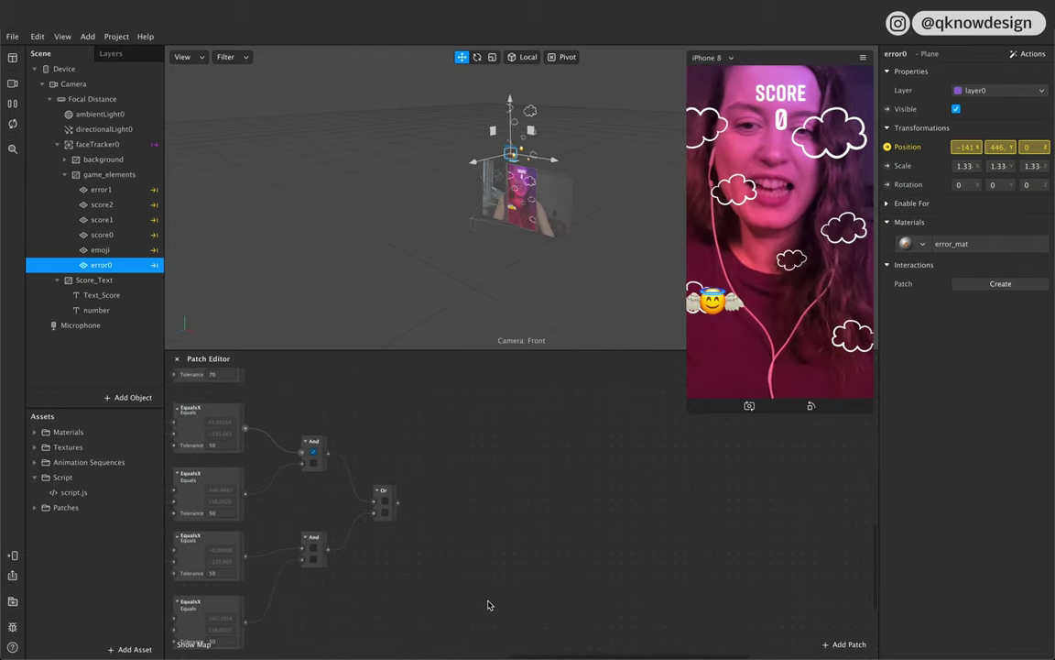
scroll(490, 605, "right", 3)
scroll(490, 606, "left", 3)
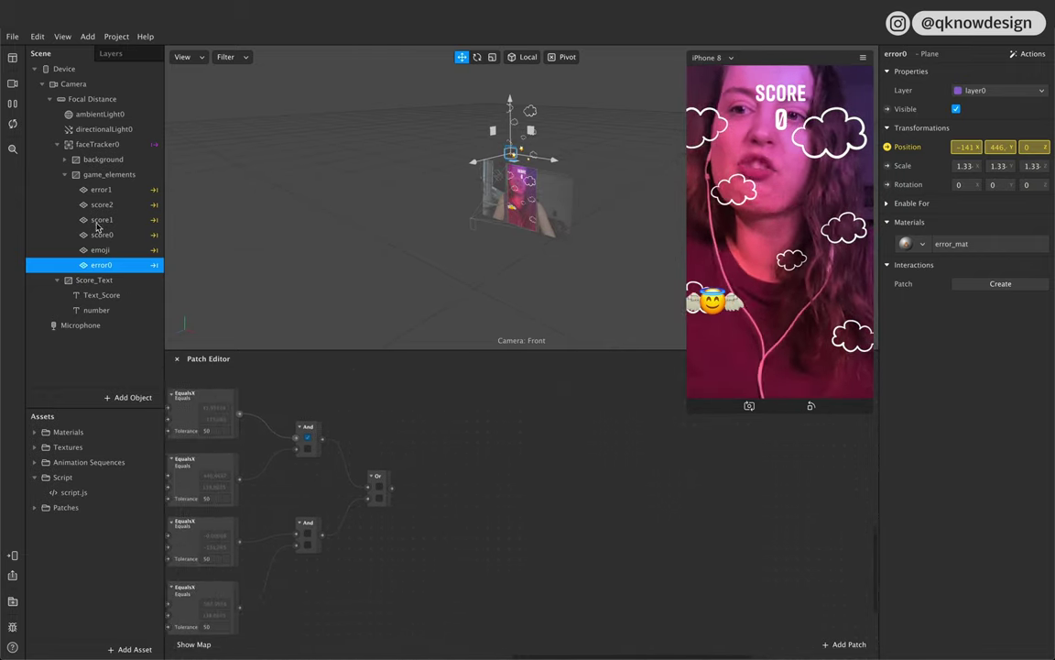
left_click(65, 174)
left_click(93, 189)
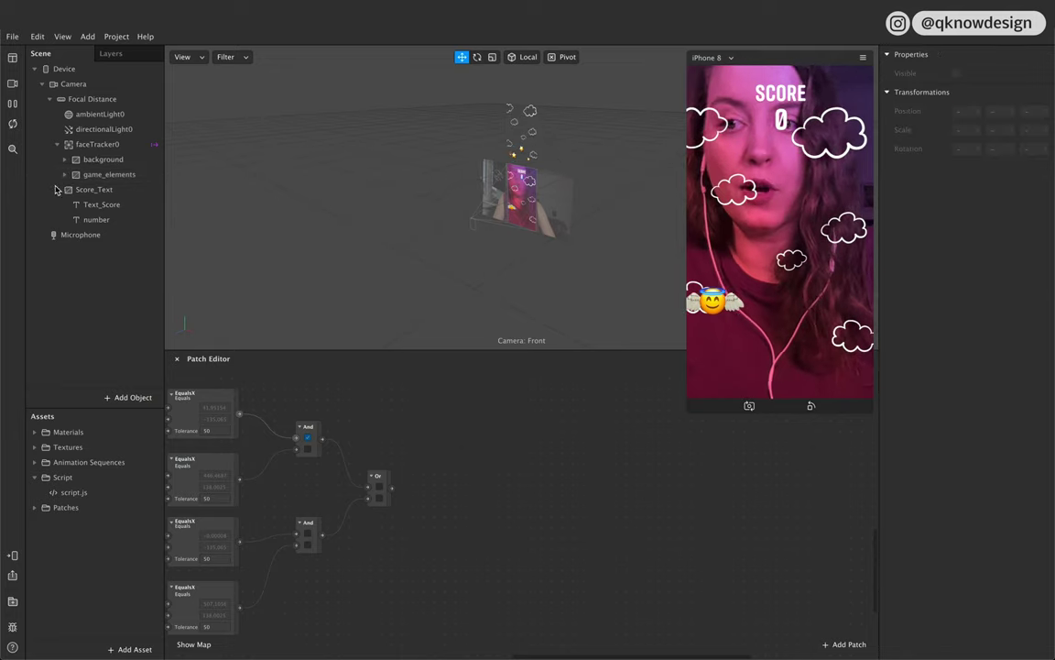
left_click(116, 308)
left_click(57, 189)
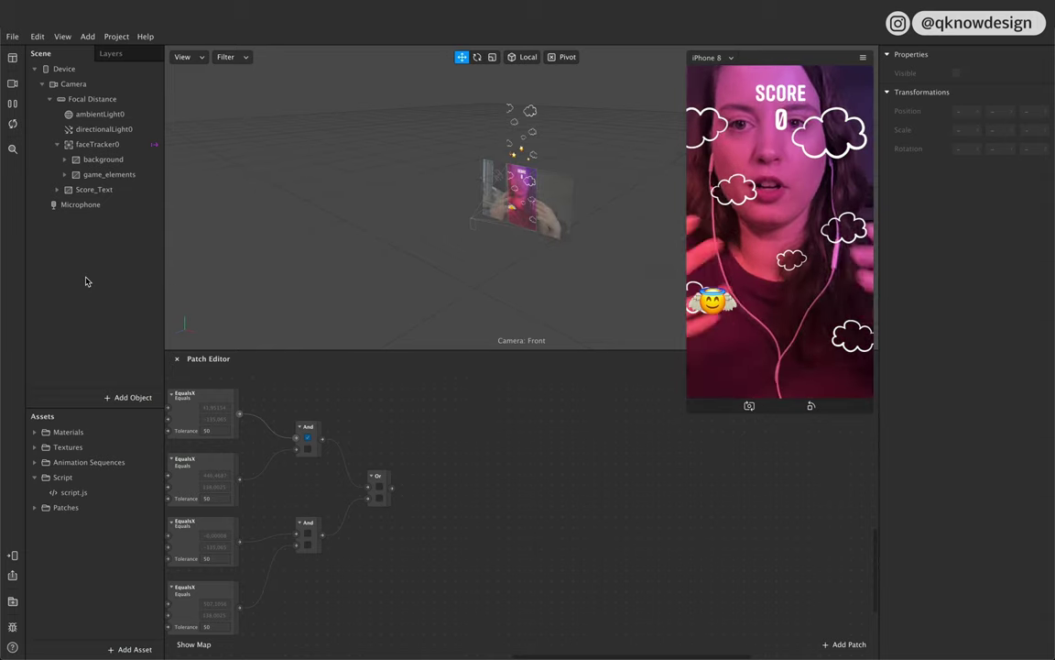
Step: Add a new canvas to the scene and place it directly above Score_Text in the hierarchy
left_click(124, 397)
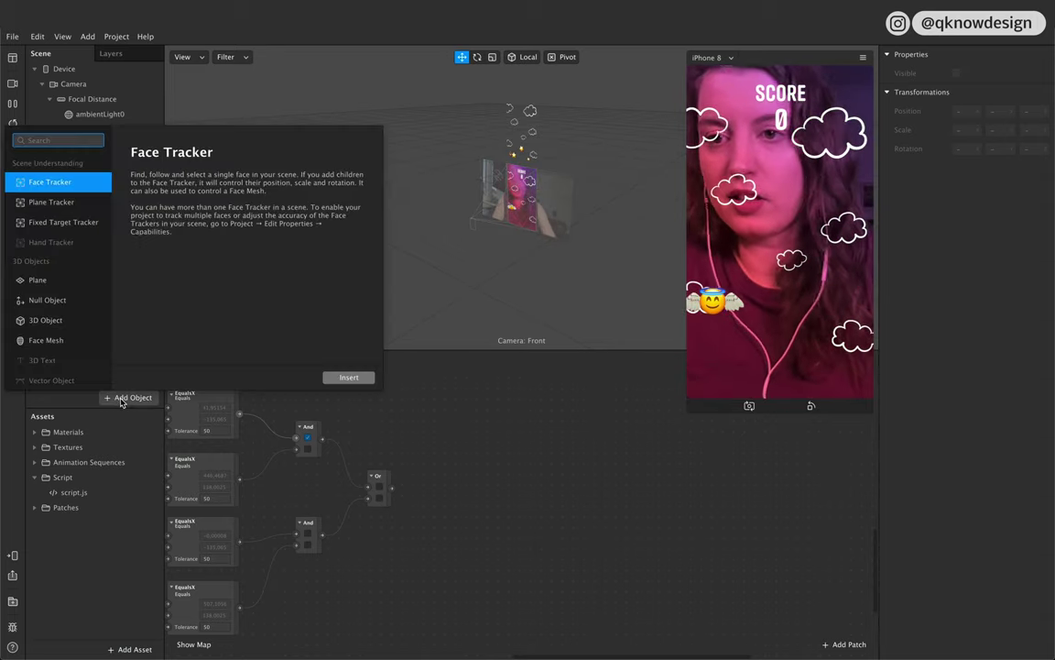
scroll(73, 316, "down", 3)
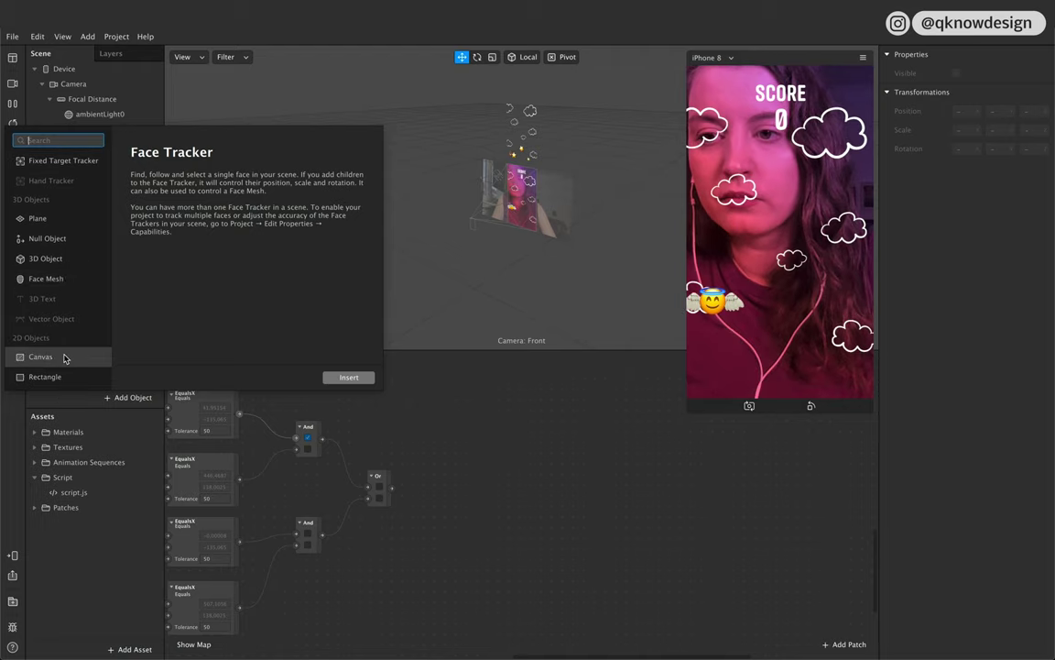
left_click(65, 357)
left_click(349, 376)
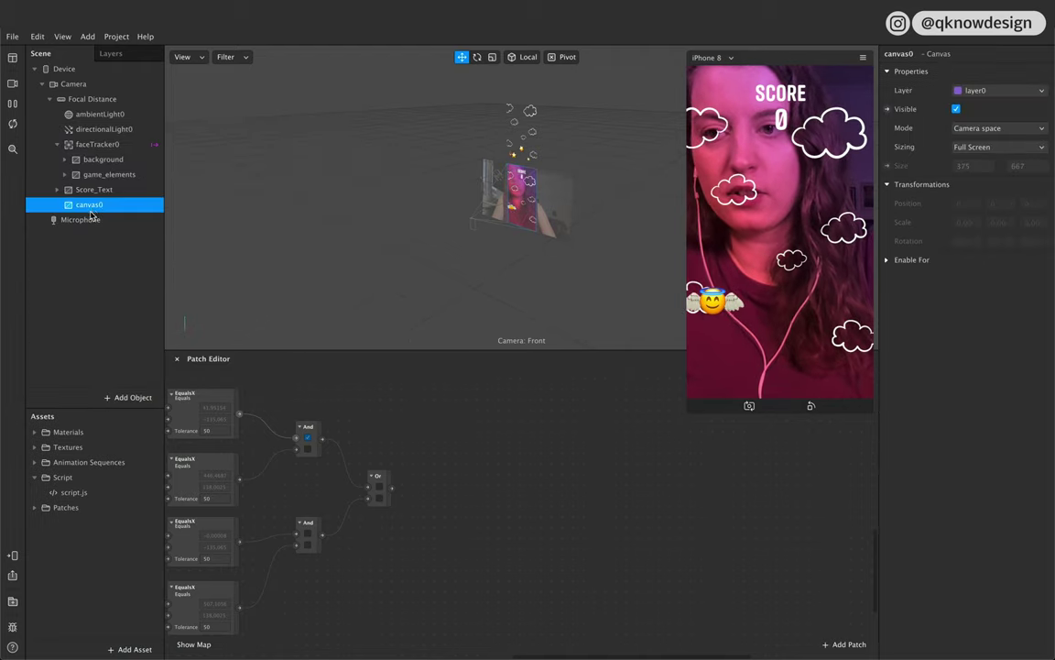
left_click_drag(92, 210, 92, 181)
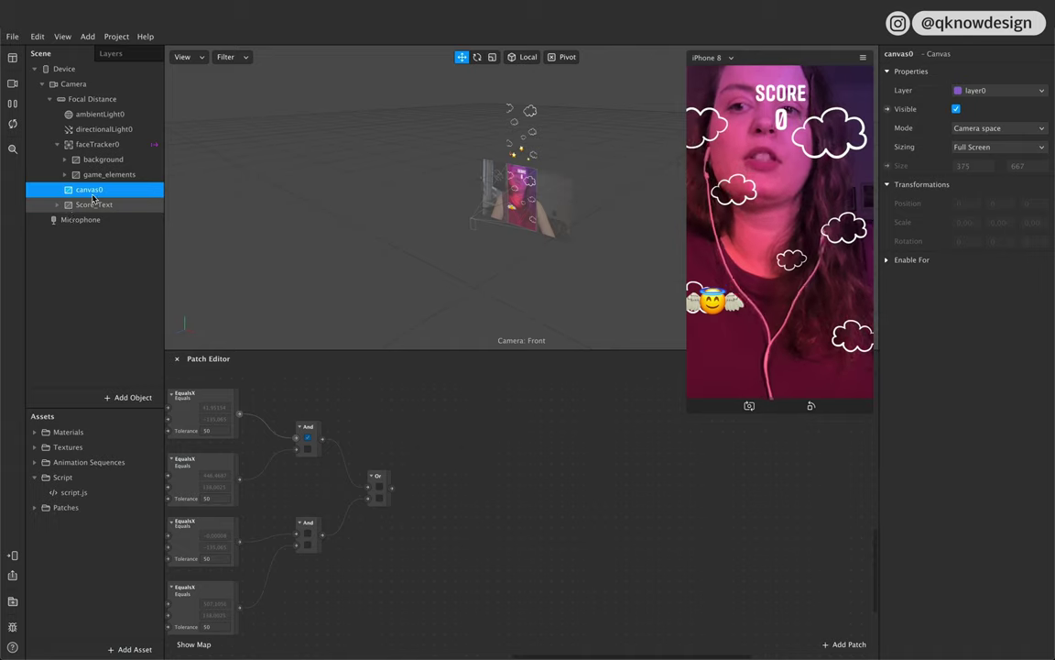
Step: Rename the new canvas as GameOverScreen
double_click(89, 192)
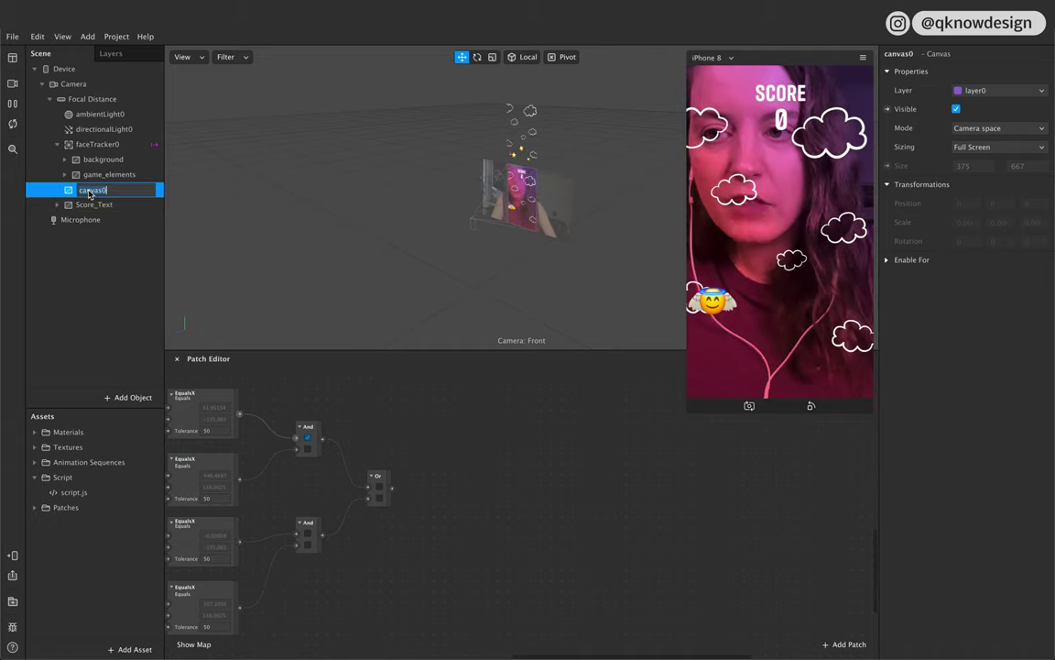
type("Can")
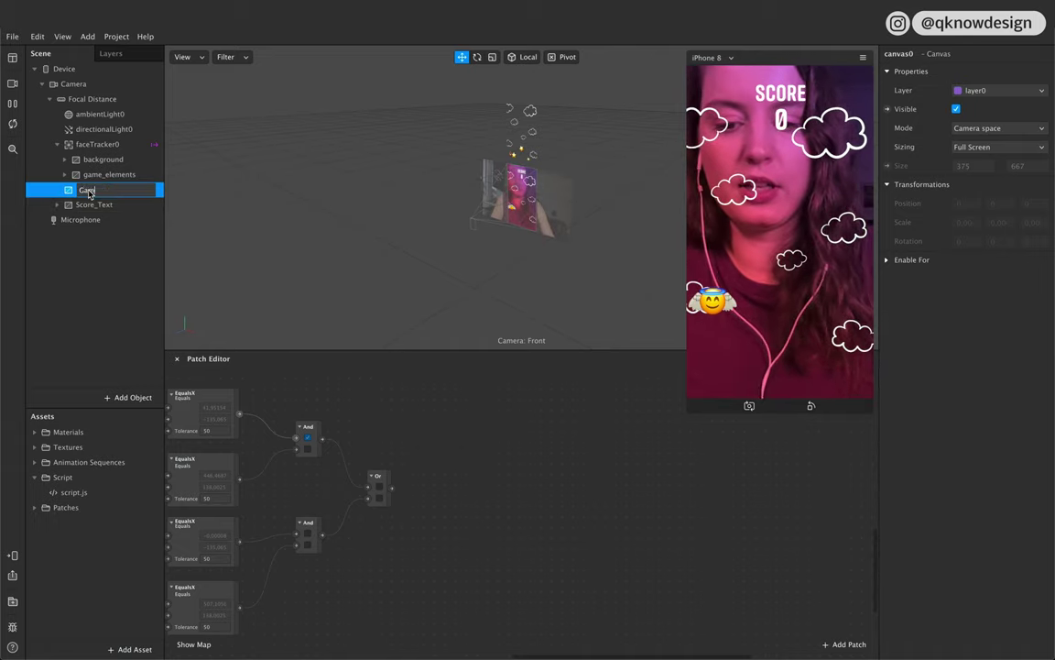
type("eOverScree")
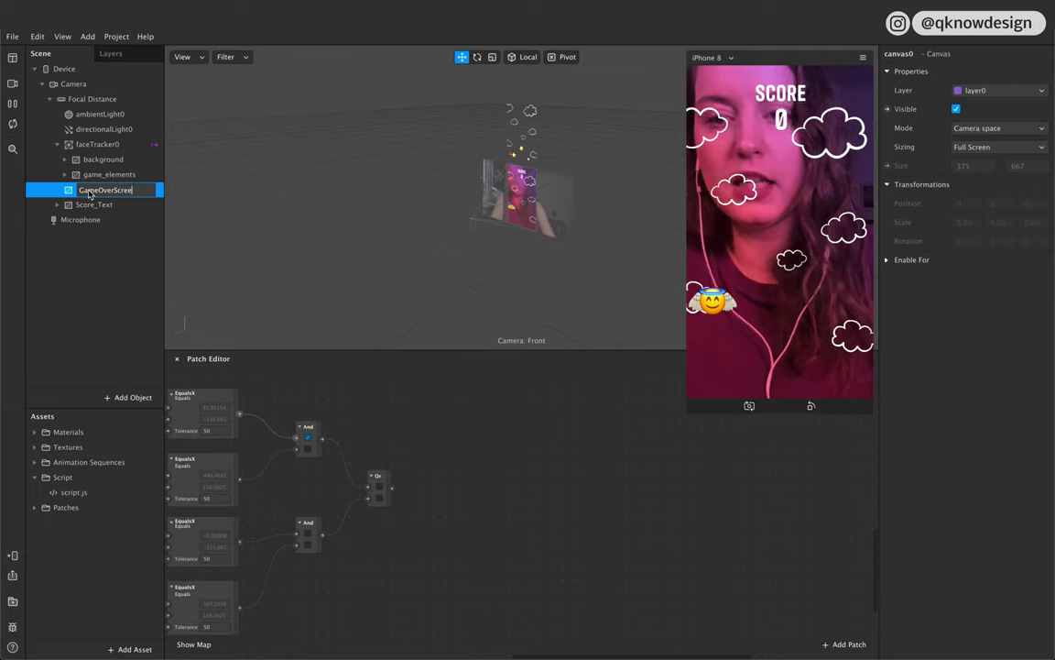
type("n")
key("Return")
left_click(92, 280)
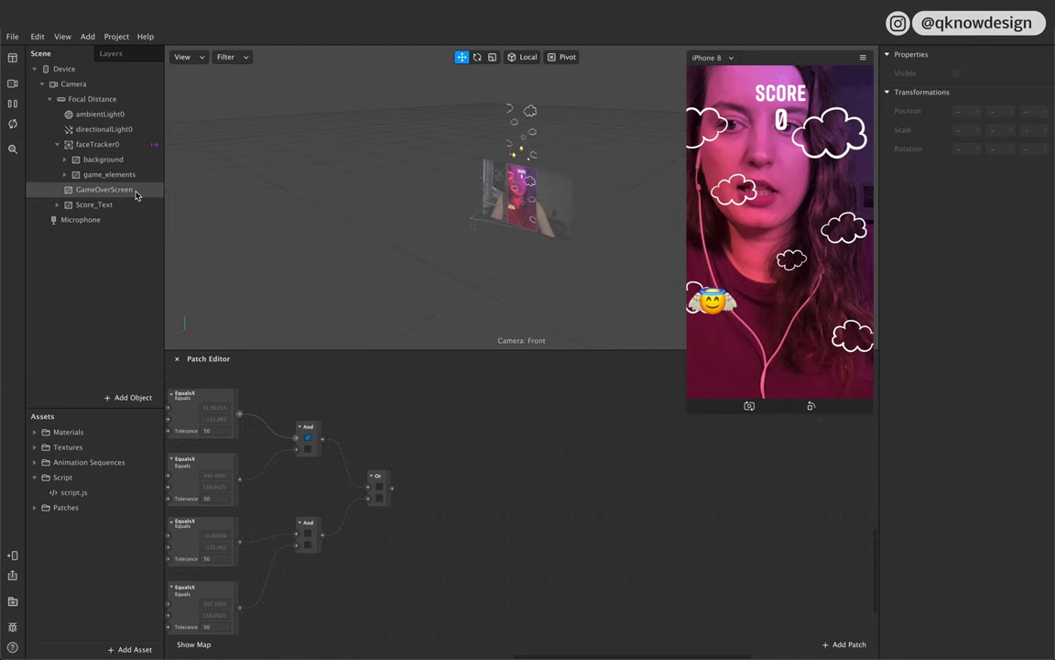
Step: Add a rectangle inside the GameOverScreen canvas and make it fill the canvas width and height, 375 by 667
left_click(131, 191)
right_click(131, 194)
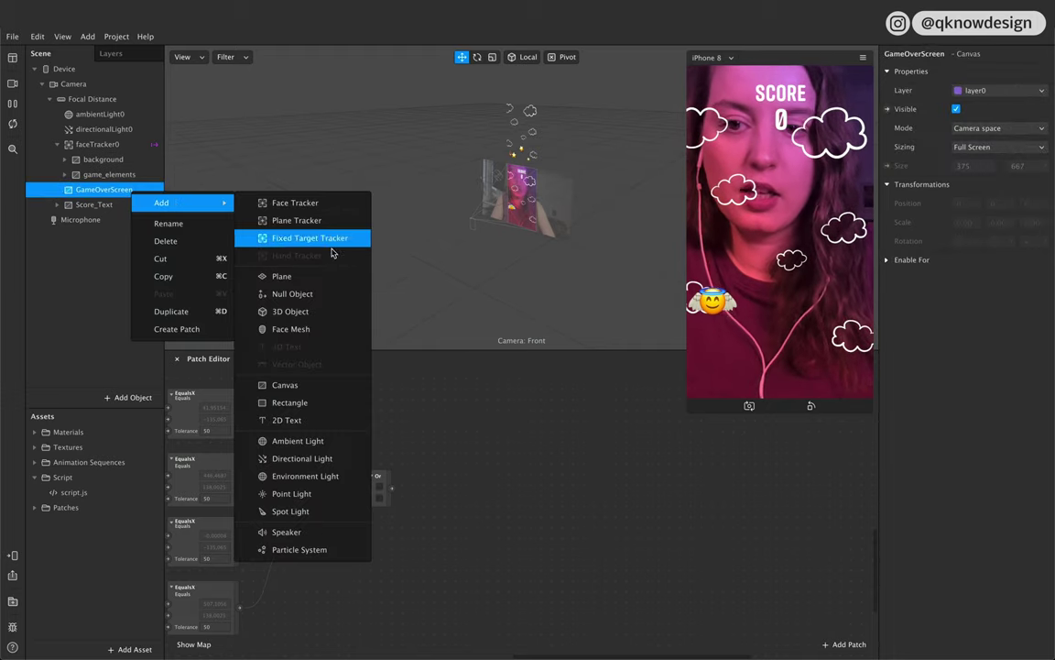
left_click(290, 403)
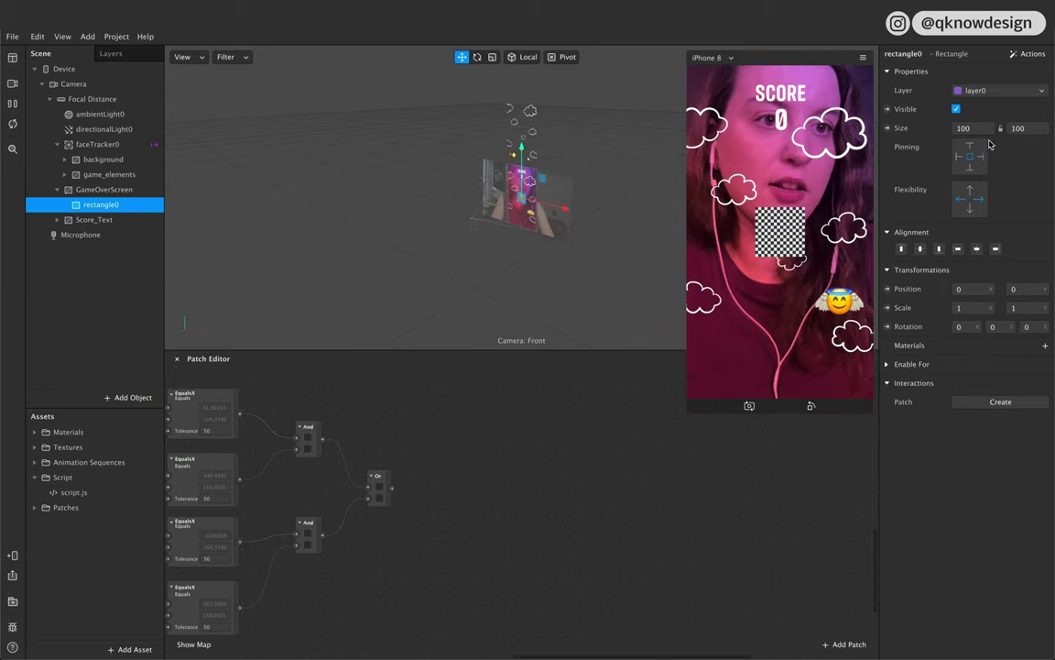
left_click(1020, 147)
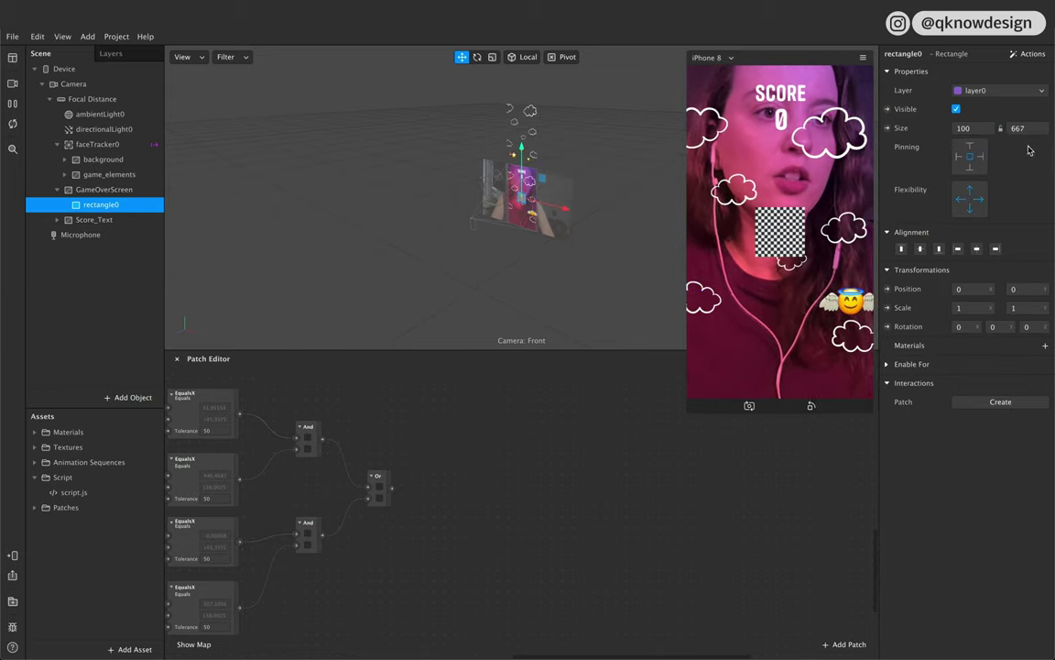
left_click(978, 149)
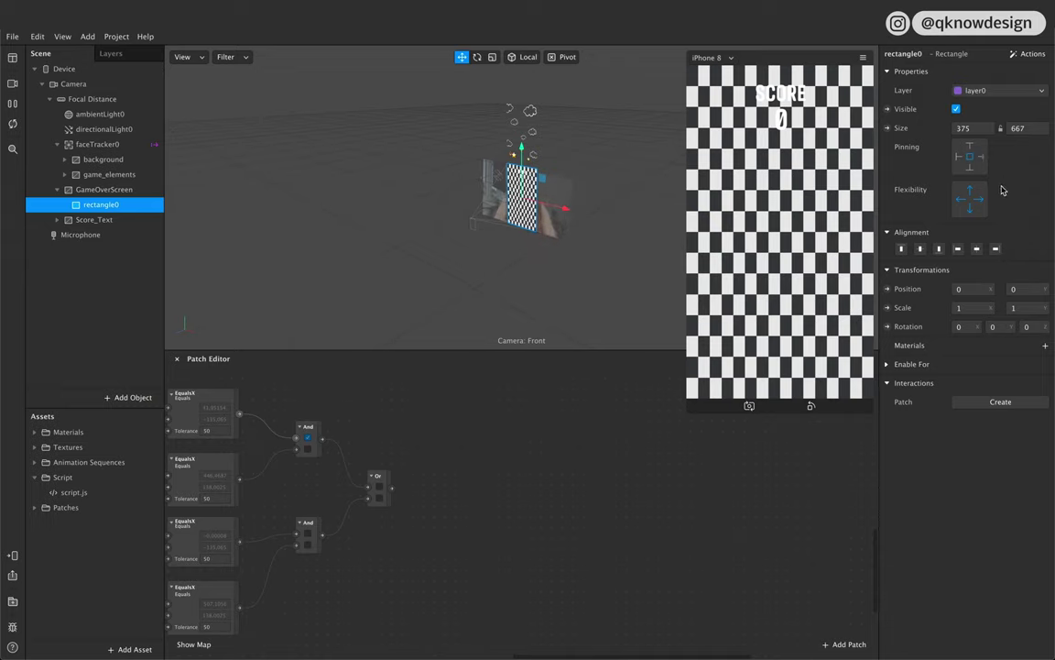
Step: Create a new material for the full-screen rectangle and name it GameOver_mat
left_click(1045, 347)
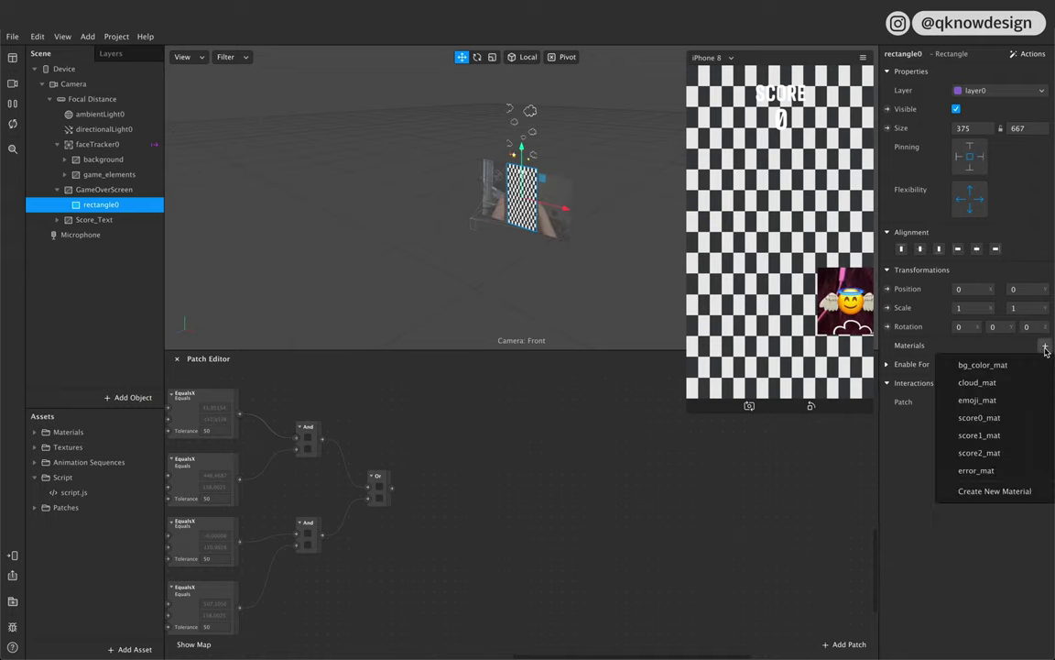
left_click(995, 493)
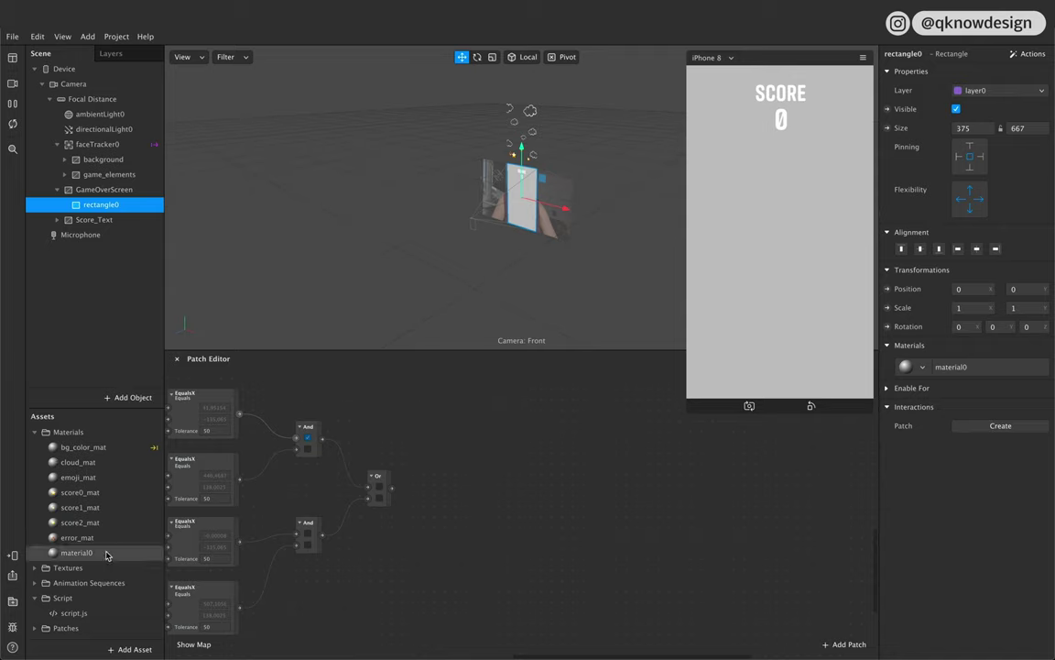
left_click(92, 555)
left_click(904, 54)
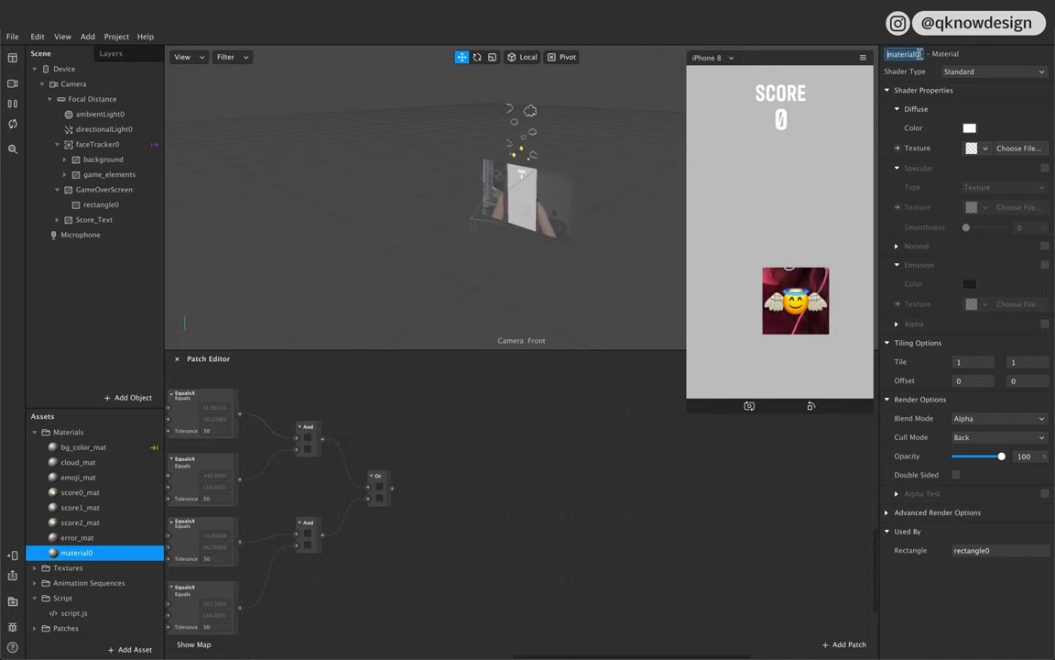
type("gameOver_mat")
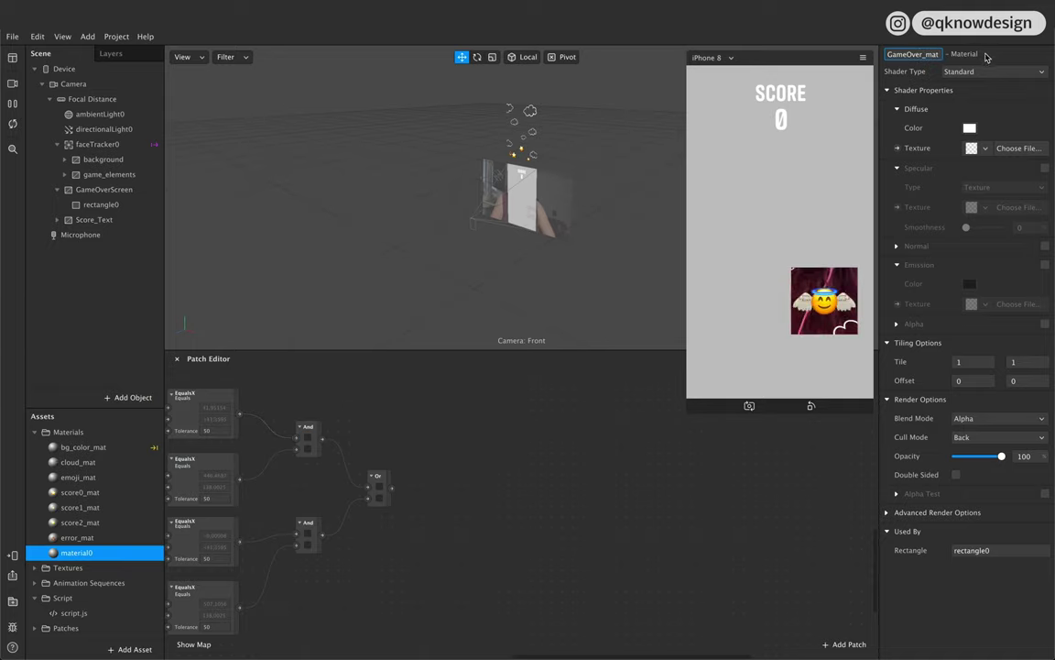
Step: Rename the rectangle inside GameOverScreen as GameOver
left_click(101, 205)
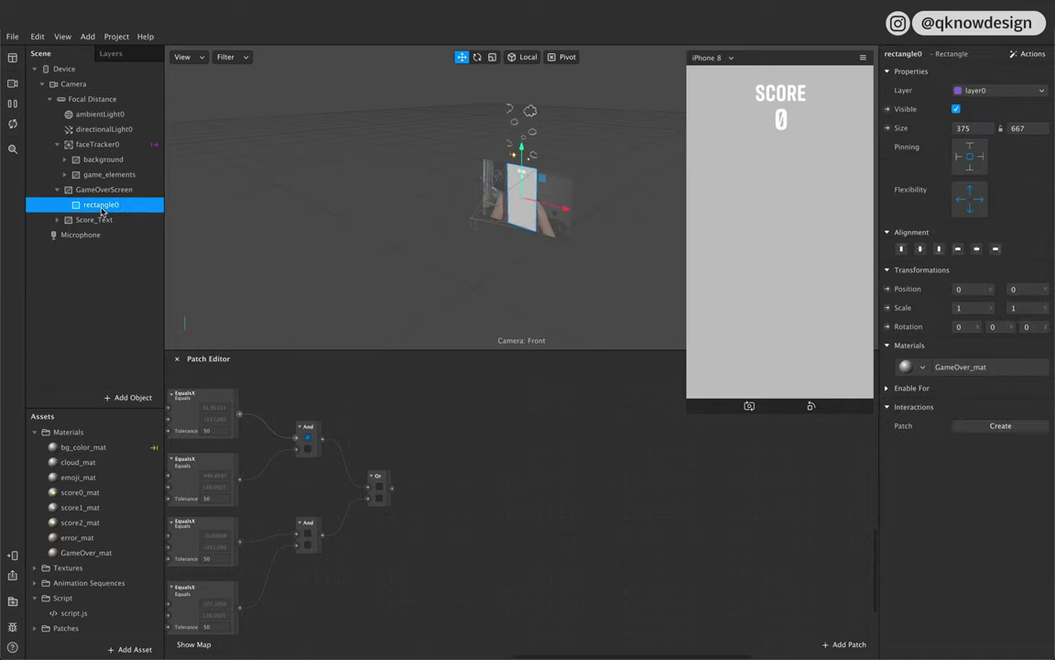
double_click(102, 205)
type("GameOver")
key("Return")
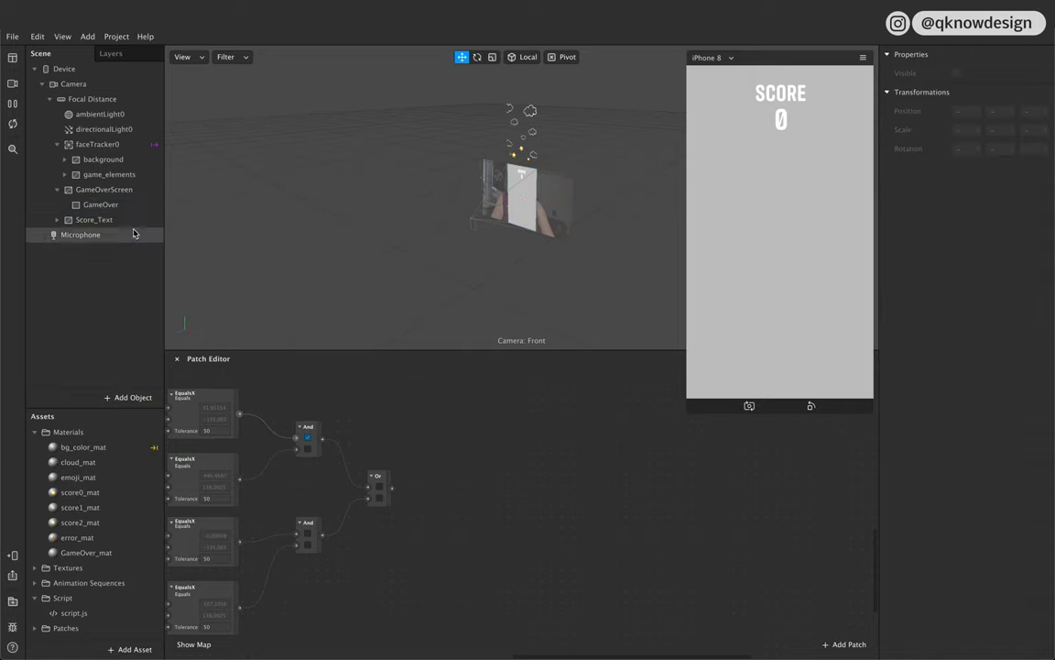
Step: Set the shader type of the GameOver_mat material to Flat
left_click(99, 554)
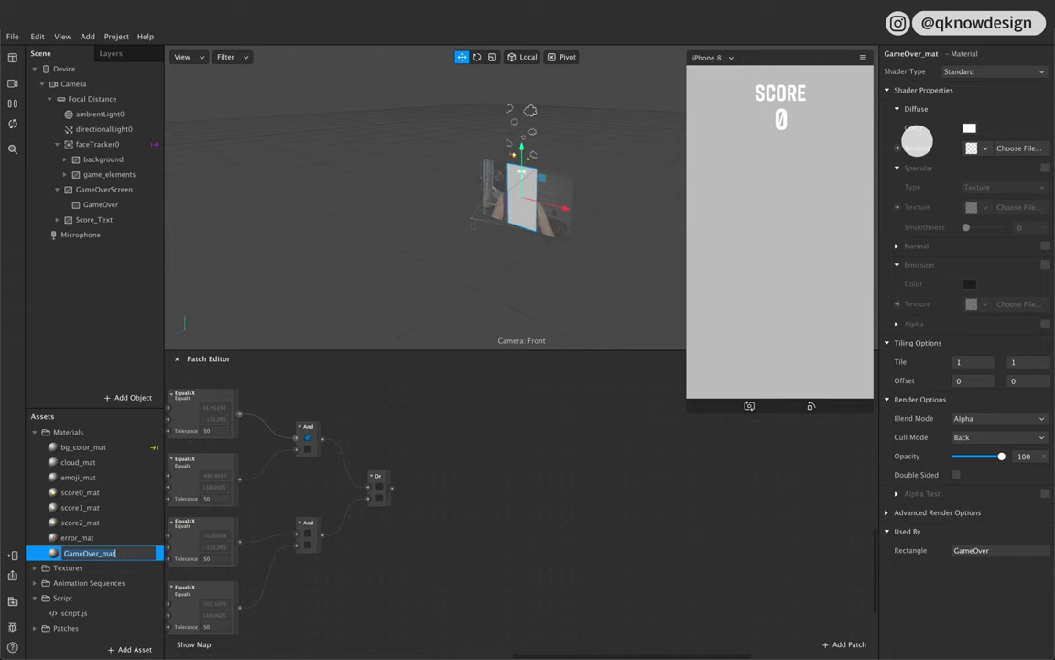
left_click(1003, 72)
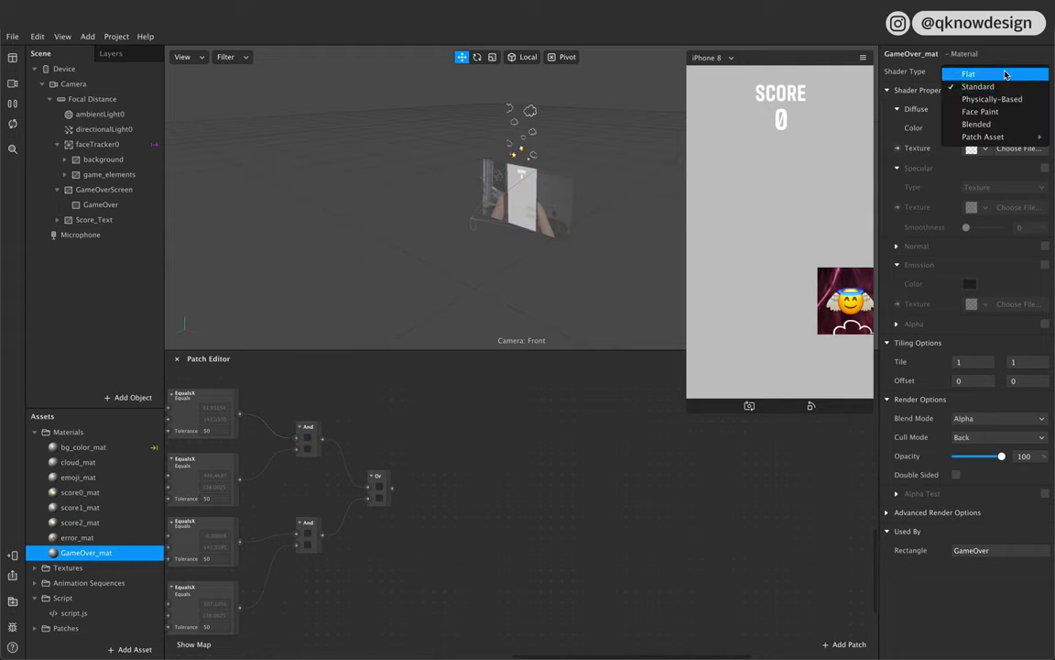
left_click(992, 75)
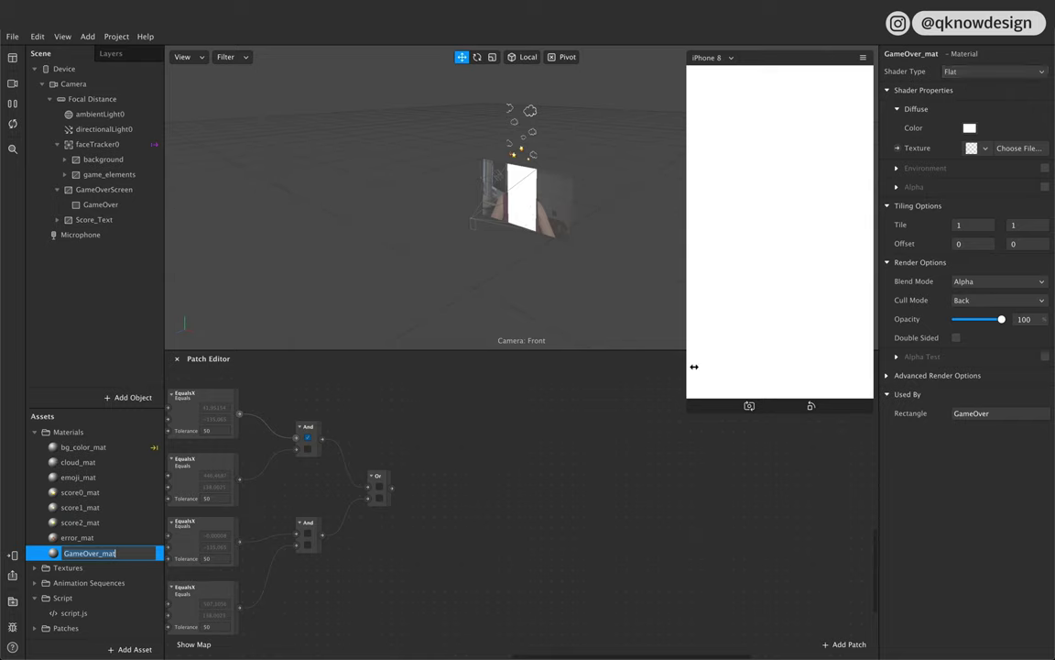
Step: Disable Use Depth Test in the advanced render options of the GameOver_mat material
scroll(371, 500, "left", 5)
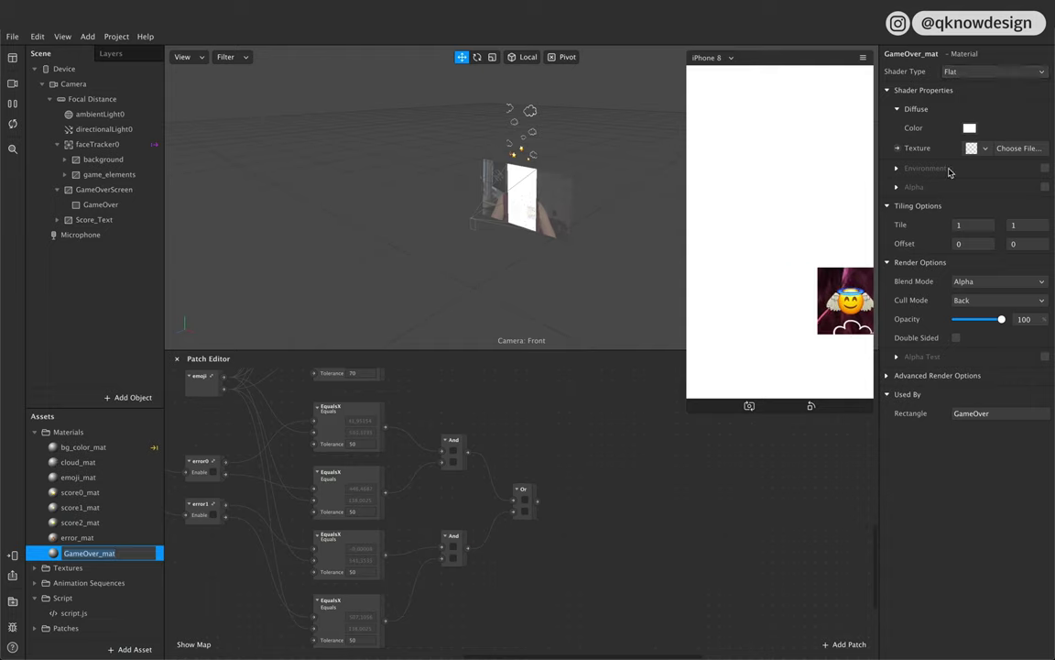
left_click(885, 375)
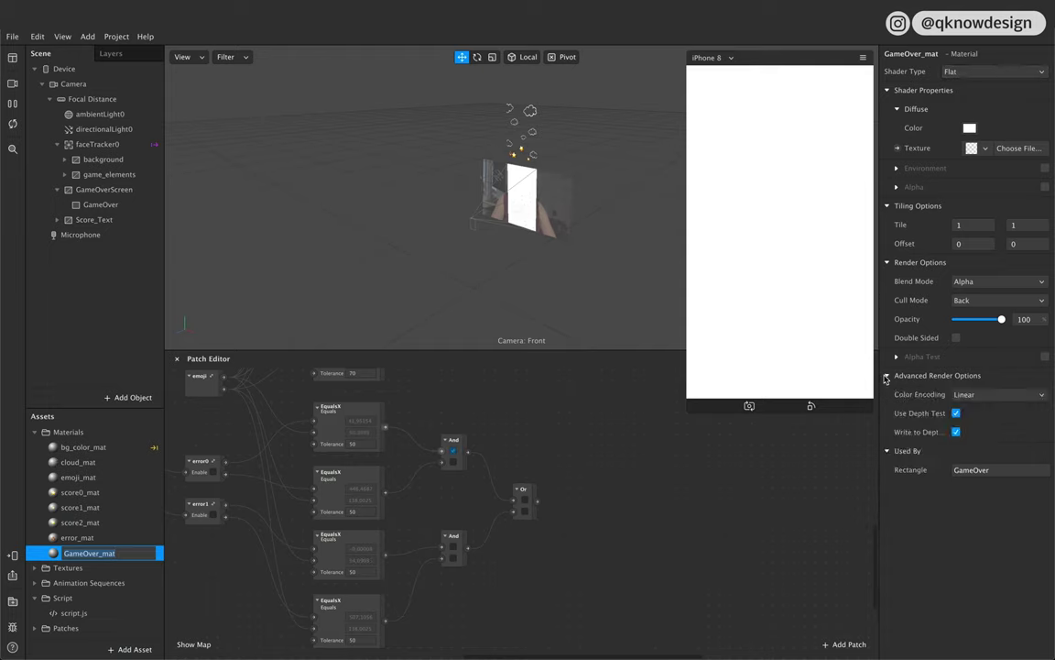
left_click(956, 413)
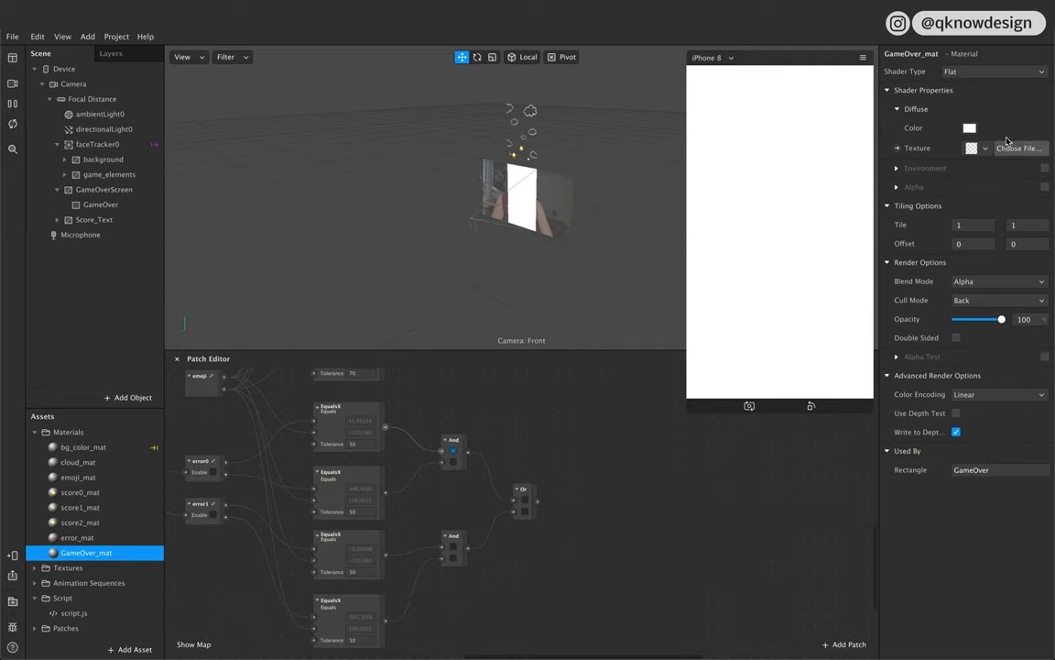
Step: Assign a new animation sequence as the GameOver_mat texture and set its FPS to 30
left_click(985, 149)
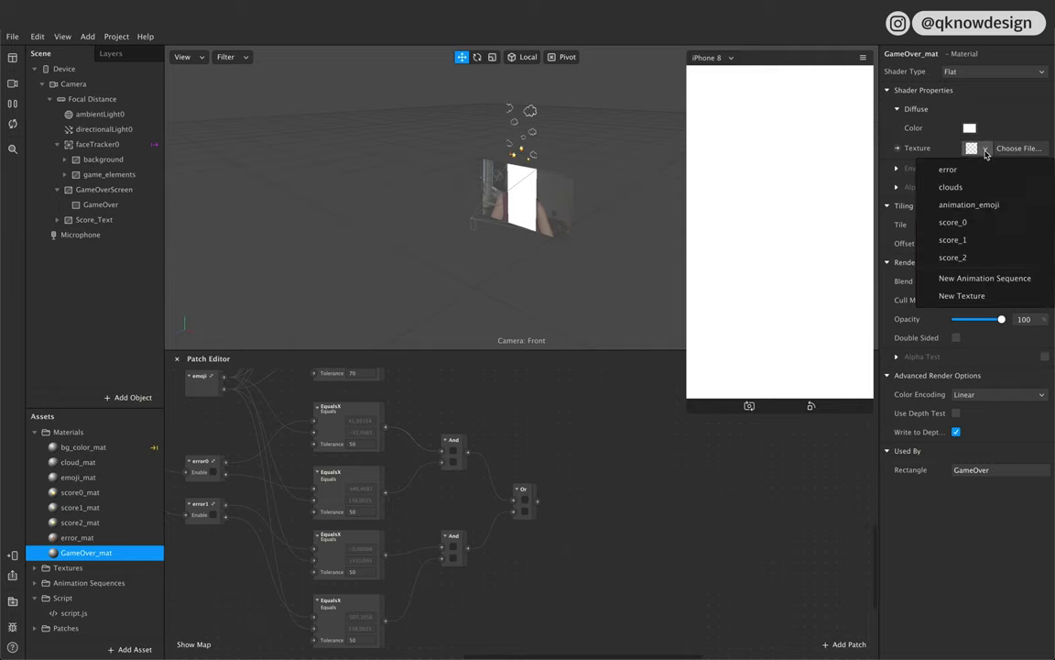
left_click(988, 278)
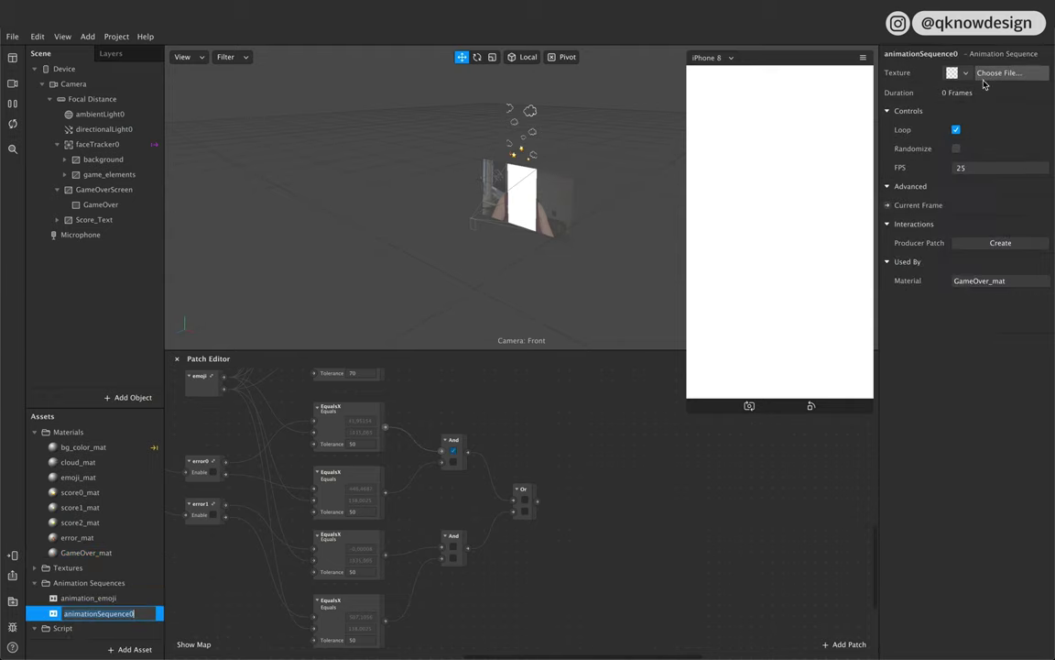
left_click(974, 165)
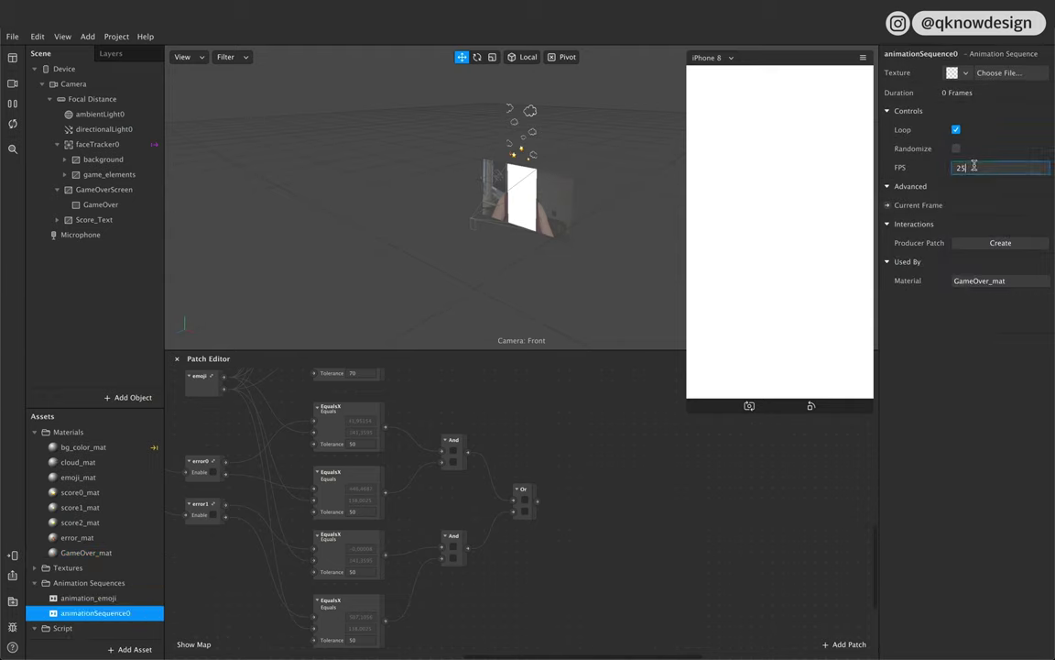
key("BackSpace")
key("BackSpace")
type("30")
key("Return")
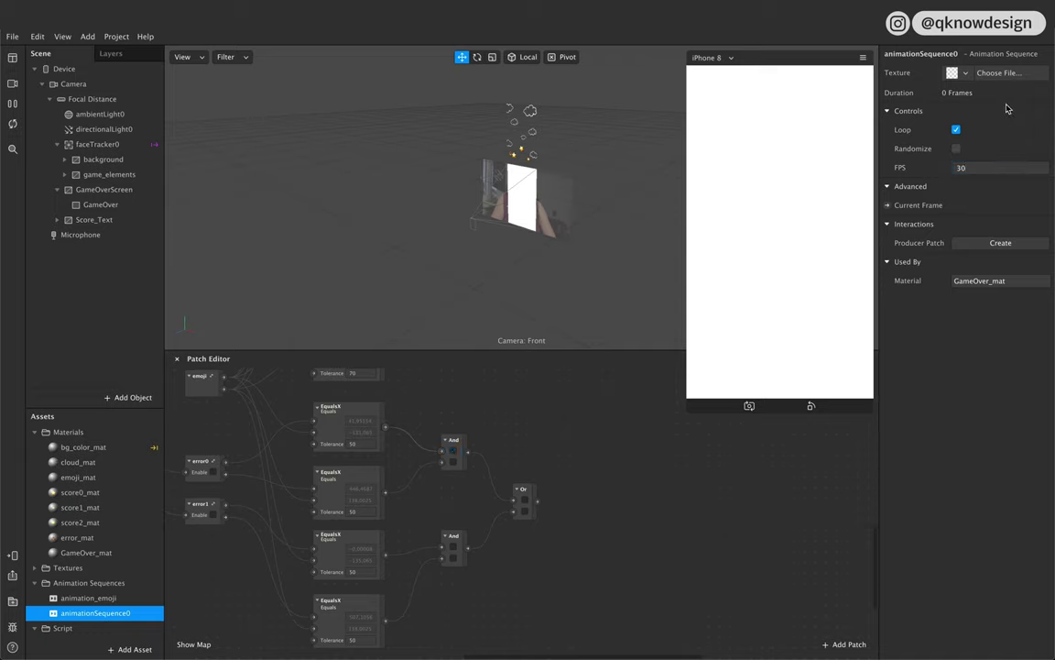
Step: Load the images GameOver_bg_00000.png to GameOver_bg_00050.png from the GameOver_bg folder as the new animation sequence's texture
left_click(966, 74)
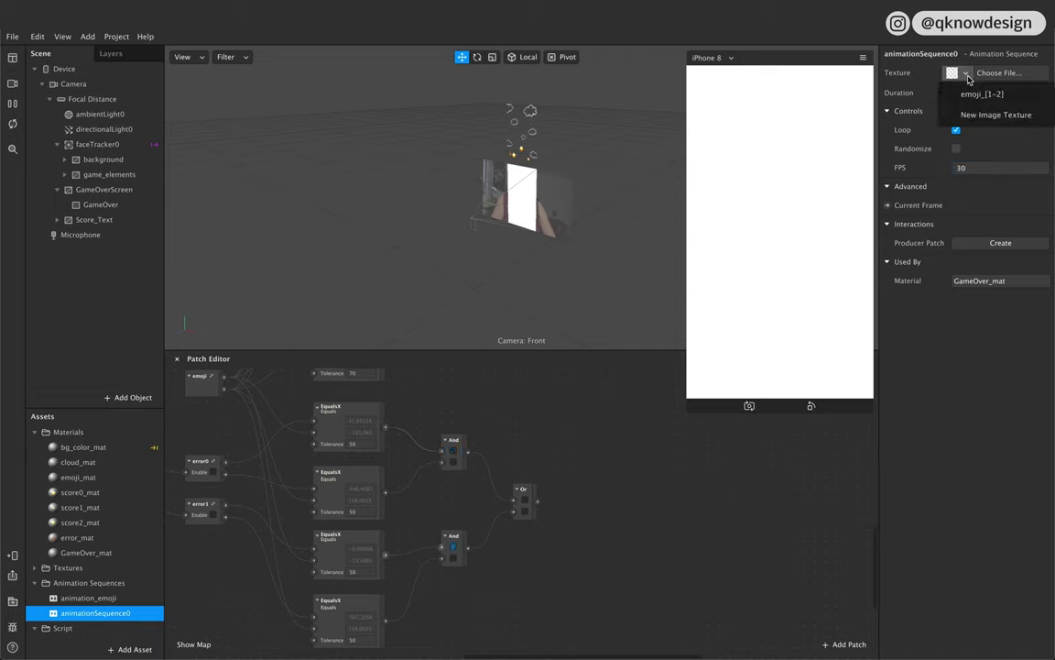
left_click(996, 114)
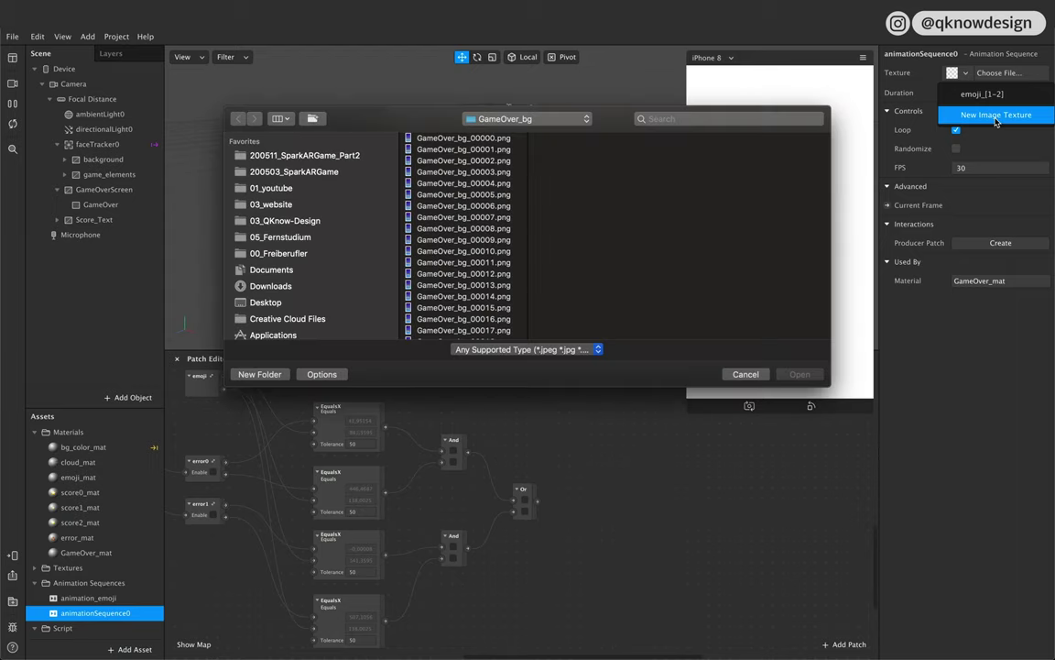
left_click(444, 138)
key("Down")
key("Down")
key("Down")
key("Down")
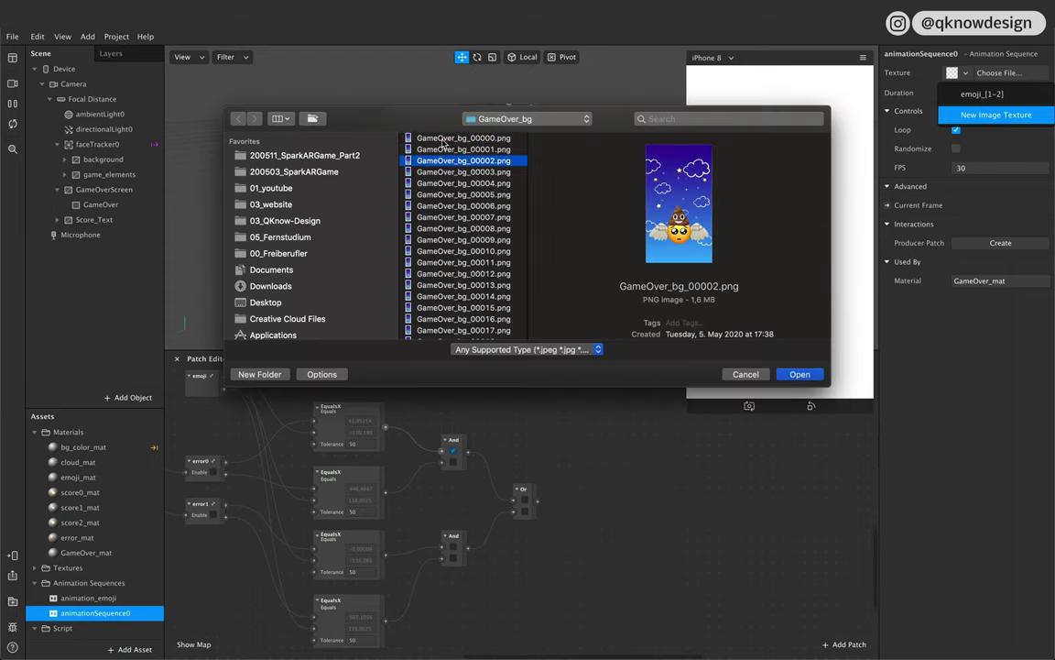
key("Down")
key("Down")
left_click(445, 139)
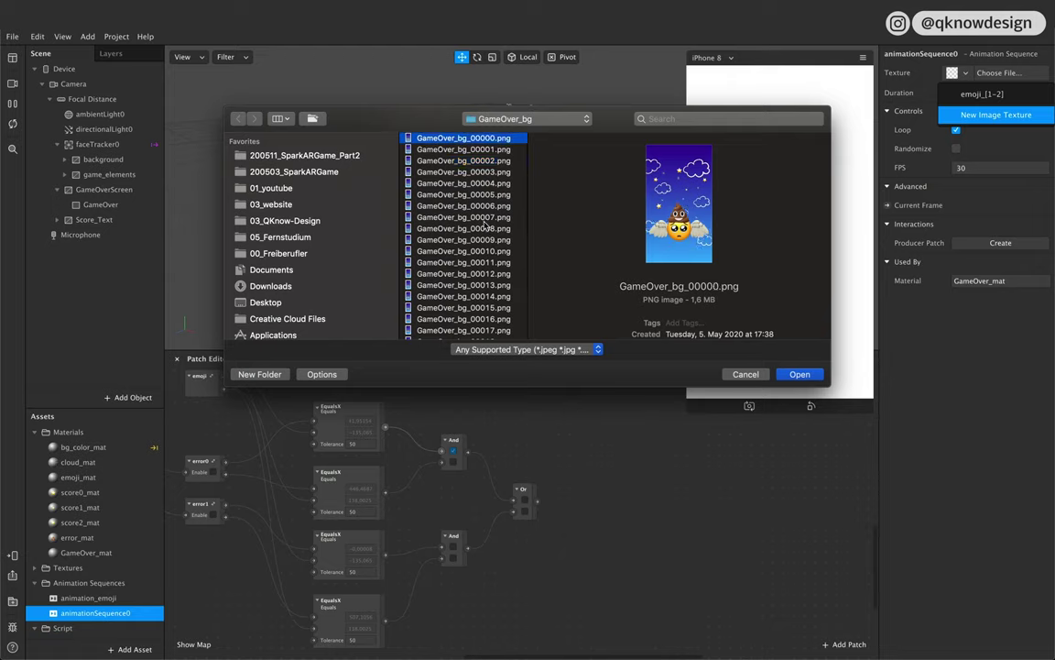
scroll(486, 225, "down", 1)
scroll(474, 310, "down", 10)
left_click(467, 334, "shift")
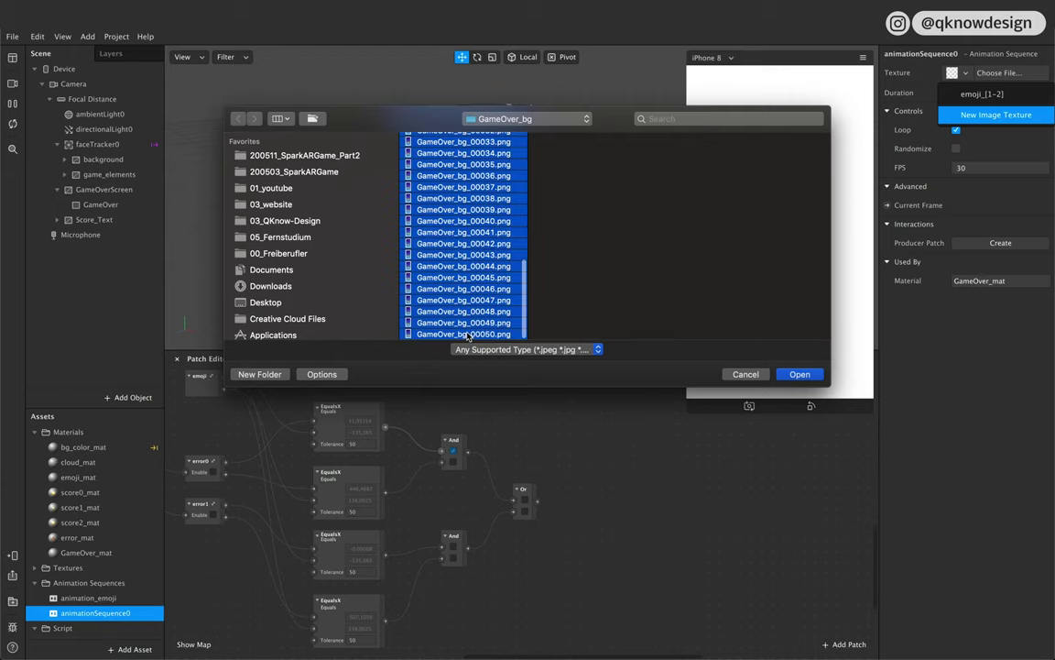
scroll(470, 243, "up", 10)
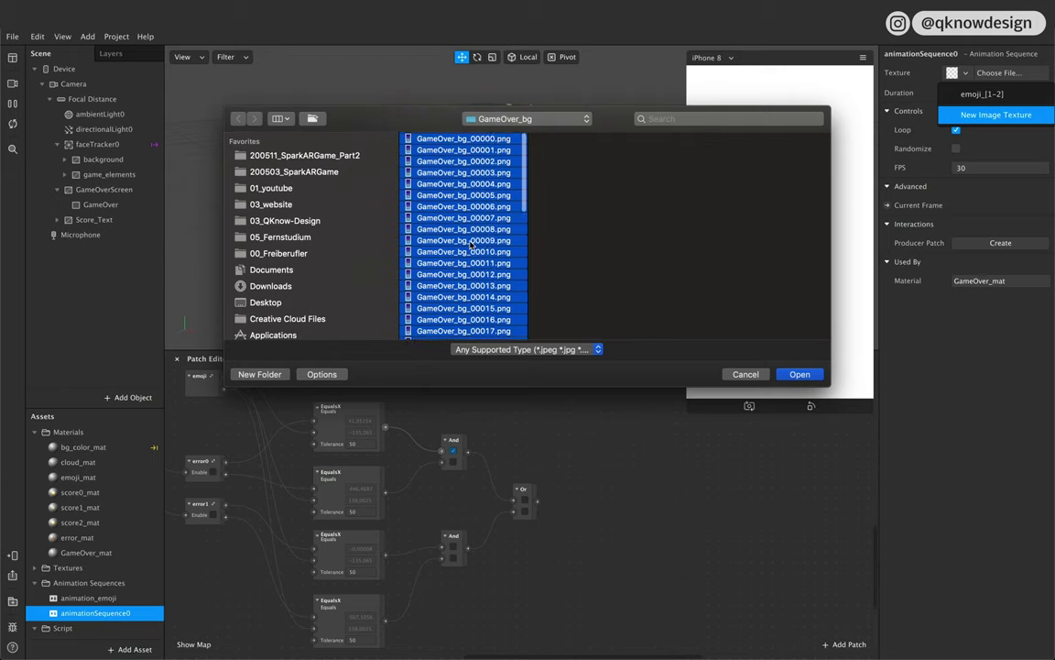
left_click(800, 374)
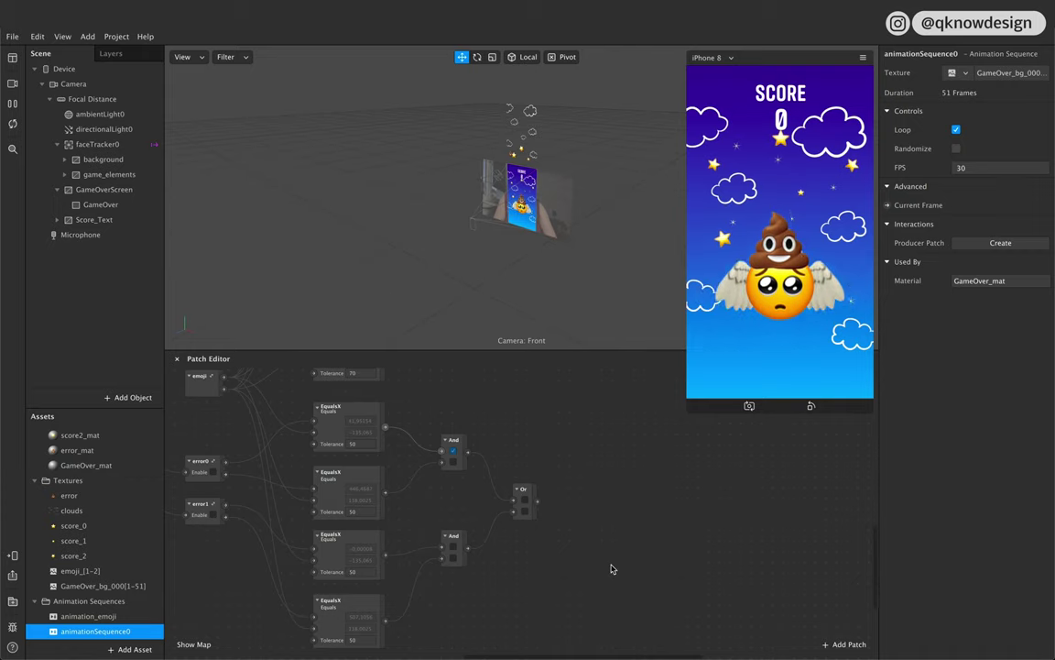
Step: Hide the GameOver rectangle in the scene
left_click(101, 204)
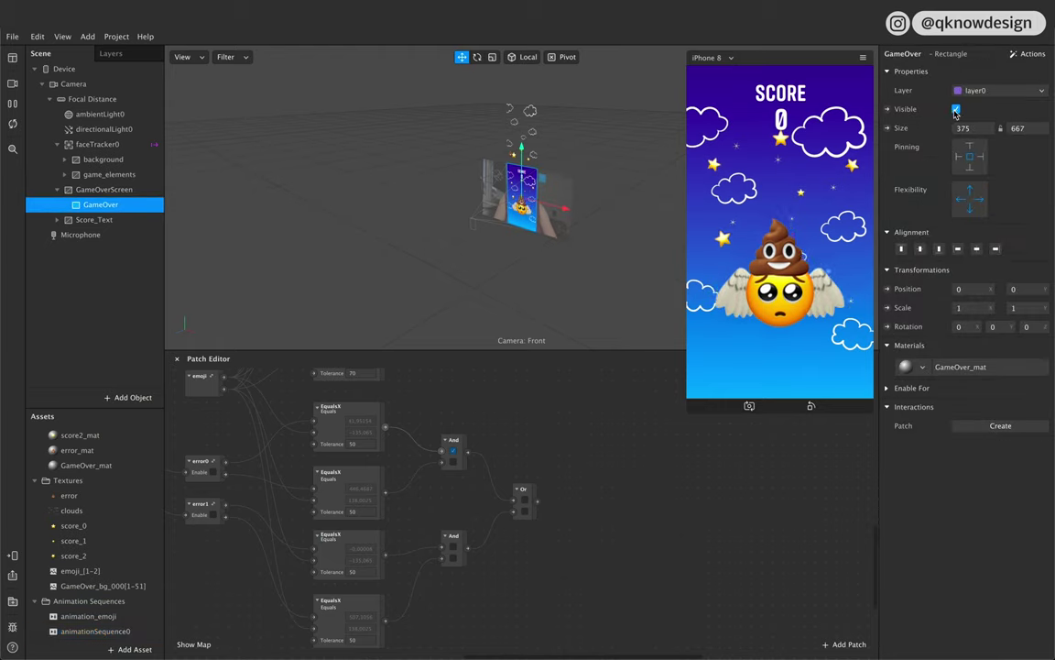
left_click(955, 109)
Step: Add a Switch patch after the Or patch and connect the Pulse's Turned On output to the Switch's Turn On input
scroll(480, 507, "right", 5)
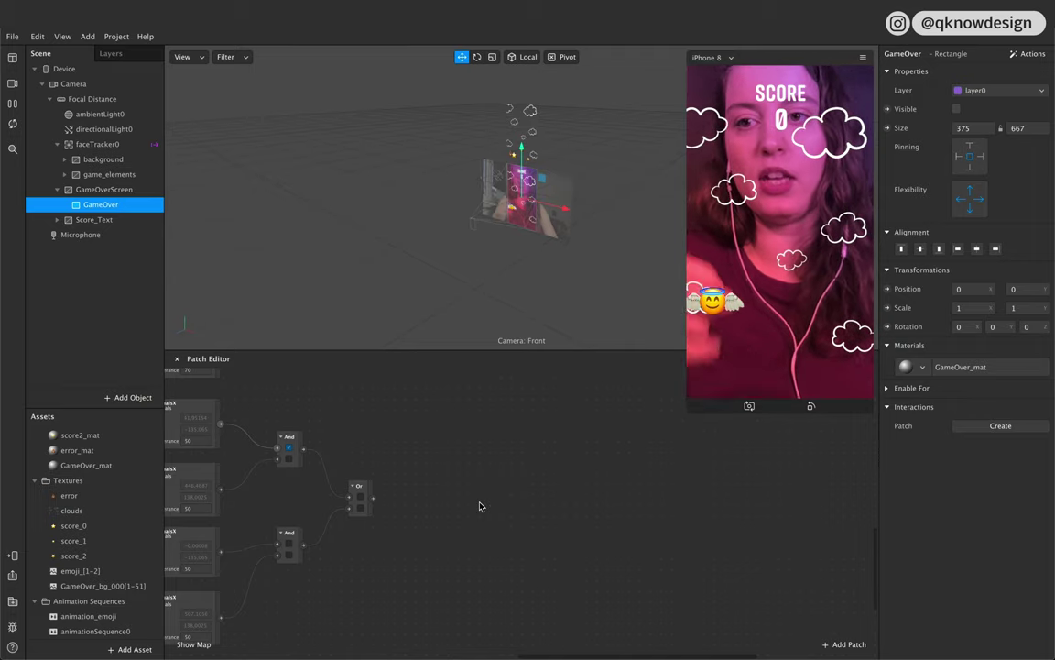
scroll(368, 503, "left", 3)
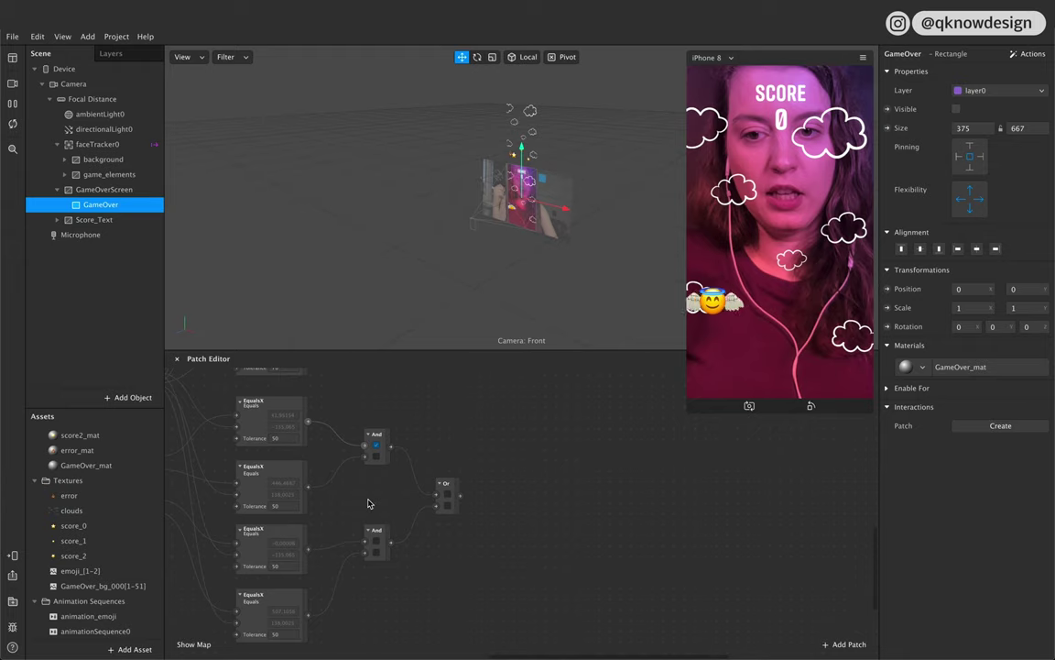
scroll(369, 503, "left", 2)
scroll(368, 503, "right", 4)
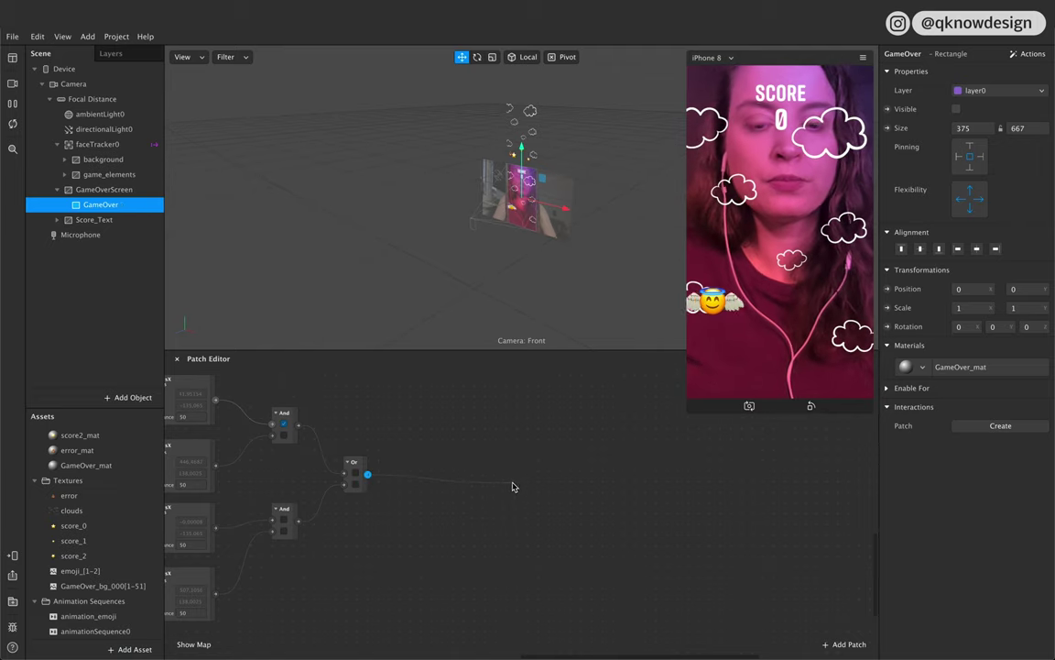
left_click_drag(513, 487, 515, 482)
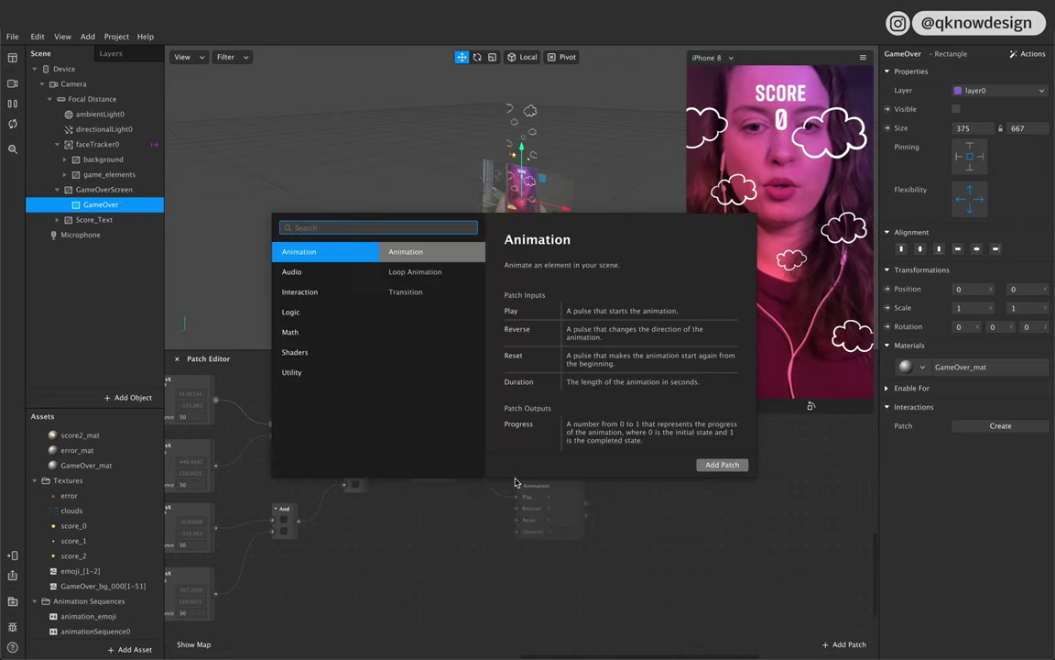
type("swi")
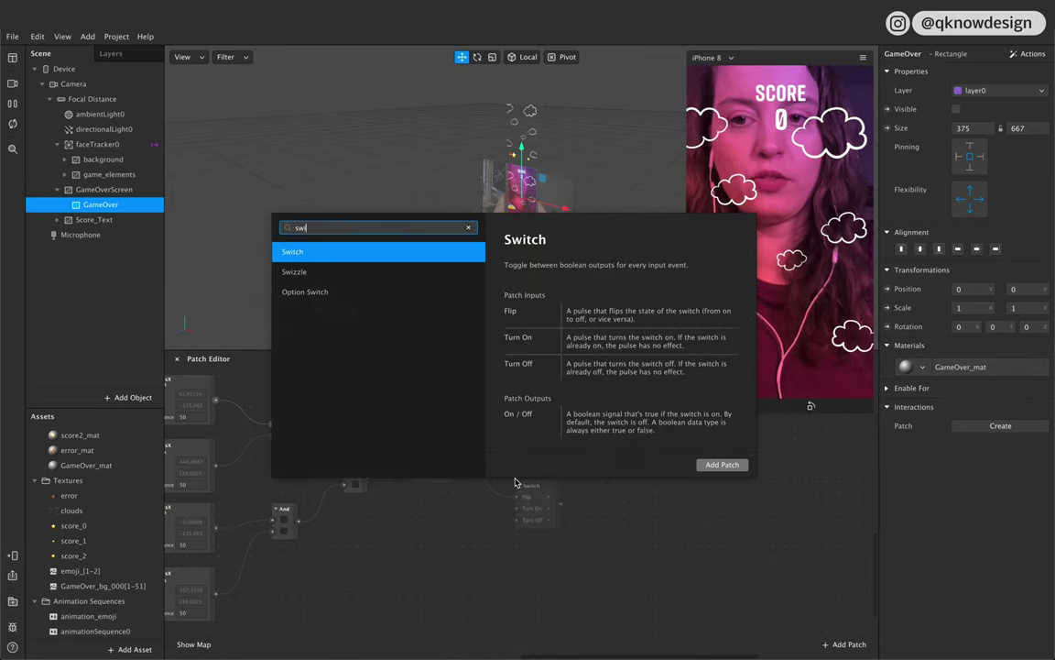
key("Return")
left_click_drag(538, 488, 540, 450)
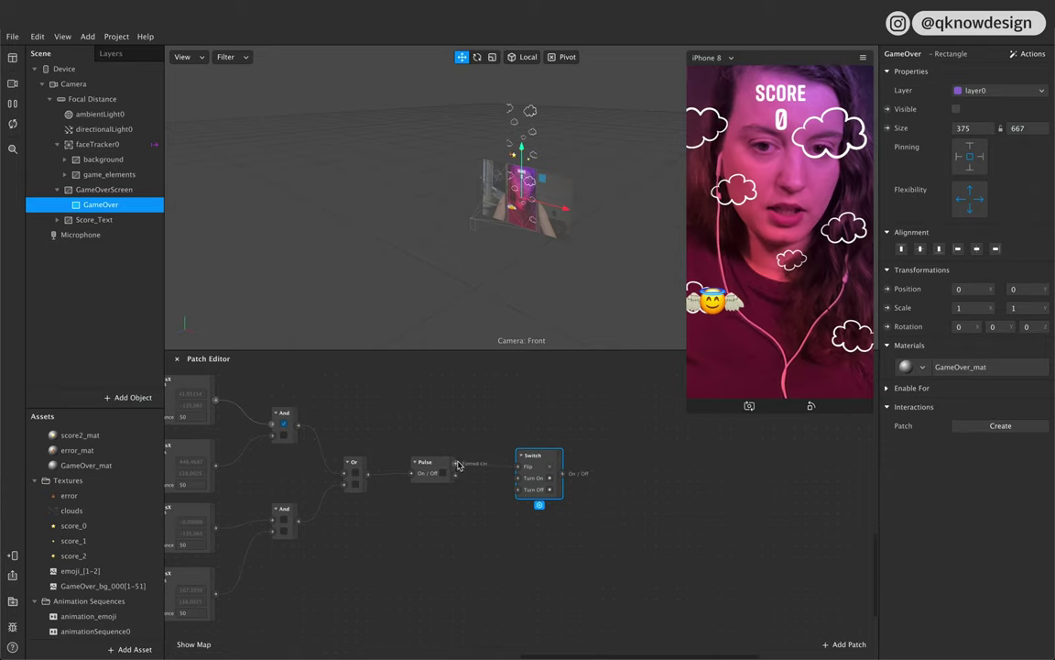
left_click_drag(456, 467, 527, 478)
Step: Create a Visible patch for the GameOver rectangle and connect the new Switch's output to it
scroll(579, 502, "right", 5)
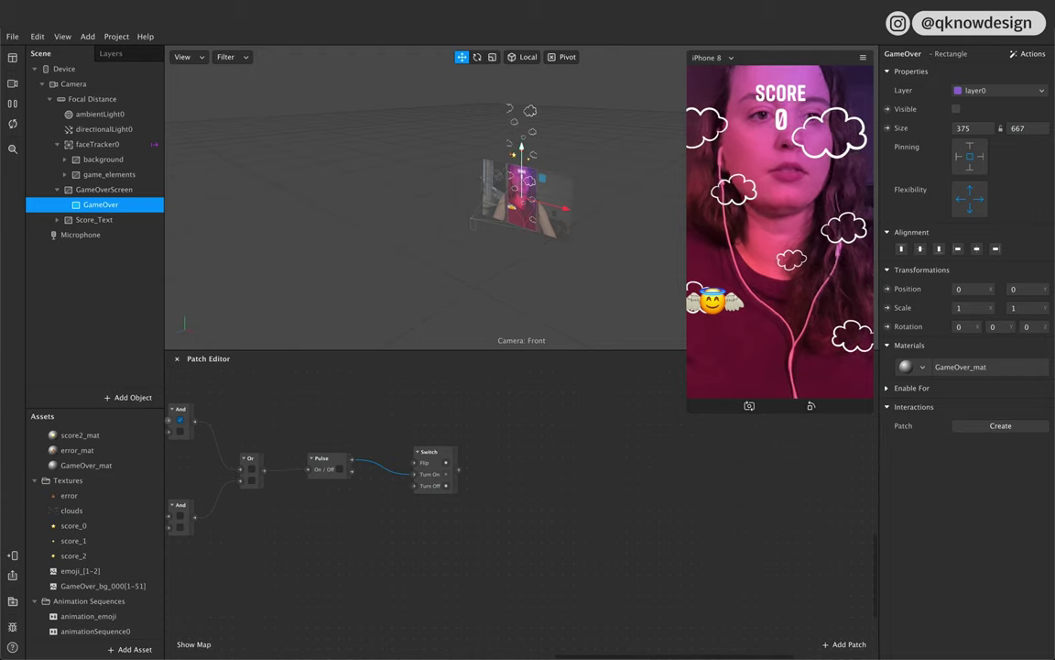
left_click(887, 109)
left_click_drag(537, 524, 537, 454)
left_click_drag(458, 470, 520, 464)
left_click(535, 471)
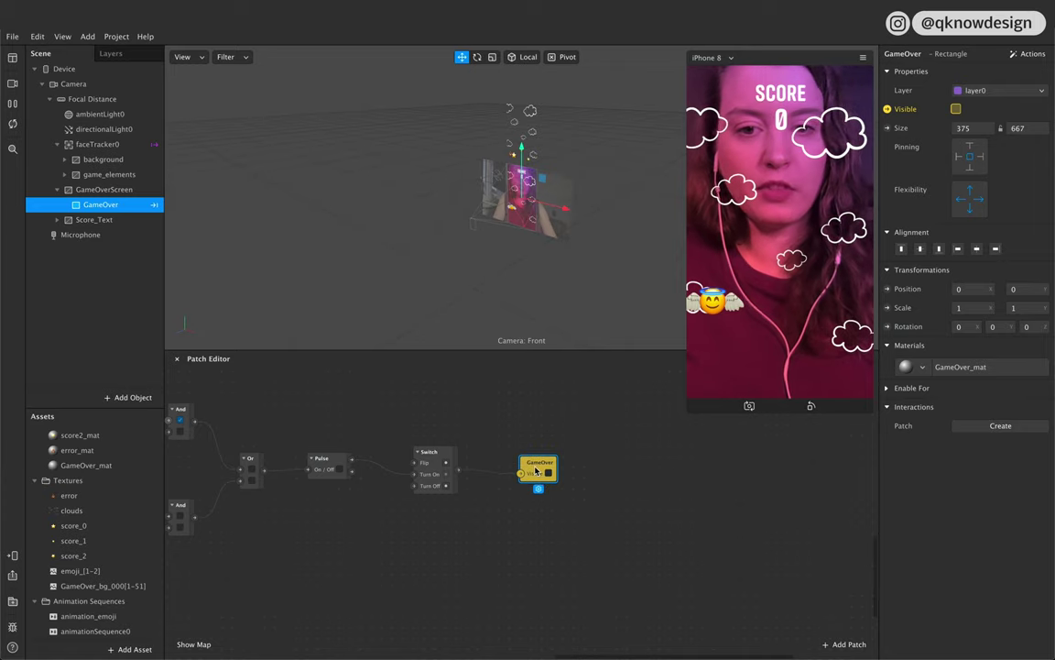
Step: Play-test the game-over trigger in the preview and restart the effect
scroll(536, 471, "left", 5)
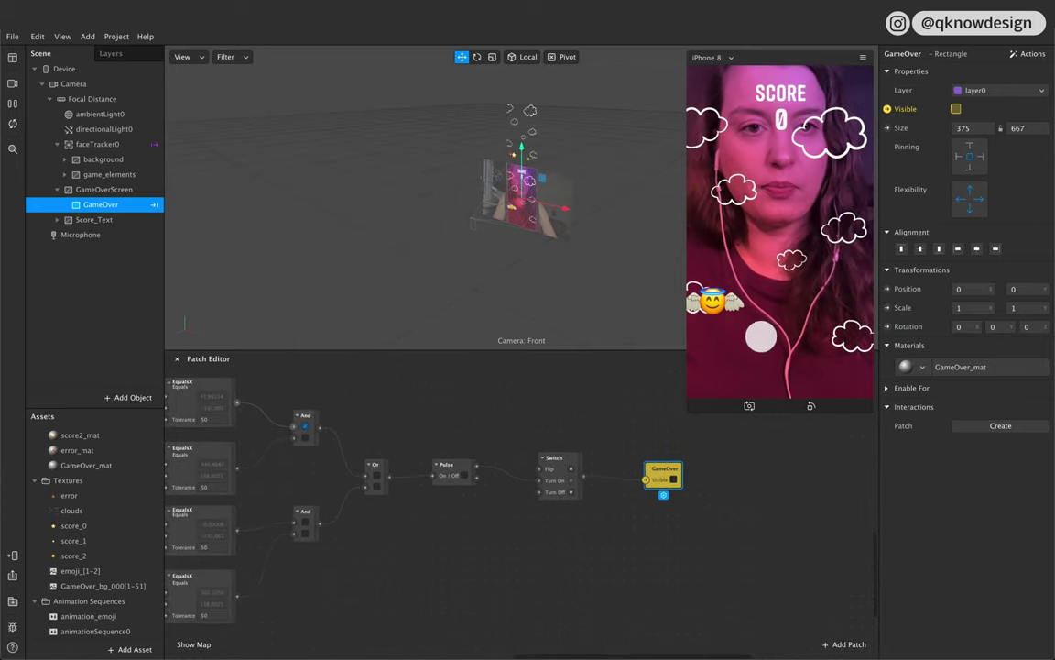
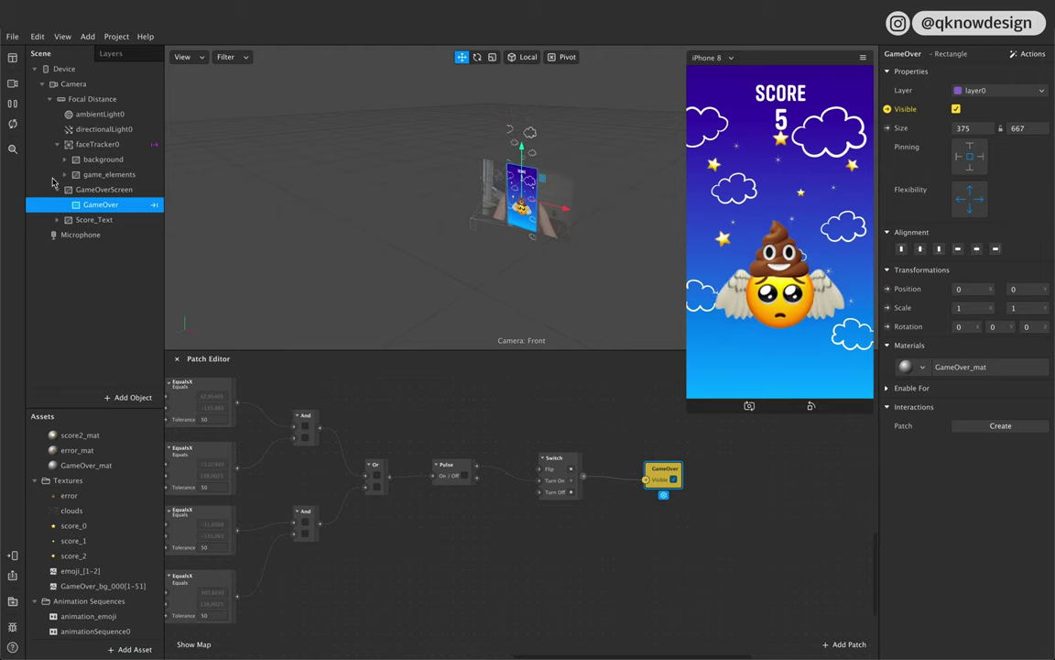
left_click(12, 126)
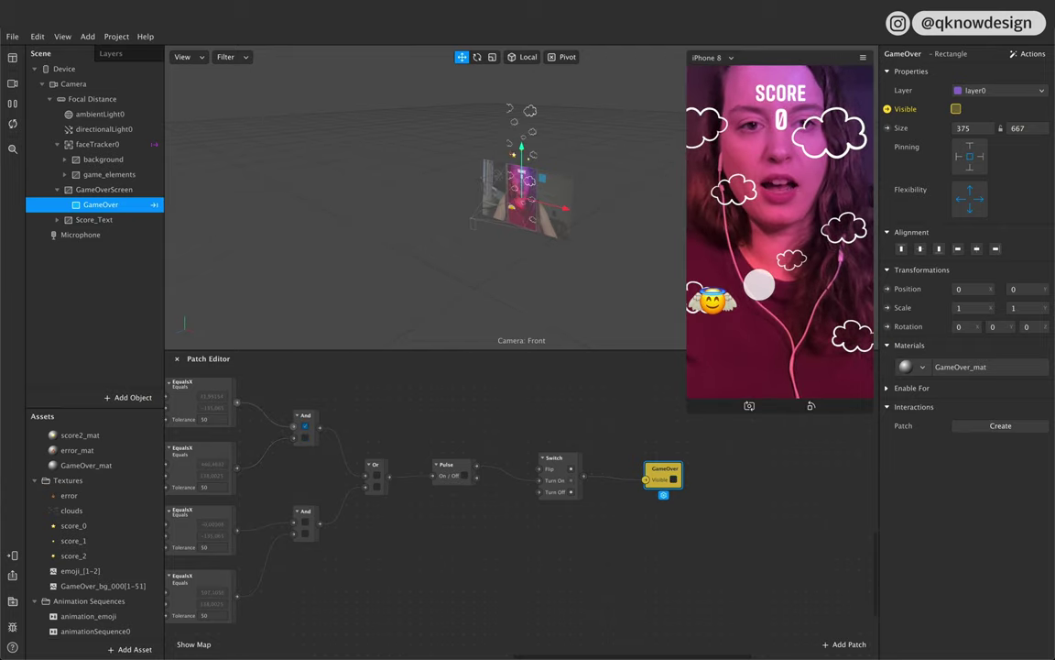
Step: Move the whole error-detection patch group, from the EqualsX patches to GameOver, further down to make room above it
scroll(513, 523, "left", 5)
scroll(513, 523, "up", 1)
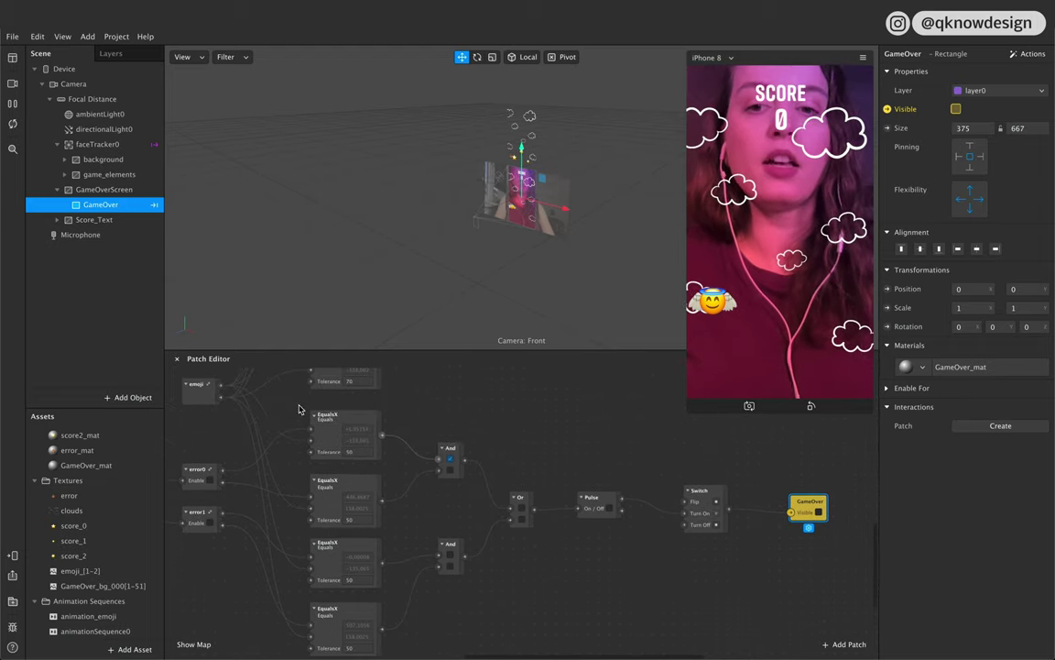
left_click_drag(299, 410, 835, 652)
left_click_drag(339, 434, 342, 511)
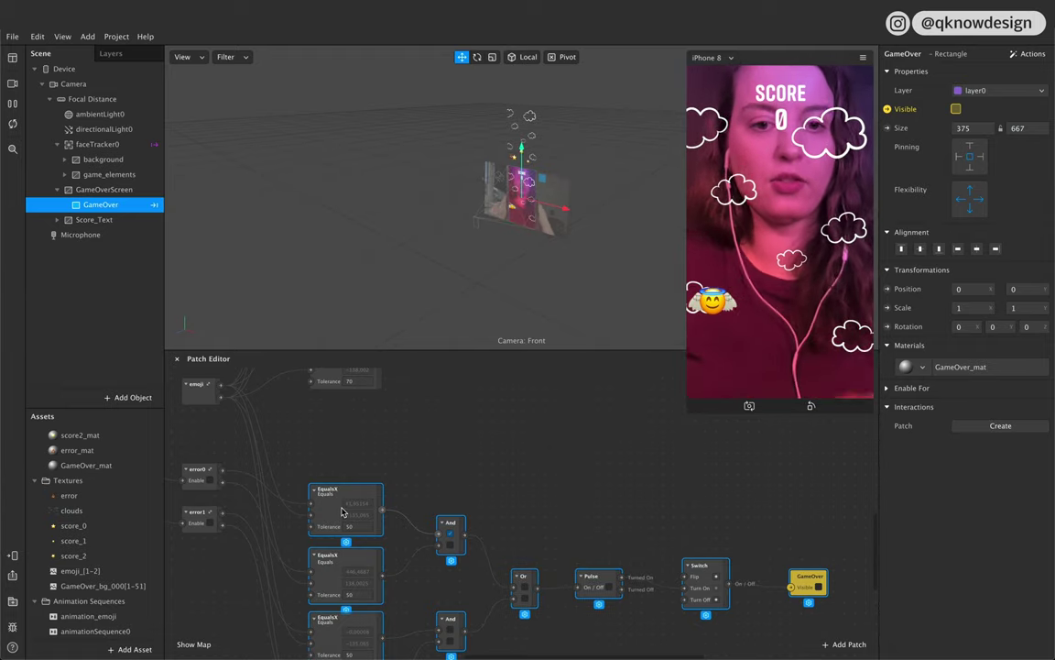
Step: Examine how the Play value drives the error patches, test-playing the game in the preview and restarting the effect
scroll(499, 480, "left", 10)
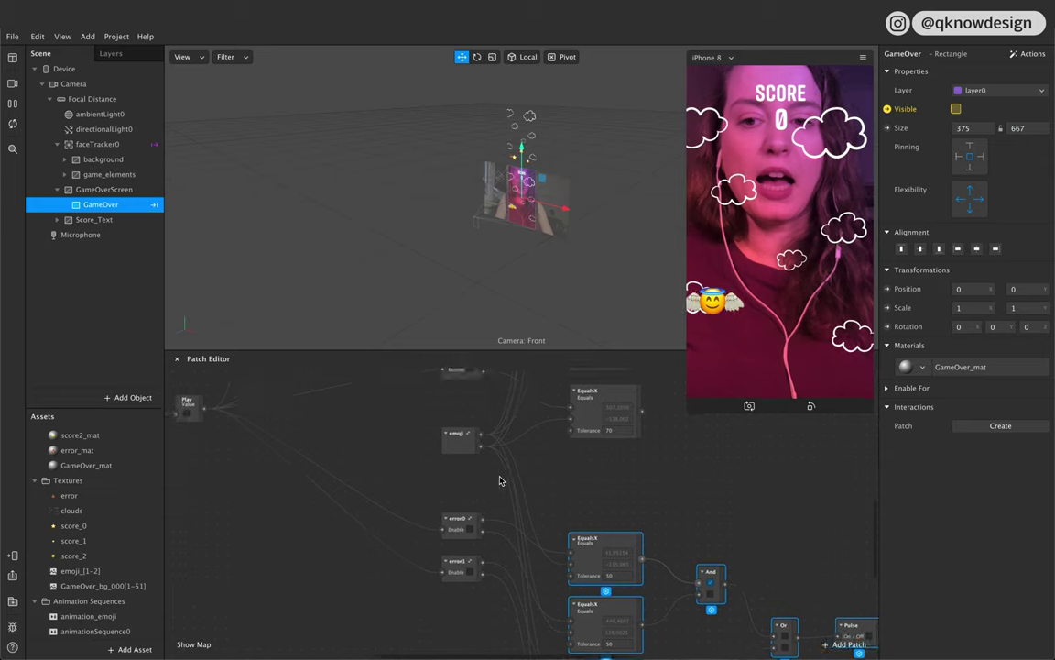
scroll(499, 480, "left", 1)
scroll(218, 400, "left", 6)
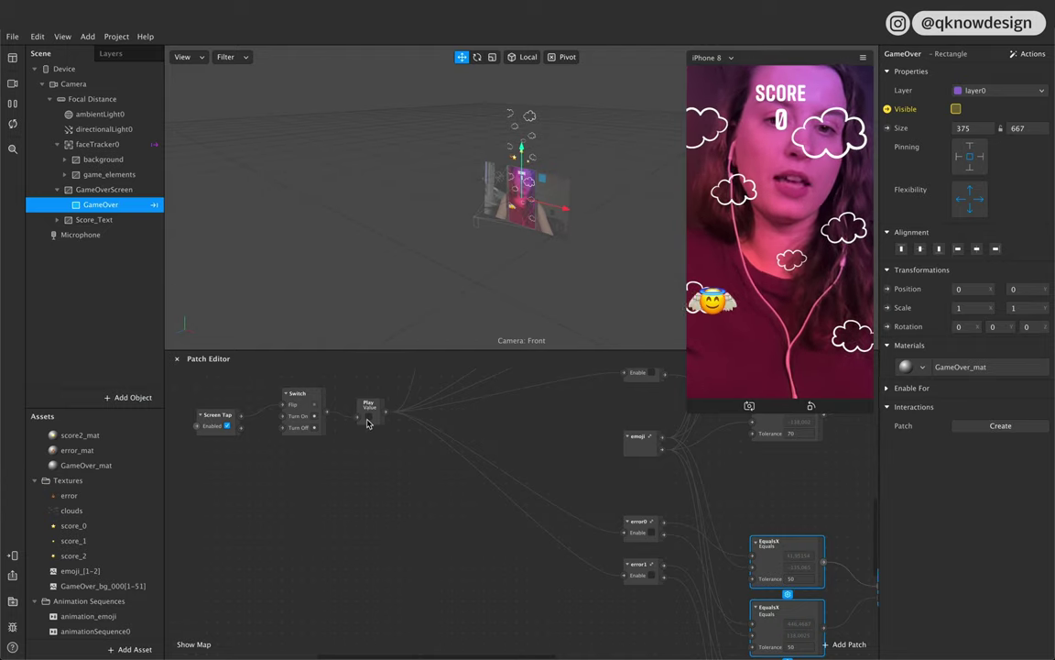
left_click(738, 313)
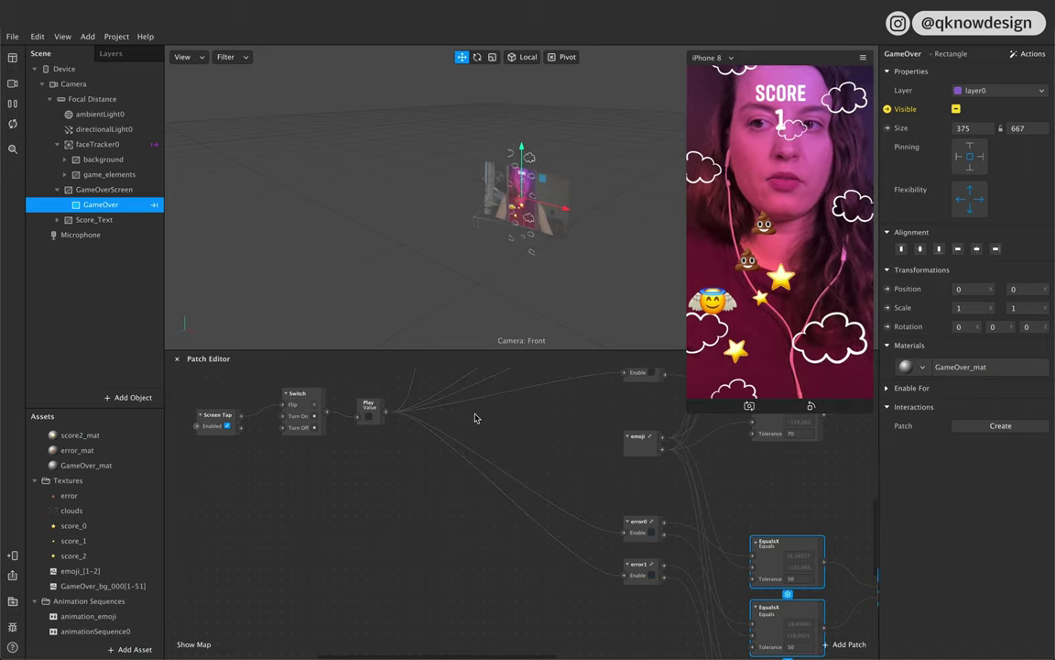
scroll(475, 418, "right", 2)
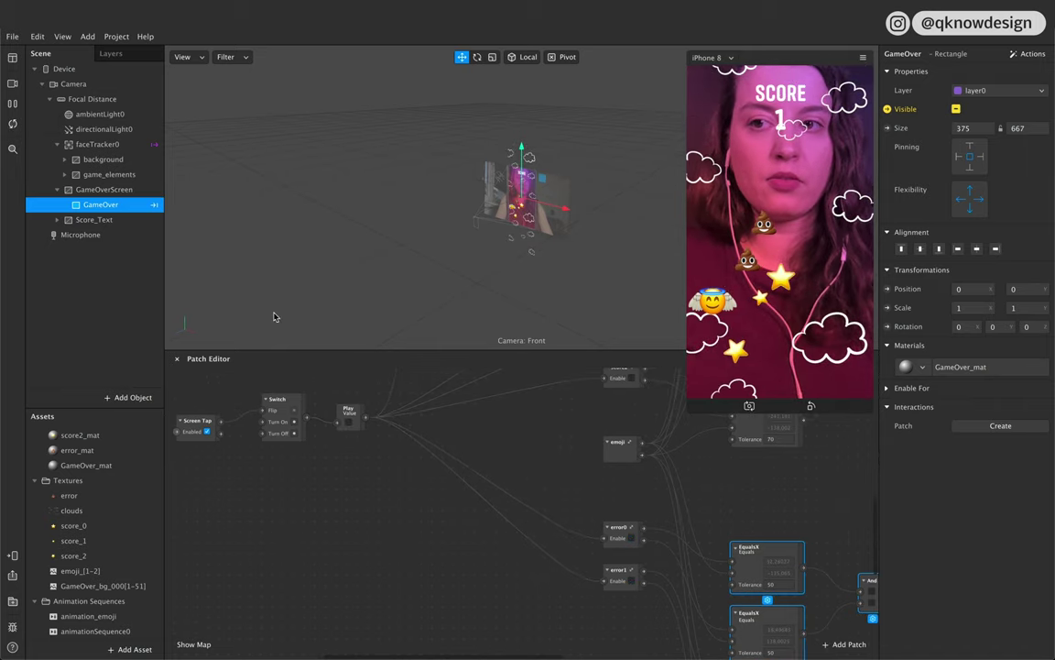
left_click(13, 126)
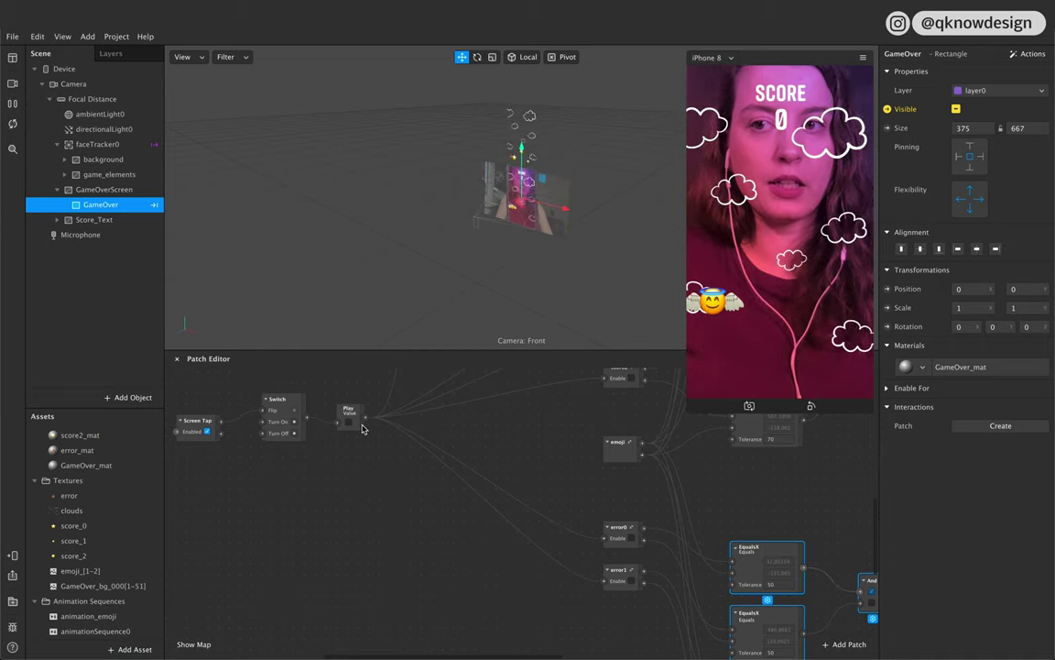
scroll(363, 456, "right", 1)
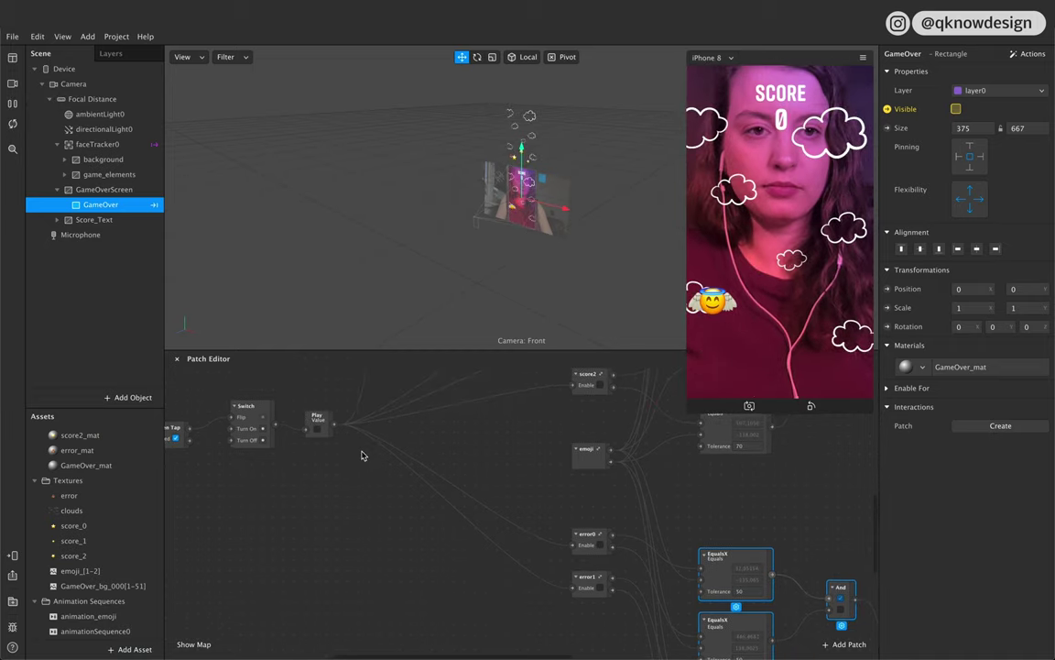
scroll(358, 456, "right", 3)
scroll(358, 456, "right", 2)
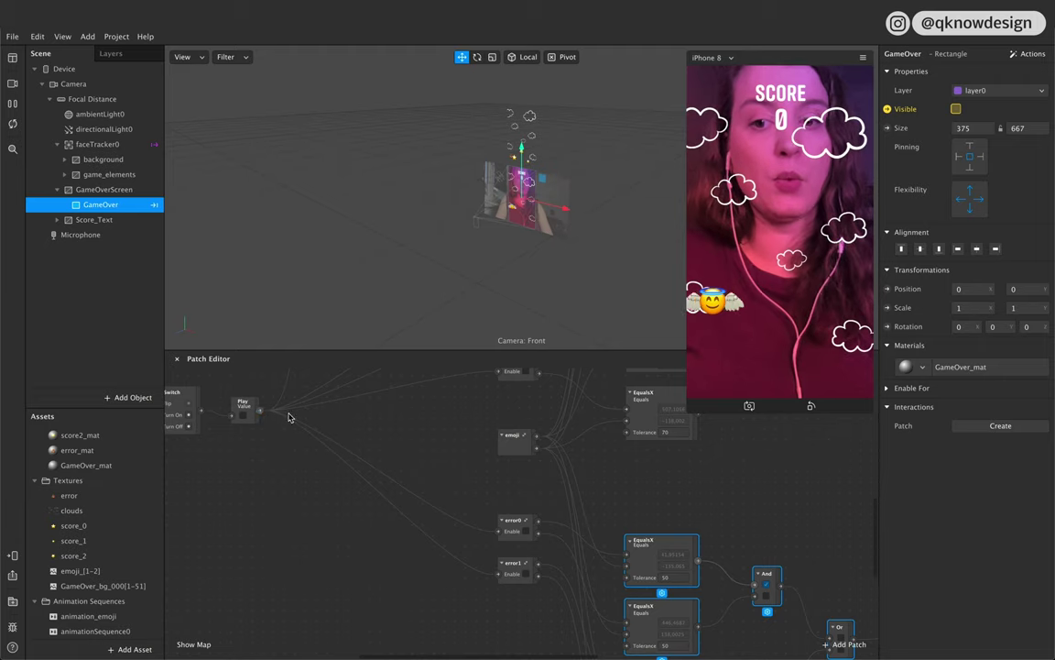
Step: Add a Value patch driven by the Play value's output, above the error-detection patches
right_click(757, 490)
scroll(756, 490, "right", 8)
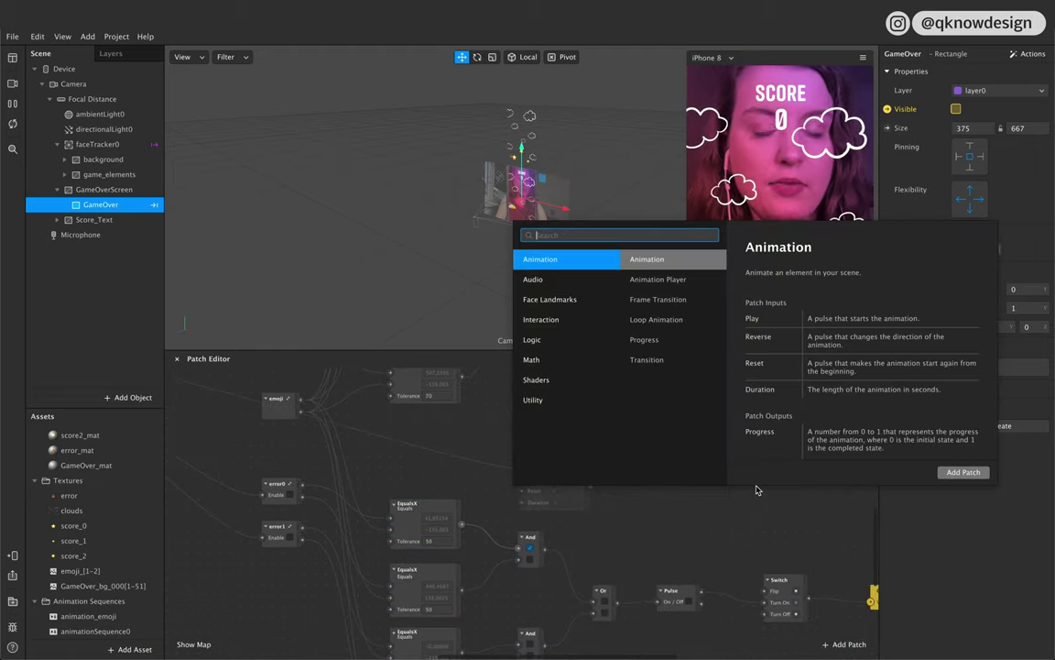
scroll(757, 490, "right", 5)
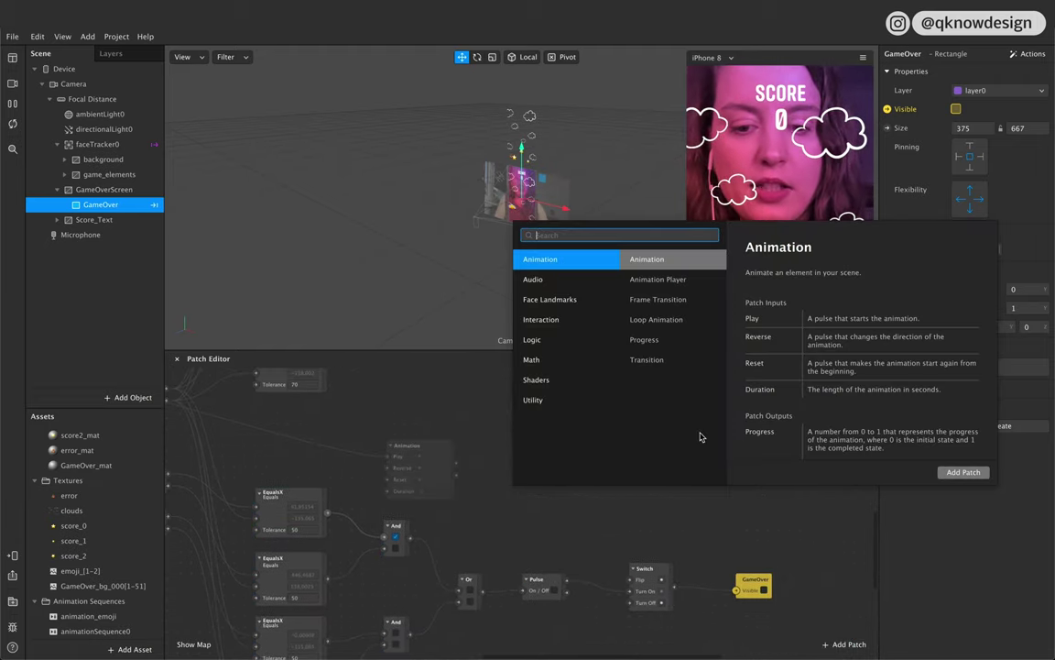
type("Value")
key("Return")
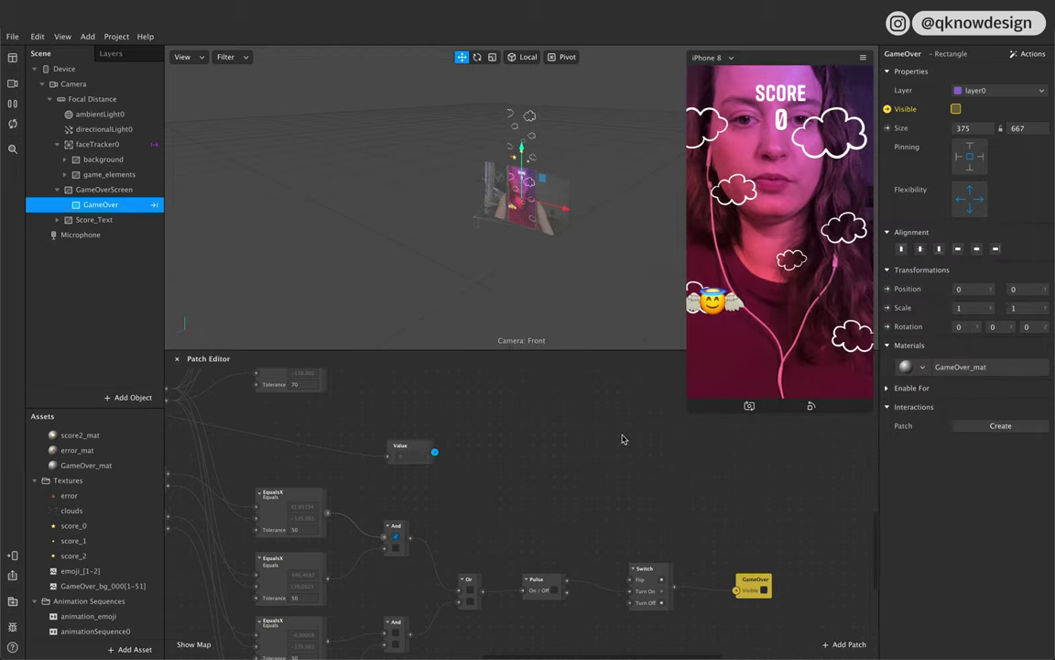
Step: Change the new Value patch's type to Boolean and rename it Start Play
left_click_drag(426, 458, 413, 443)
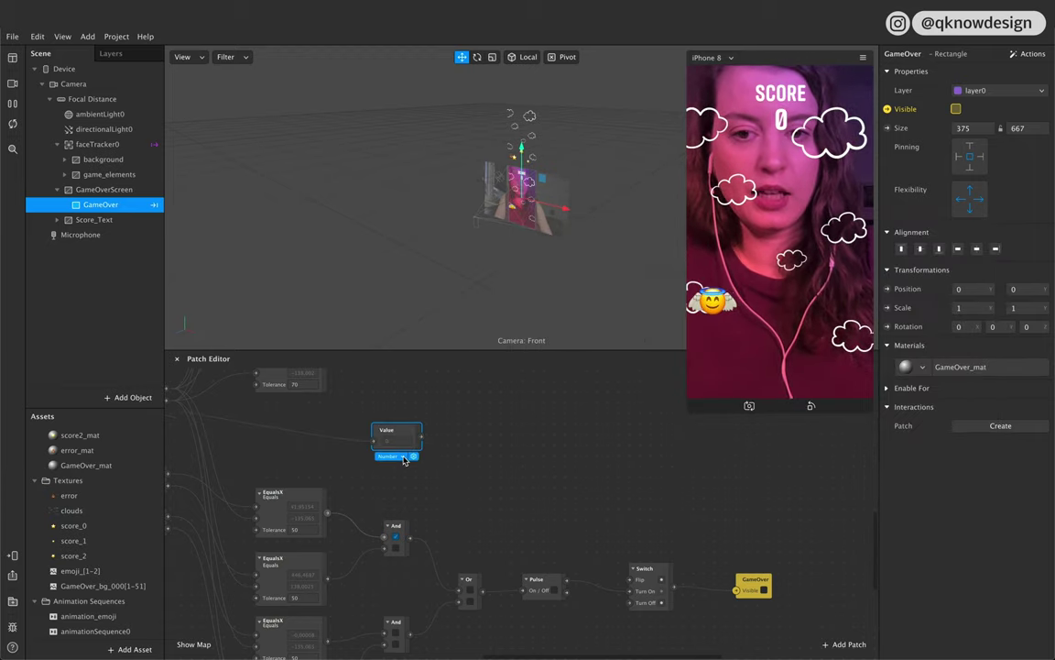
left_click(403, 458)
left_click(412, 475)
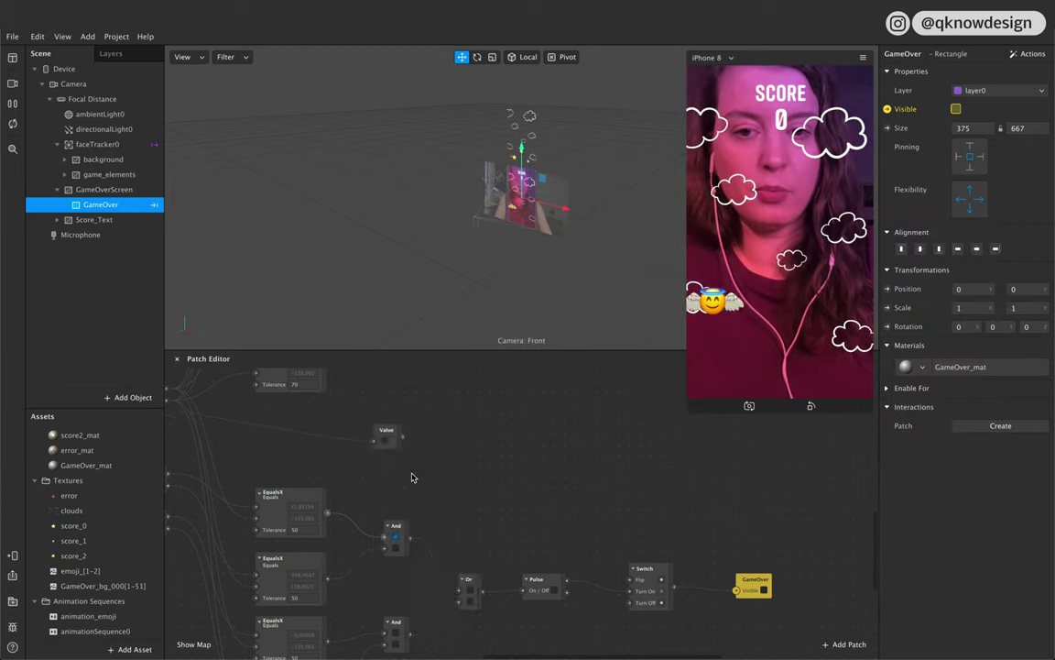
left_click(387, 434)
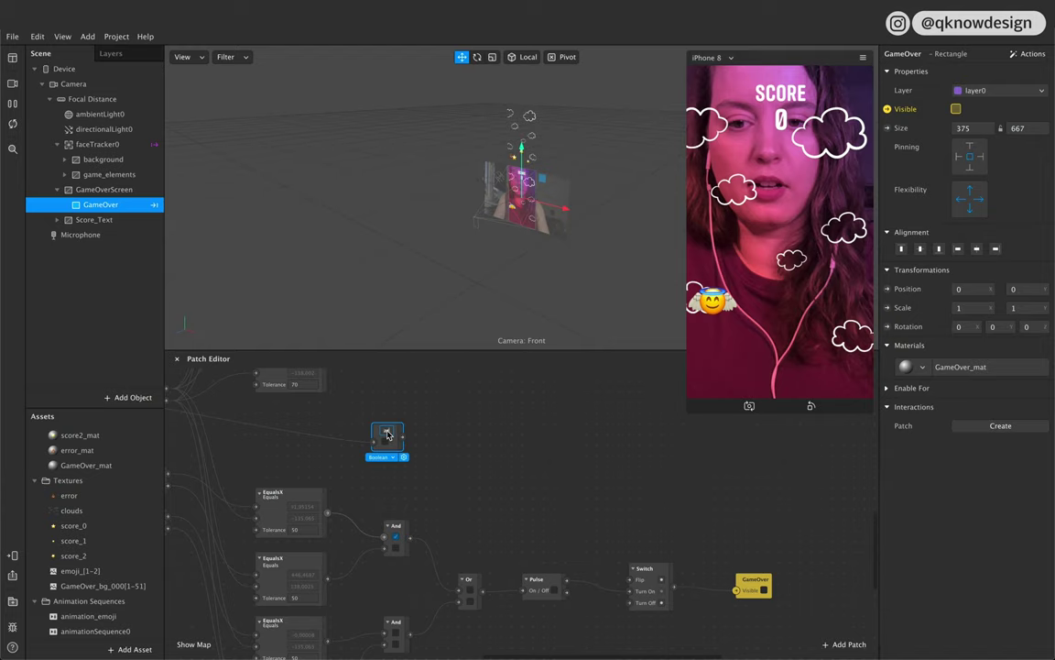
left_click(447, 444)
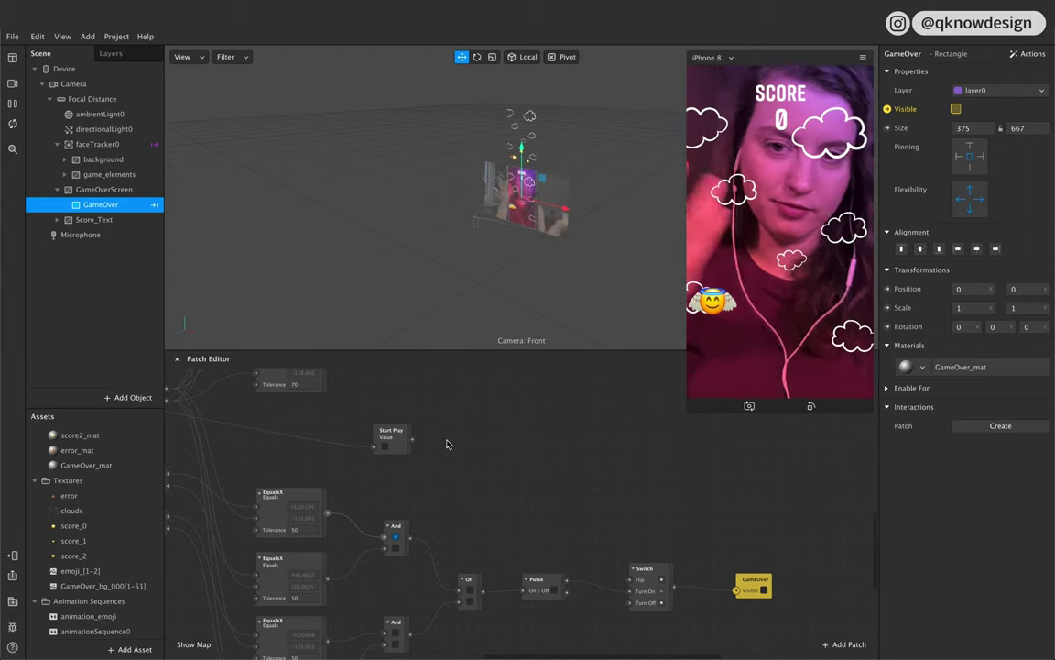
Step: Add a Pulse patch after Start Play and connect its Turned Off output to the game-over Switch's Turn Off input
scroll(452, 451, "down", 1)
scroll(452, 451, "right", 3)
left_click_drag(323, 421, 321, 410)
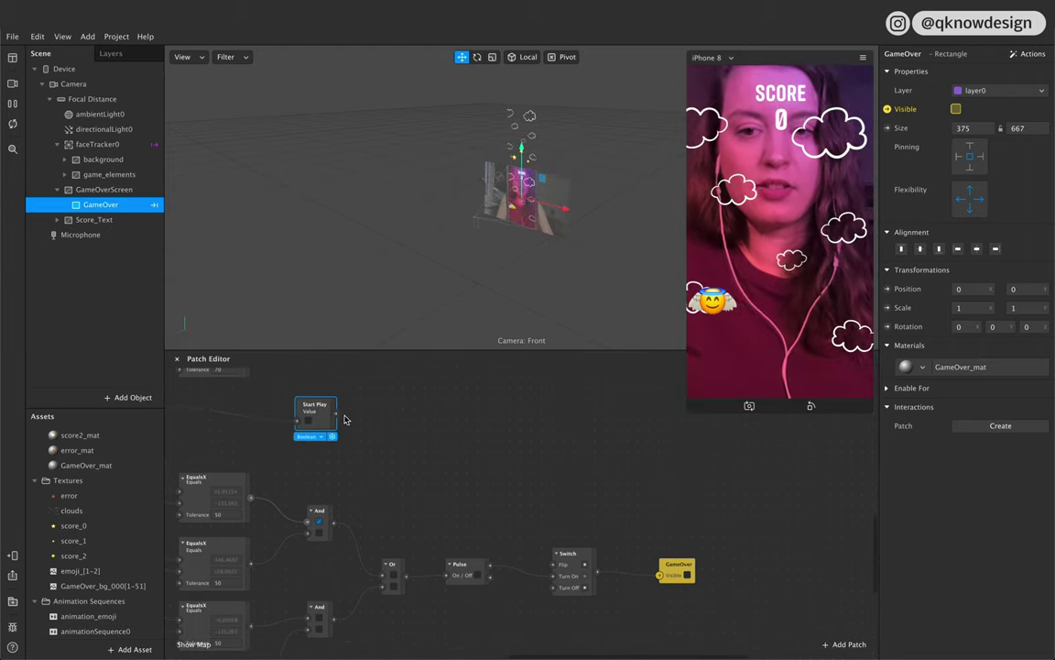
left_click(494, 474)
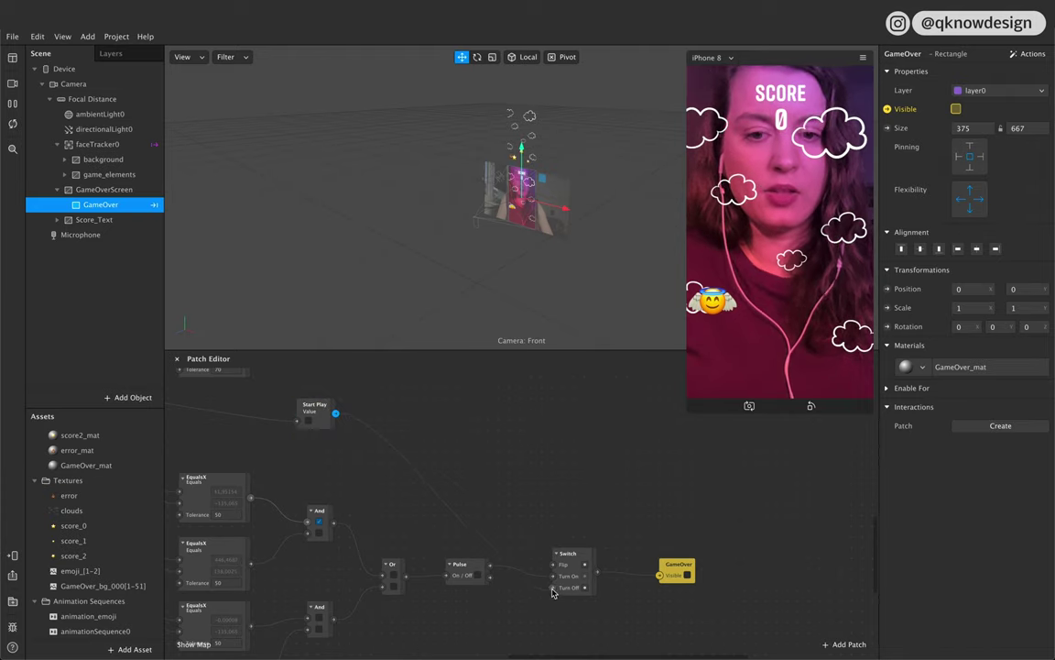
left_click_drag(552, 591, 552, 591)
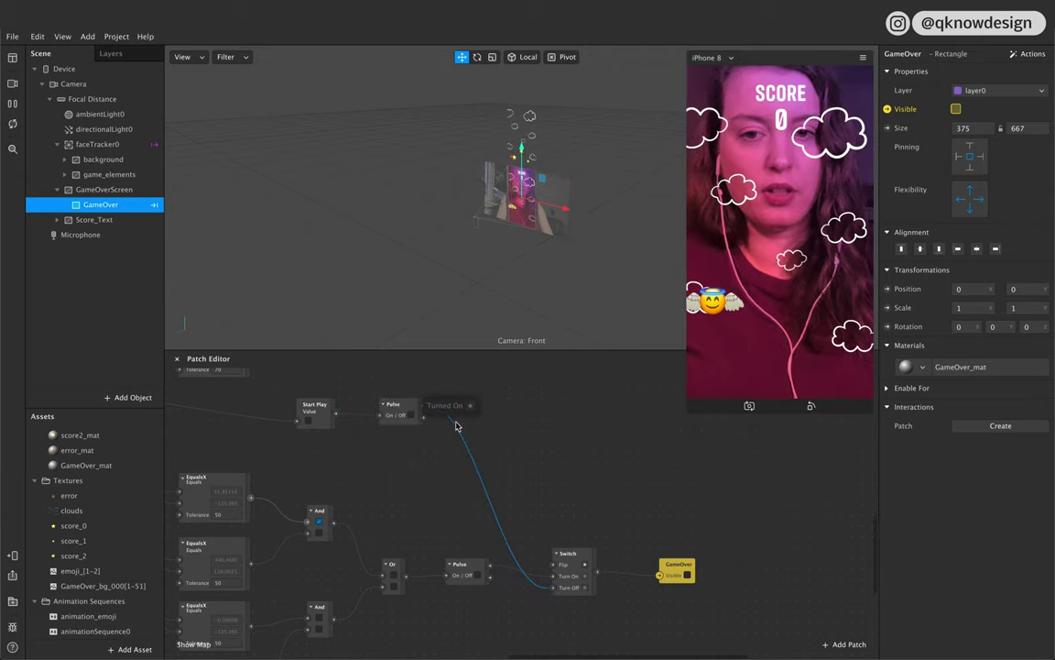
left_click_drag(422, 416, 553, 589)
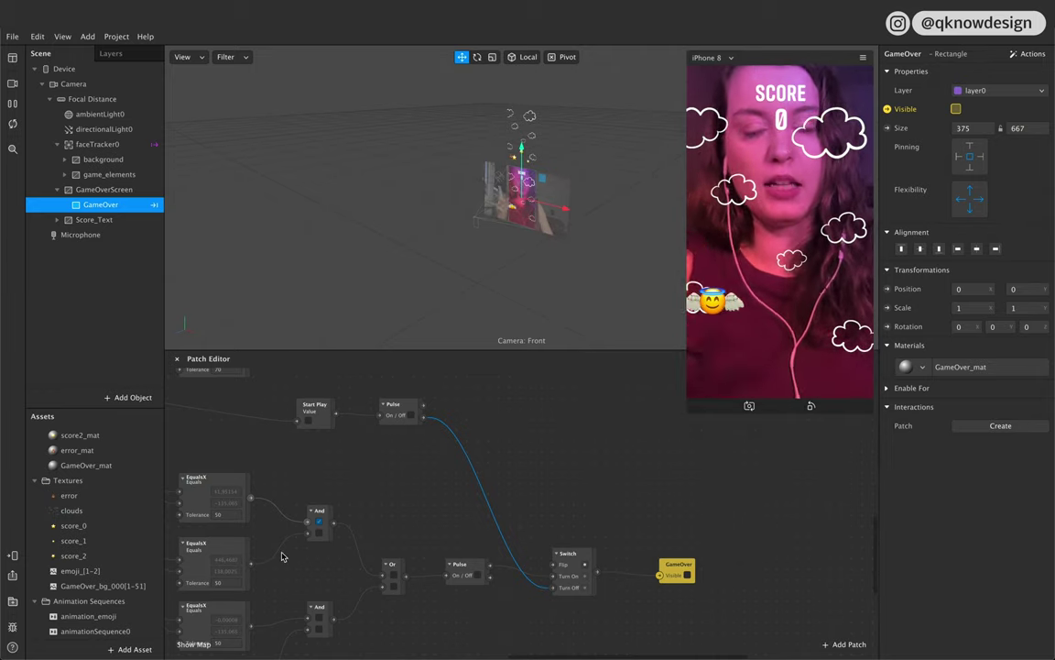
Step: Examine how the Start Play Pulse and the error-detection patches drive the Switch and GameOver visibility
scroll(228, 593, "left", 3)
scroll(228, 593, "left", 1)
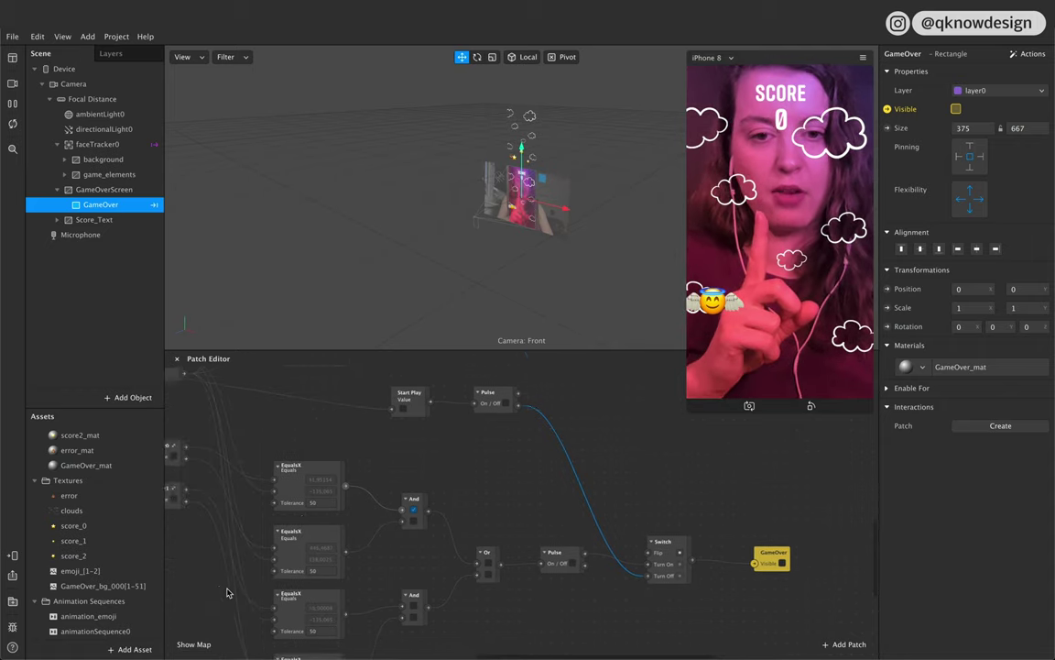
scroll(393, 564, "right", 3)
scroll(394, 564, "down", 1)
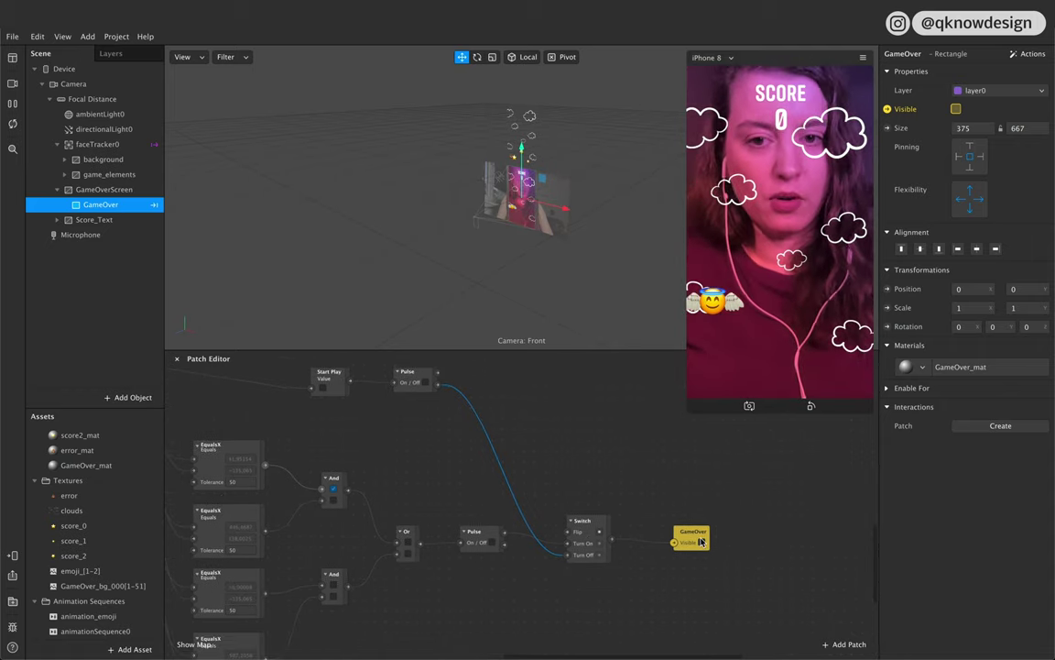
scroll(678, 522, "left", 3)
scroll(678, 522, "up", 2)
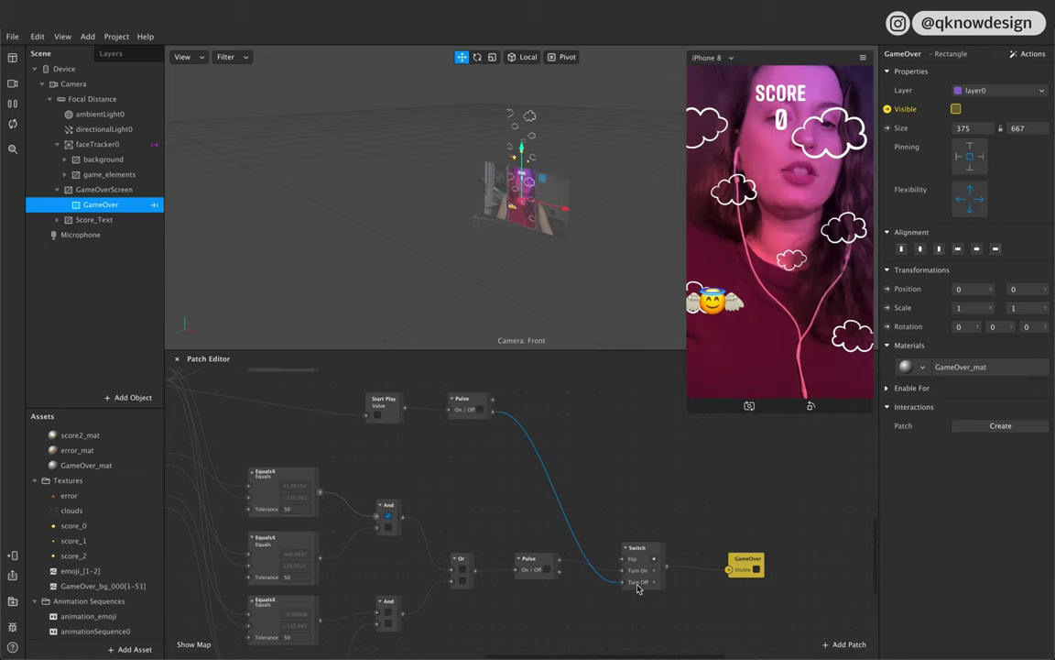
scroll(642, 591, "right", 3)
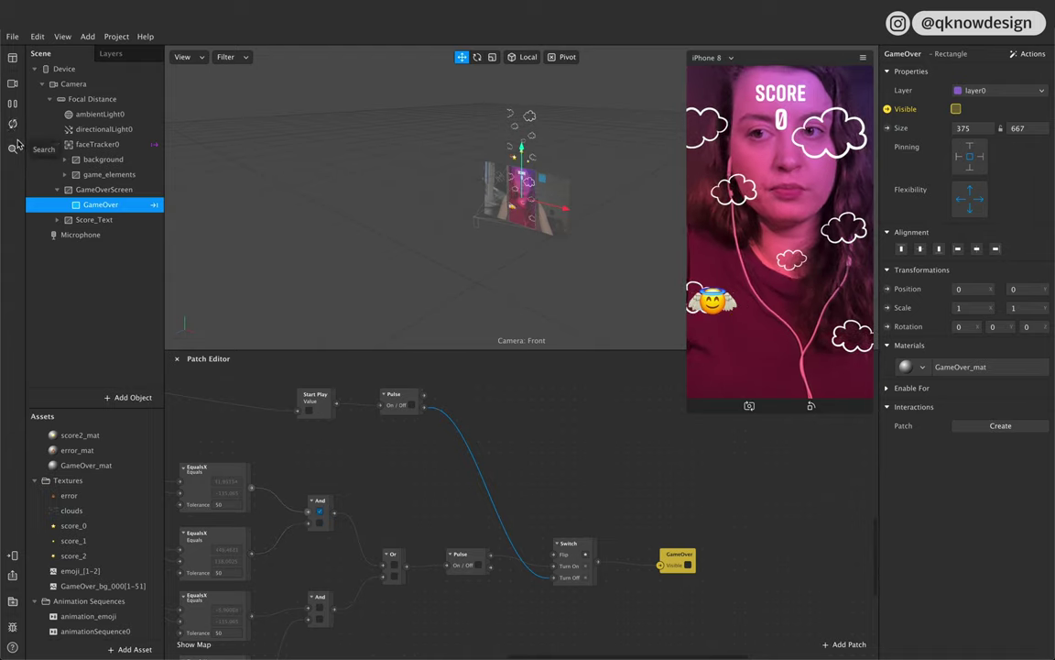
scroll(586, 587, "right", 2)
scroll(586, 587, "up", 3)
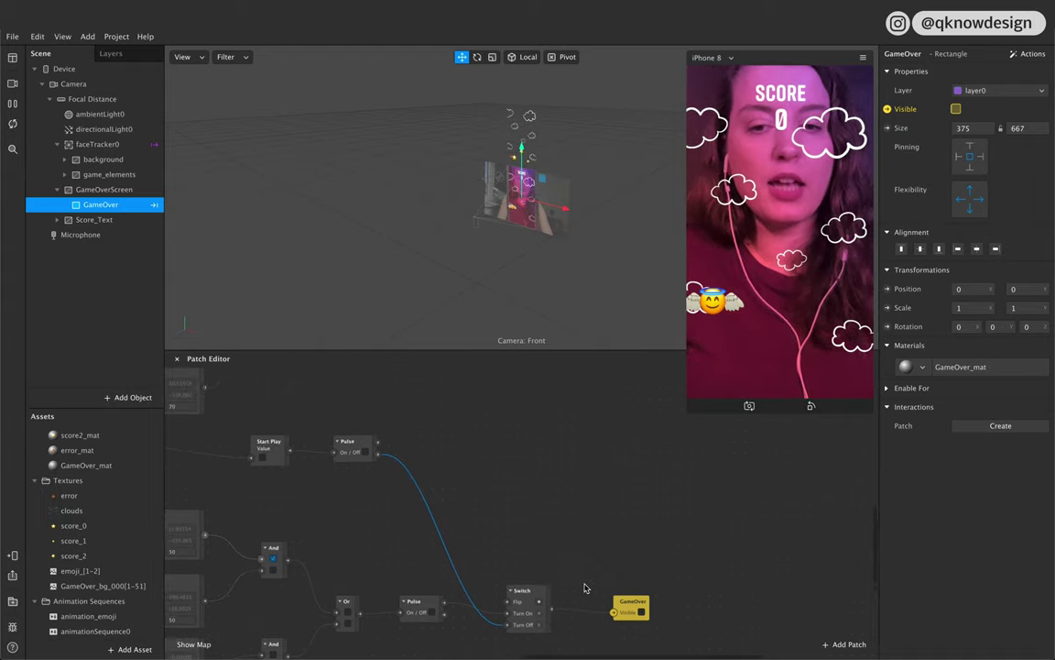
scroll(586, 587, "down", 1)
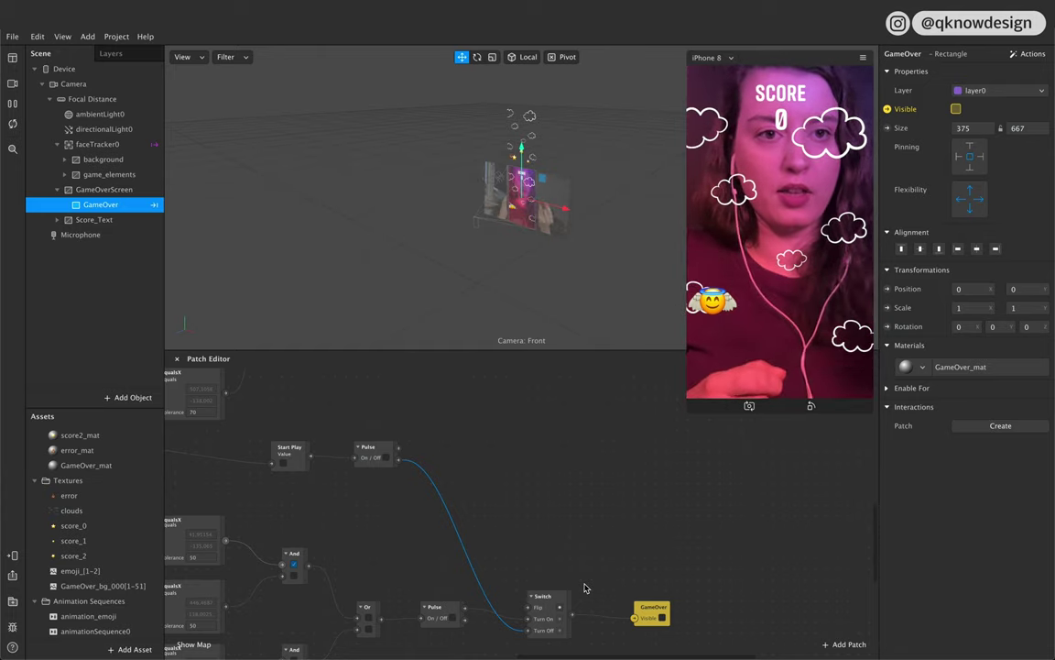
Step: Move the score-counting Pulse, Counter and score patches down, closer to the Start Play patches
scroll(585, 588, "up", 5)
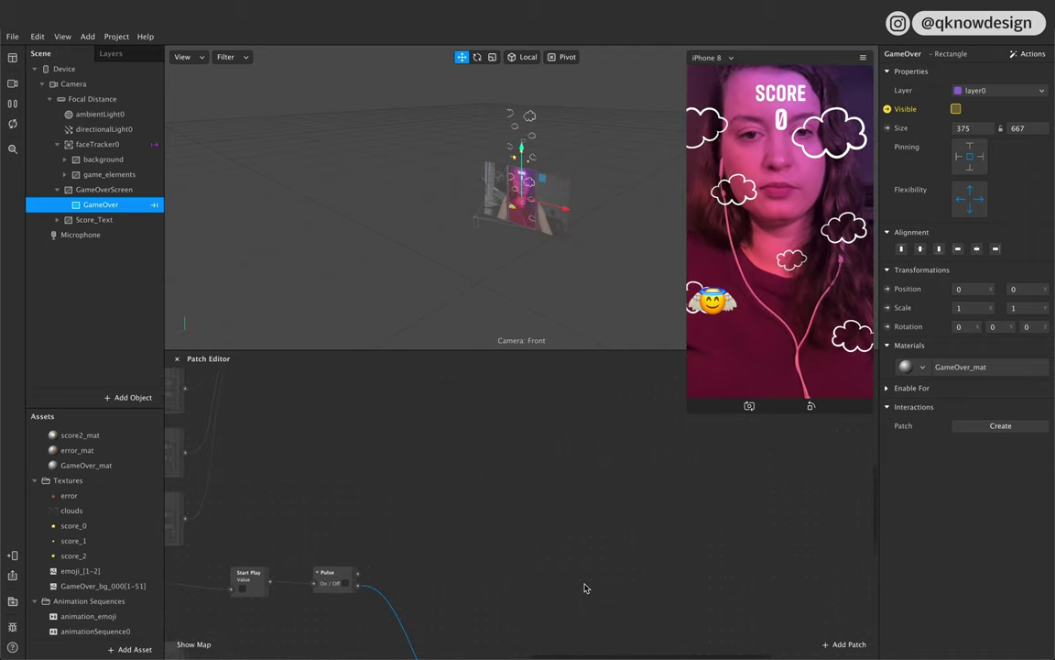
scroll(585, 588, "down", 5)
scroll(586, 588, "left", 4)
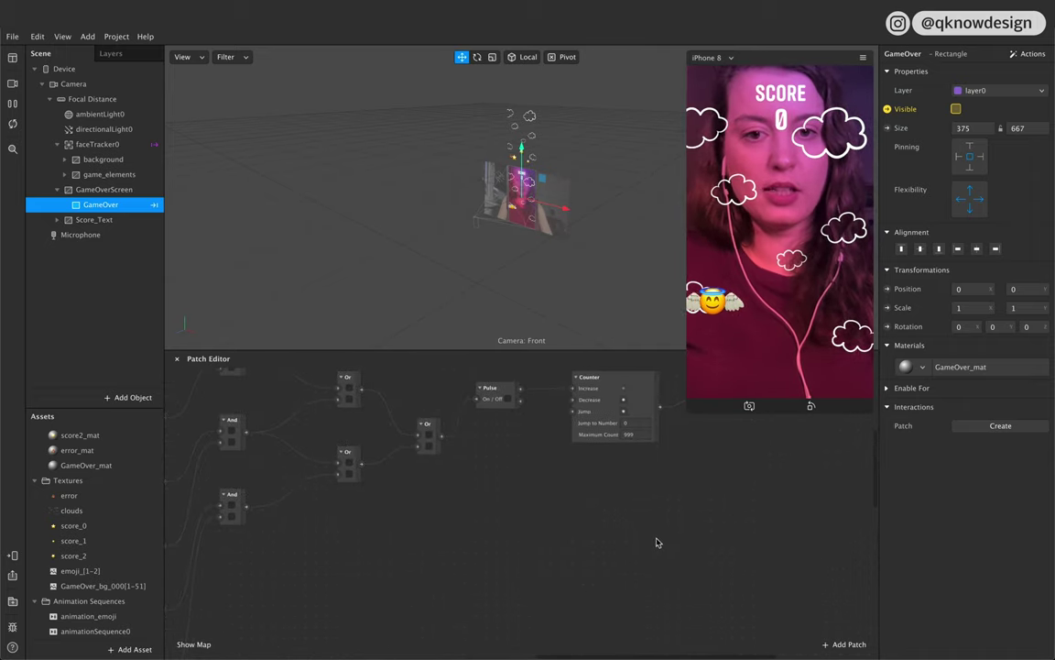
scroll(632, 602, "up", 4)
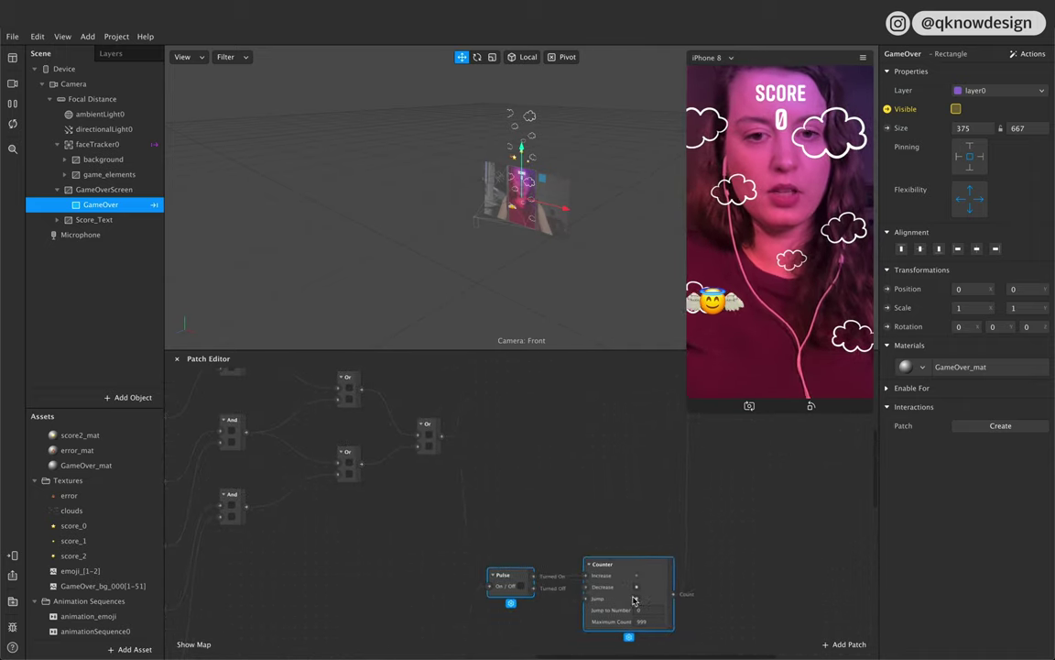
scroll(632, 602, "down", 4)
scroll(632, 603, "left", 2)
scroll(632, 602, "right", 2)
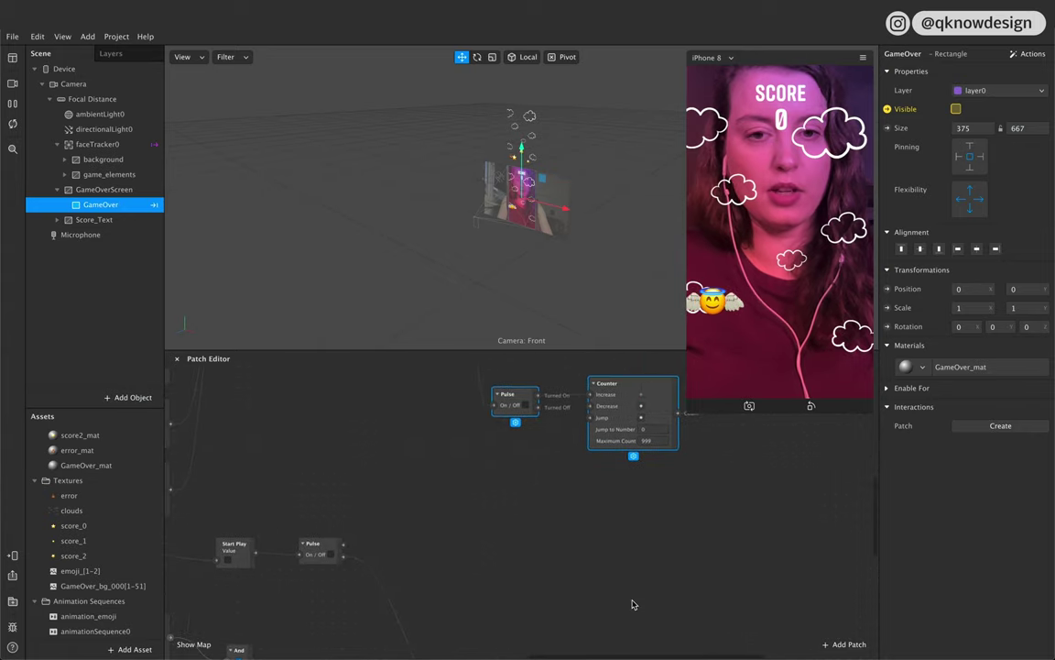
scroll(654, 490, "right", 4)
scroll(654, 490, "up", 4)
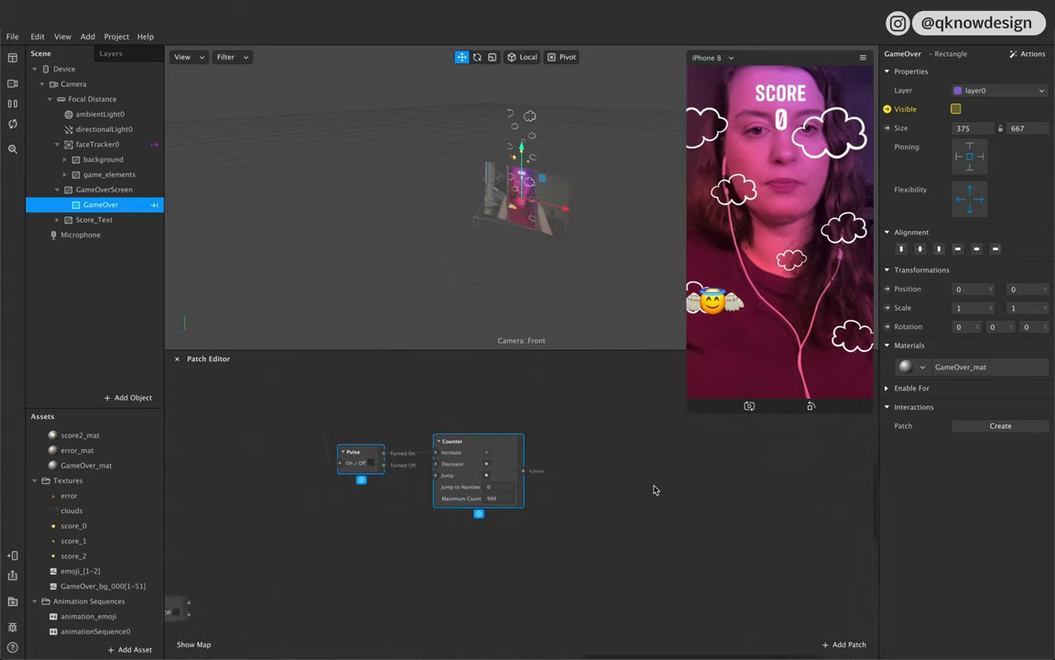
left_click_drag(590, 401, 605, 600)
scroll(597, 615, "down", 4)
scroll(597, 614, "up", 3)
scroll(597, 614, "left", 2)
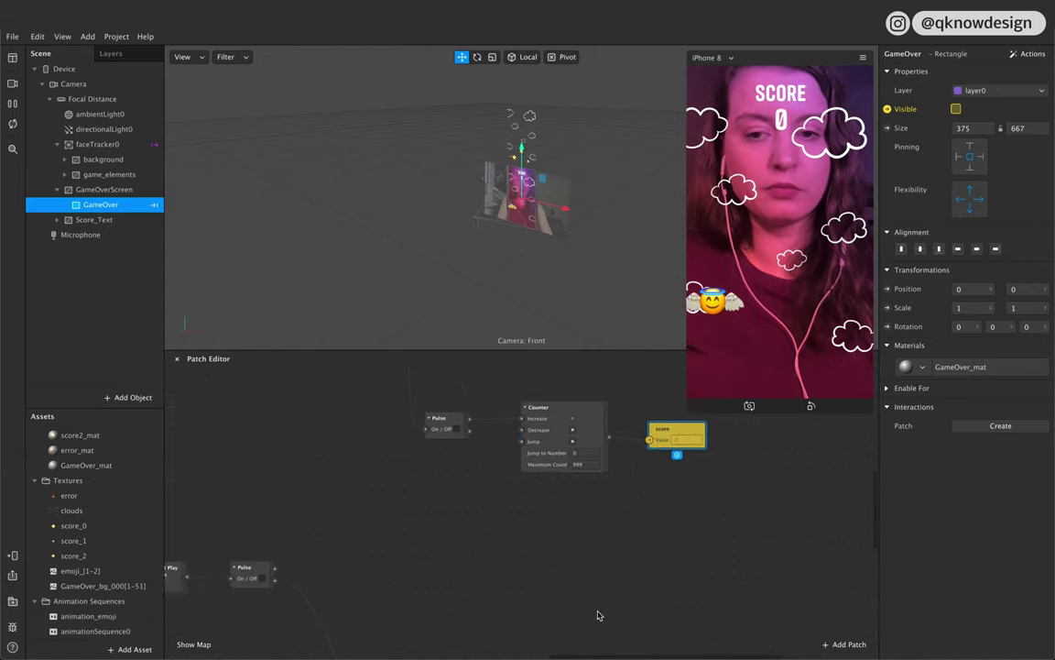
Step: Connect the Start Play Pulse's Turned On output to the Counter's Jump input
scroll(288, 574, "left", 3)
scroll(288, 575, "down", 1)
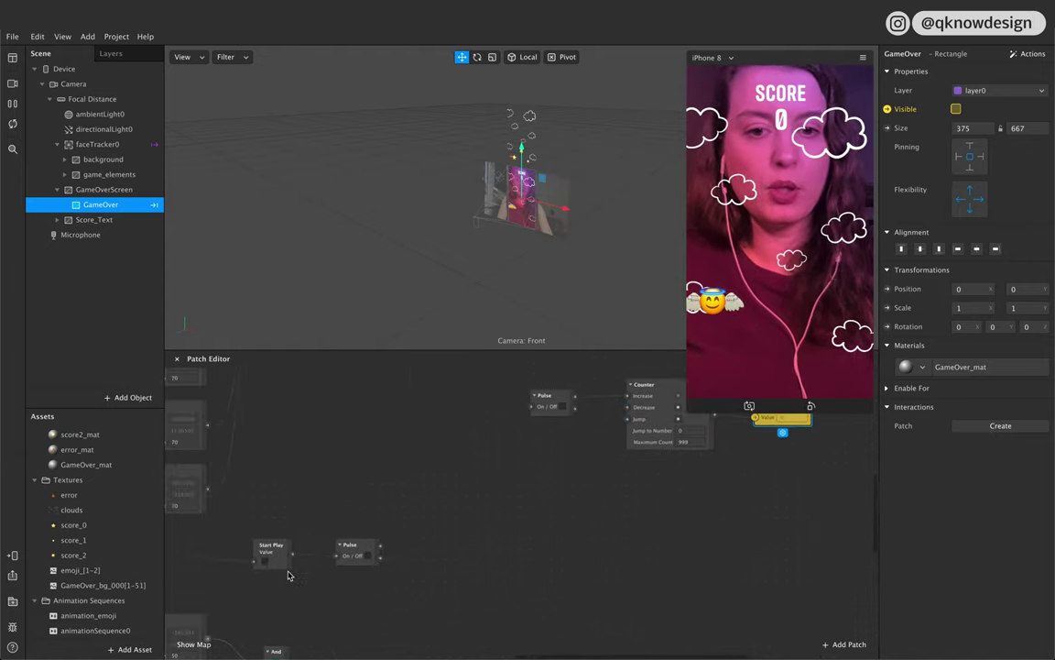
scroll(275, 572, "right", 1)
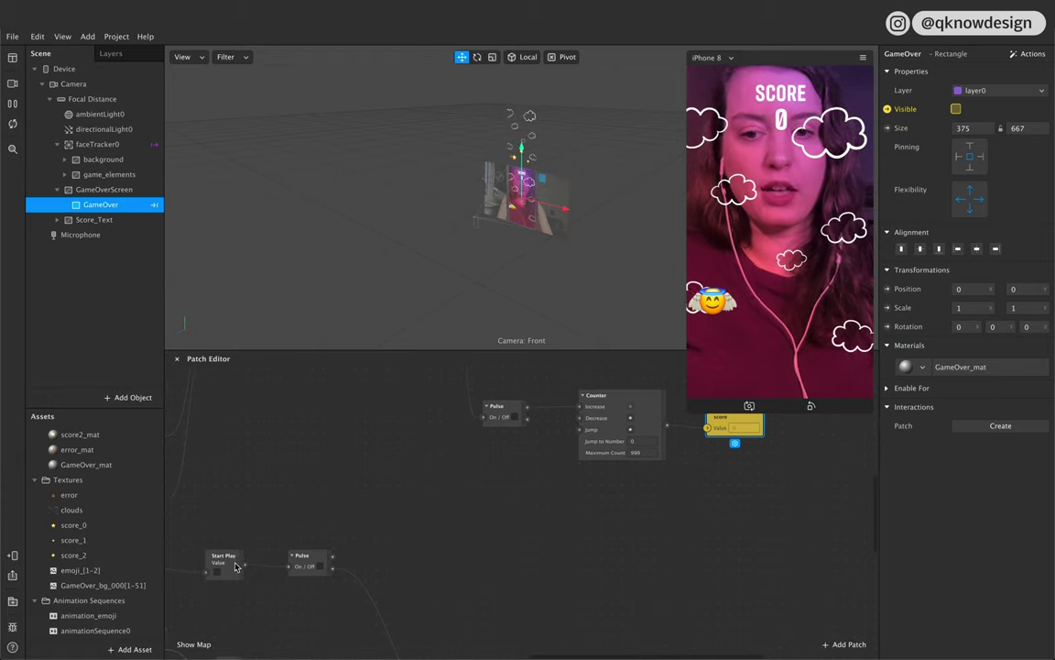
left_click(309, 561)
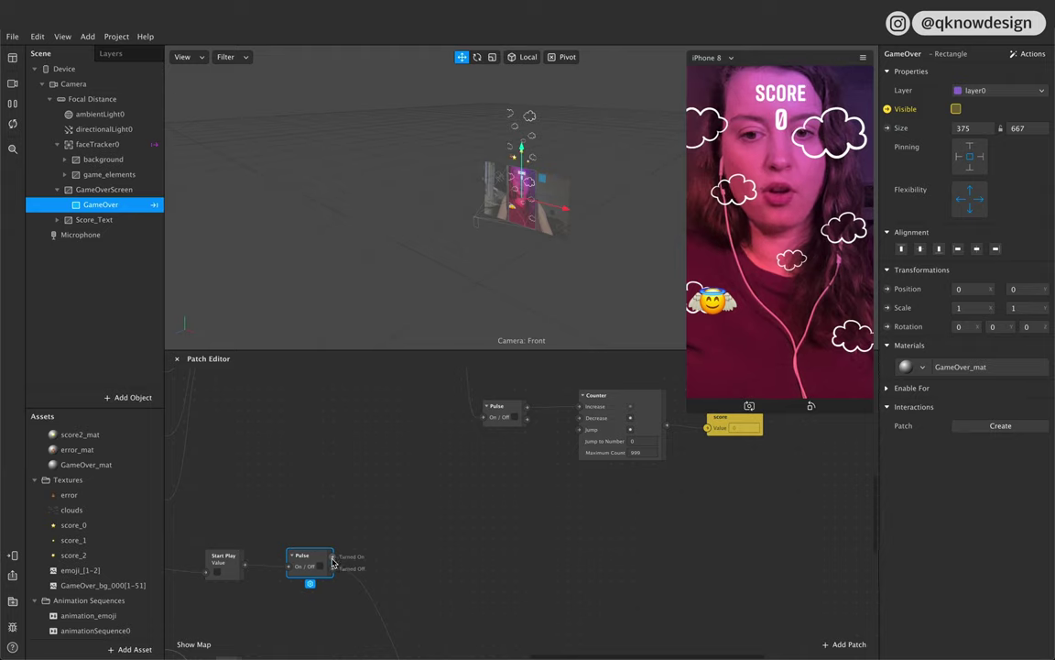
left_click_drag(331, 557, 589, 431)
left_click(581, 430)
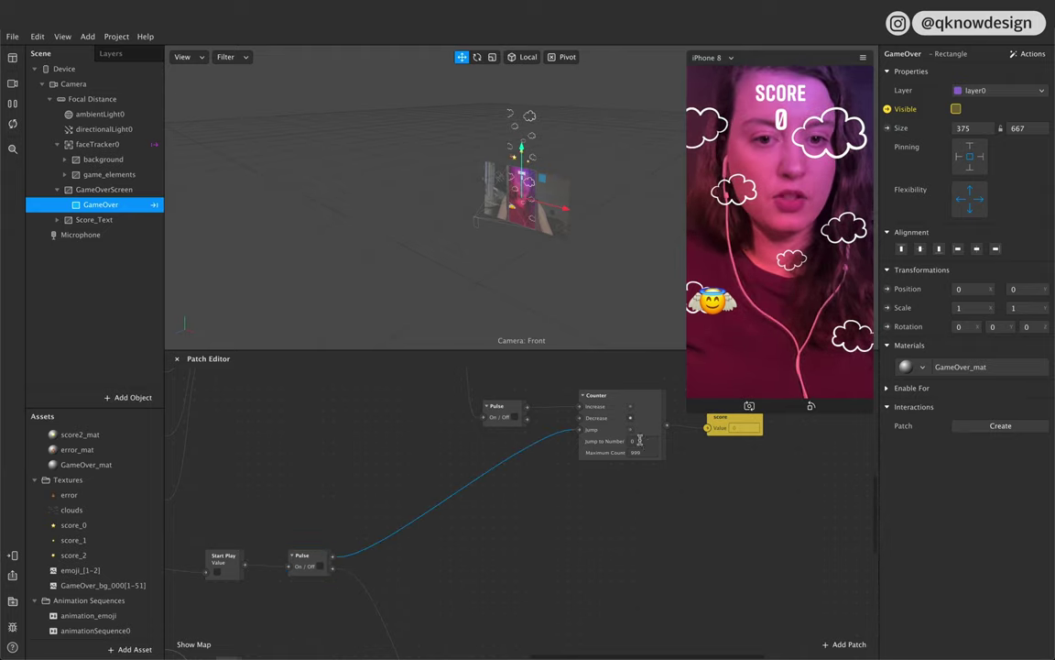
Step: Play-test the score reset in the preview and review the game-over Switch patches
scroll(705, 450, "right", 4)
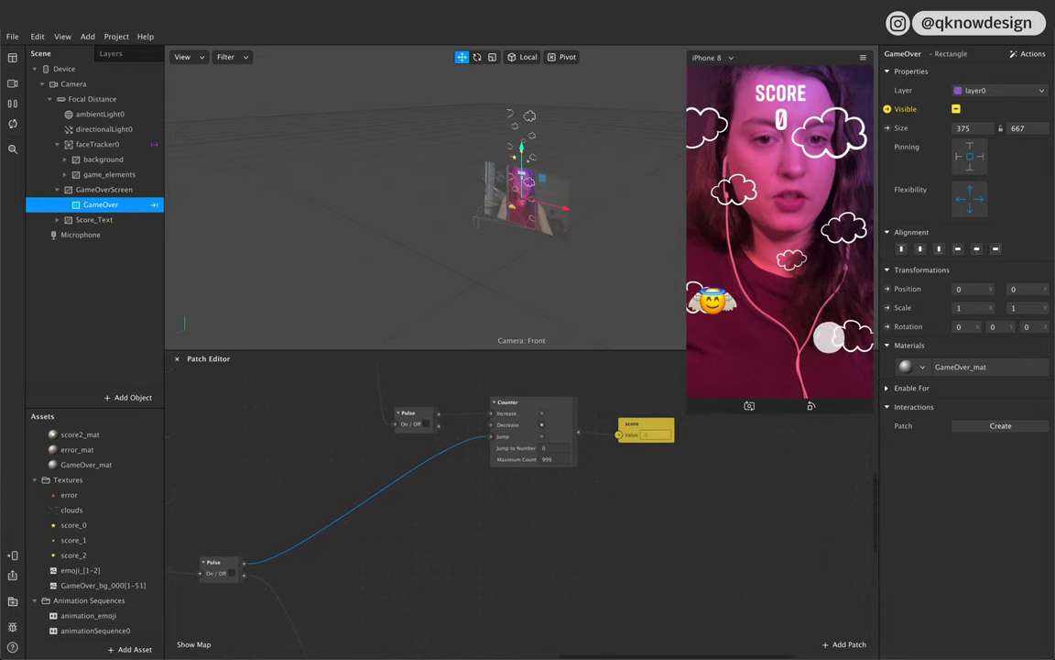
left_click(956, 108)
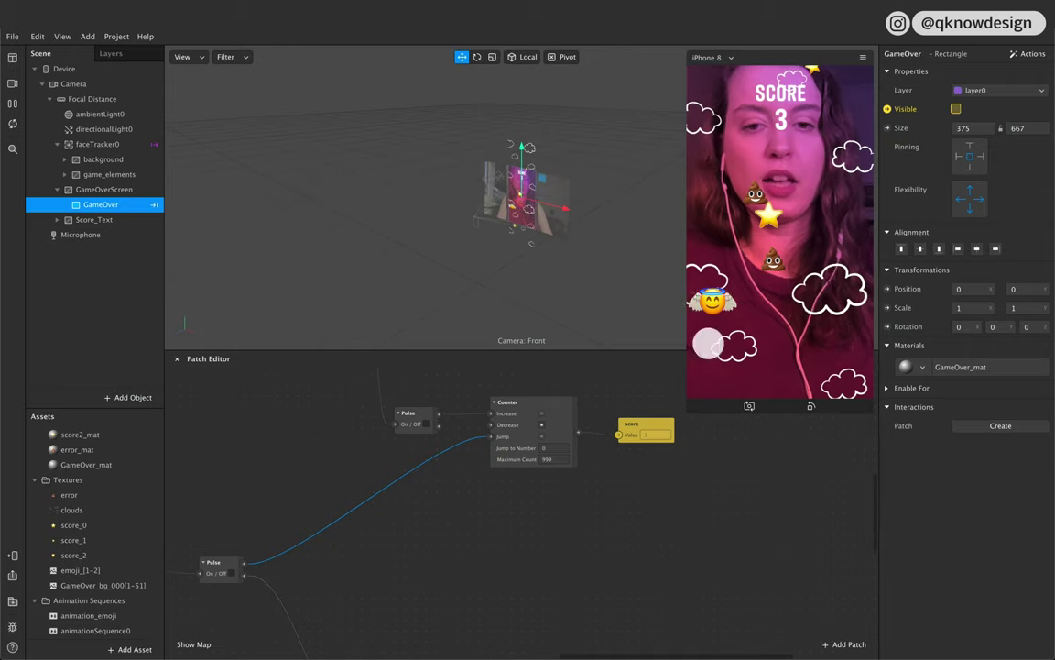
scroll(481, 604, "down", 10)
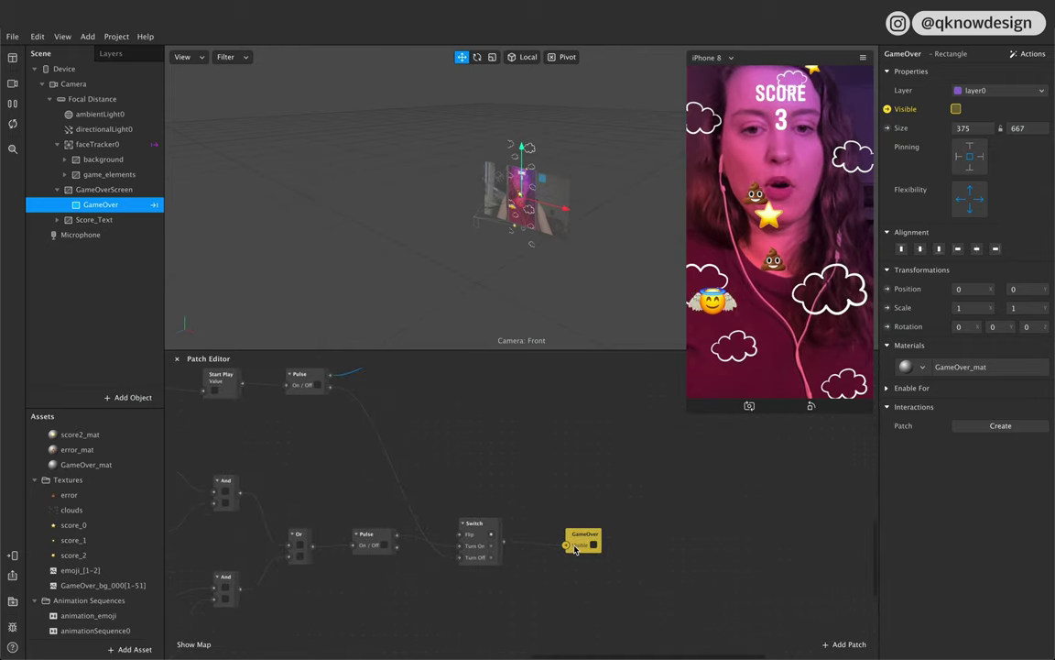
scroll(575, 547, "up", 3)
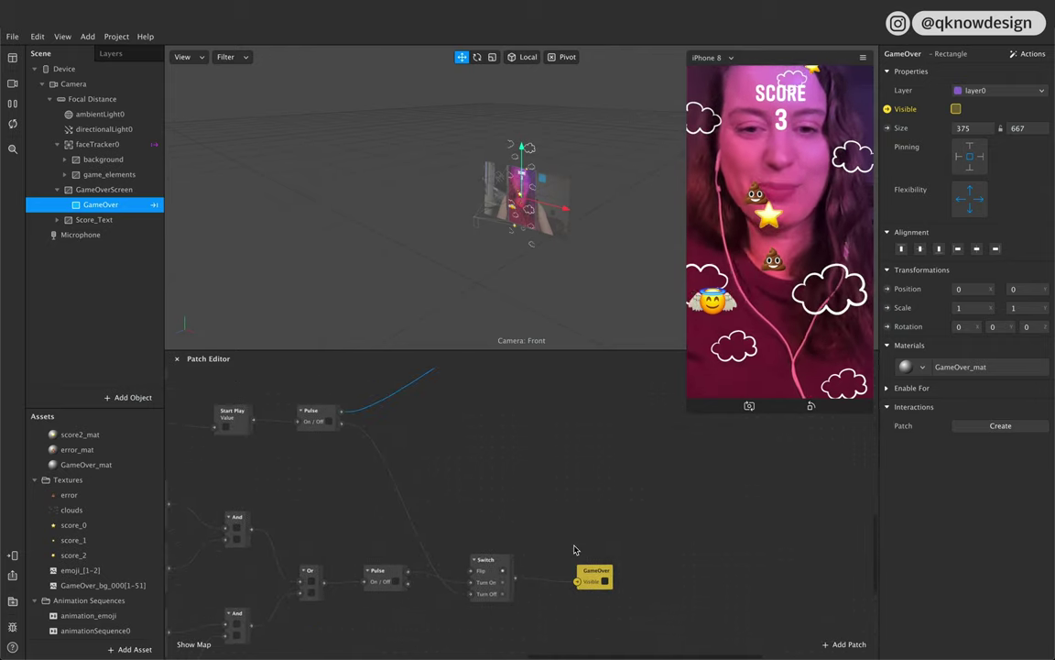
Step: Add a Not patch connected to the output of the game-over Switch
scroll(574, 549, "up", 3)
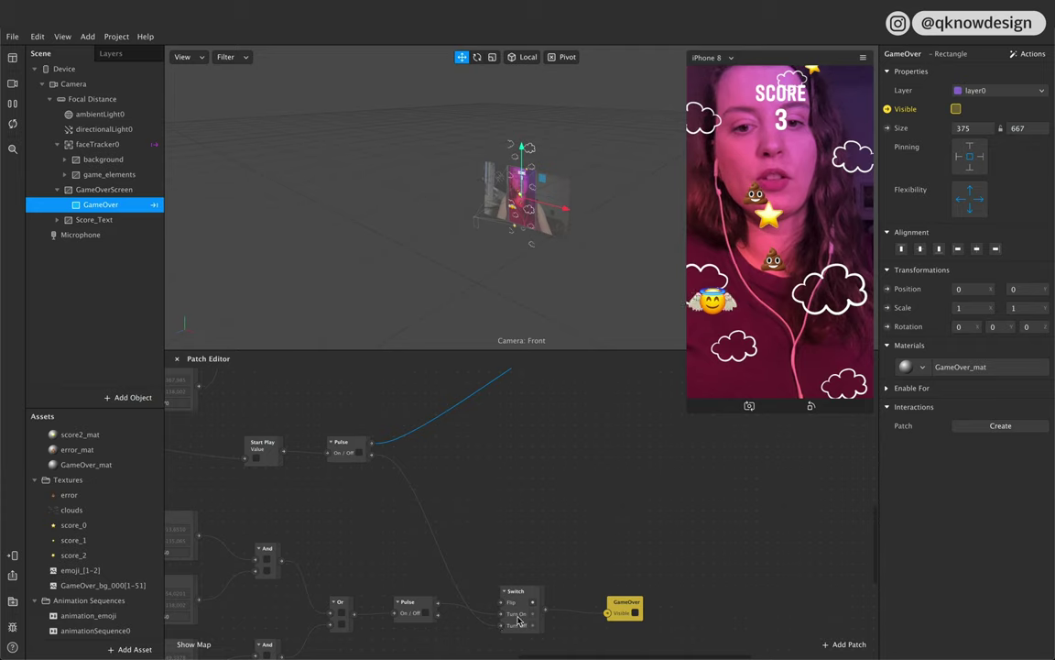
left_click_drag(541, 619, 568, 460)
type("not")
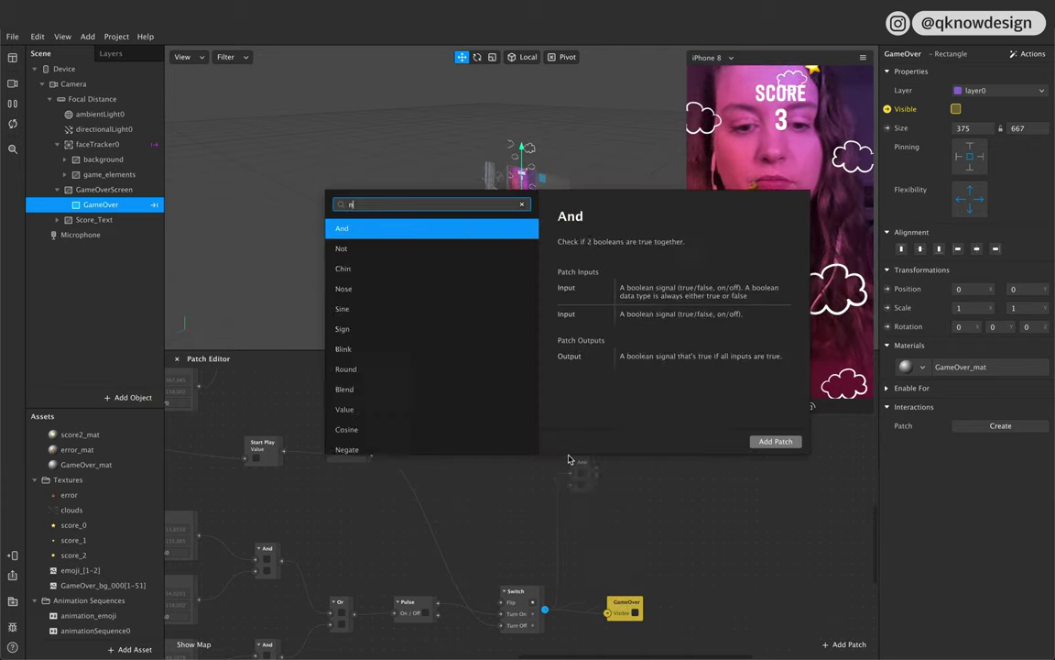
key("Return")
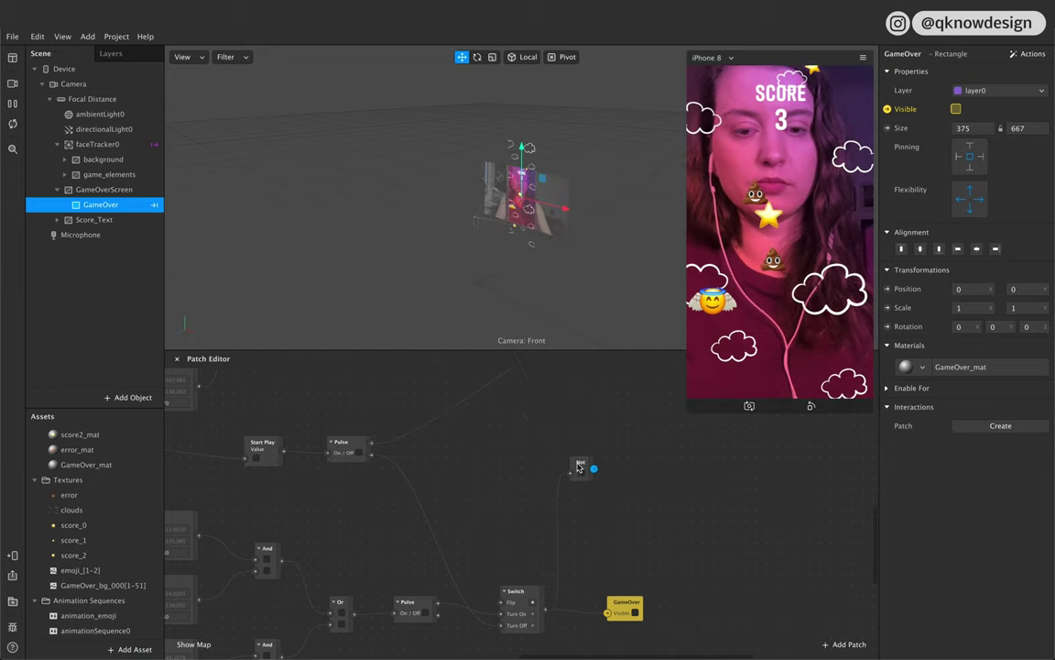
Step: Add an And patch connected to the Not patch's output and place it between the Start Play patches and the score Pulse
scroll(575, 467, "up", 5)
left_click_drag(590, 613, 520, 582)
left_click(502, 535)
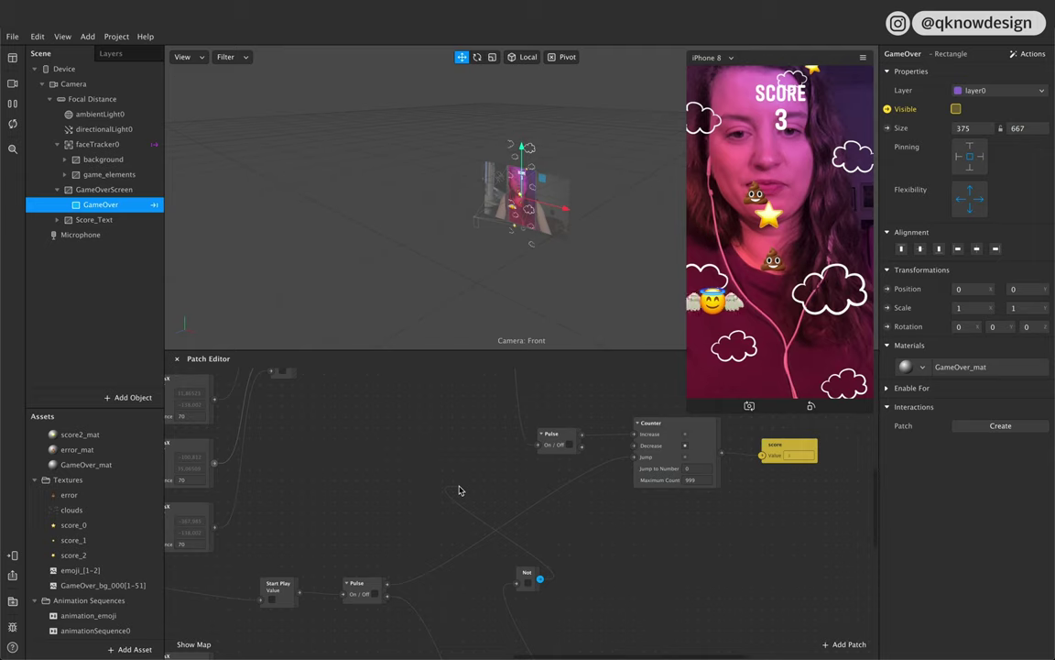
left_click_drag(460, 490, 460, 491)
type("and")
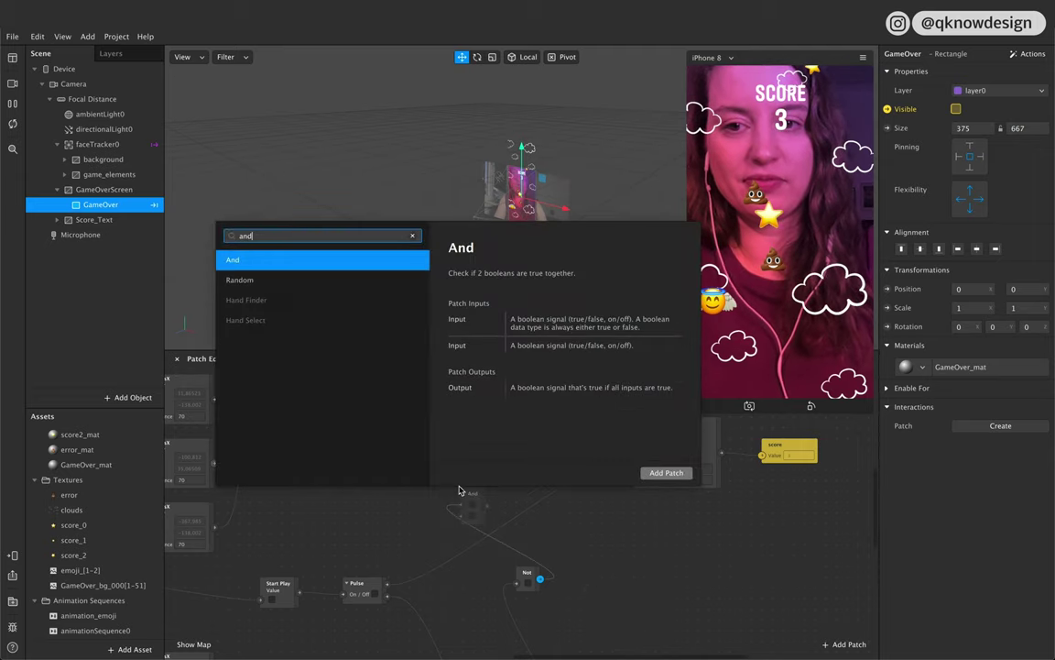
key("Return")
left_click_drag(471, 503, 485, 477)
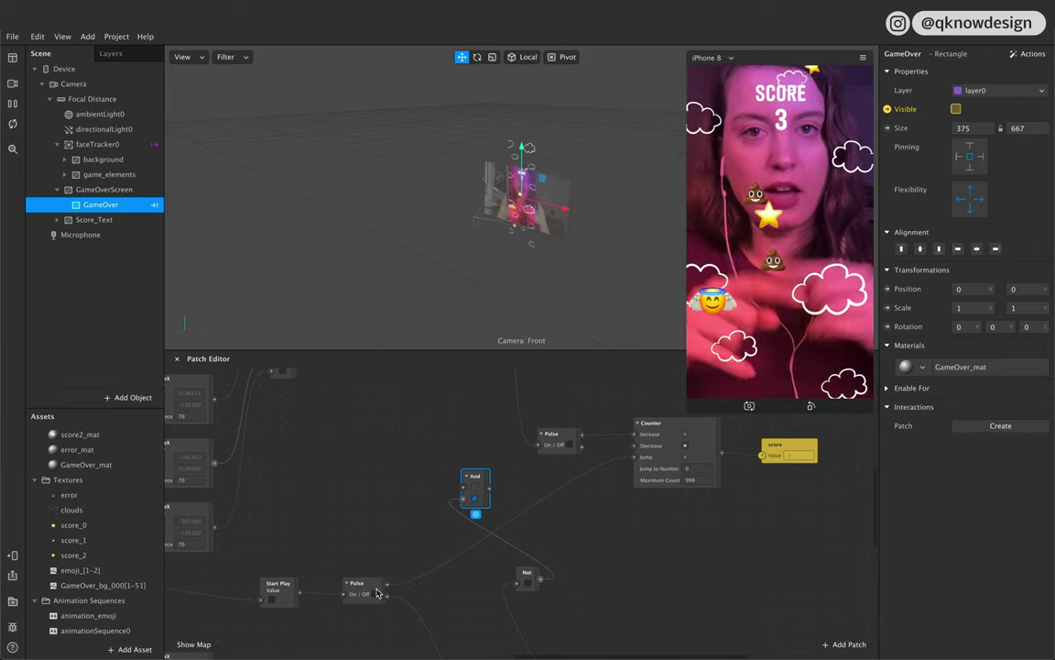
left_click_drag(384, 587, 463, 497)
left_click_drag(452, 586, 396, 481)
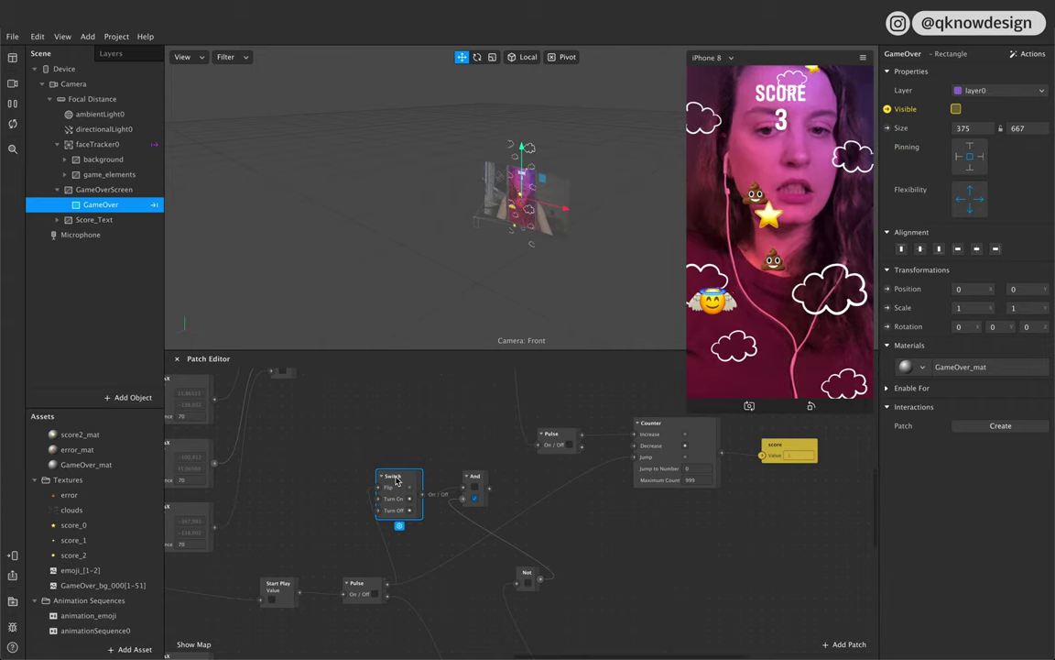
key("Delete")
Step: Connect the Start Play output to the And patch's first input and move the And patch below the score Or patch
left_click_drag(298, 592, 465, 488)
scroll(495, 495, "up", 5)
scroll(495, 494, "left", 5)
left_click_drag(585, 591, 568, 522)
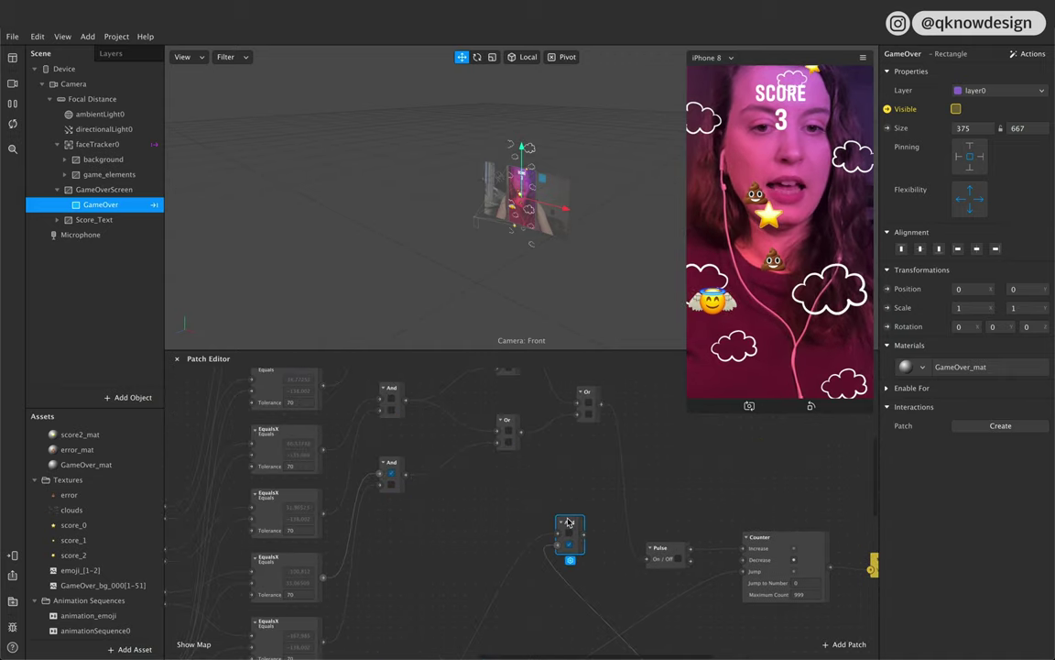
Step: Add a second And patch from the first And's output and place it between the final score Or and Pulse
left_click(605, 479)
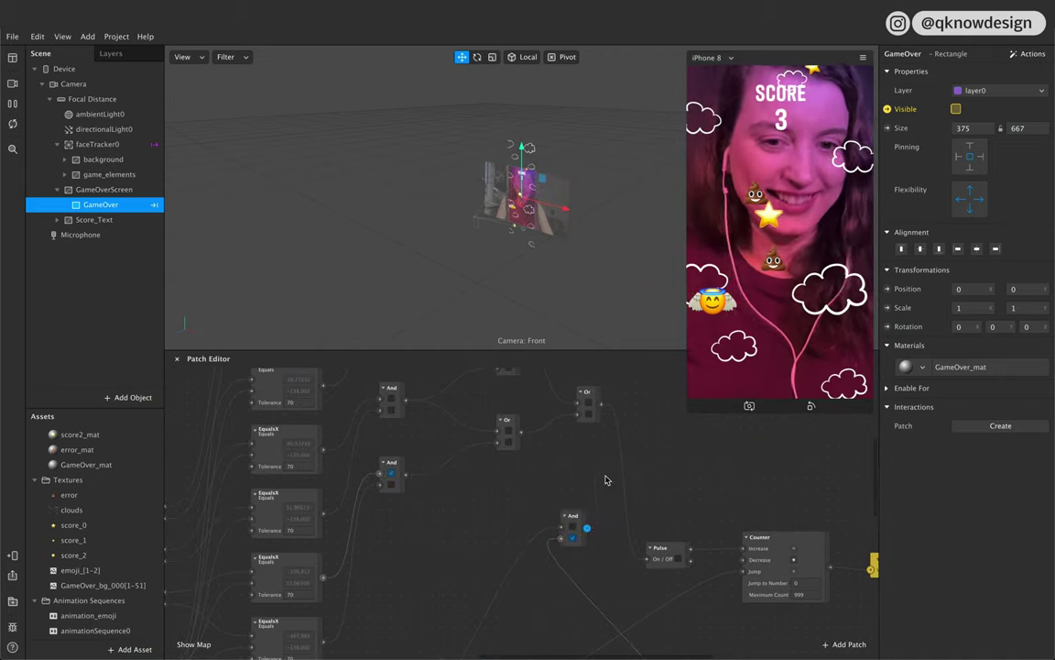
double_click(605, 479)
type("and")
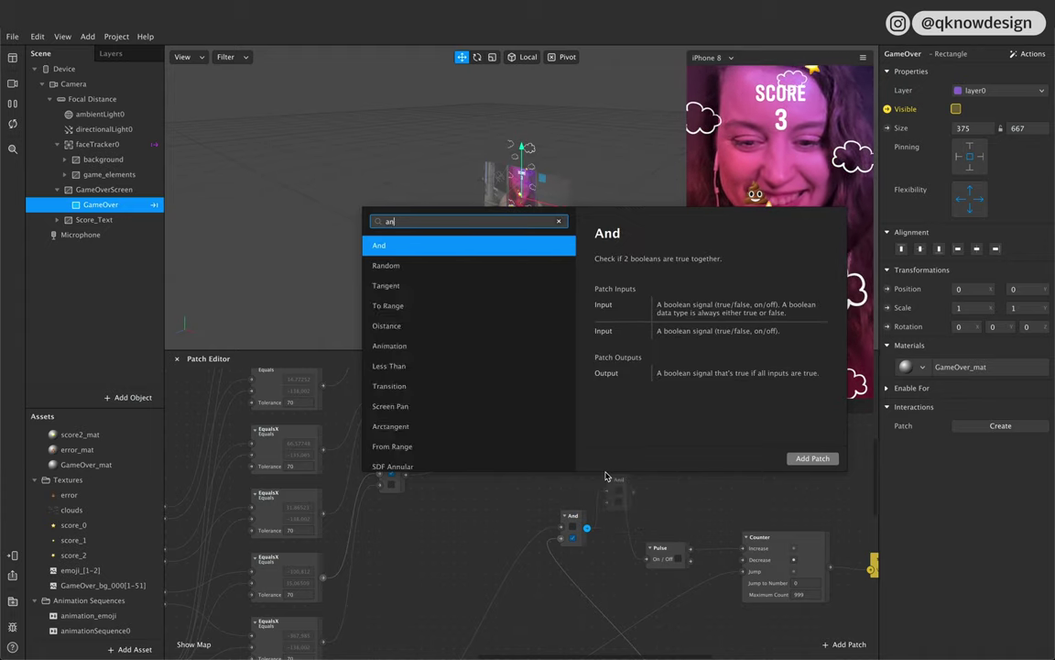
key("Return")
left_click_drag(618, 486, 669, 436)
Step: Reposition the score Pulse and second And, wiring the Or and first And outputs into the second And and its output into the Pulse
left_click_drag(671, 553, 733, 444)
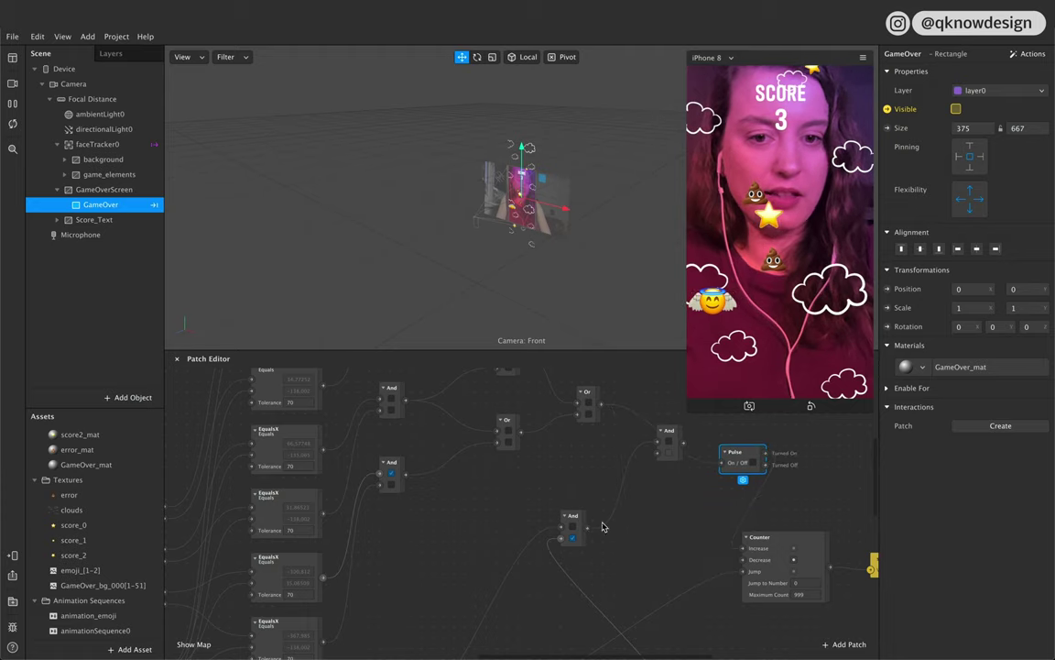
left_click(641, 481)
left_click_drag(586, 527, 654, 444)
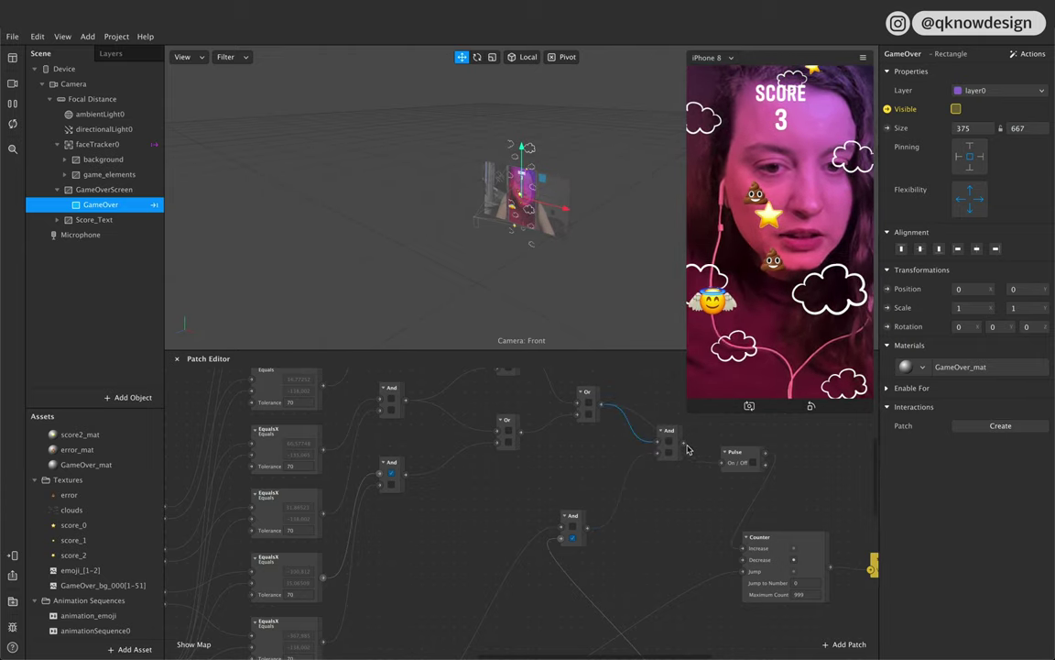
left_click_drag(666, 454, 656, 496)
Step: Play-test the game in the preview to check scoring after game over and the score reset on replay
scroll(656, 496, "right", 5)
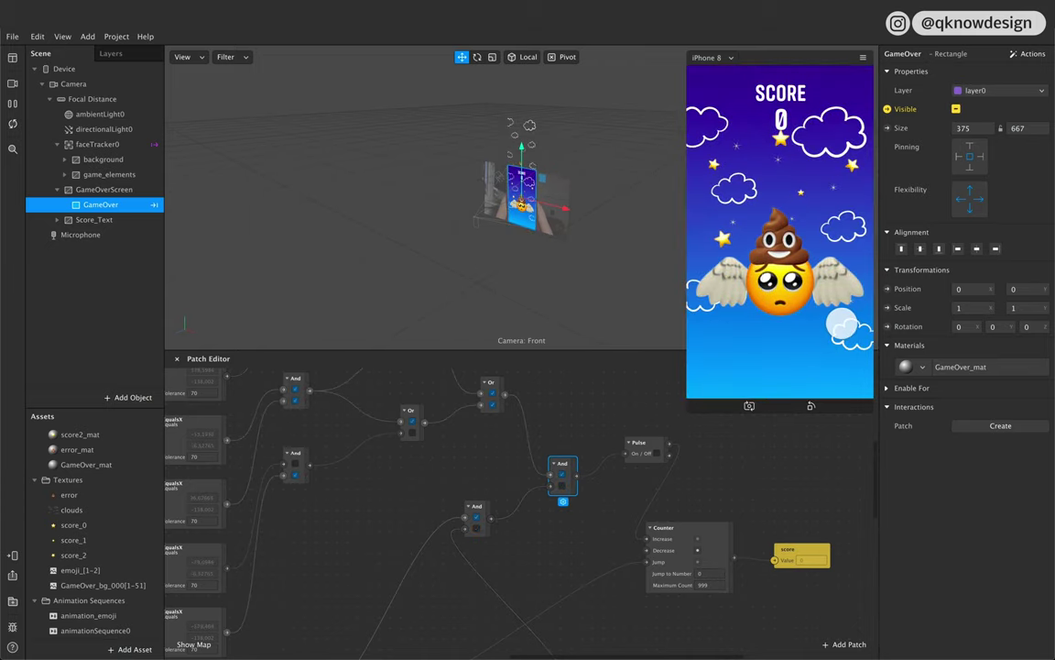
left_click(512, 256)
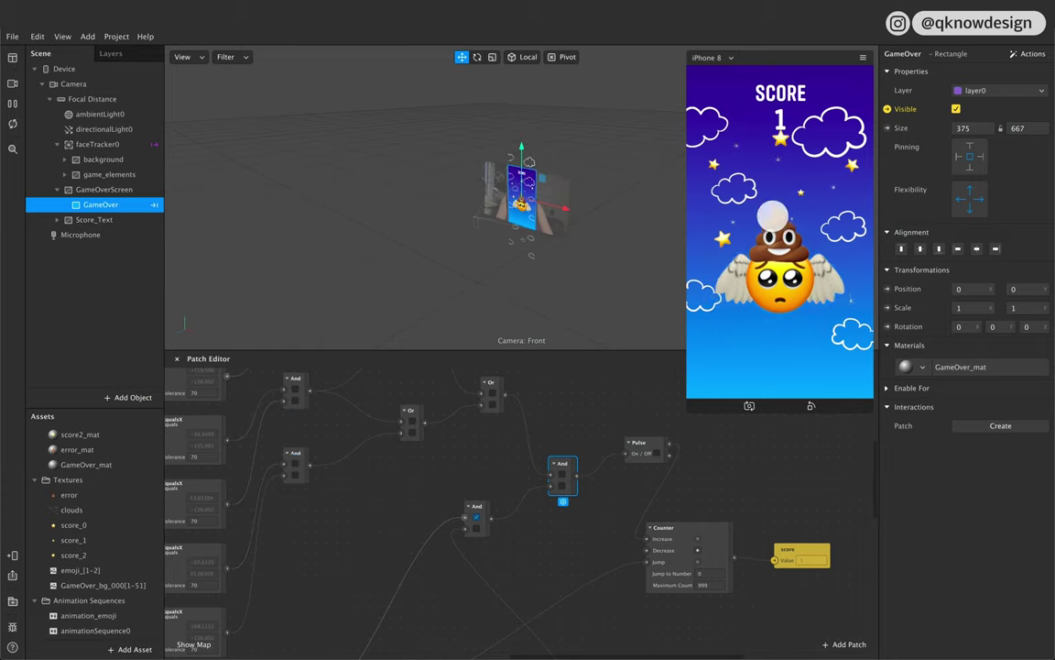
left_click(841, 337)
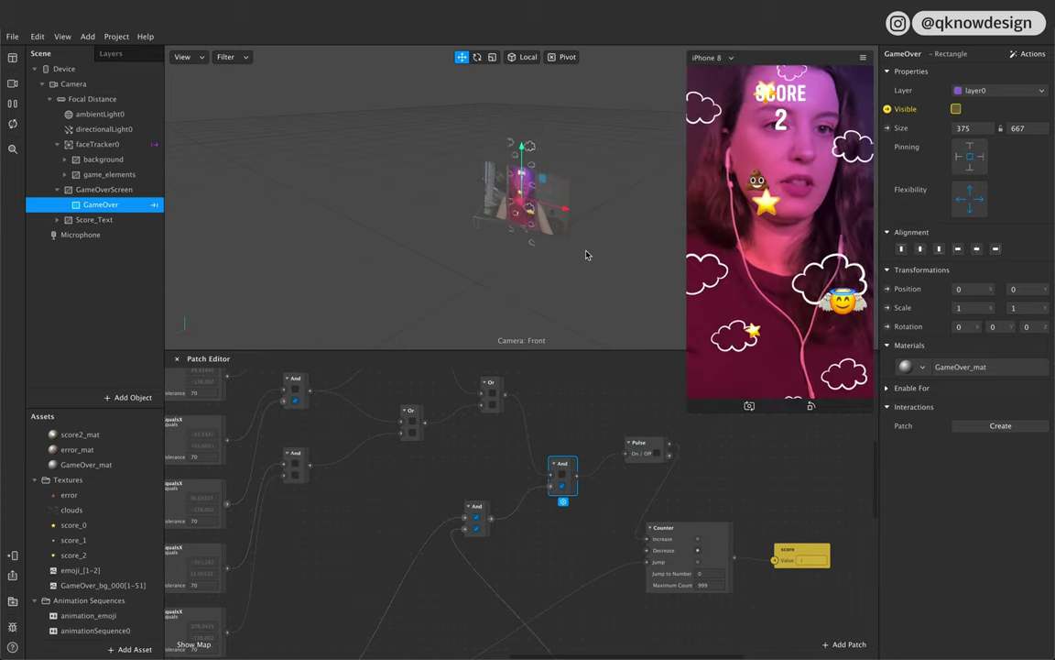
left_click(843, 252)
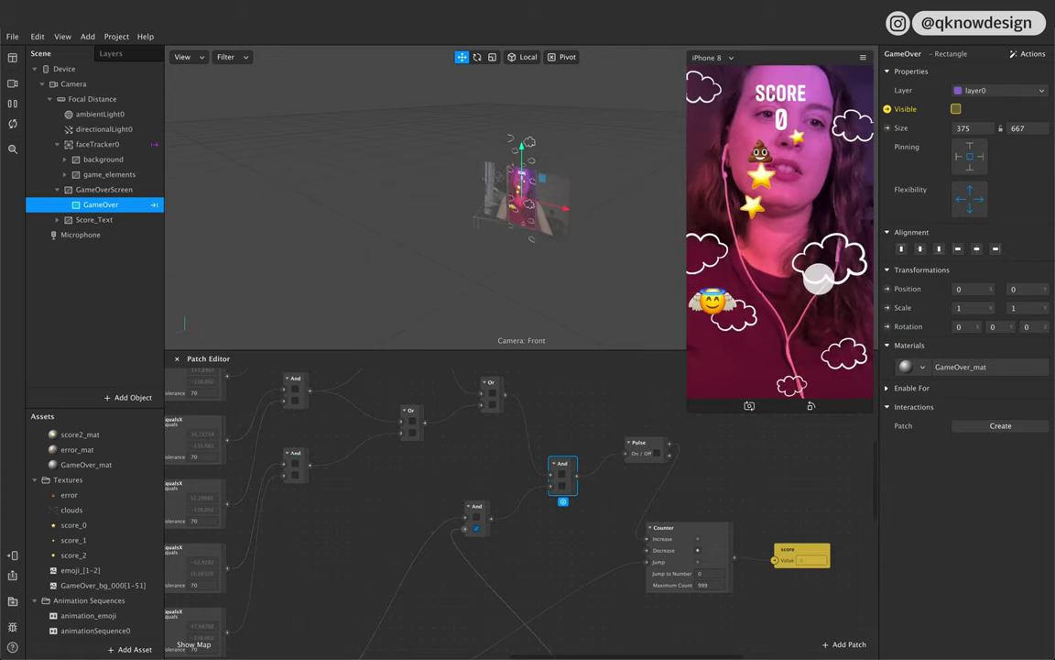
Step: Review the patch connections from Start Play and the game-over Switch through Not and And to the score Counter
scroll(639, 596, "down", 3)
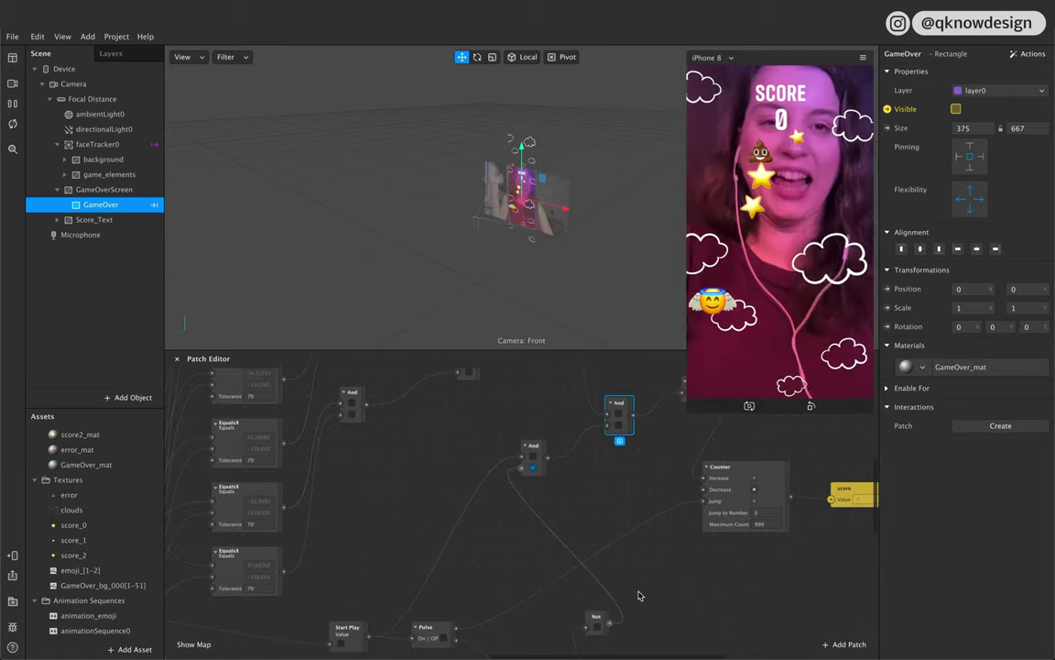
scroll(639, 595, "down", 10)
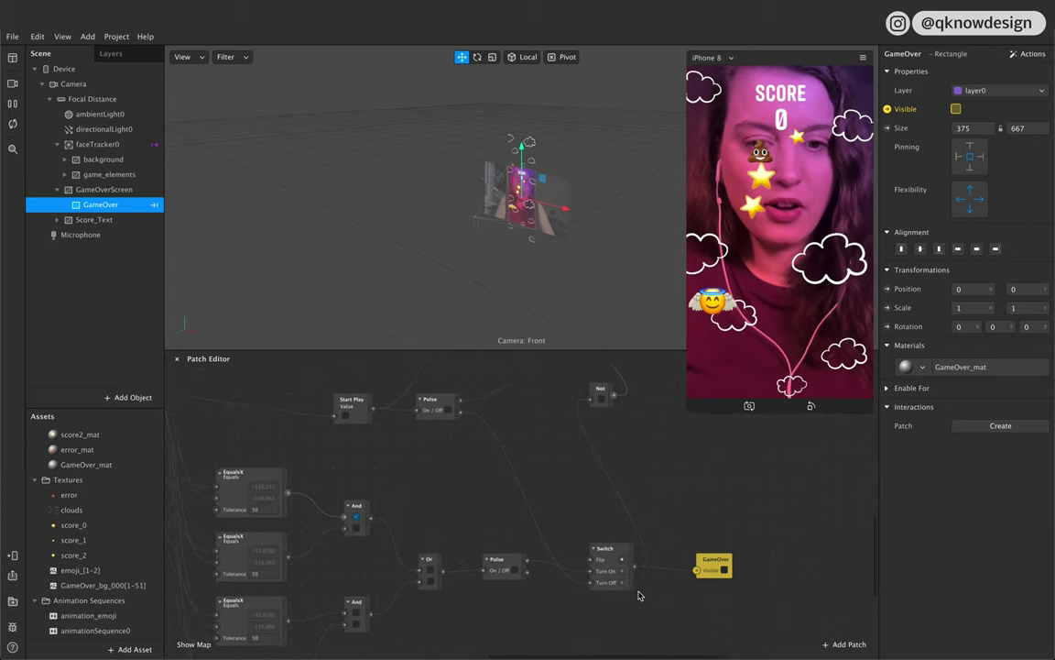
scroll(639, 596, "up", 5)
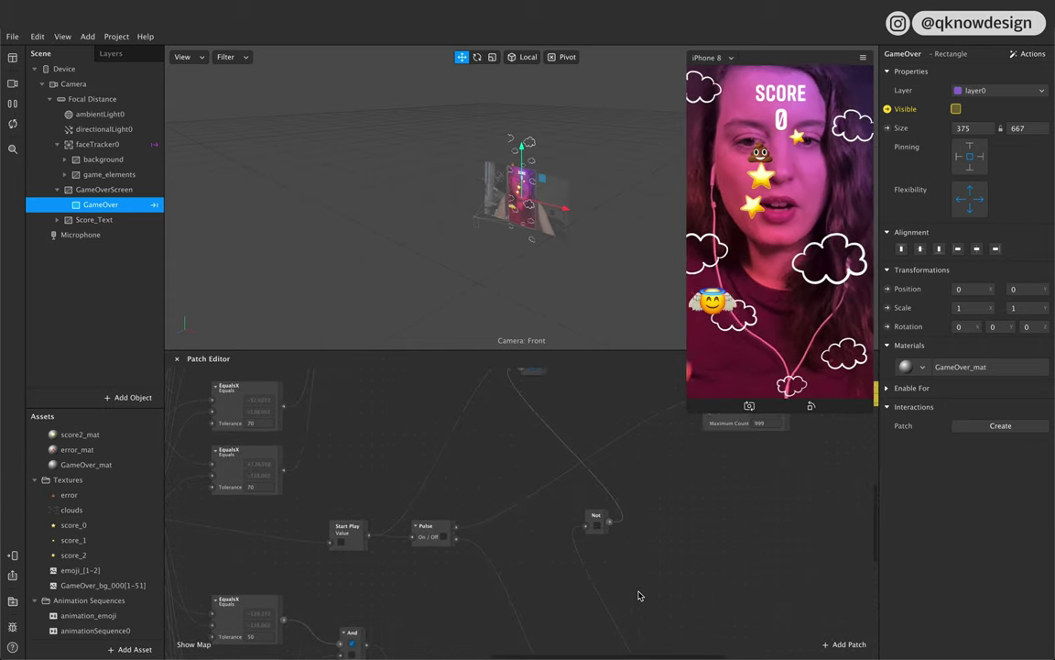
scroll(639, 596, "down", 5)
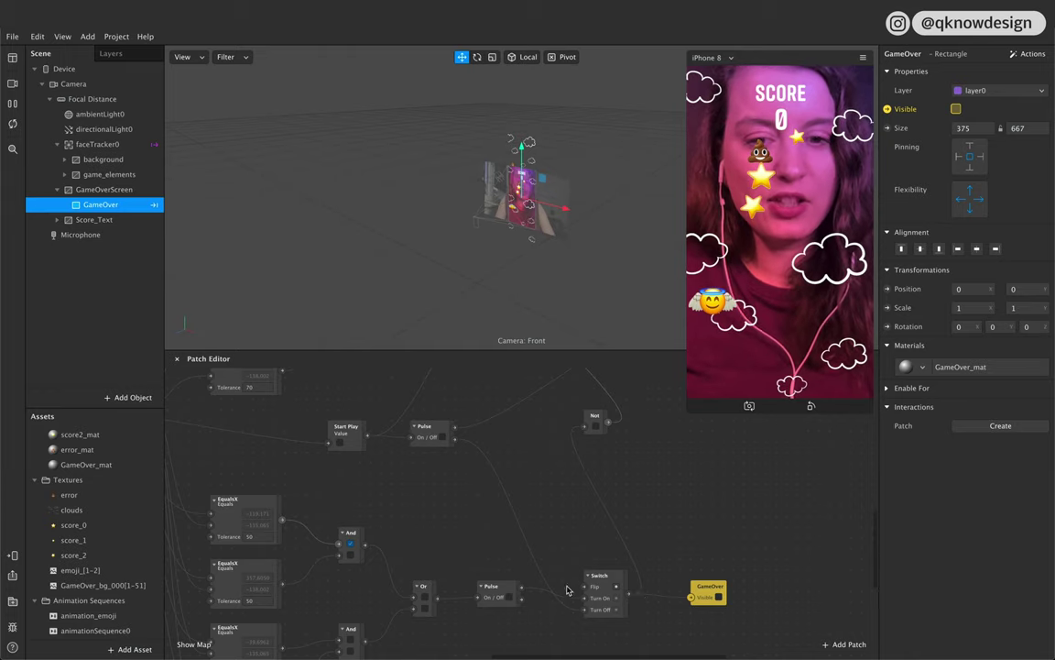
scroll(616, 539, "up", 5)
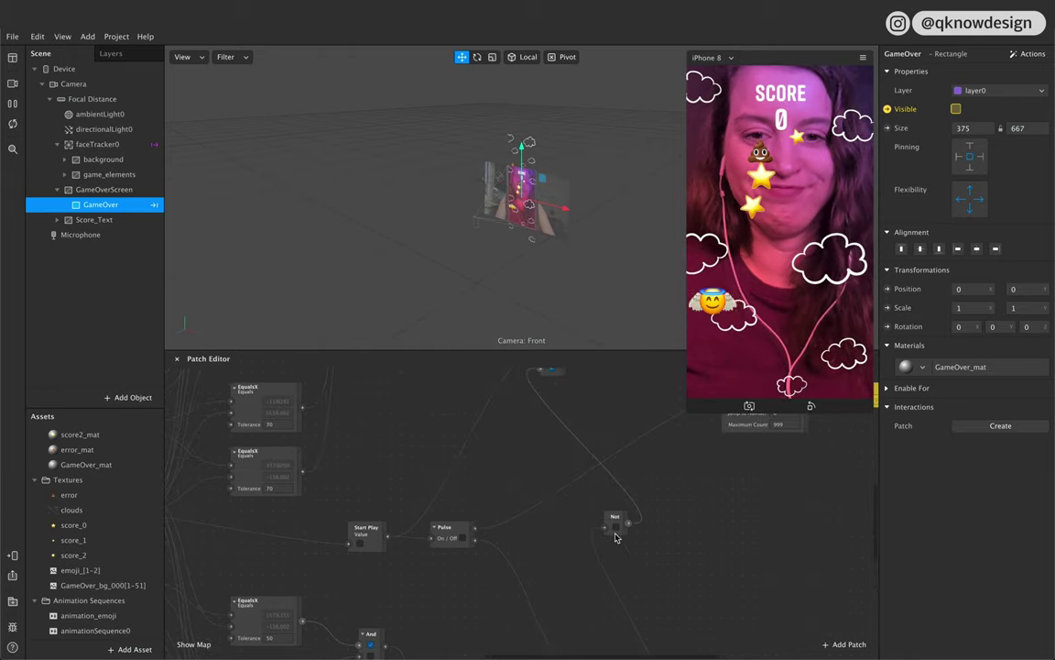
scroll(615, 536, "up", 3)
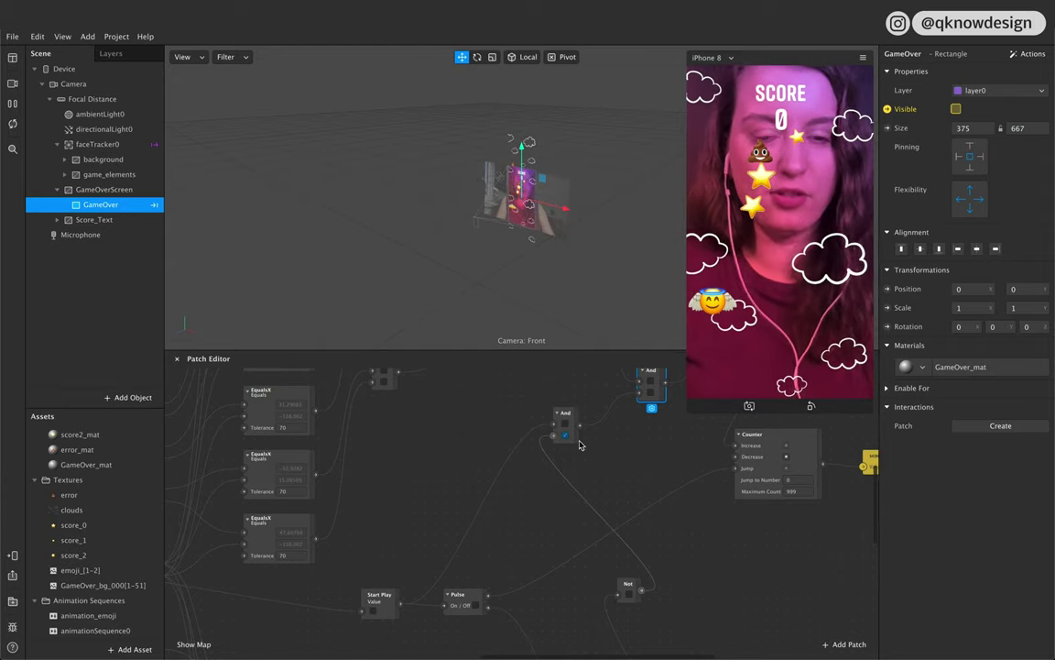
scroll(610, 482, "up", 5)
scroll(610, 483, "right", 4)
scroll(610, 483, "up", 1)
scroll(610, 483, "right", 1)
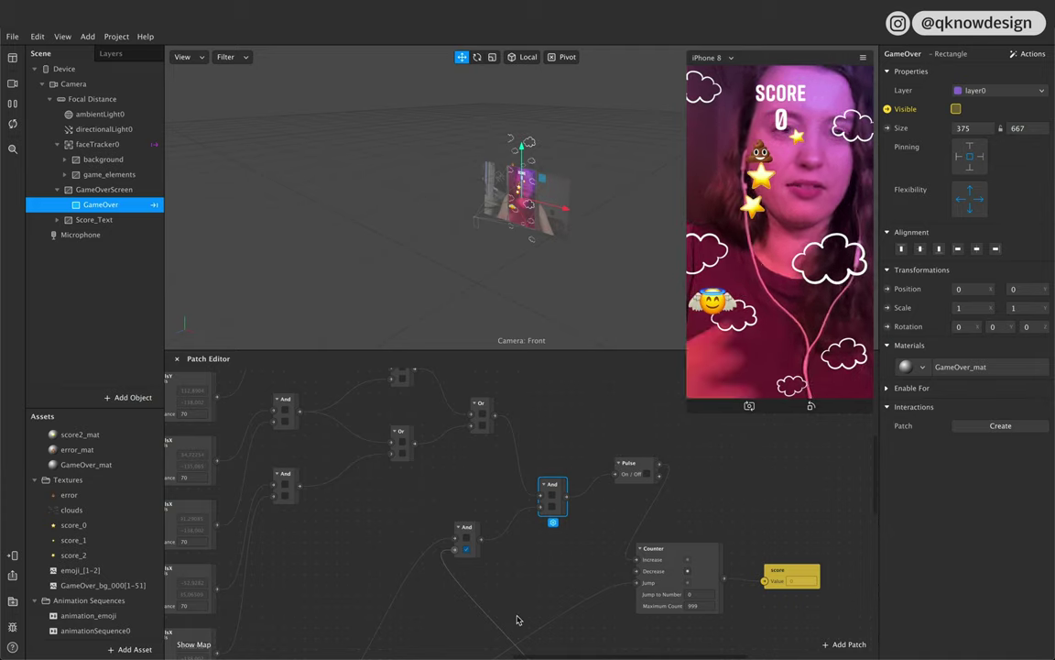
Step: Tidy the score patches by moving the Counter and score patches outward and aligning the Pulse and second And before them
scroll(605, 616, "down", 3)
left_click(681, 507)
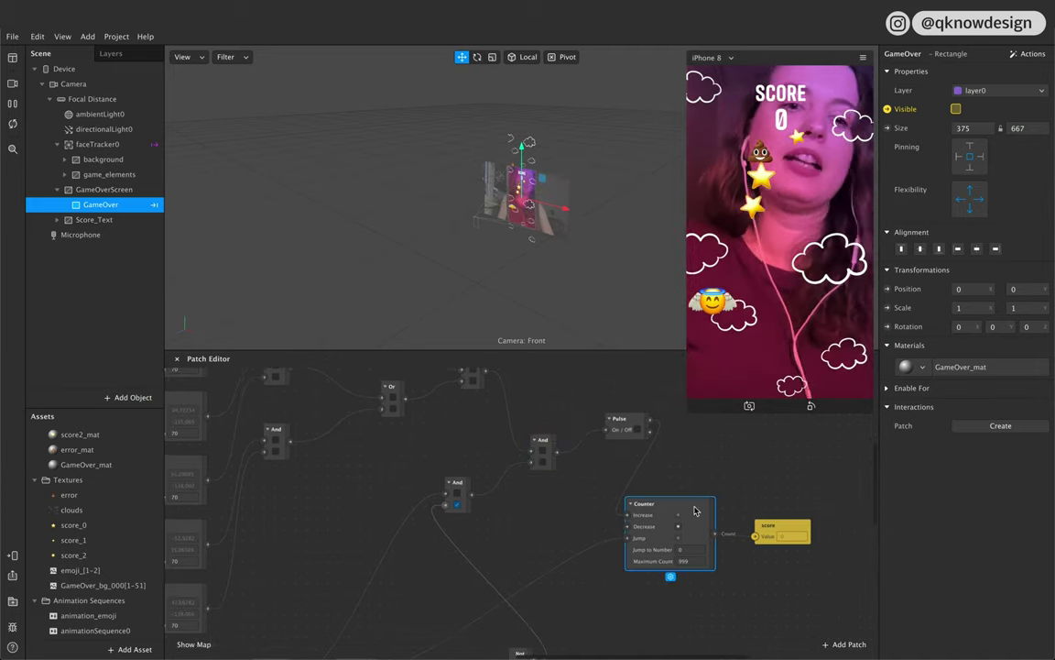
left_click_drag(702, 513, 759, 495)
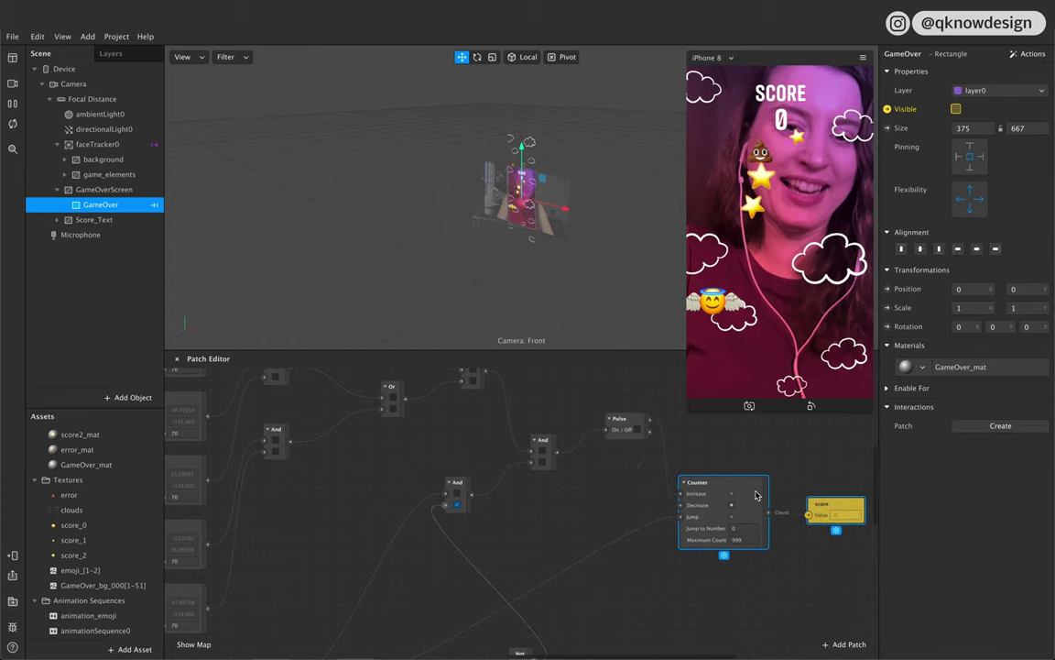
left_click_drag(625, 428, 612, 470)
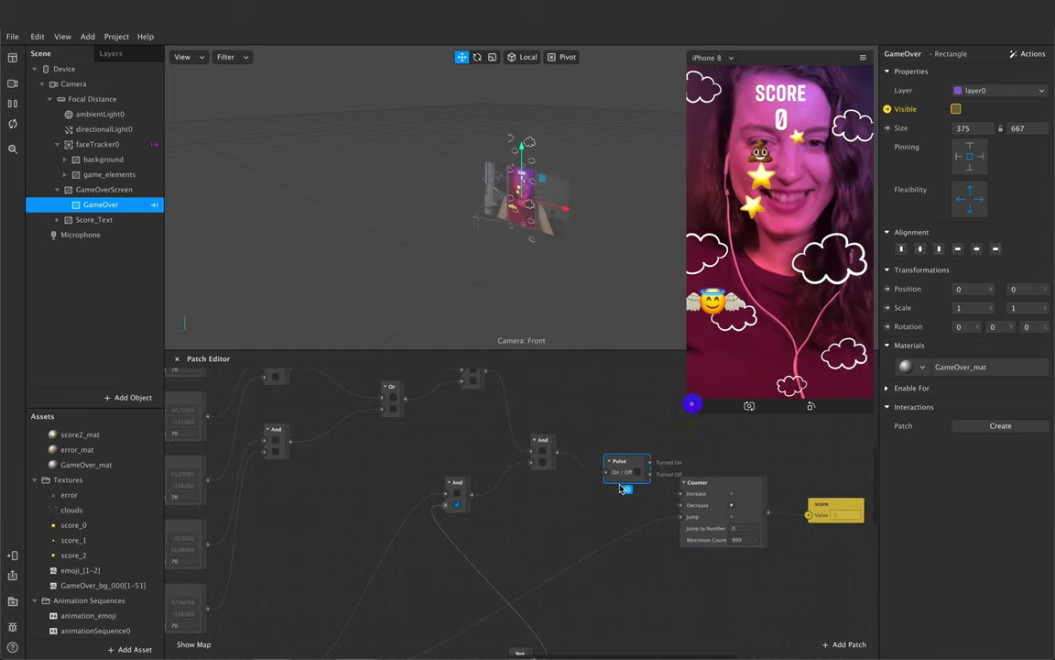
left_click(537, 451, "shift")
left_click_drag(537, 454, 527, 454)
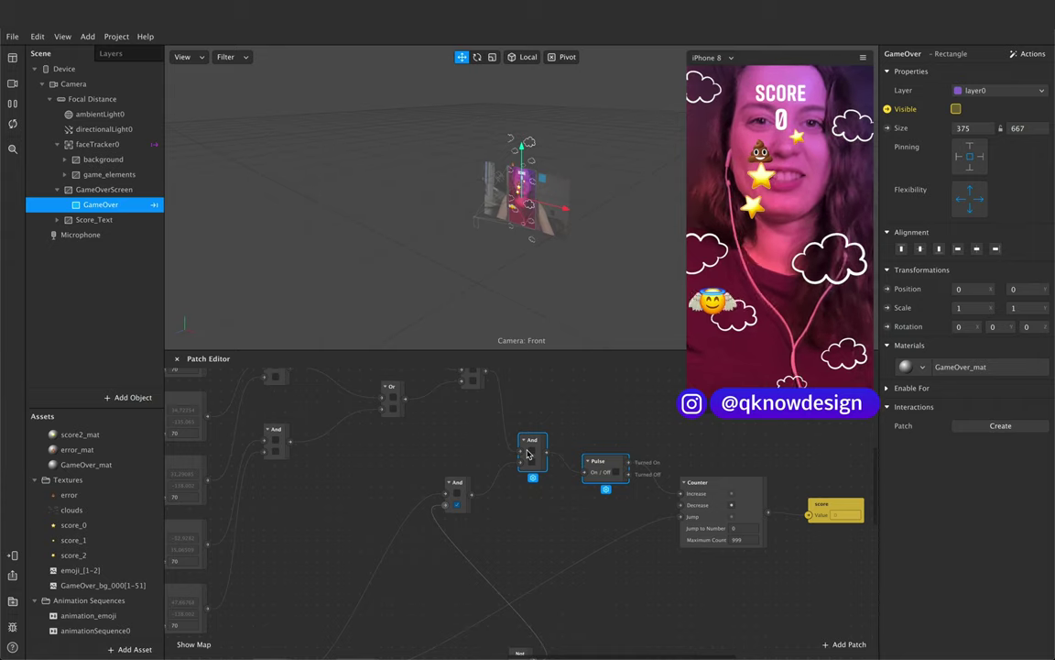